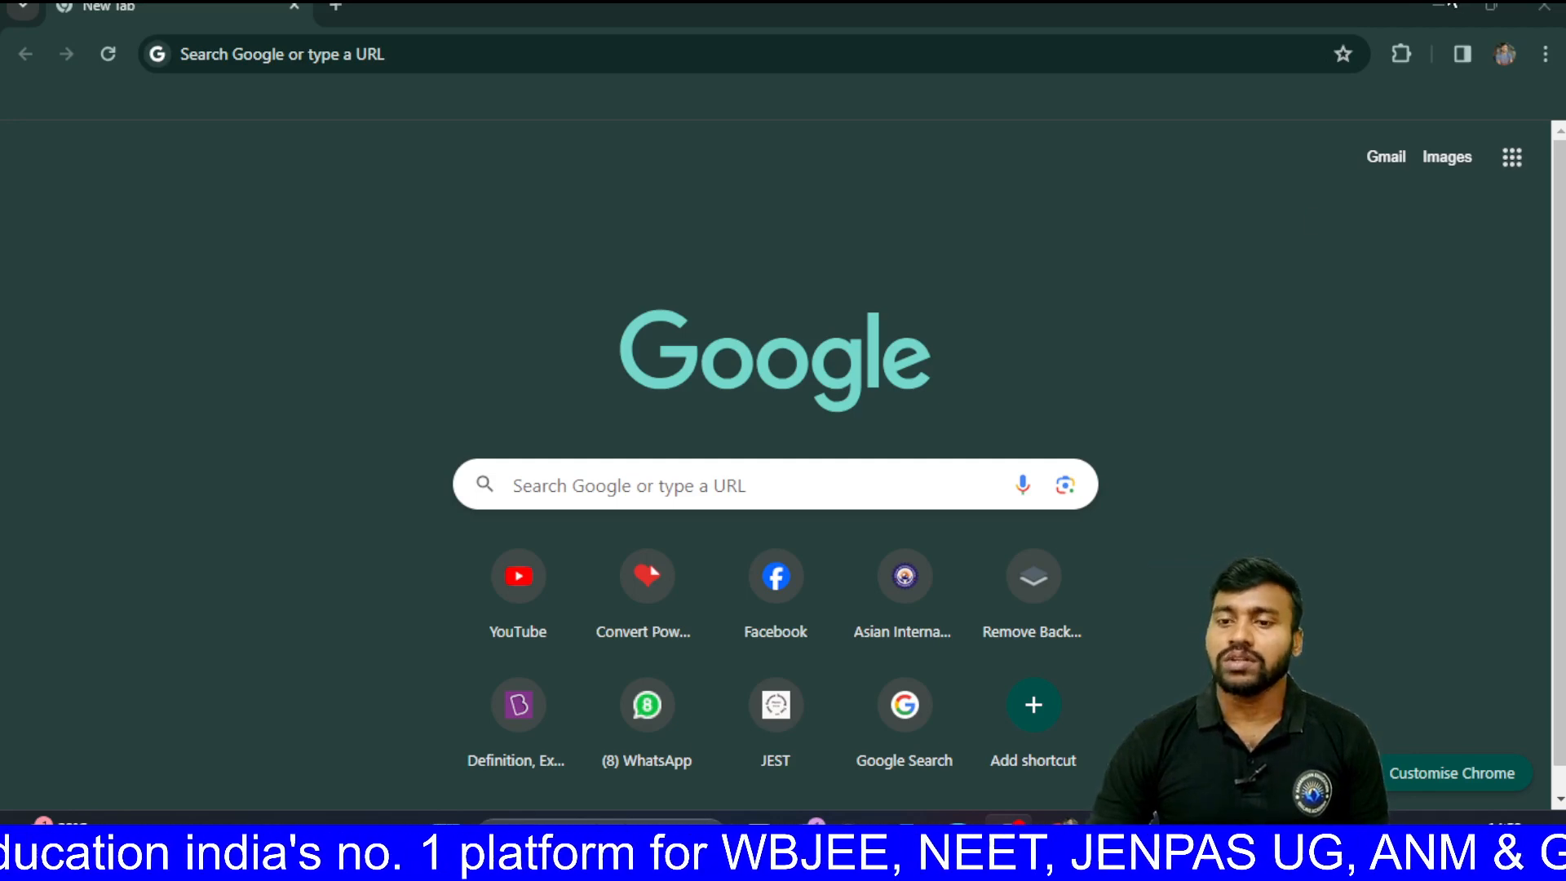
Step: Search Google for 'wbjee' and open the official WBJEE Board site (wbjeeb.nic.in)
click(1227, 53)
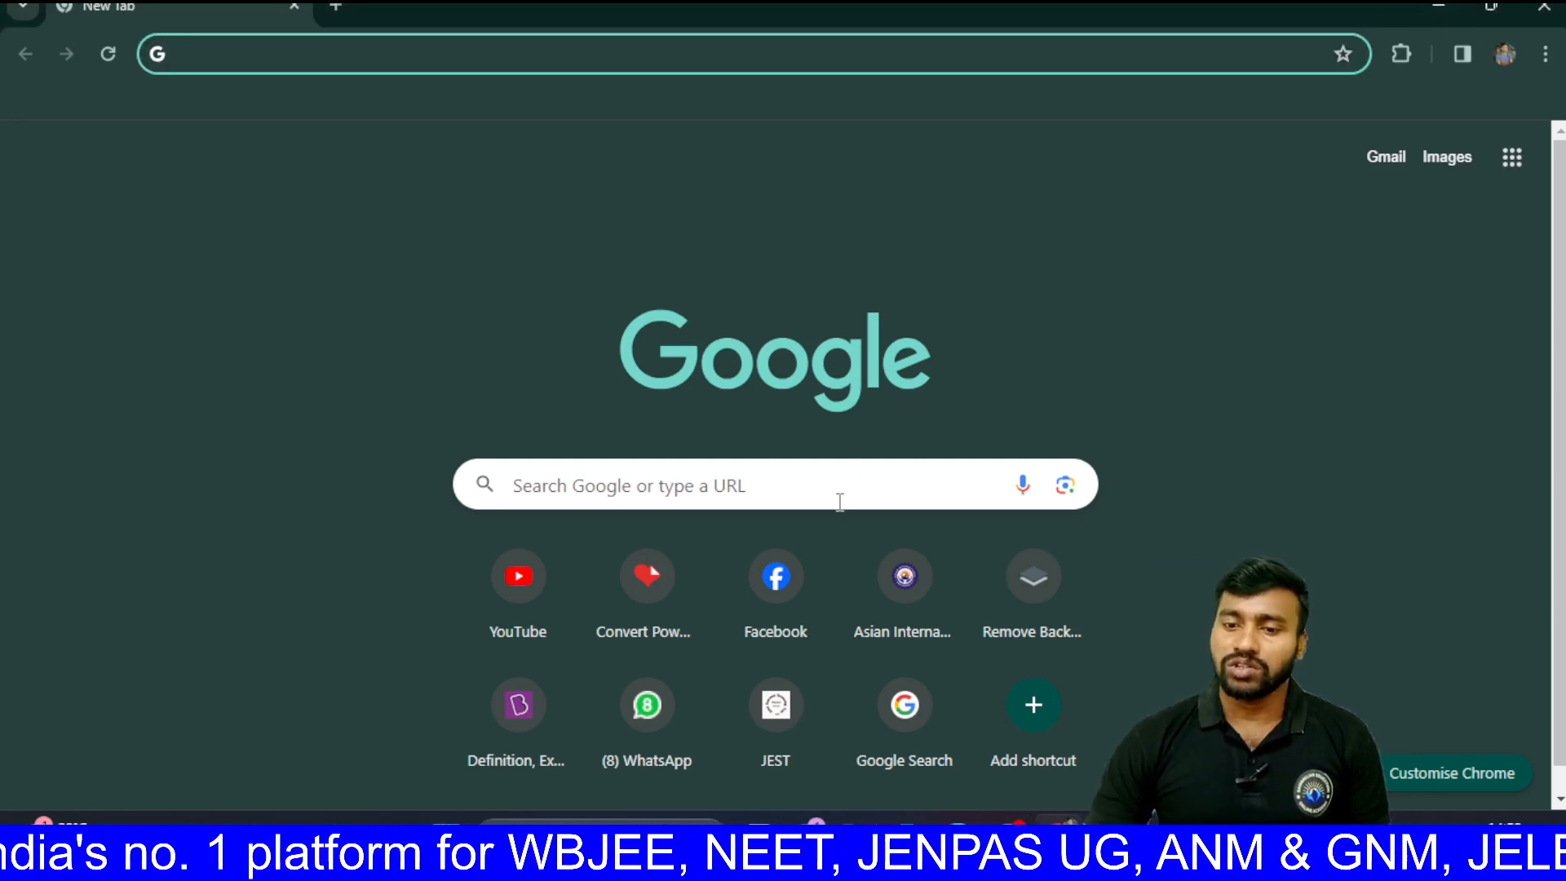
click(839, 495)
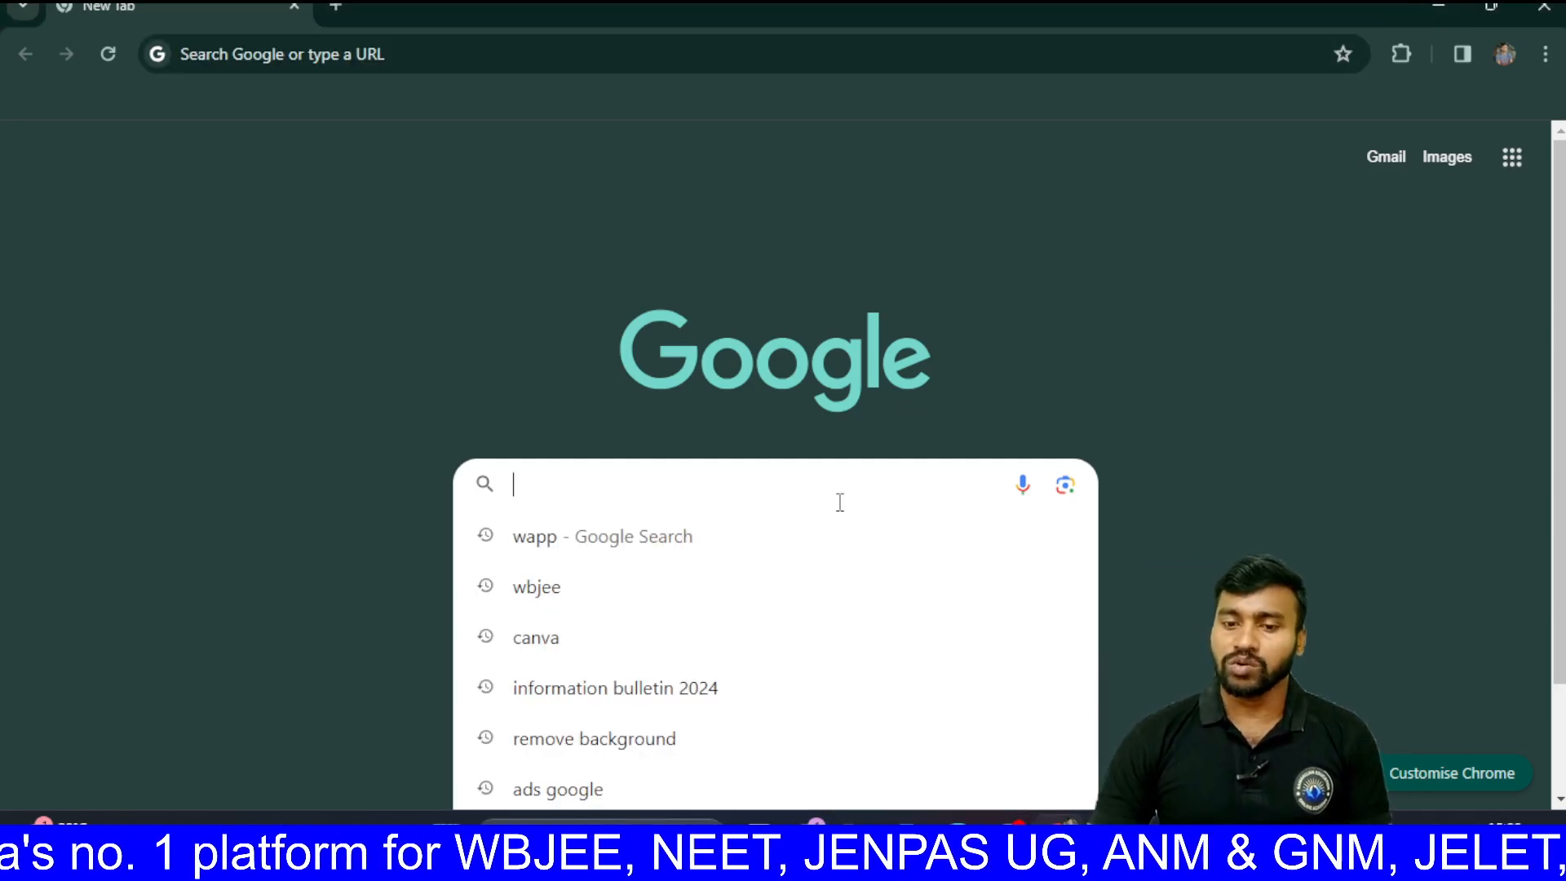
click(648, 586)
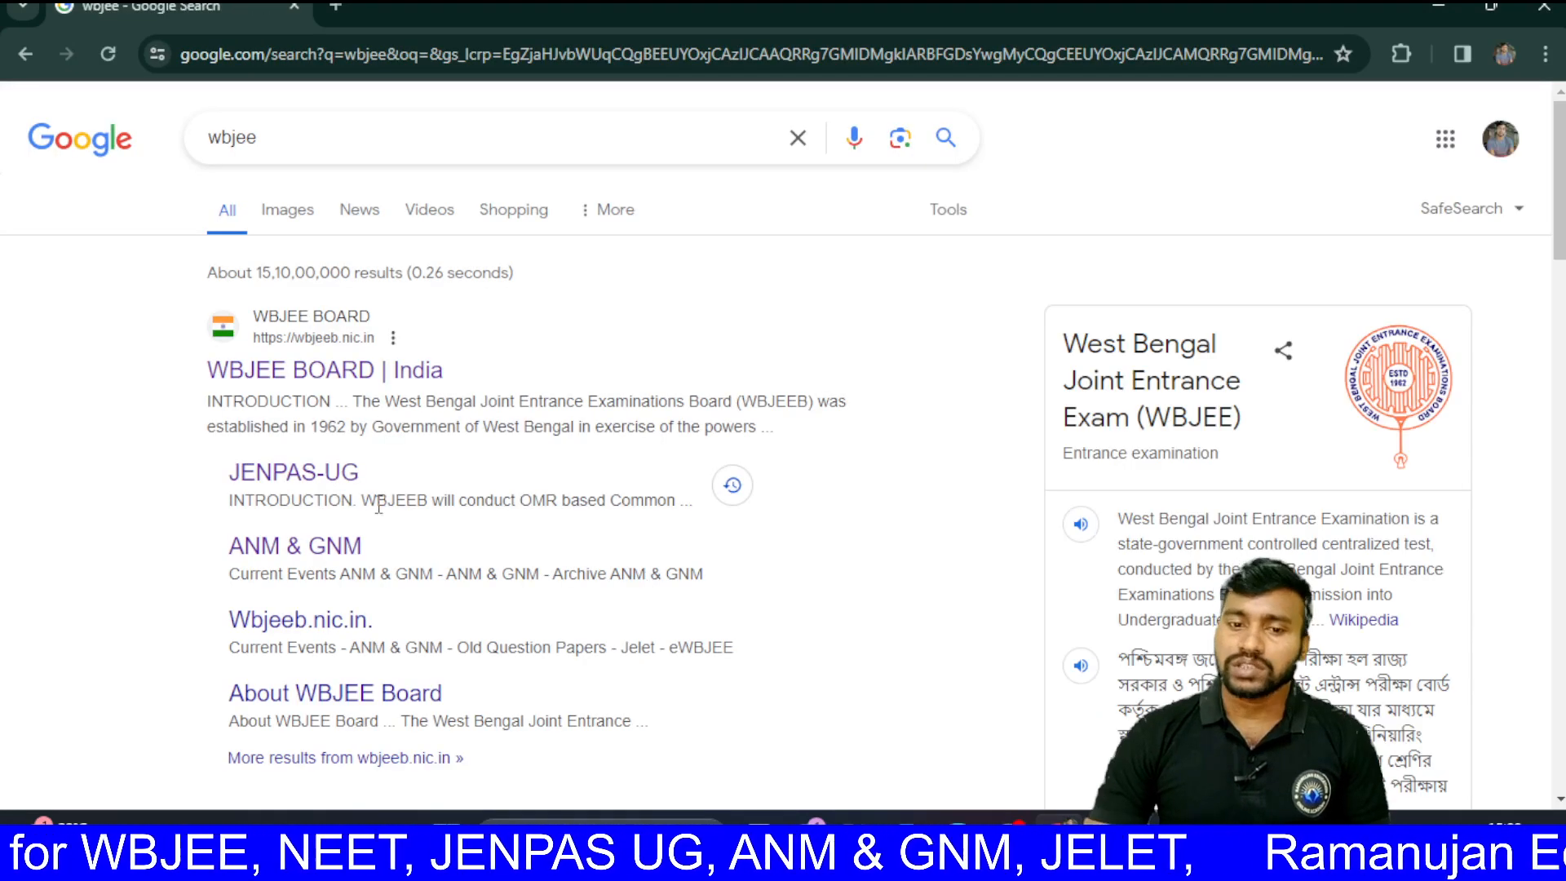
click(329, 330)
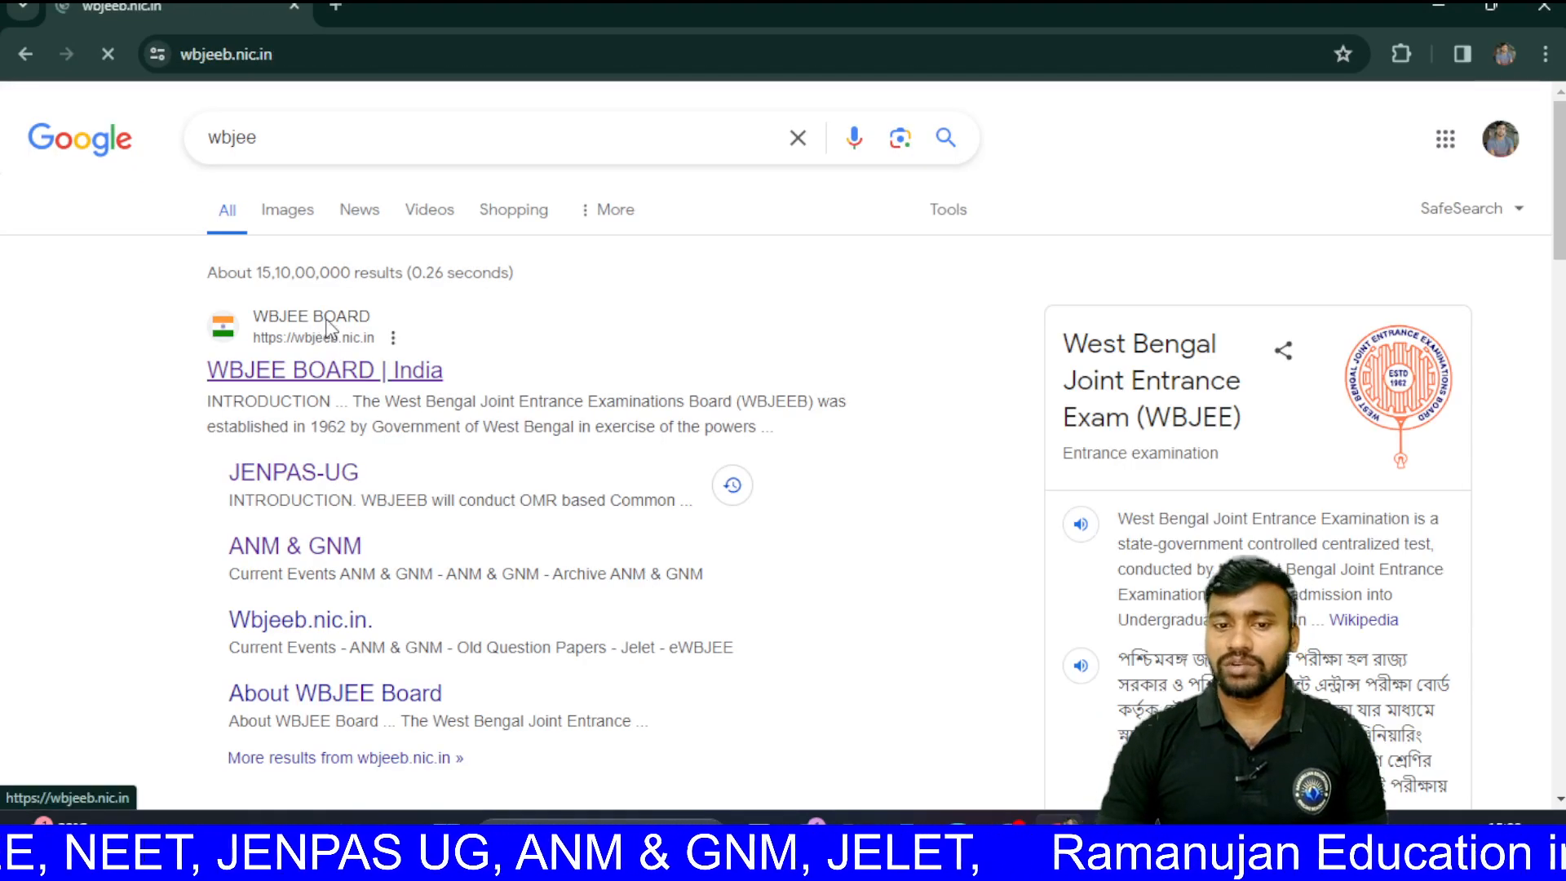
Step: Go to the ANM & GNM exam page and launch the ANM (R) & GNM 2024 online application
mouse_move(330, 329)
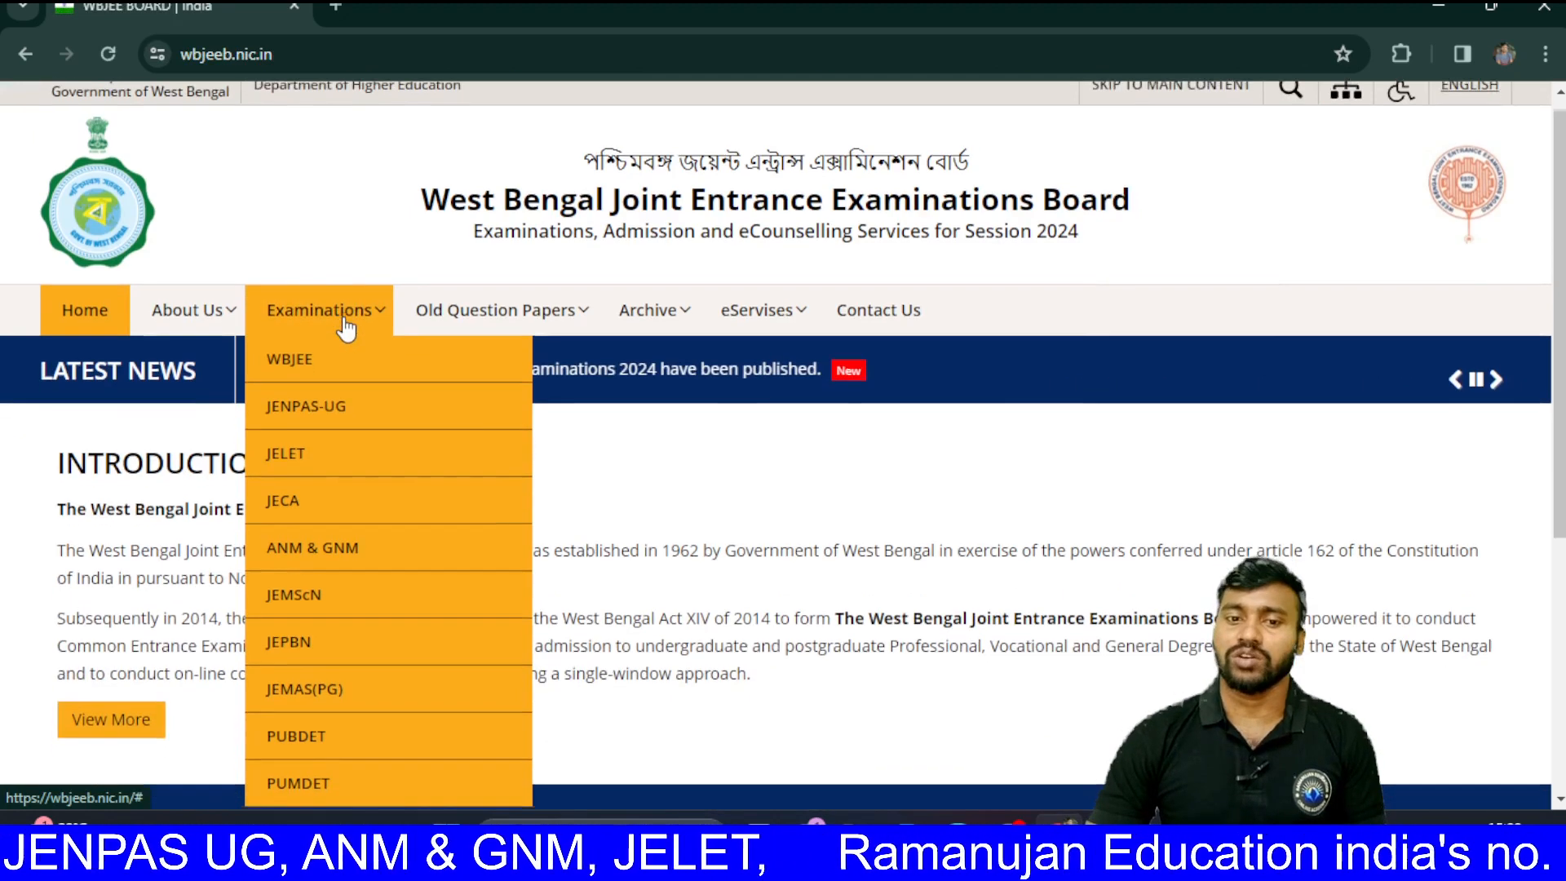
scroll(349, 326, down, 1)
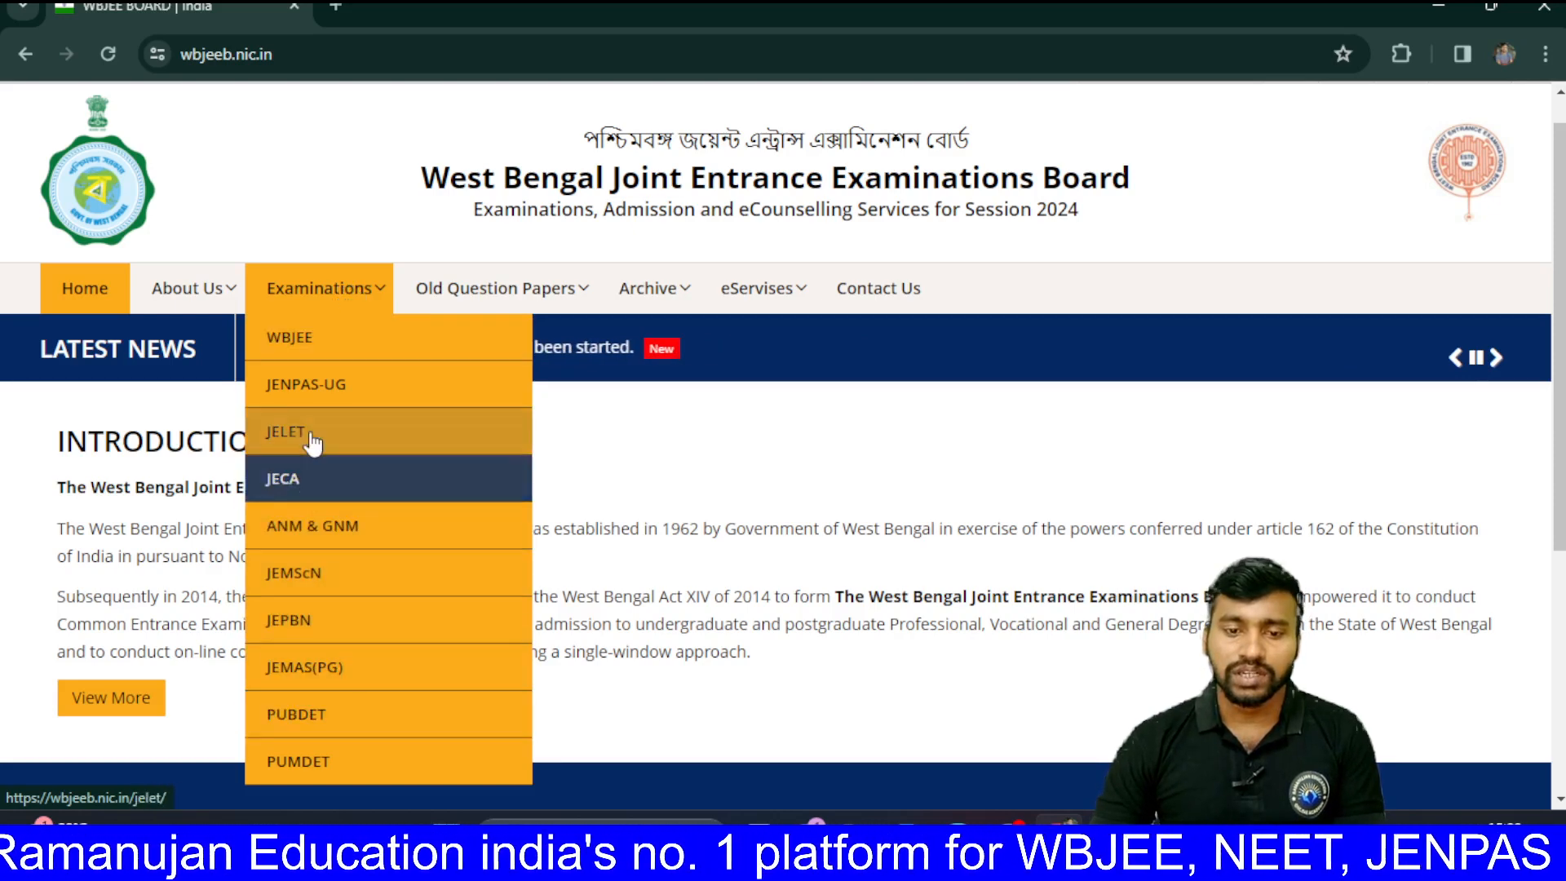
click(299, 549)
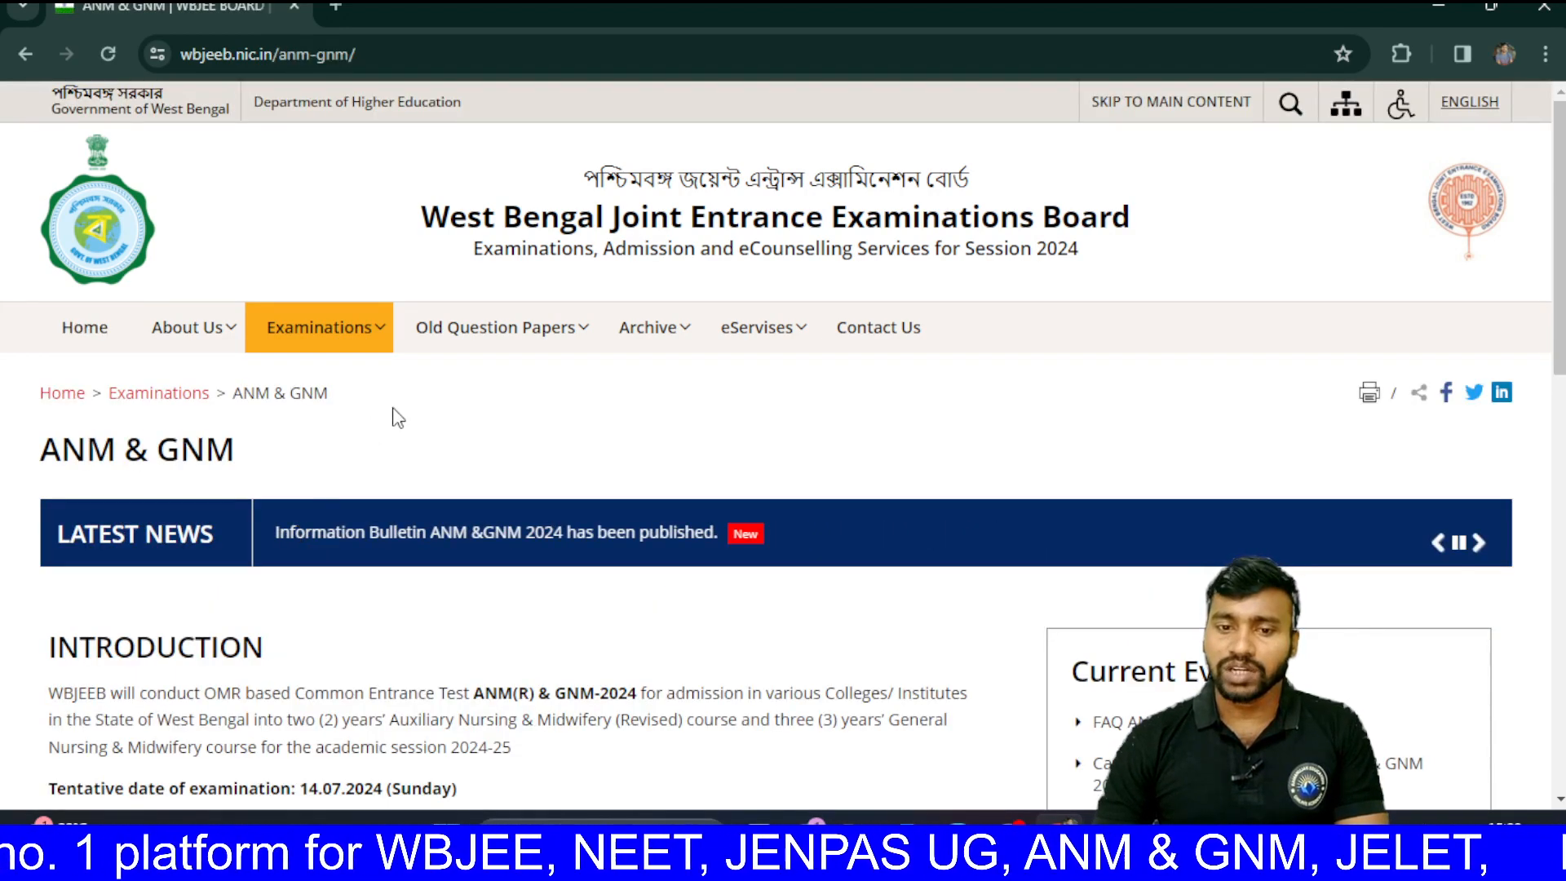
scroll(437, 401, down, 8)
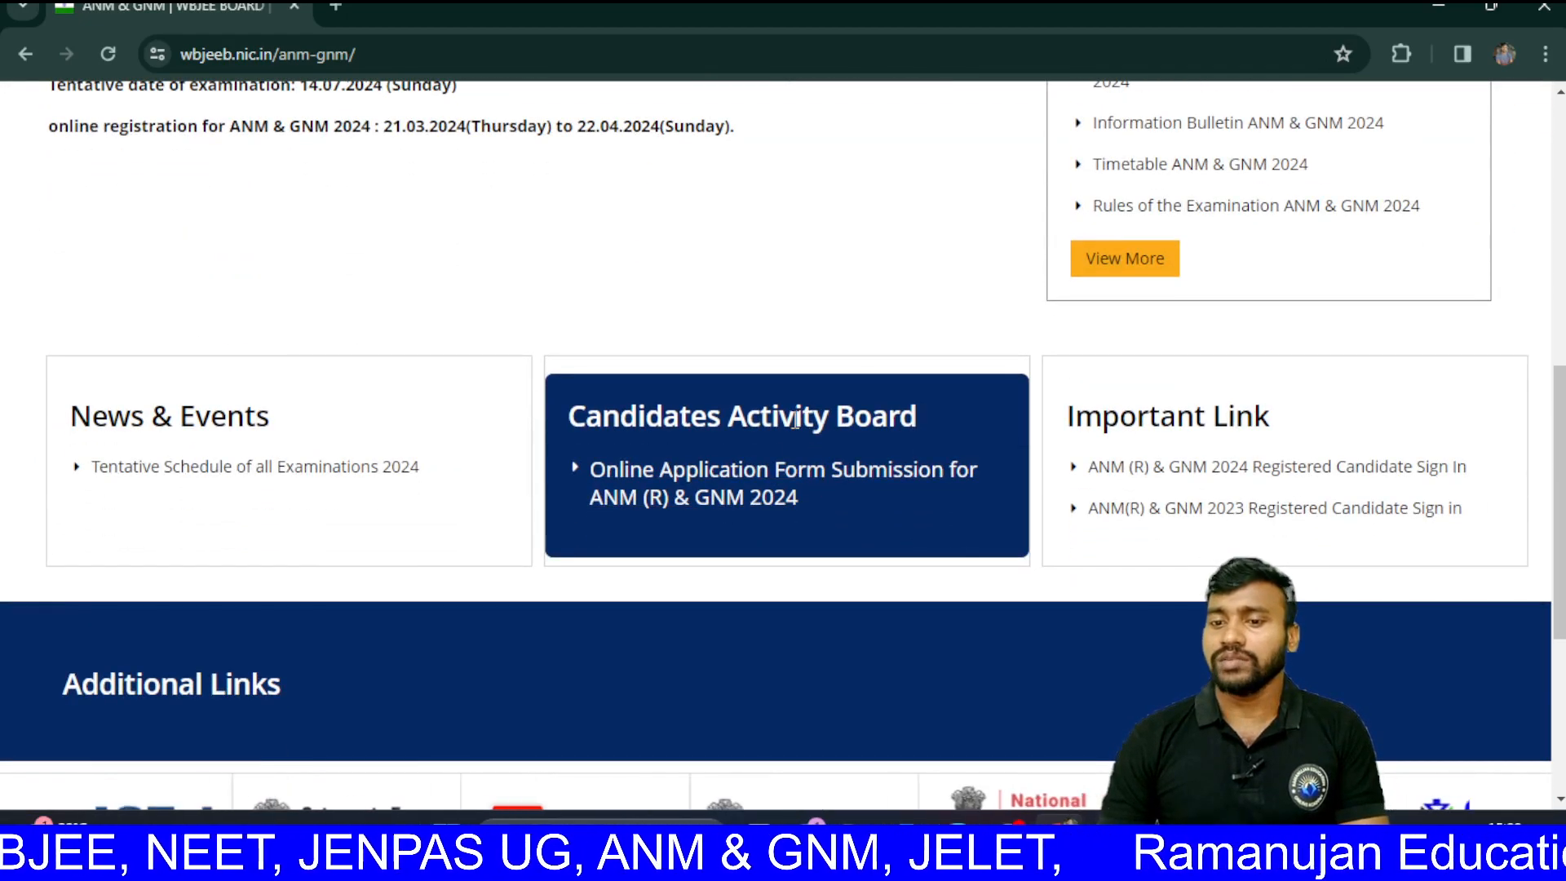
click(710, 488)
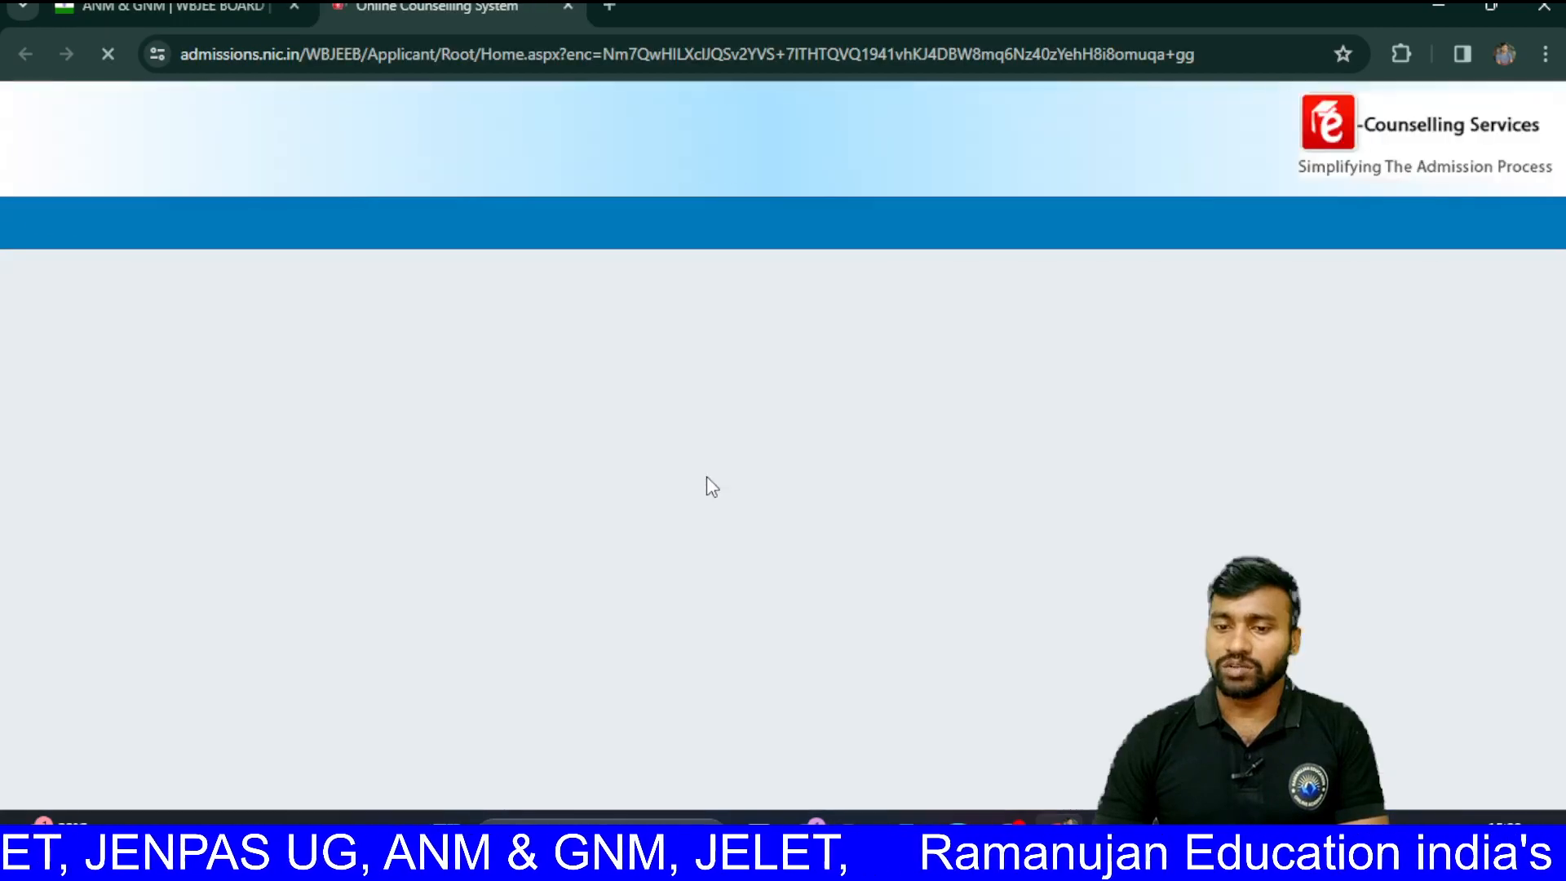
Step: Scroll down the Registered Candidates Sign-In page toward the New Candidate Registration option
scroll(712, 487, down, 2)
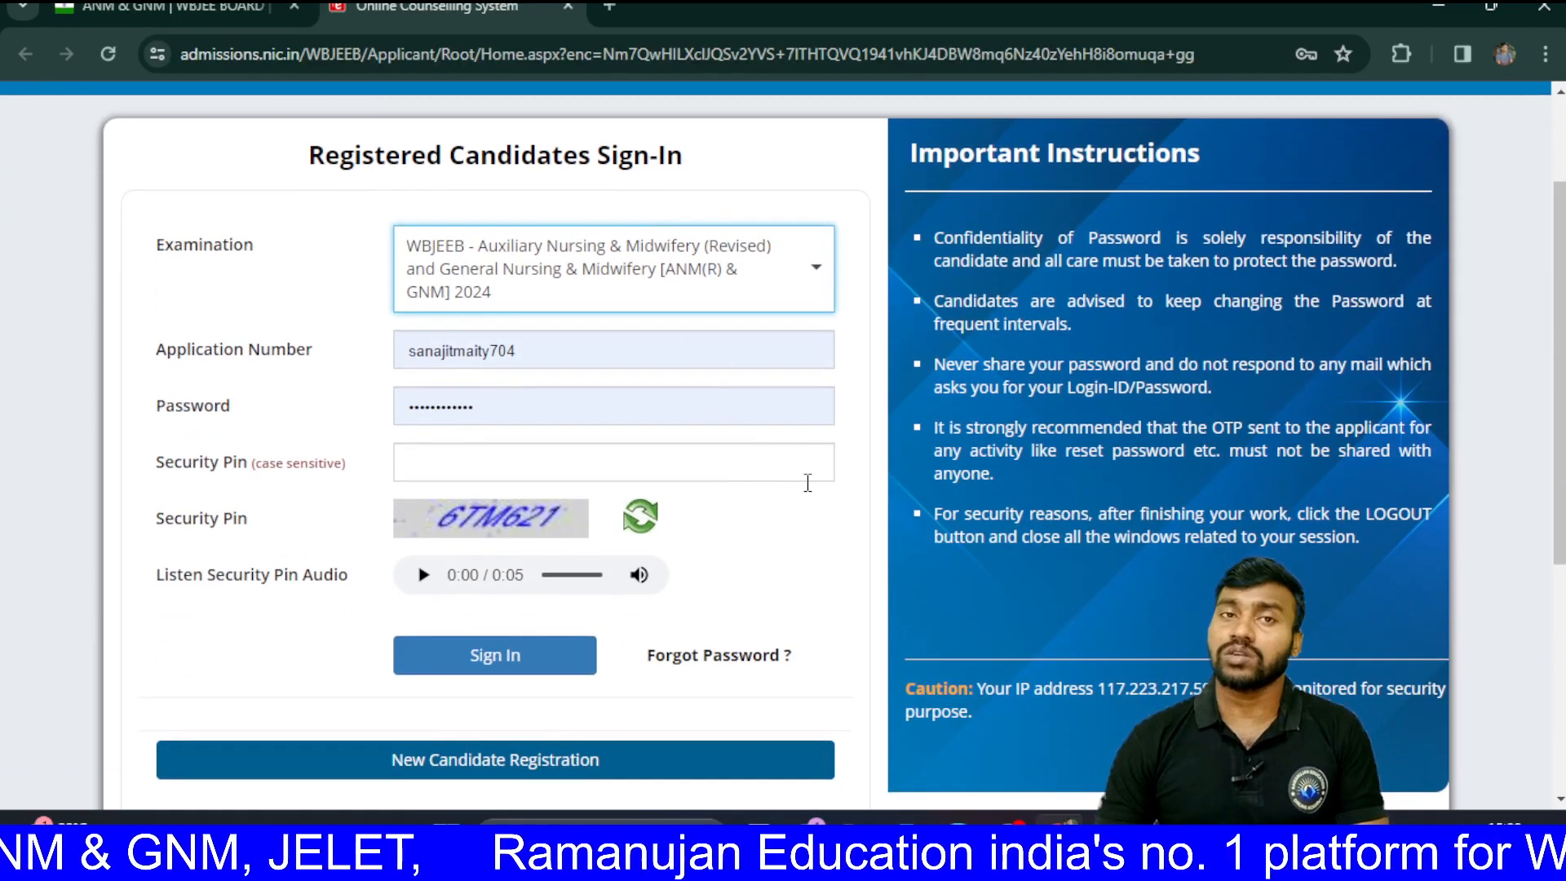
scroll(808, 483, down, 1)
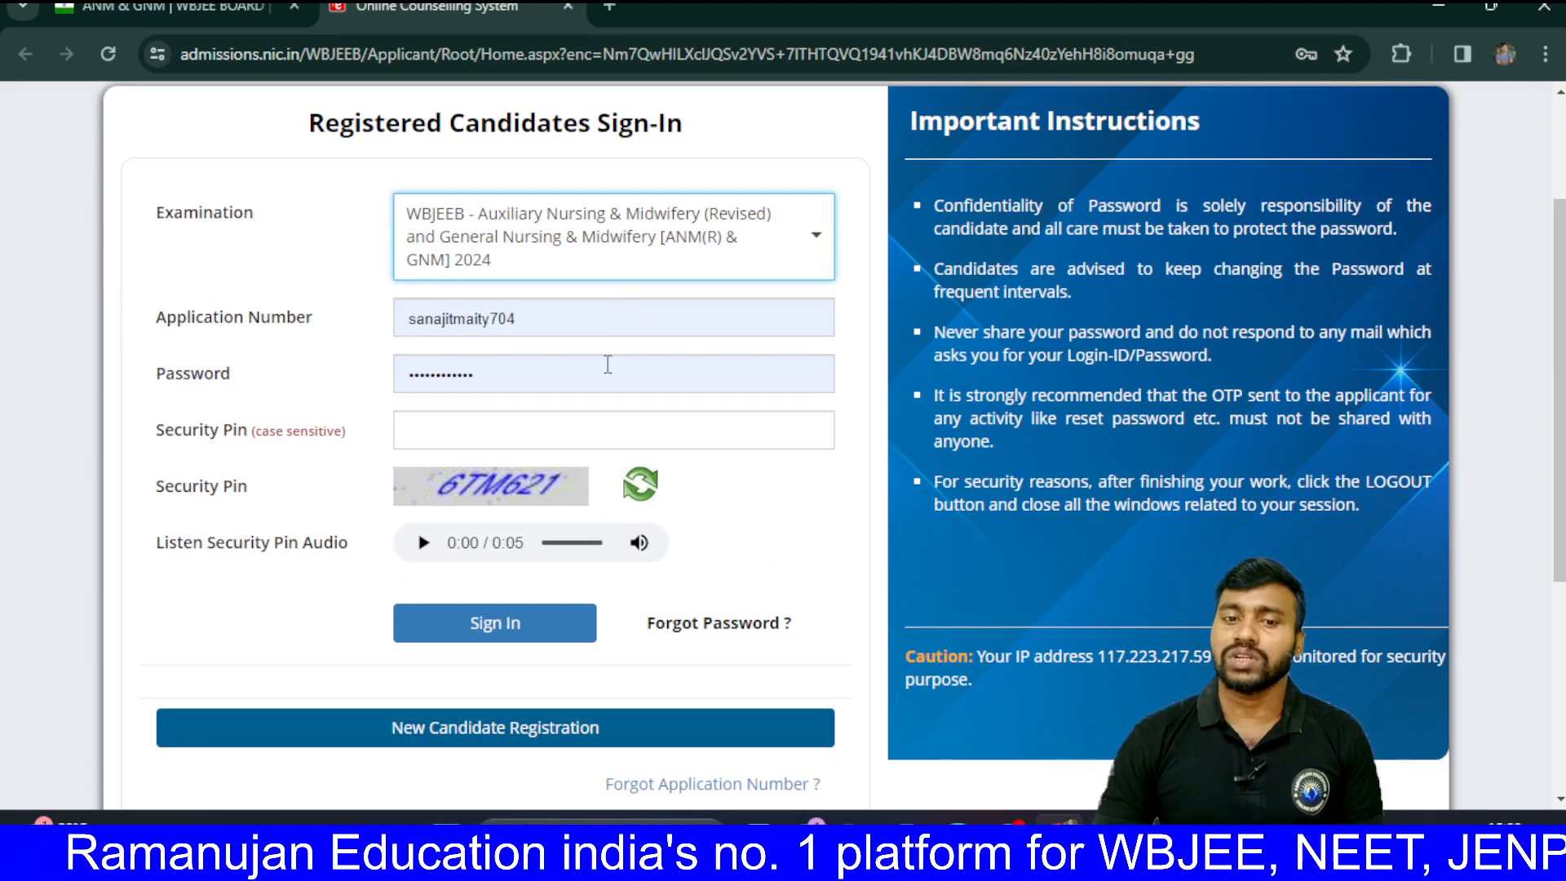
scroll(608, 365, down, 3)
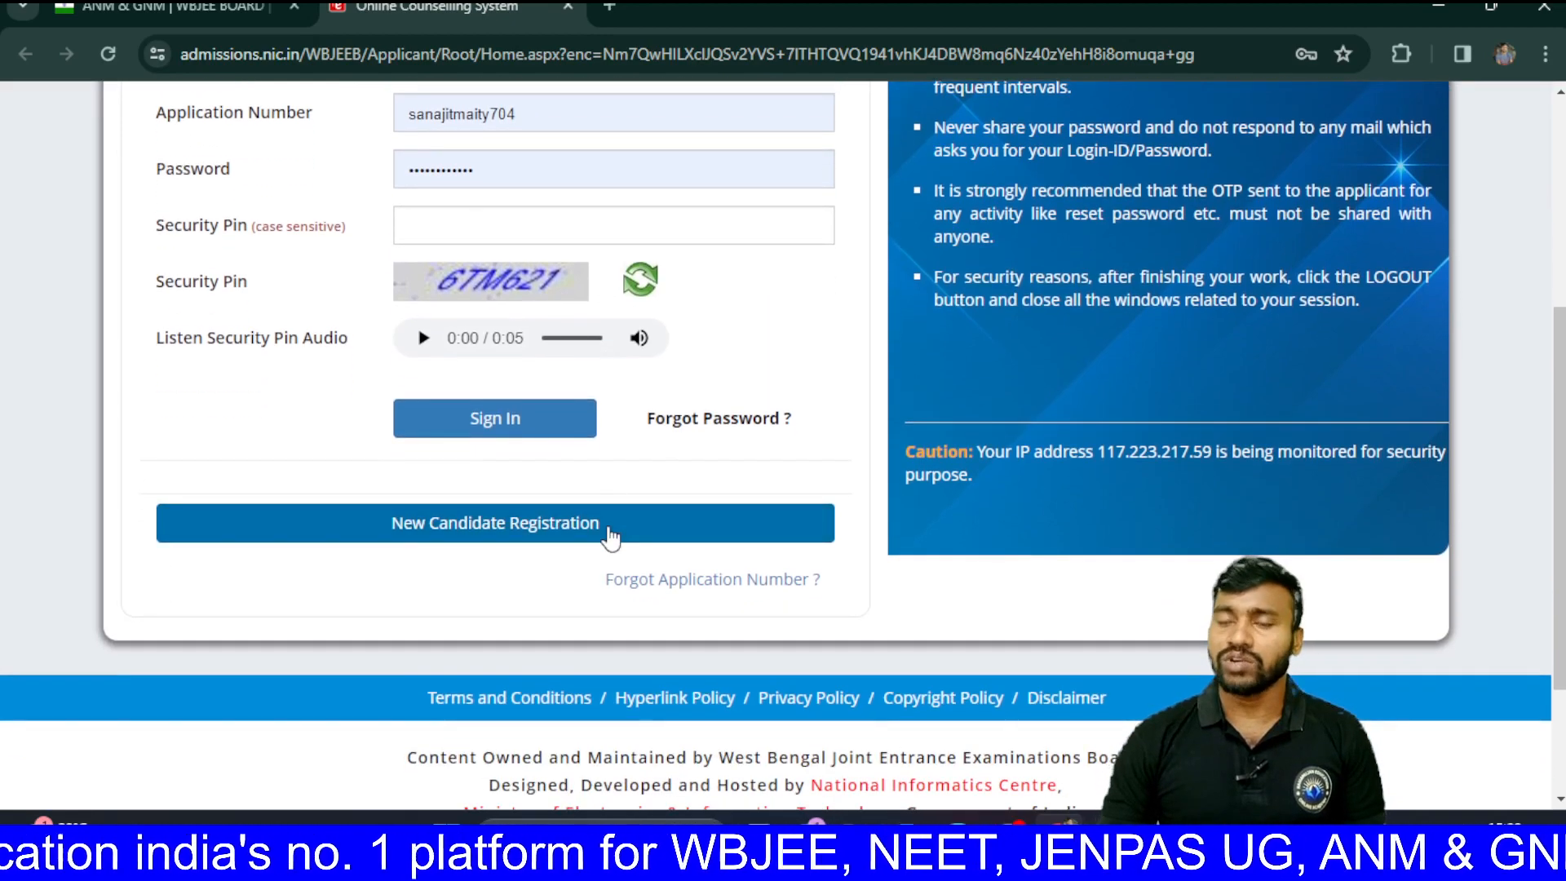
scroll(610, 536, down, 1)
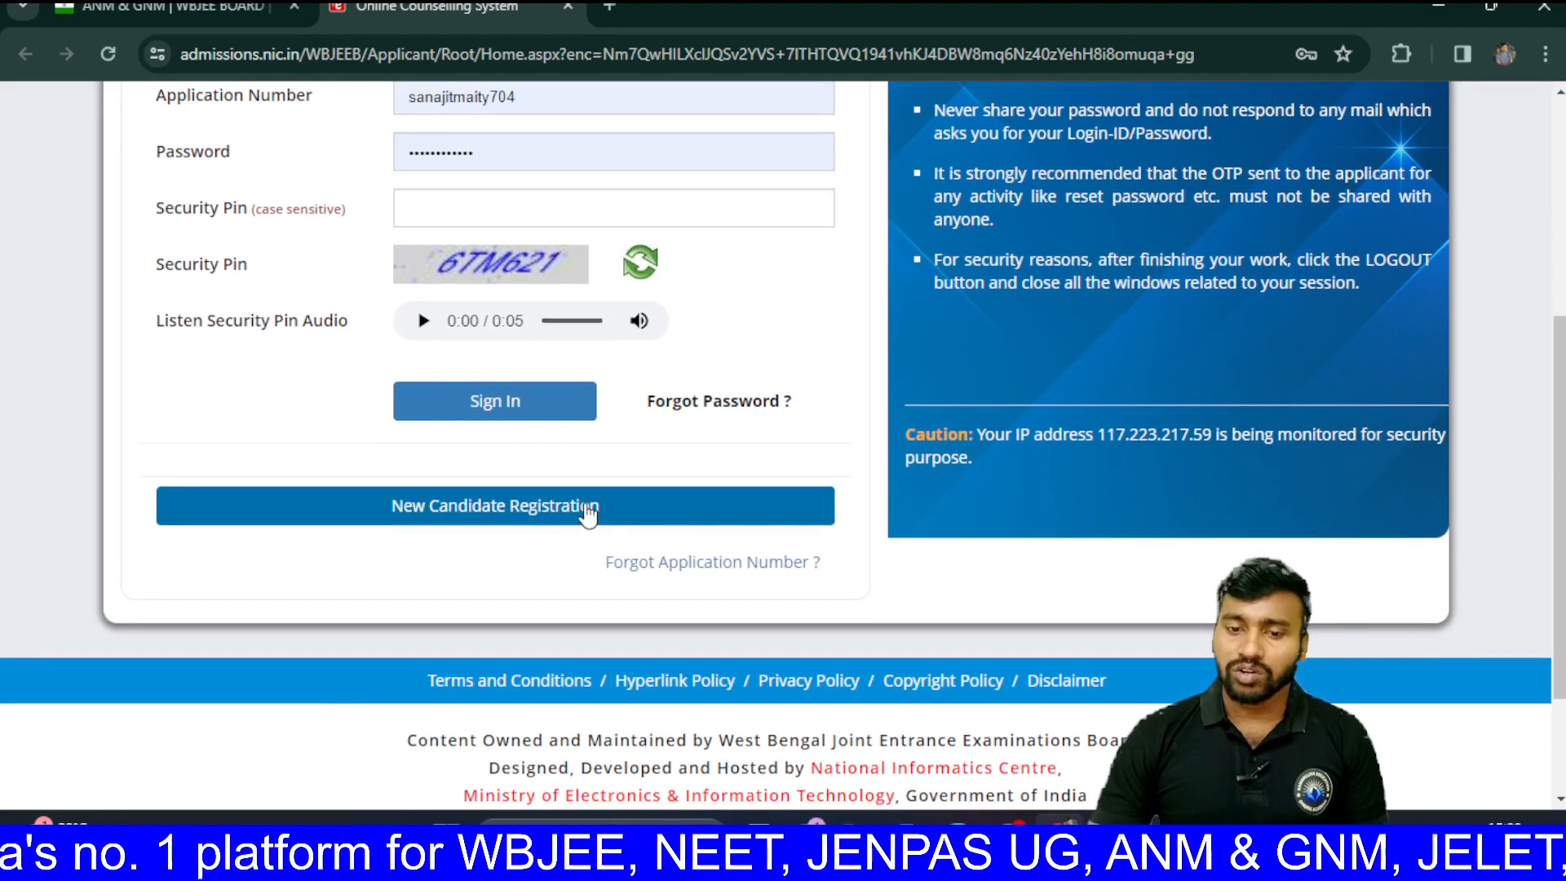
Step: Choose New Candidate Registration, read the instructions through item 13, and select I Agree
click(586, 509)
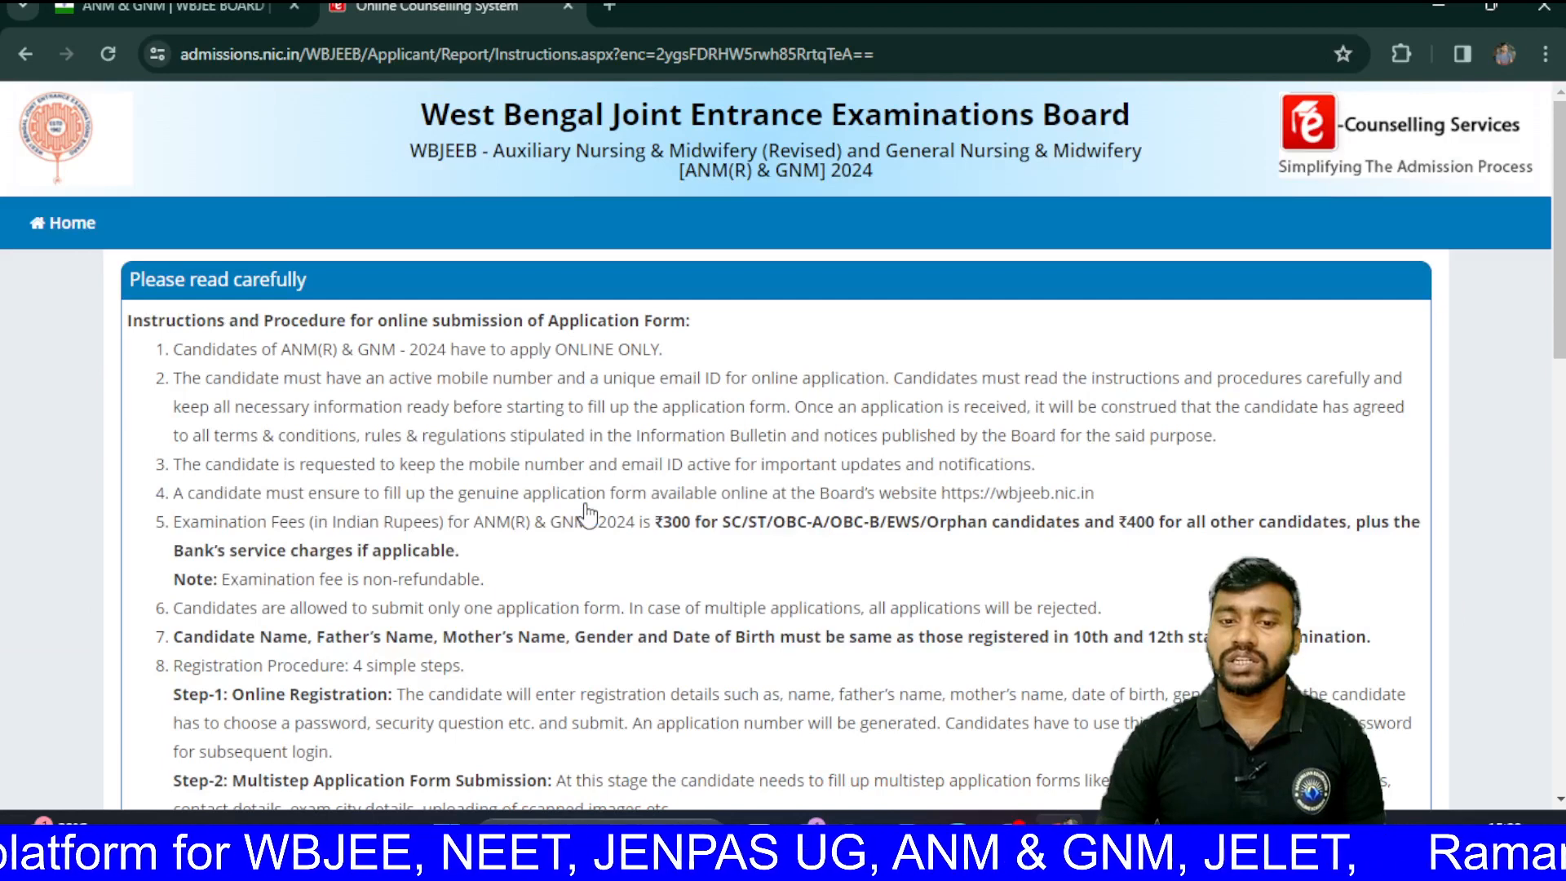
scroll(586, 514, down, 3)
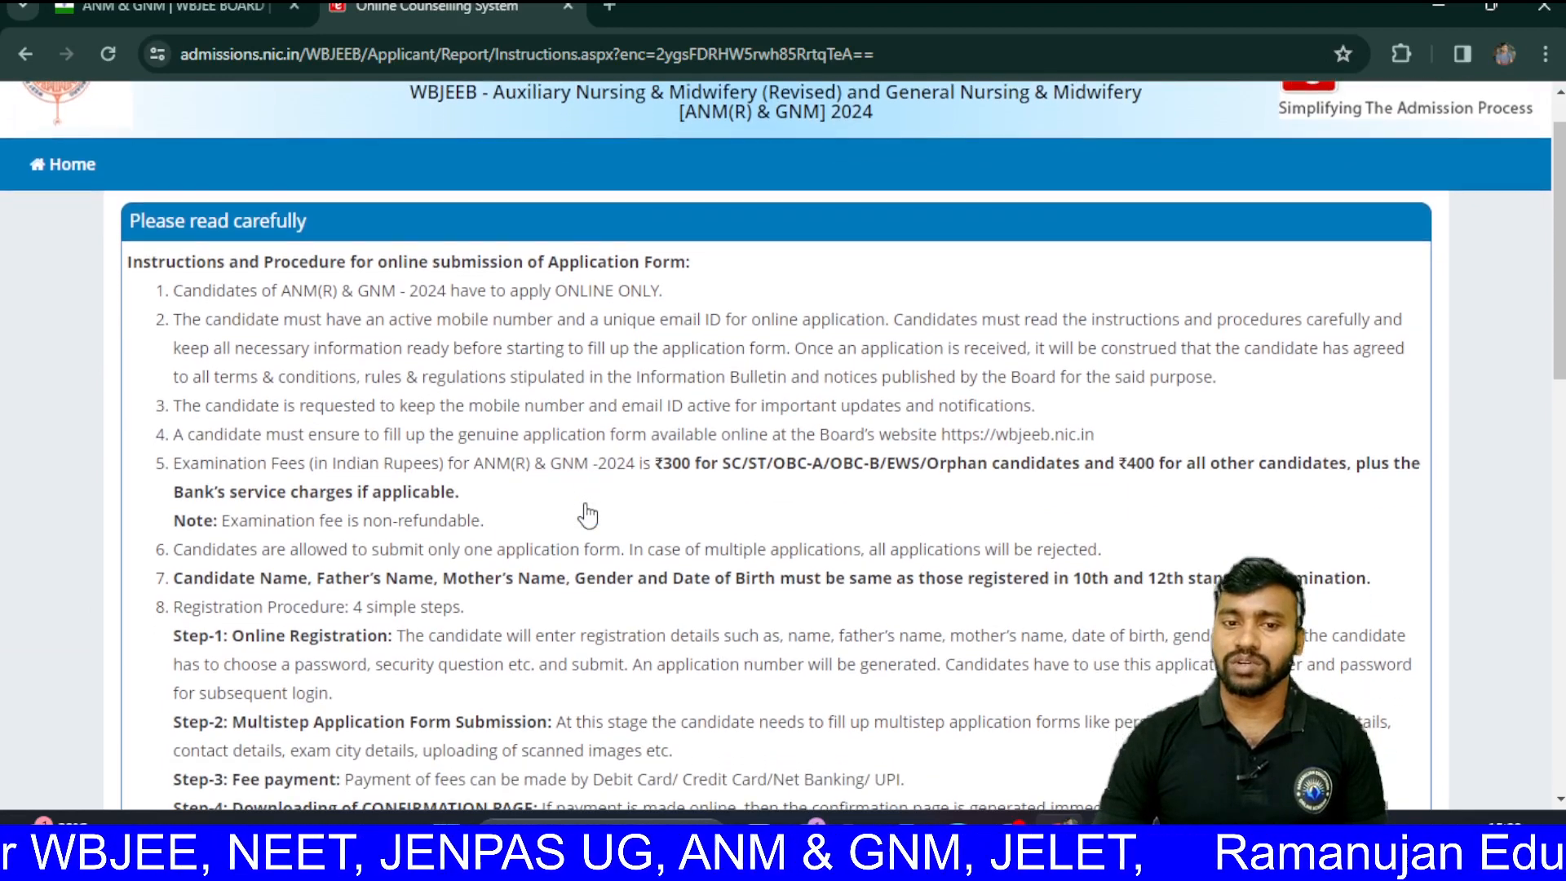
scroll(586, 514, down, 3)
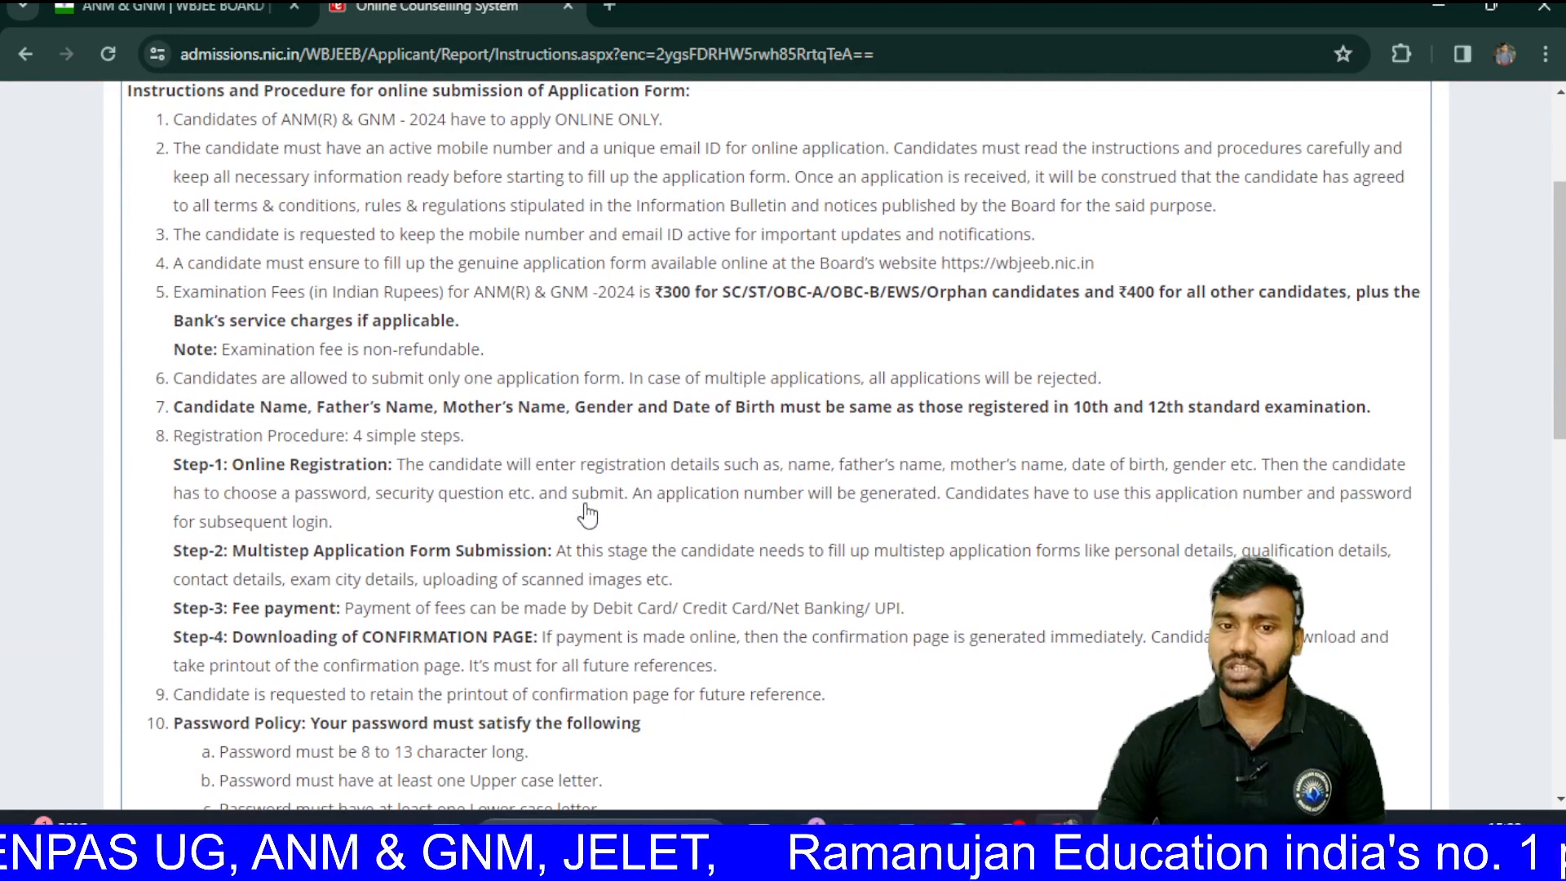
scroll(588, 514, down, 5)
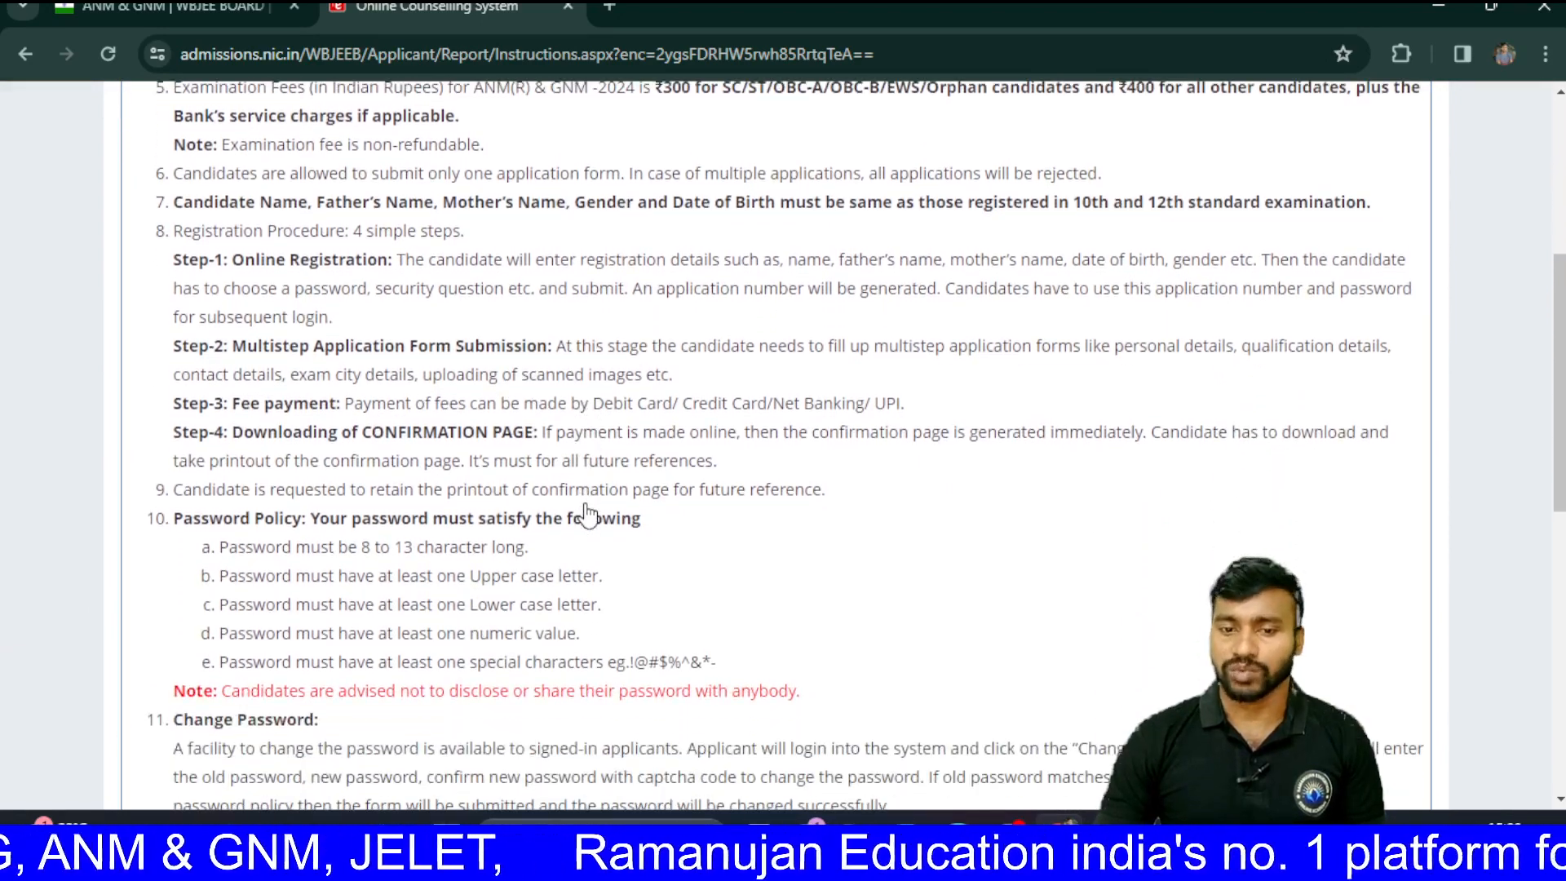
scroll(587, 515, up, 6)
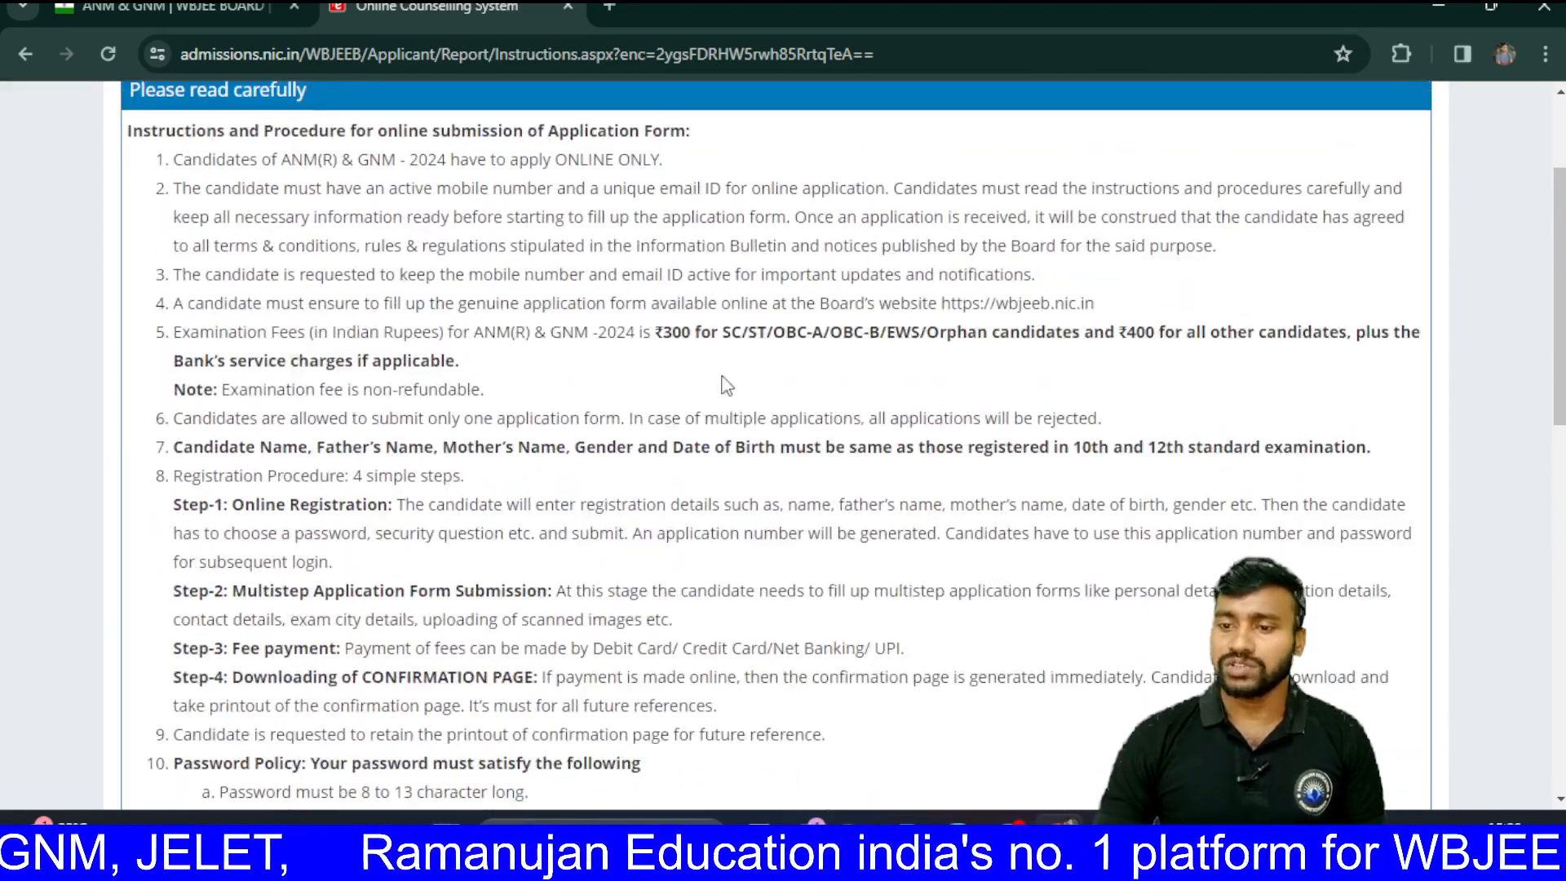
scroll(718, 392, down, 3)
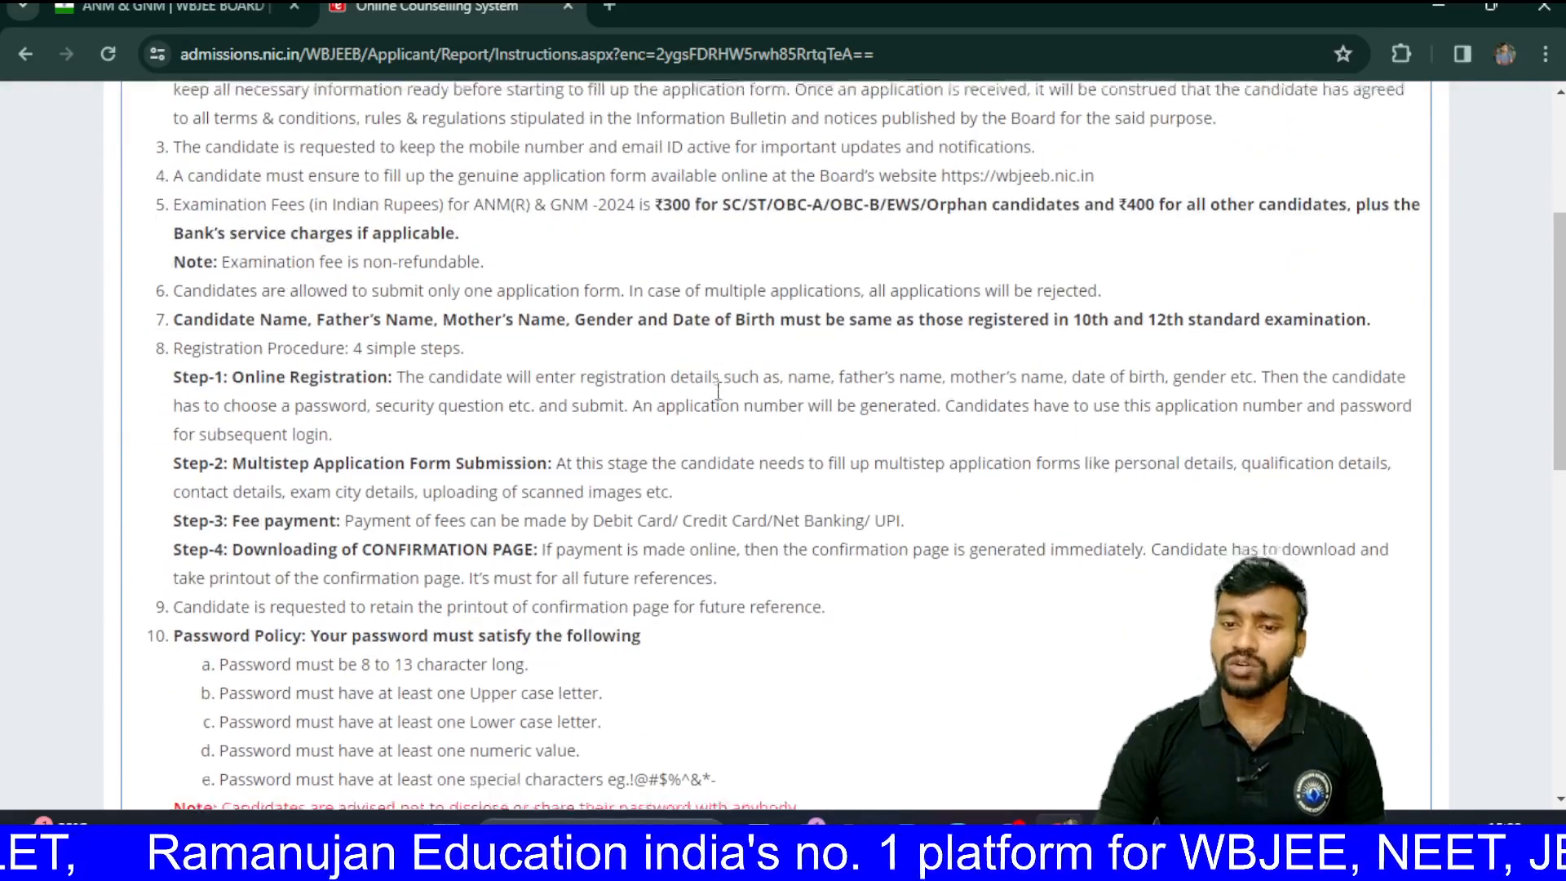
scroll(718, 391, down, 6)
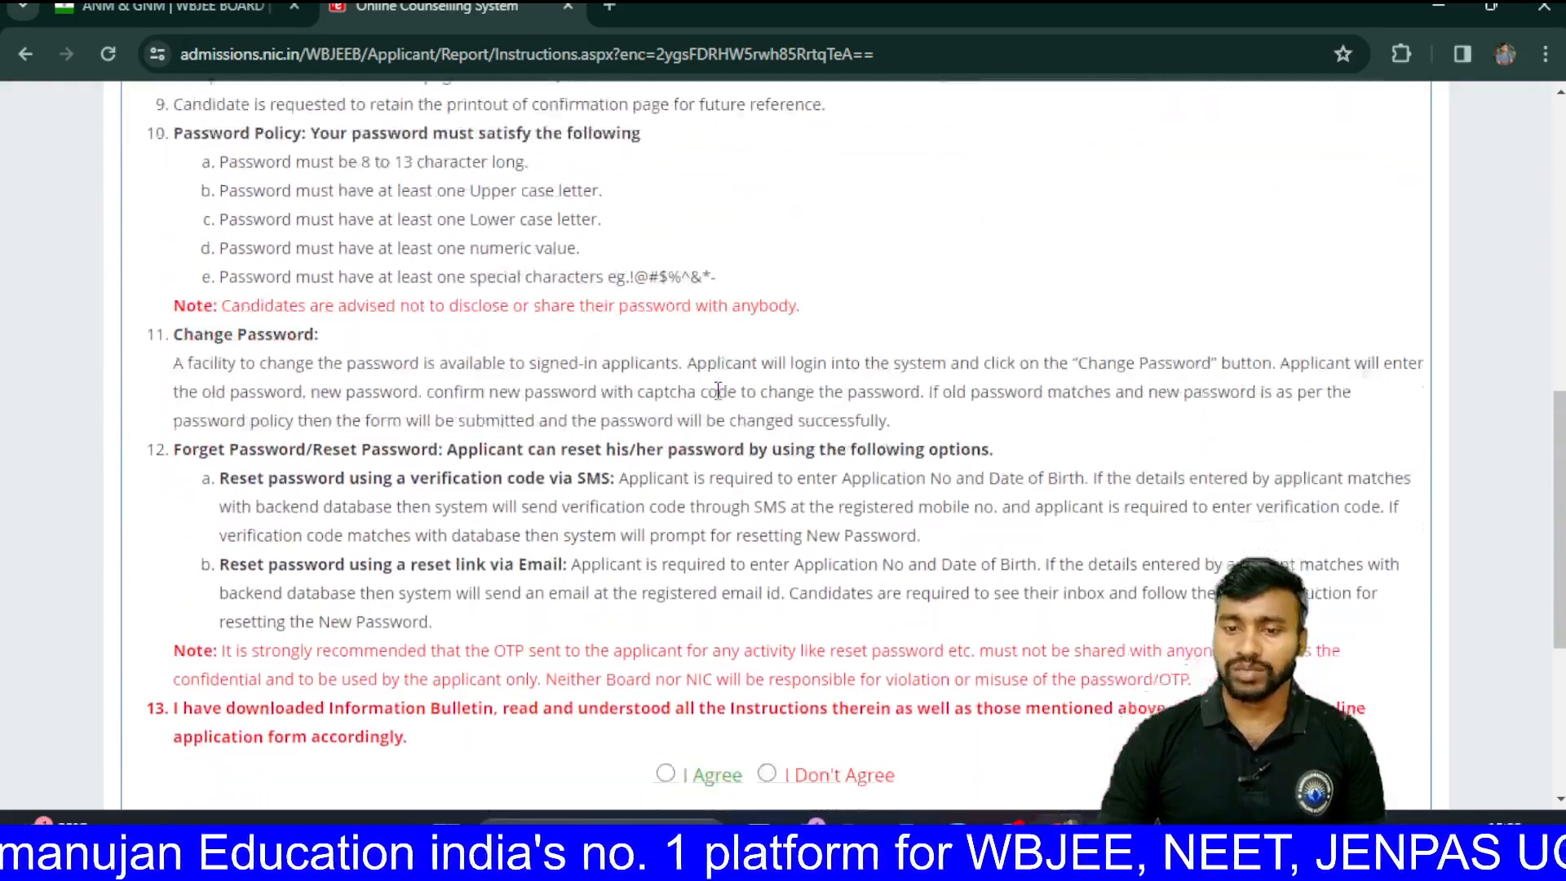
scroll(718, 392, down, 5)
click(666, 374)
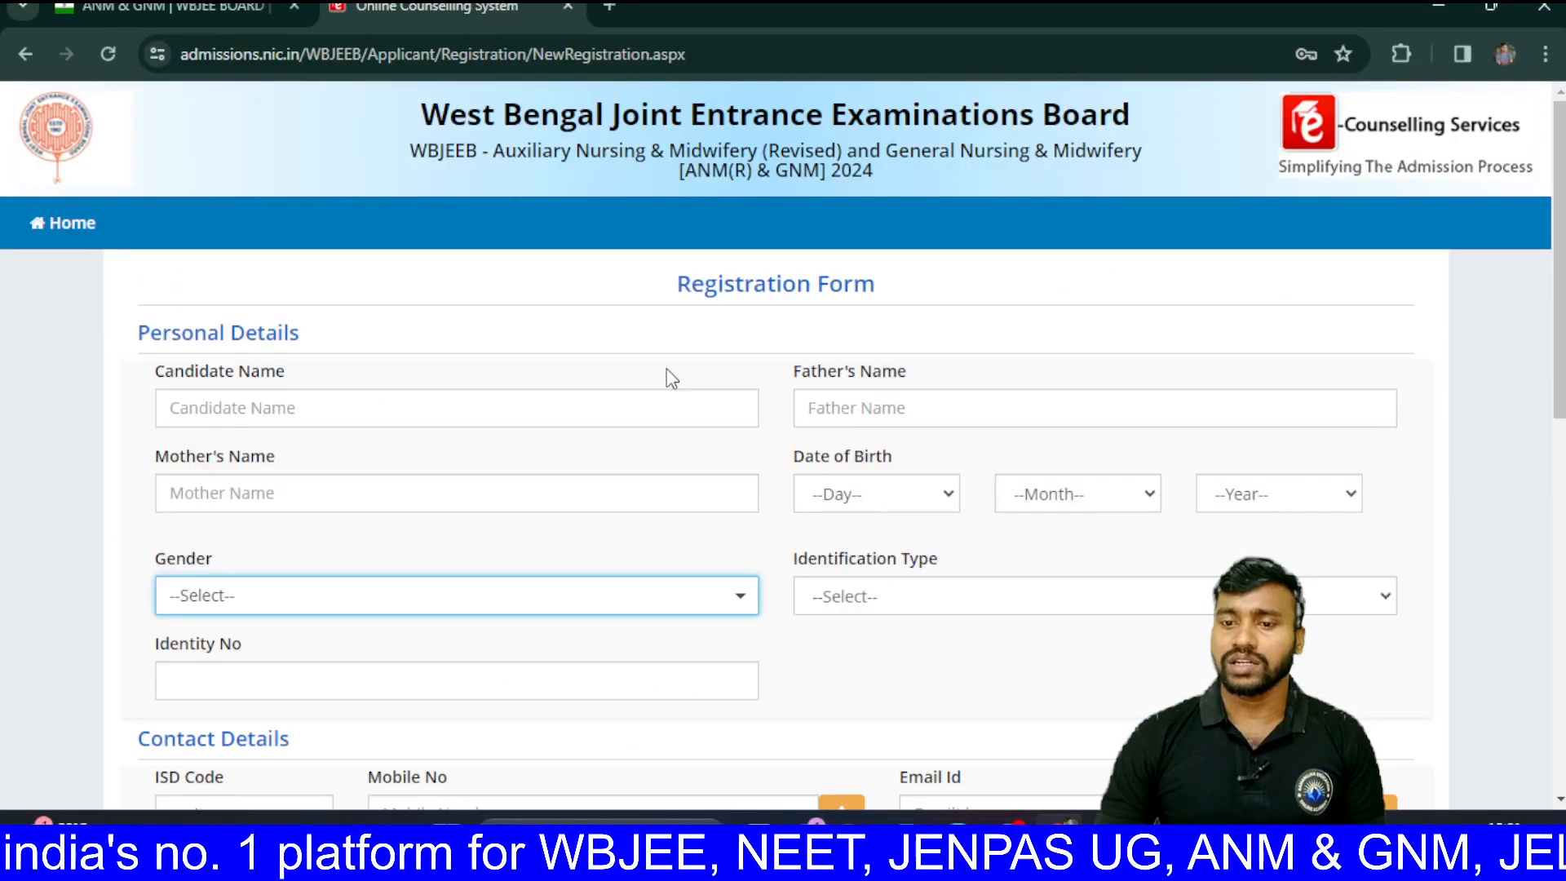
Step: Enter the candidate's name and set Gender to Male on the Registration Form
scroll(671, 377, down, 1)
scroll(671, 377, down, 1)
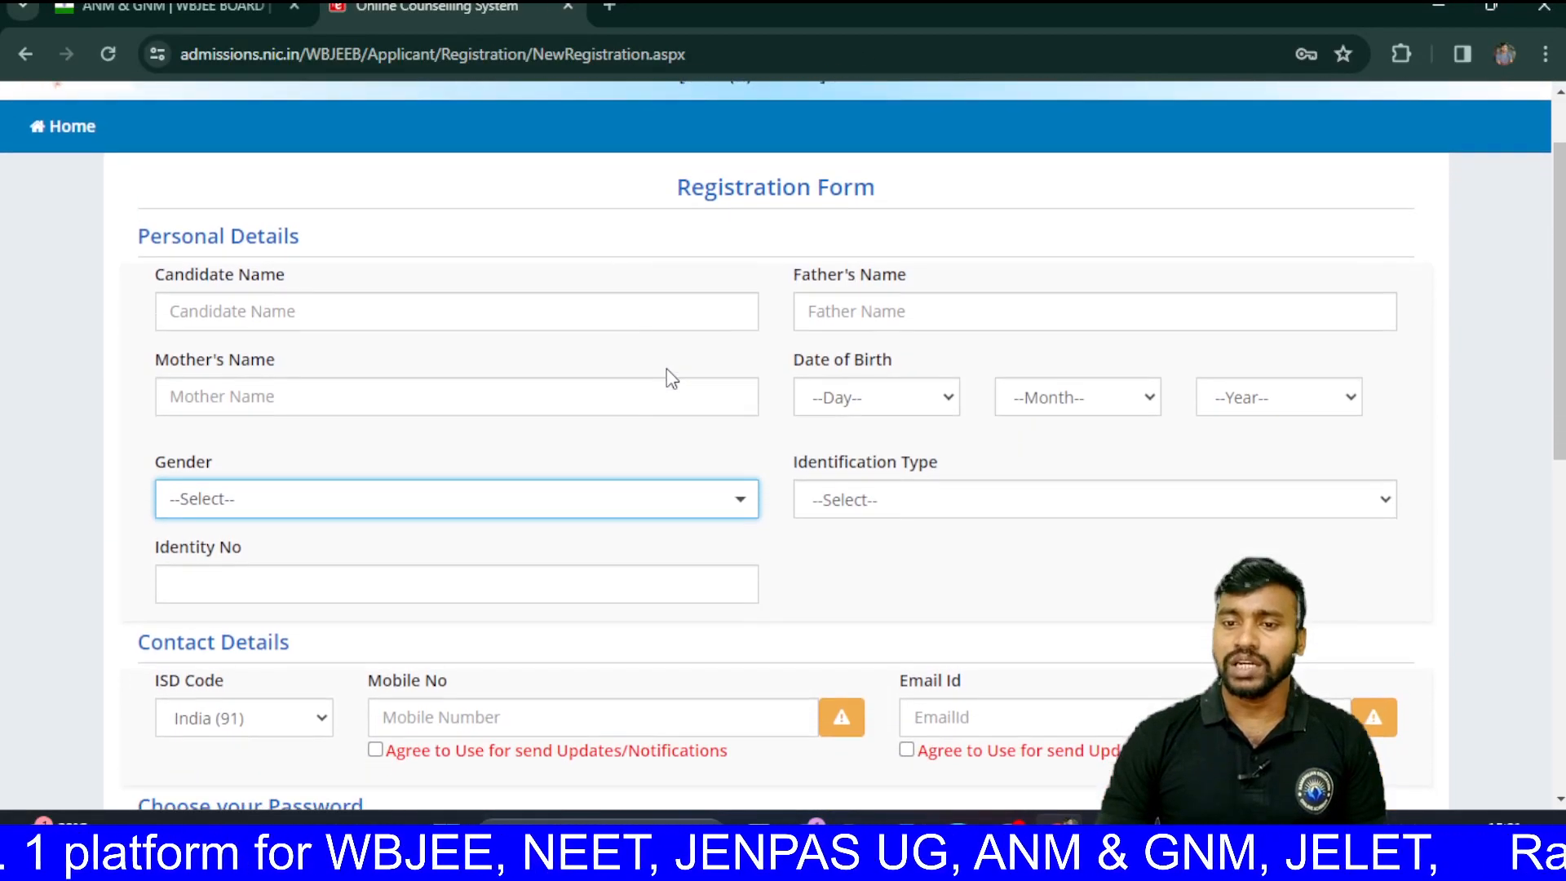
scroll(671, 377, up, 1)
scroll(671, 376, down, 1)
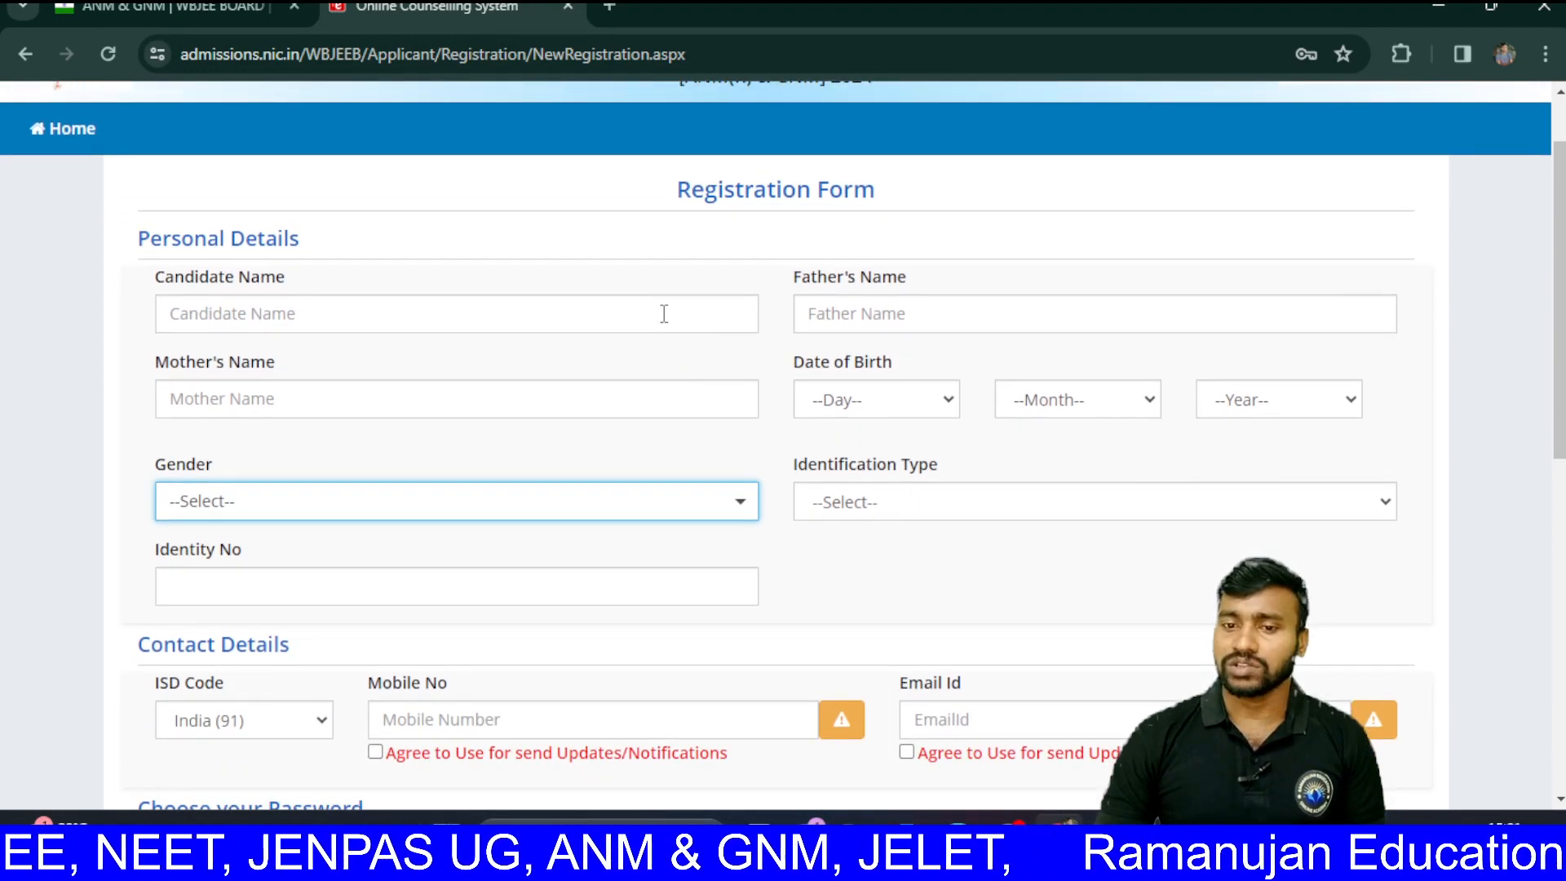
click(664, 313)
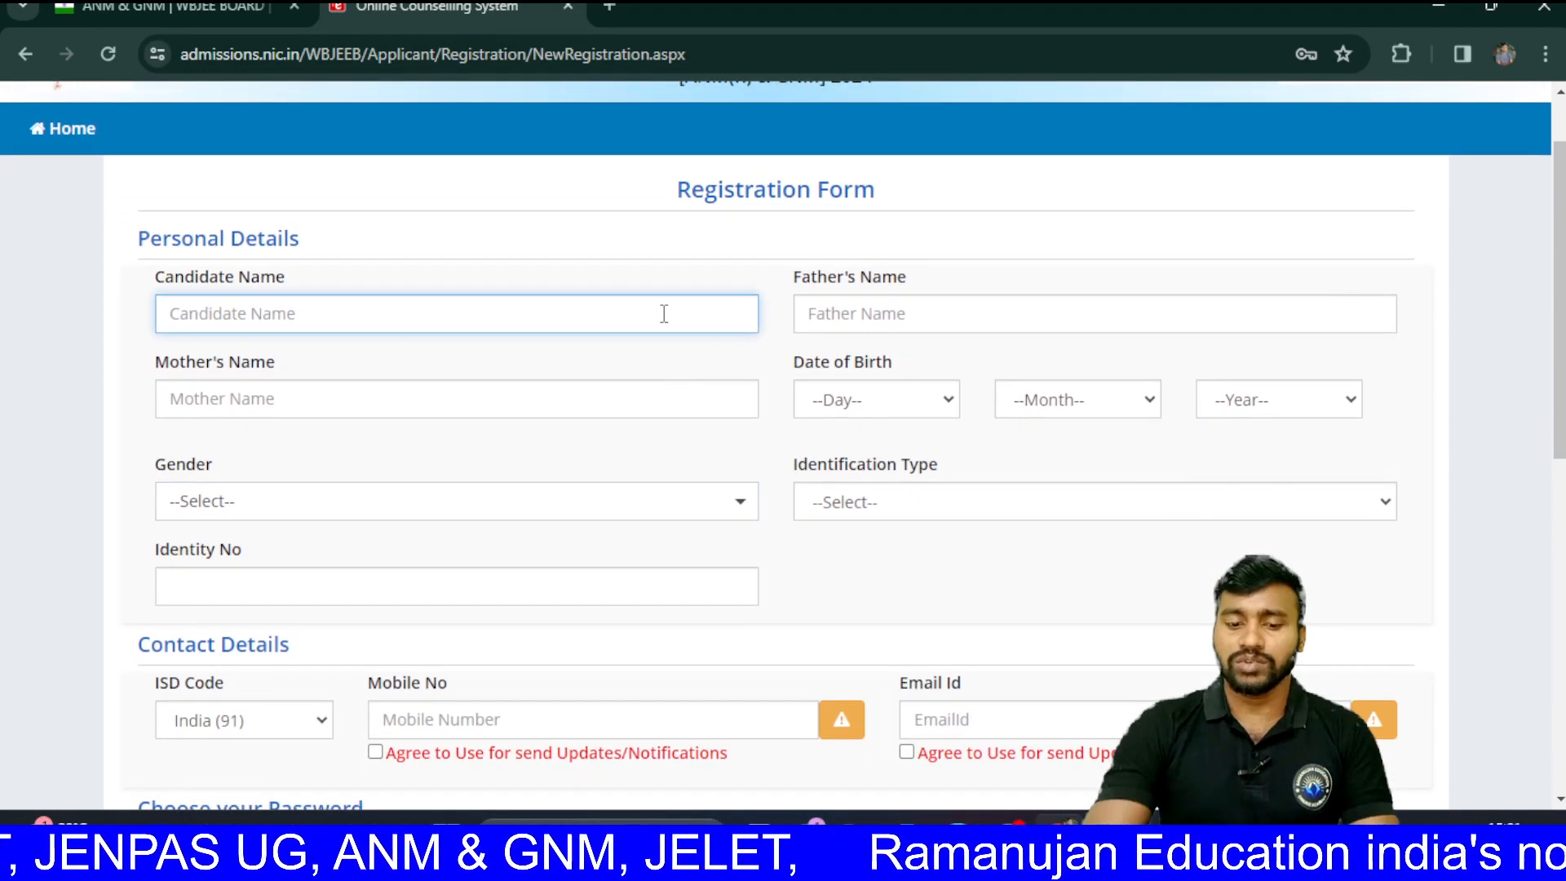
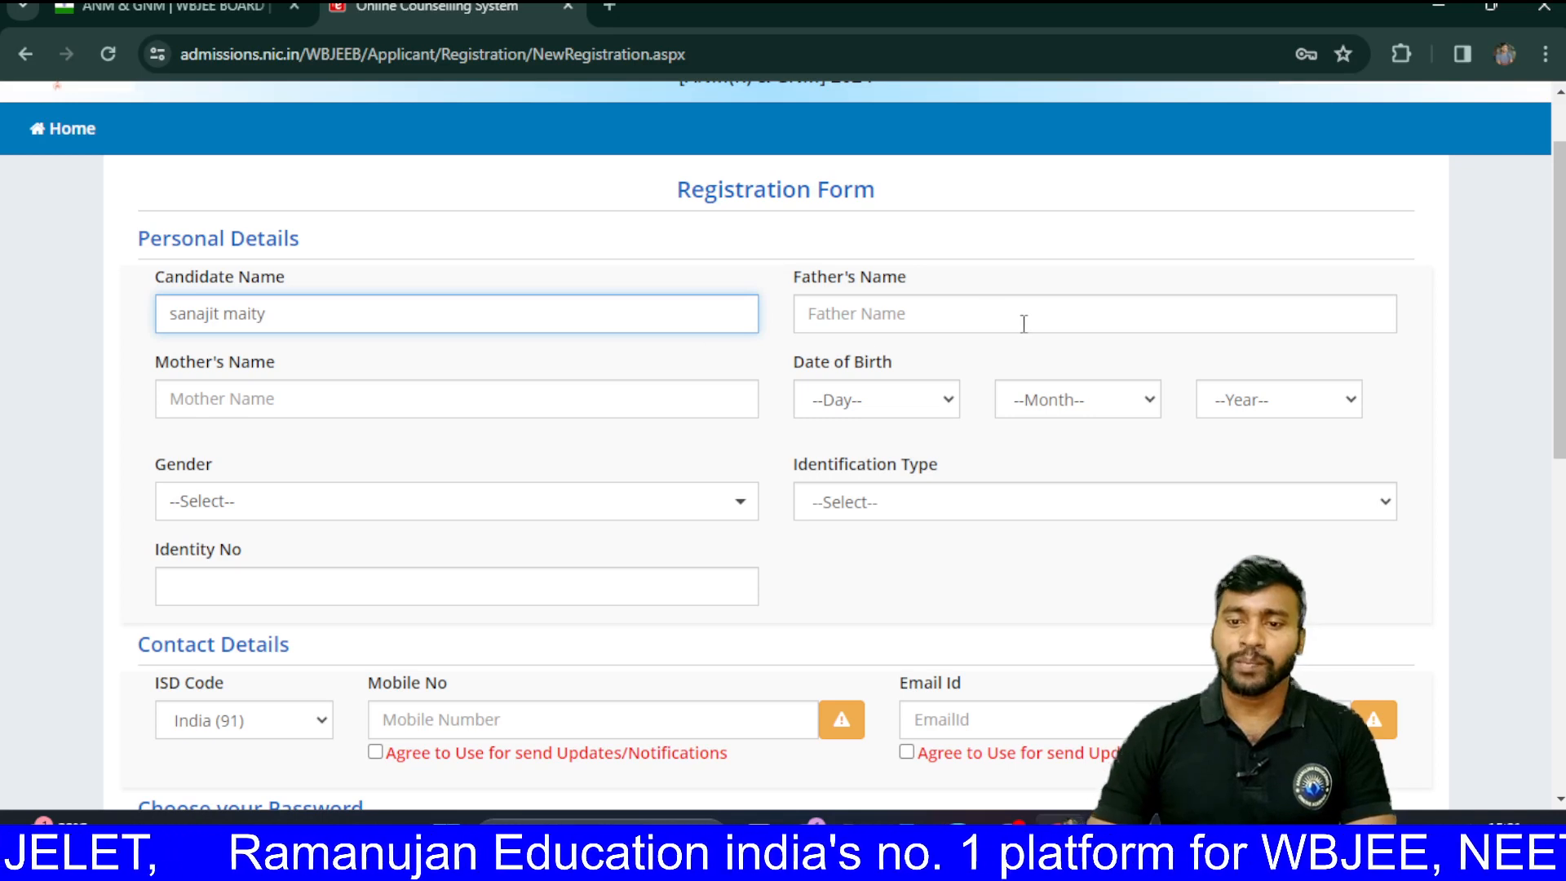
click(986, 322)
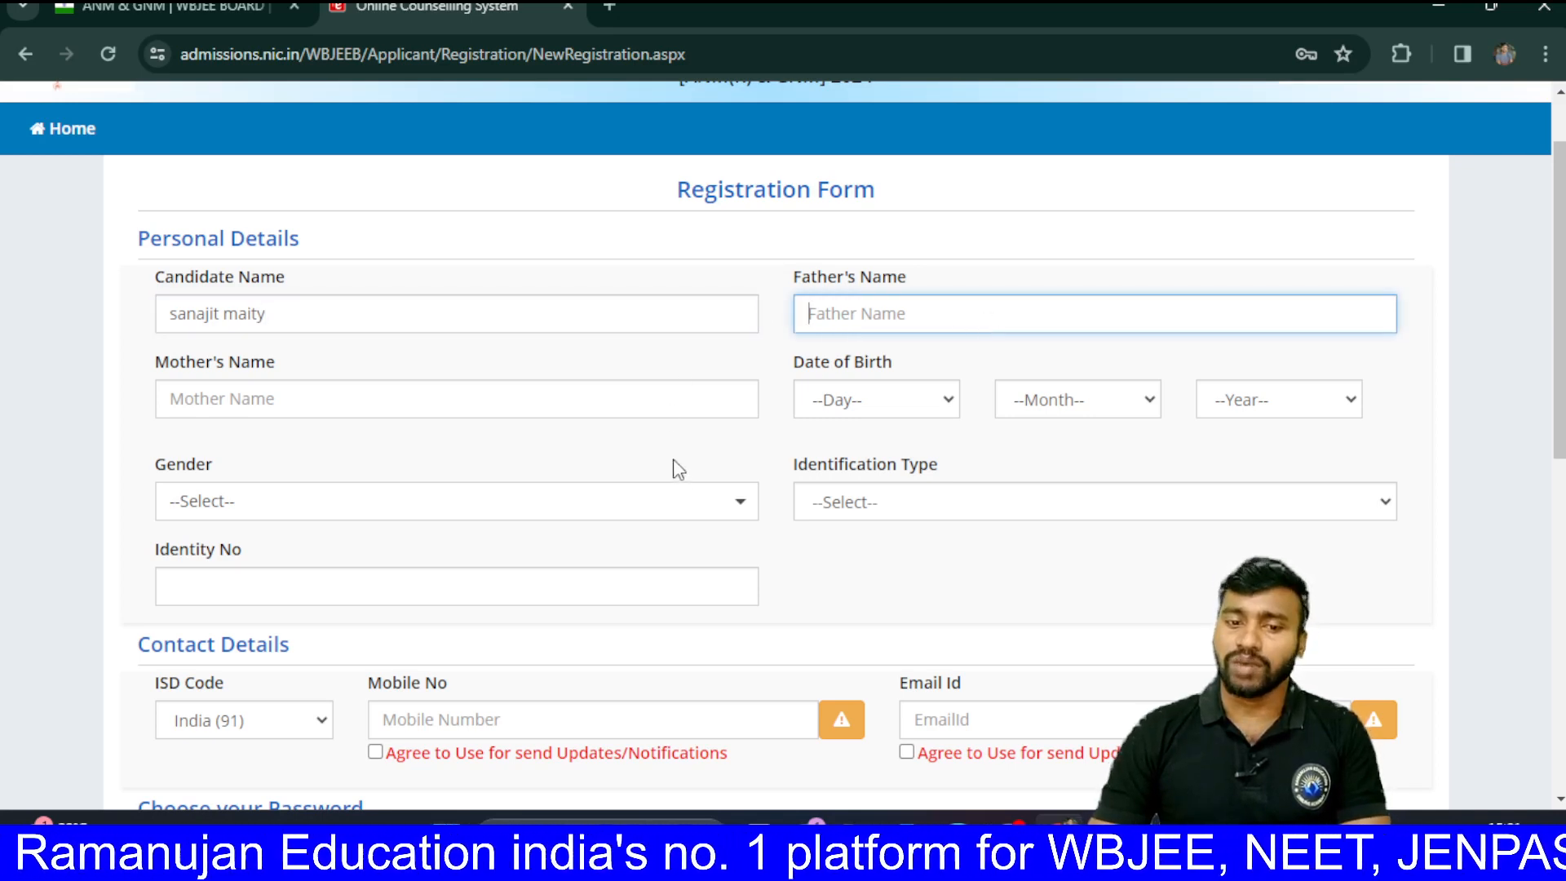
click(731, 500)
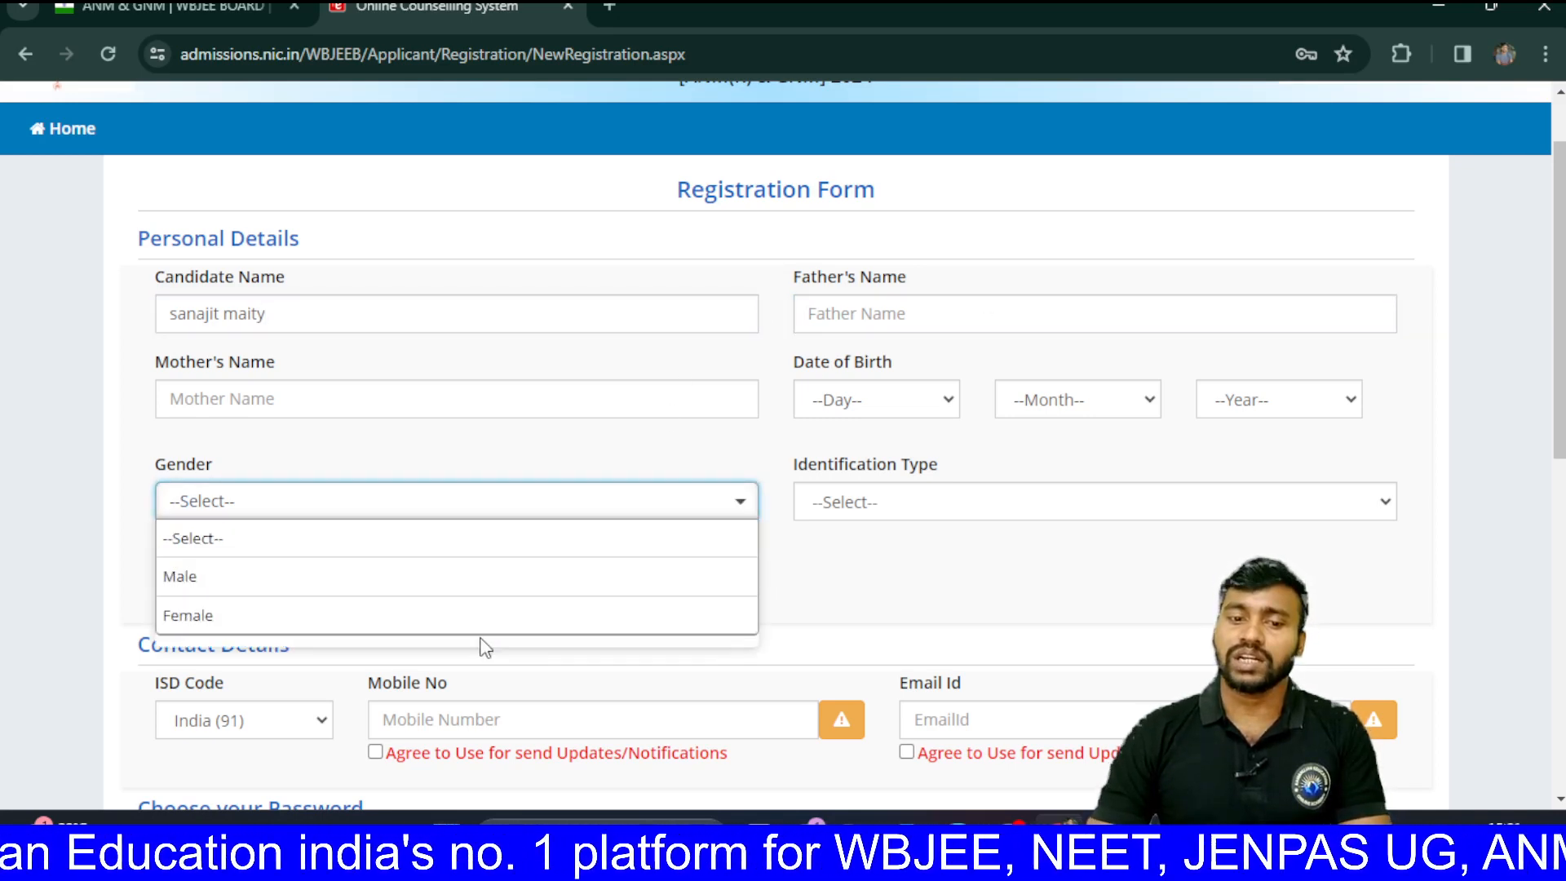
click(485, 583)
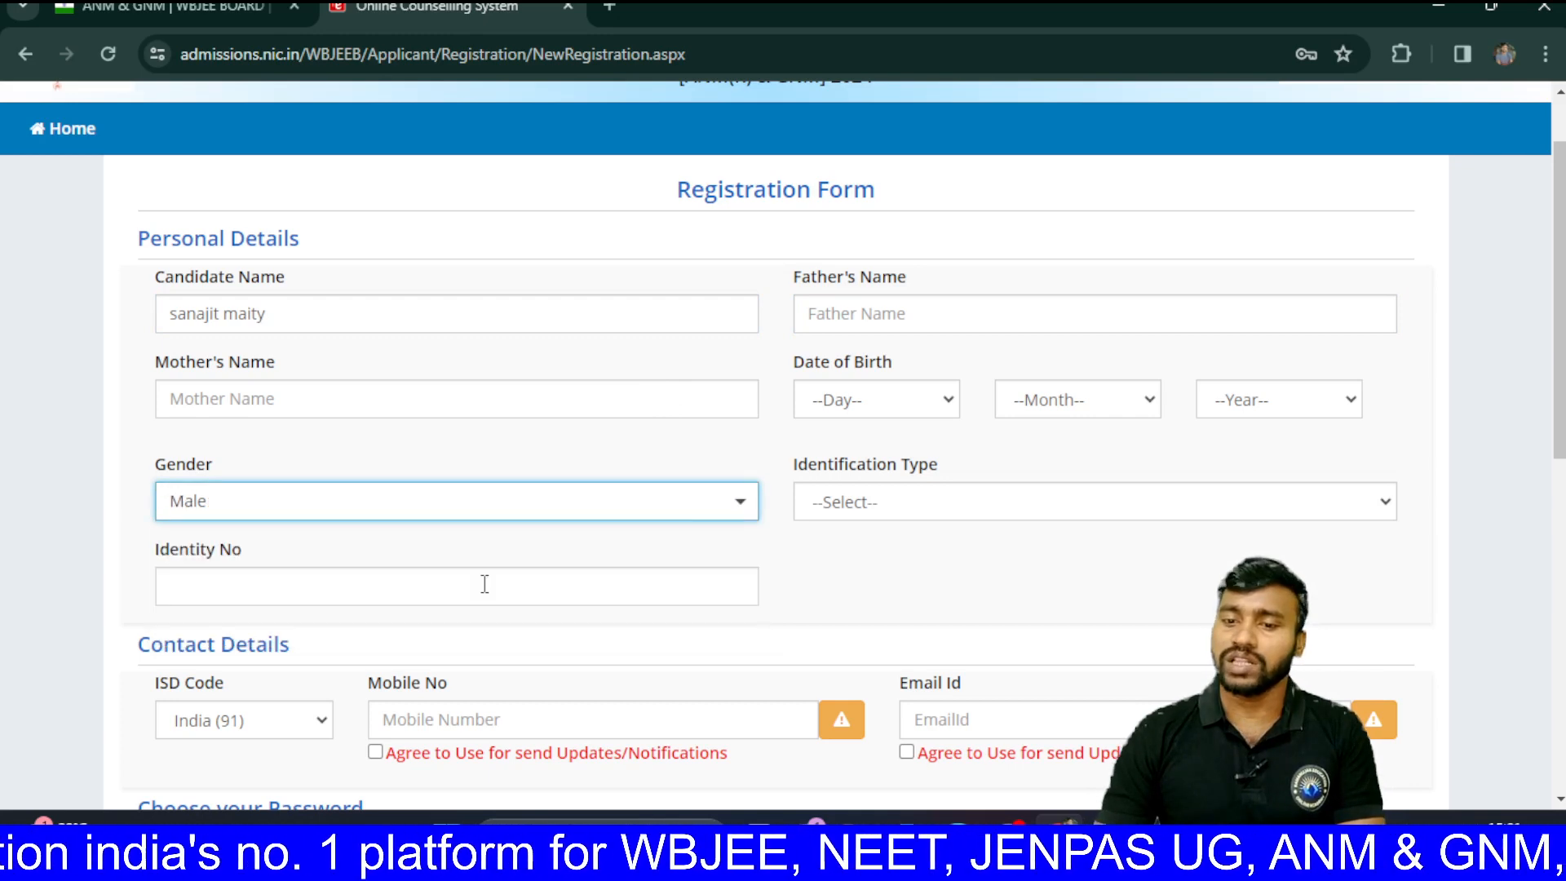
Step: Leave the birth day unset and list the Identification Type options
click(909, 400)
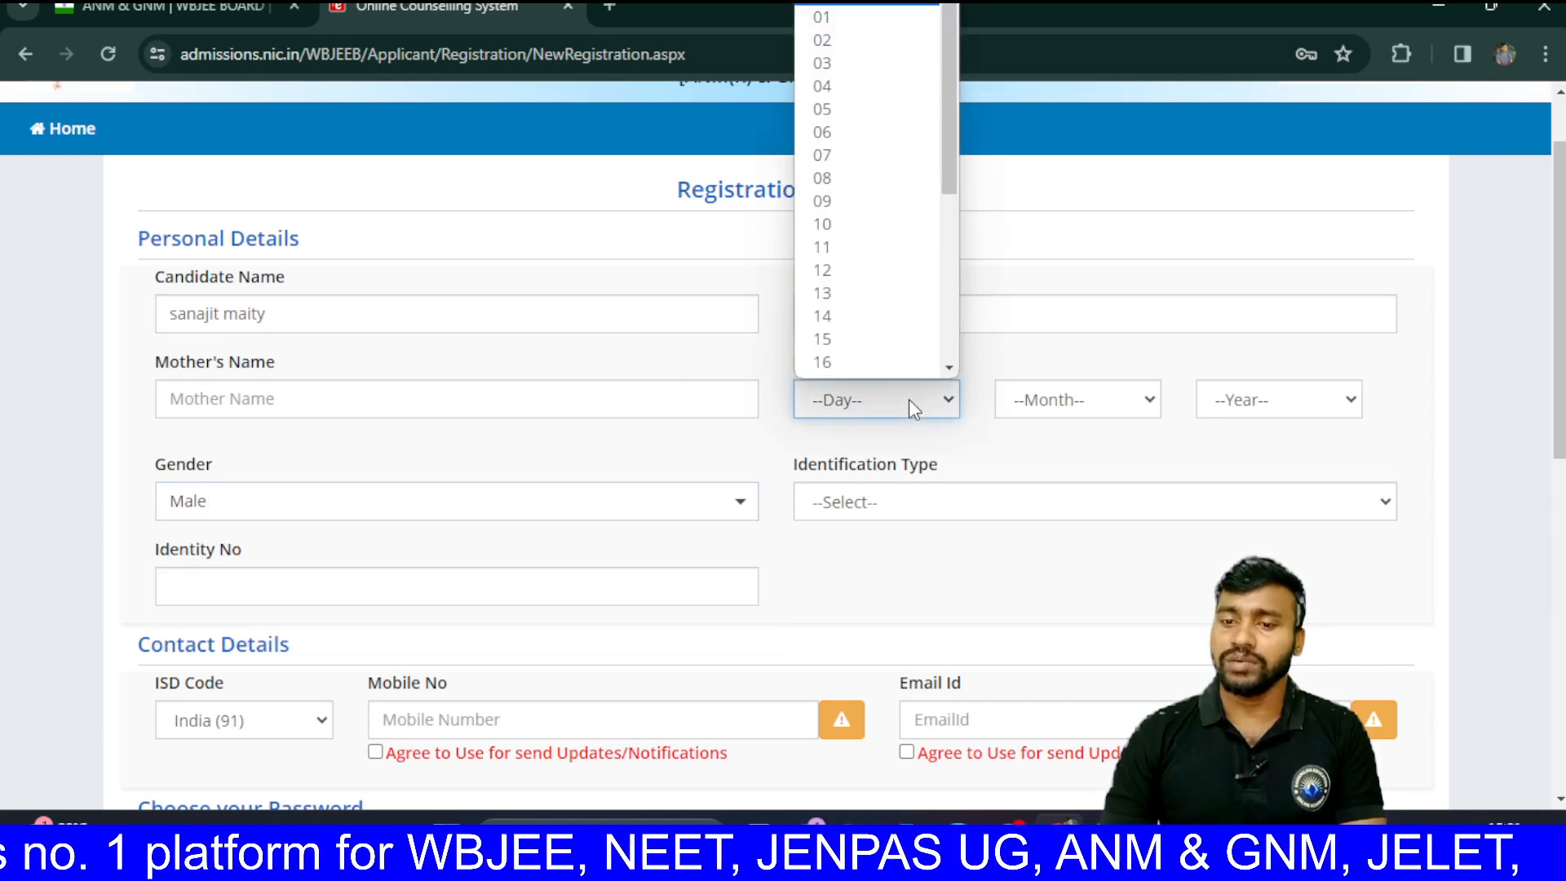
click(959, 512)
scroll(957, 513, down, 1)
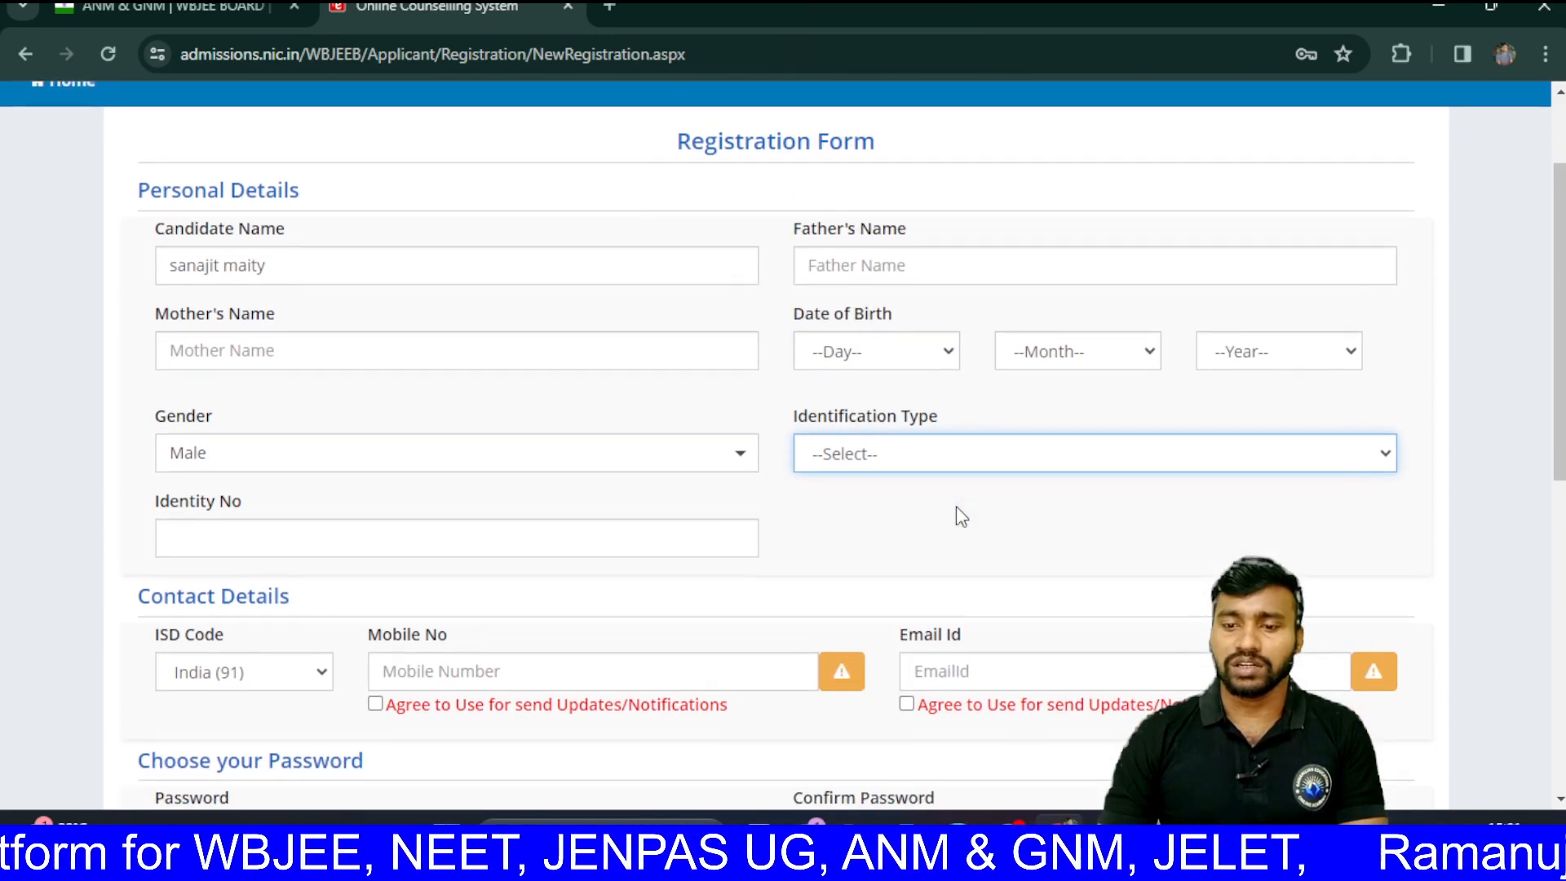
click(941, 462)
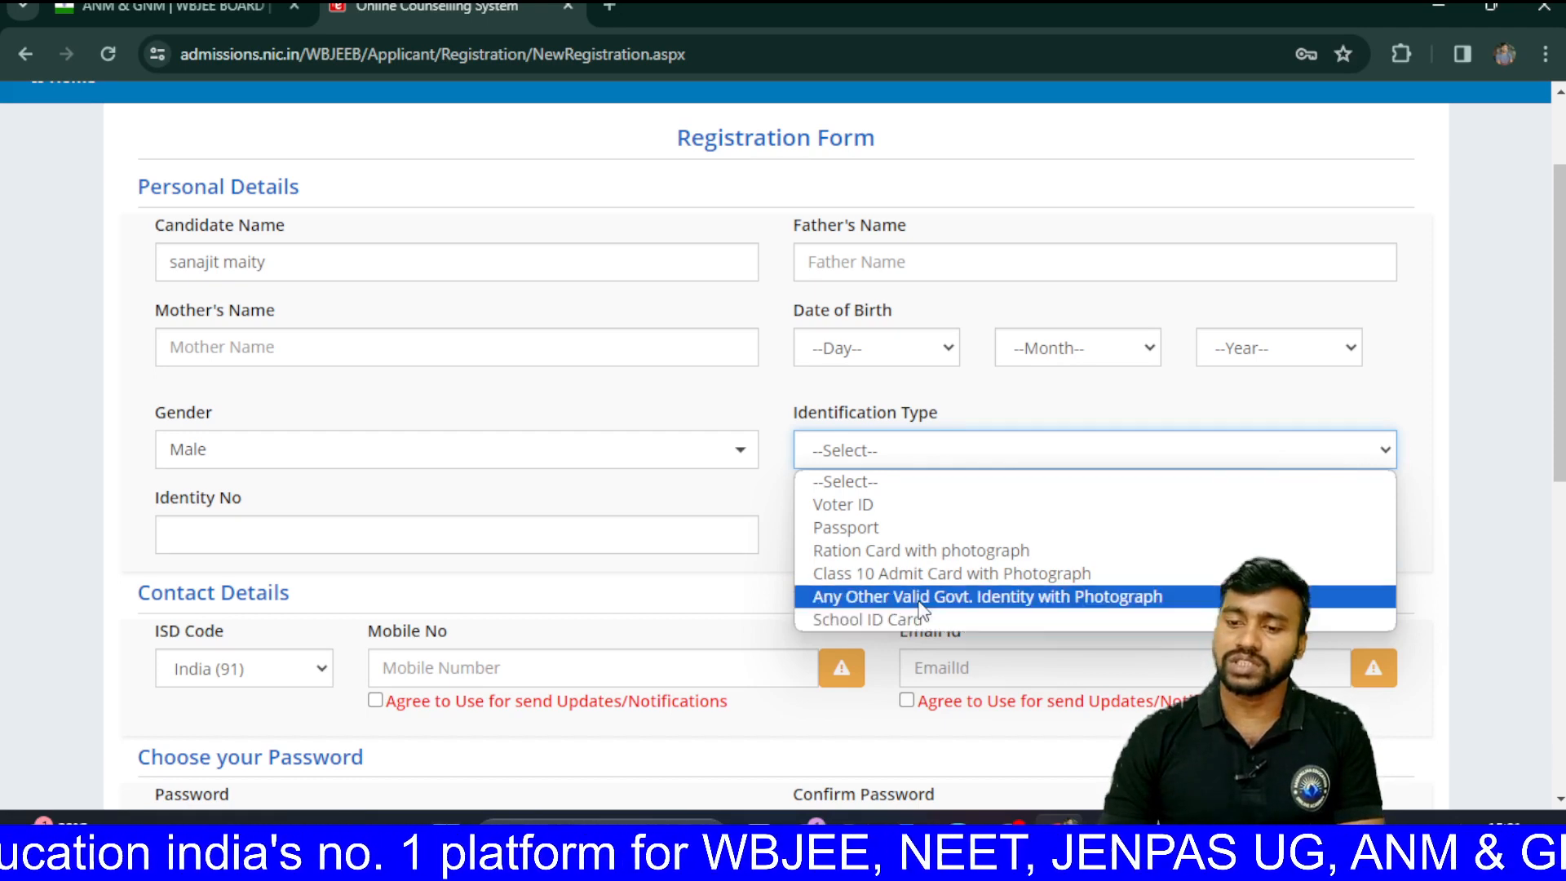
Step: Show the Mobile No and Email Id guidance tooltips, then the Password rules tooltip
click(566, 658)
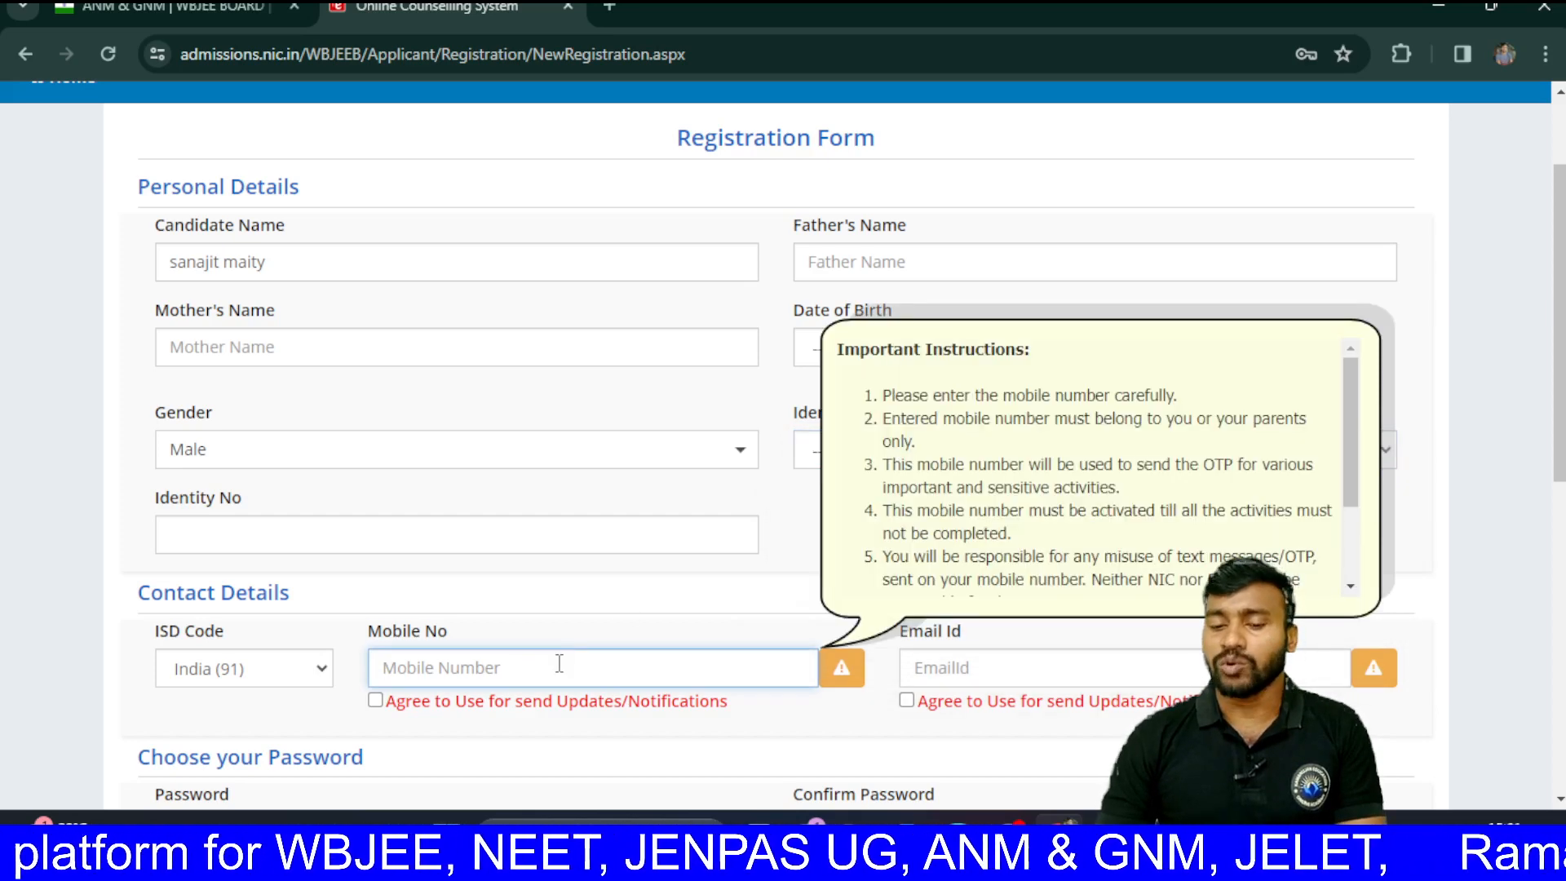
scroll(560, 664, down, 1)
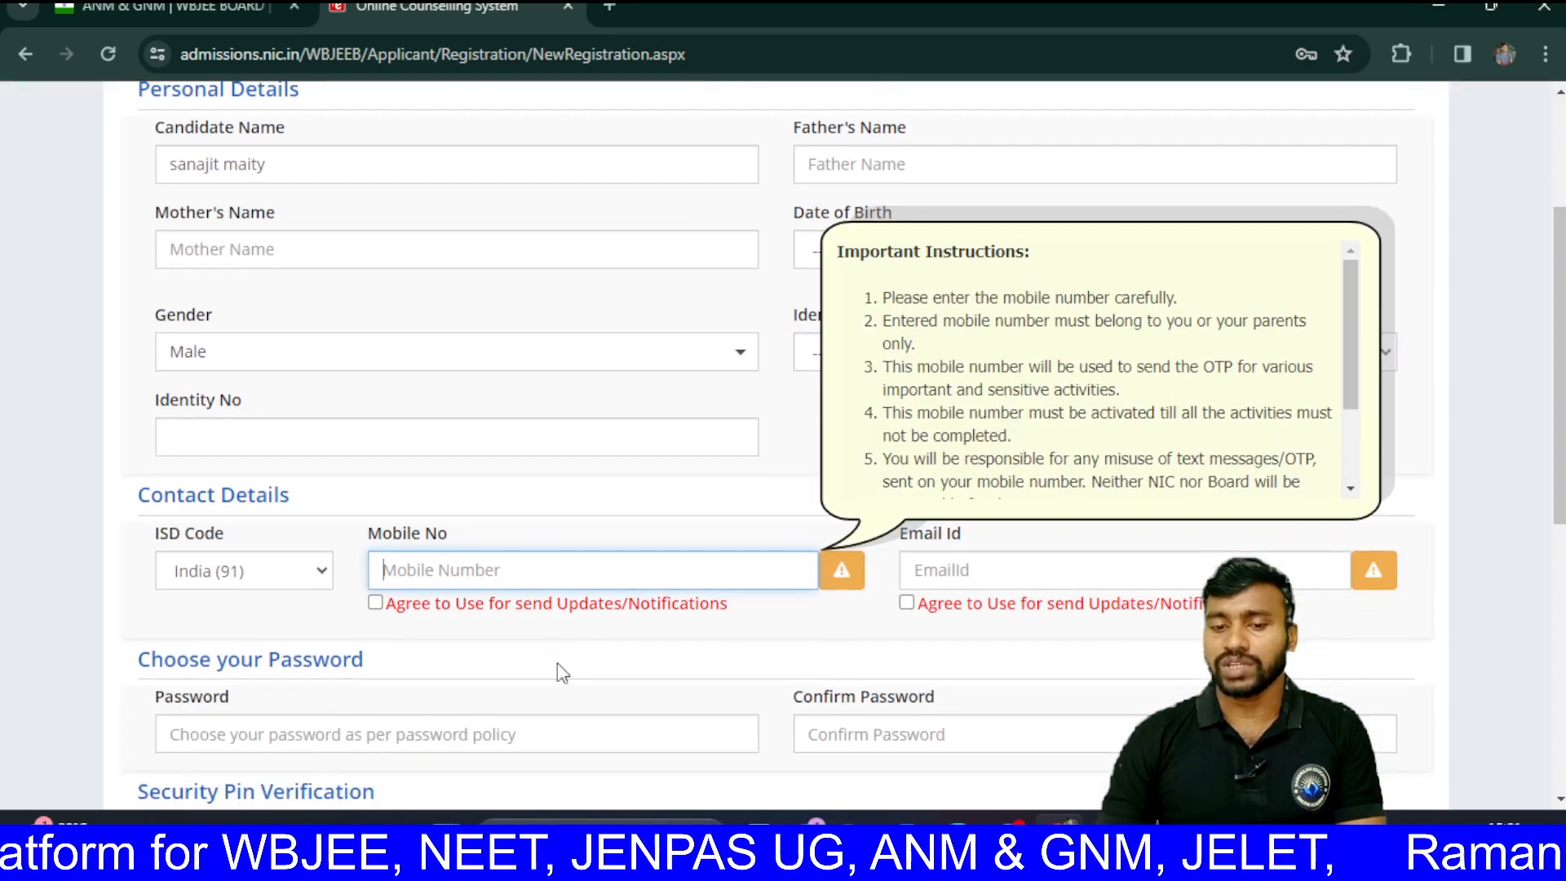
click(971, 576)
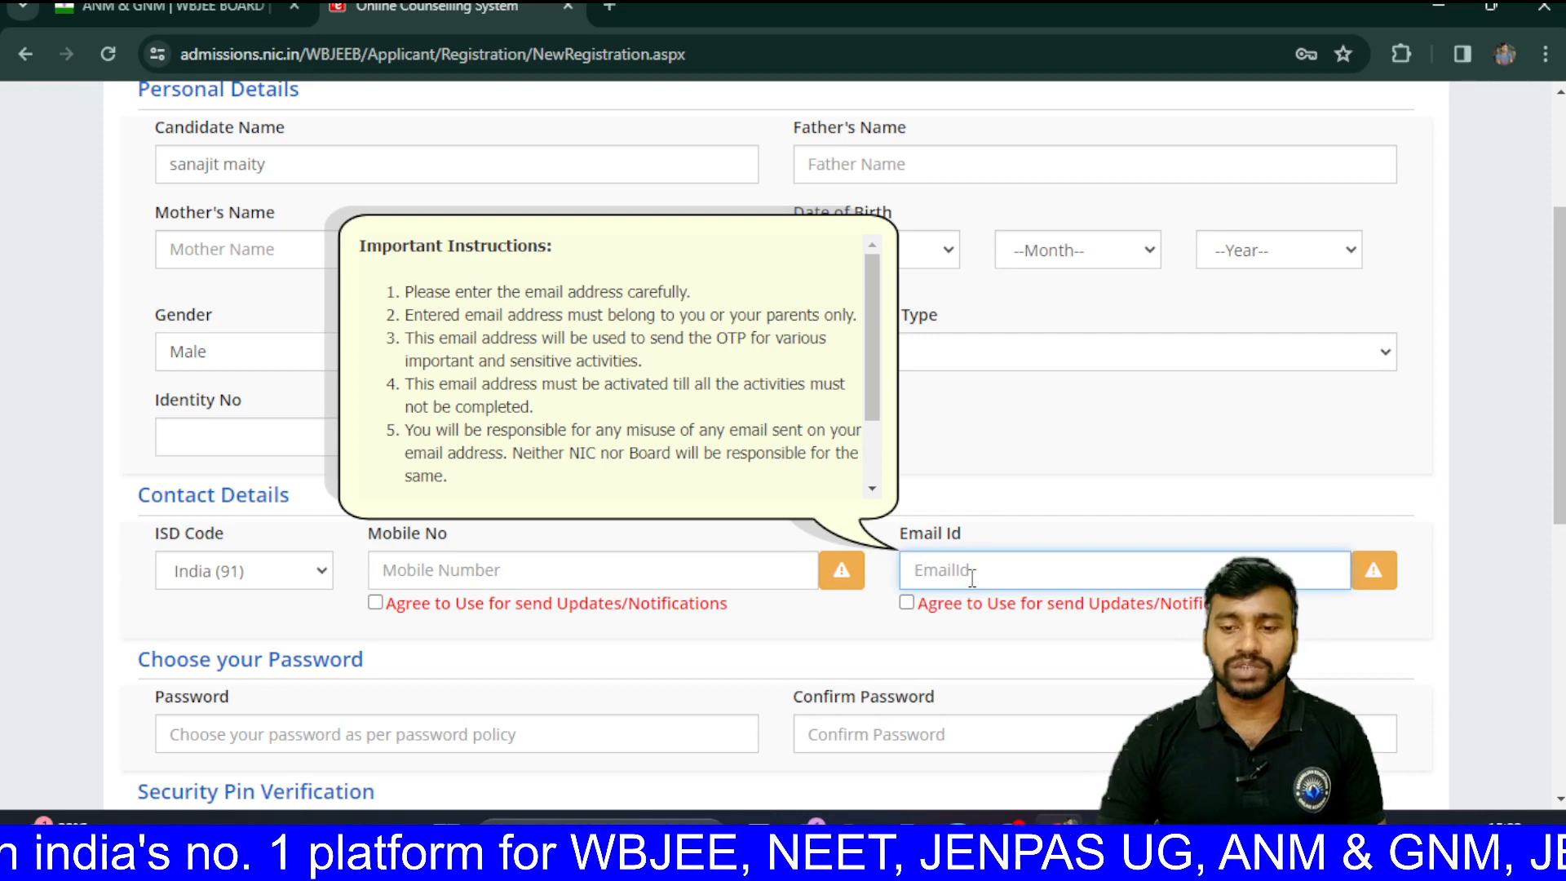
scroll(972, 578, down, 1)
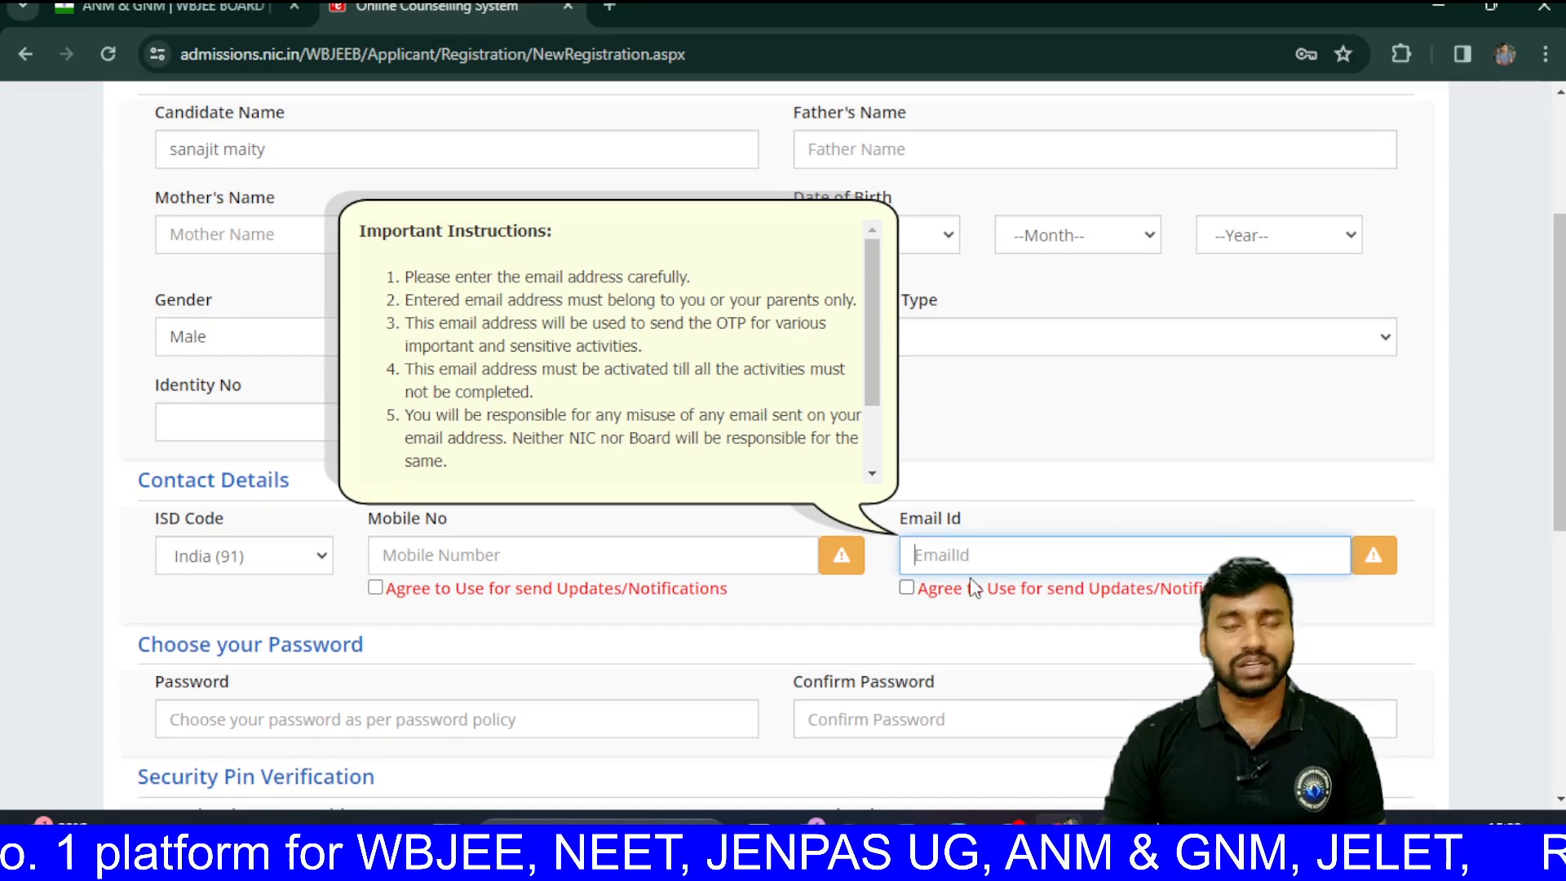
scroll(971, 588, down, 1)
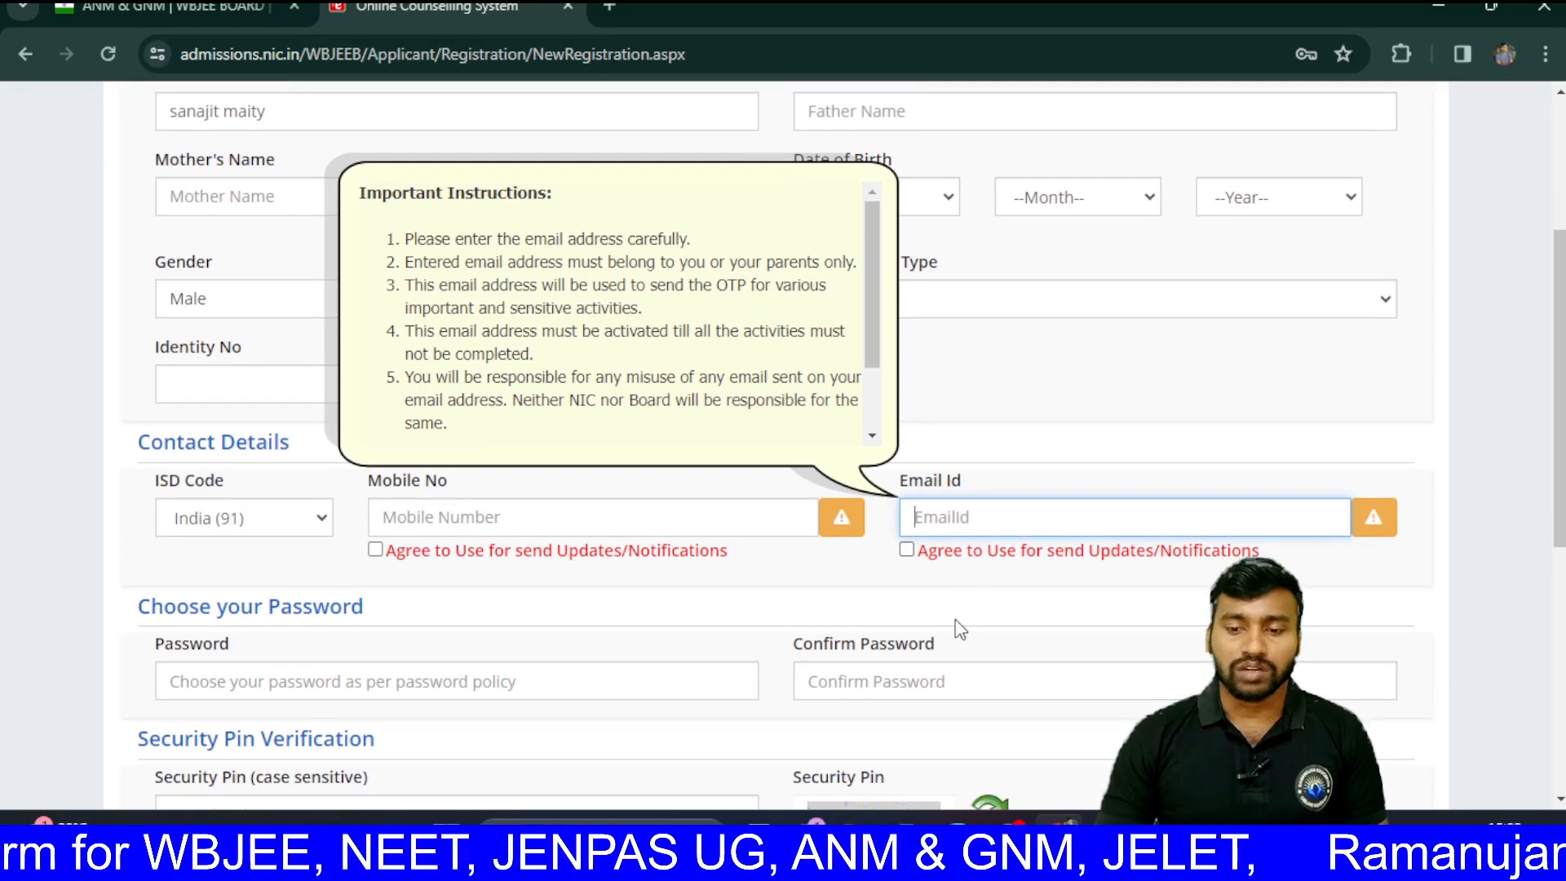
scroll(958, 629, down, 1)
scroll(944, 627, down, 3)
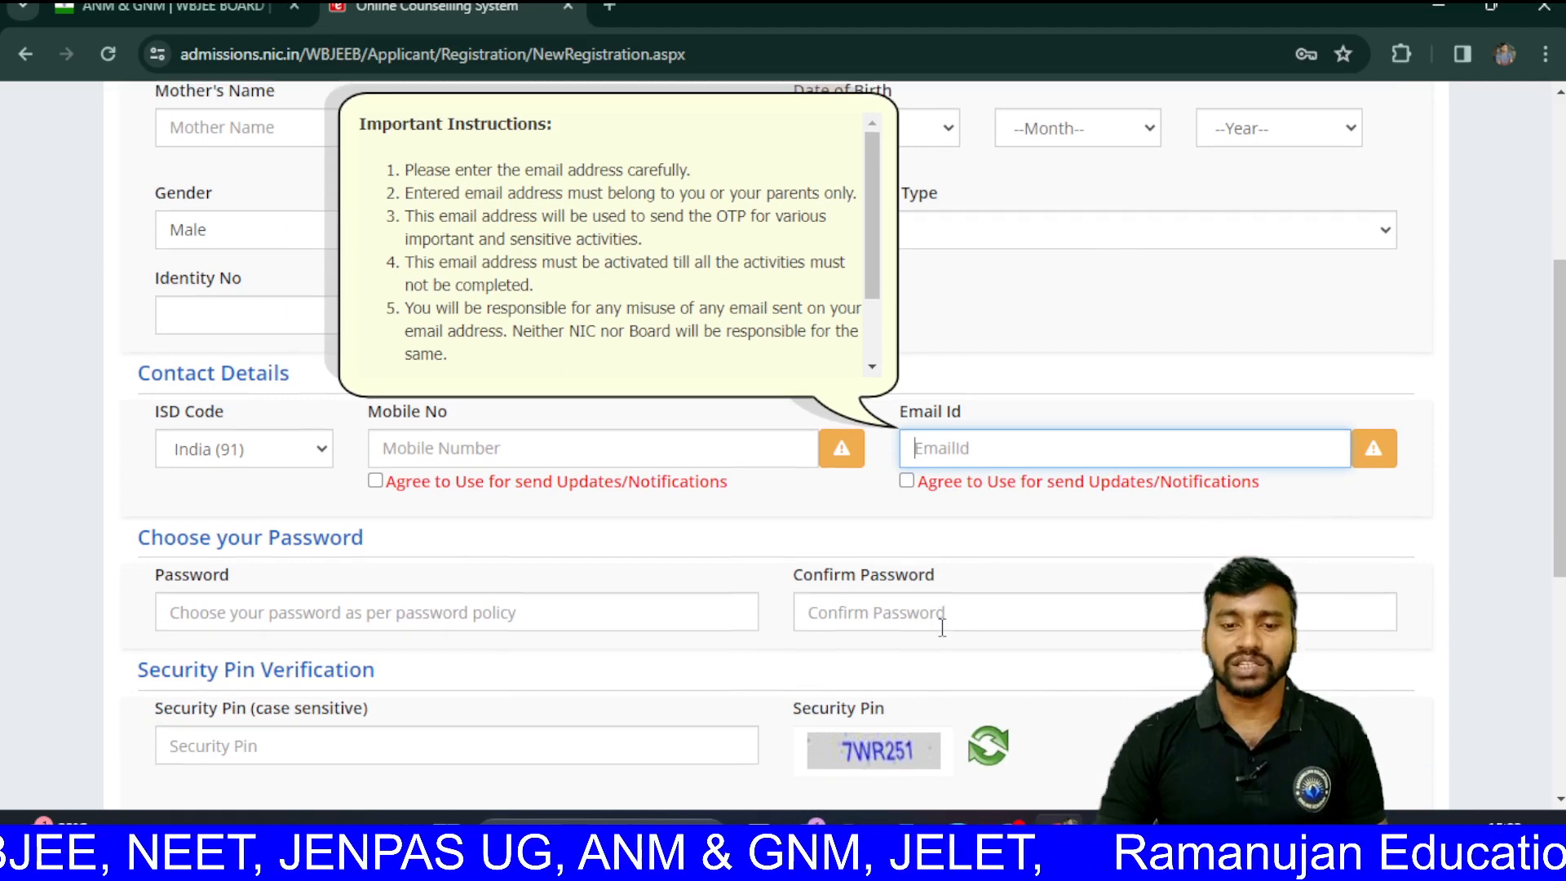
click(614, 487)
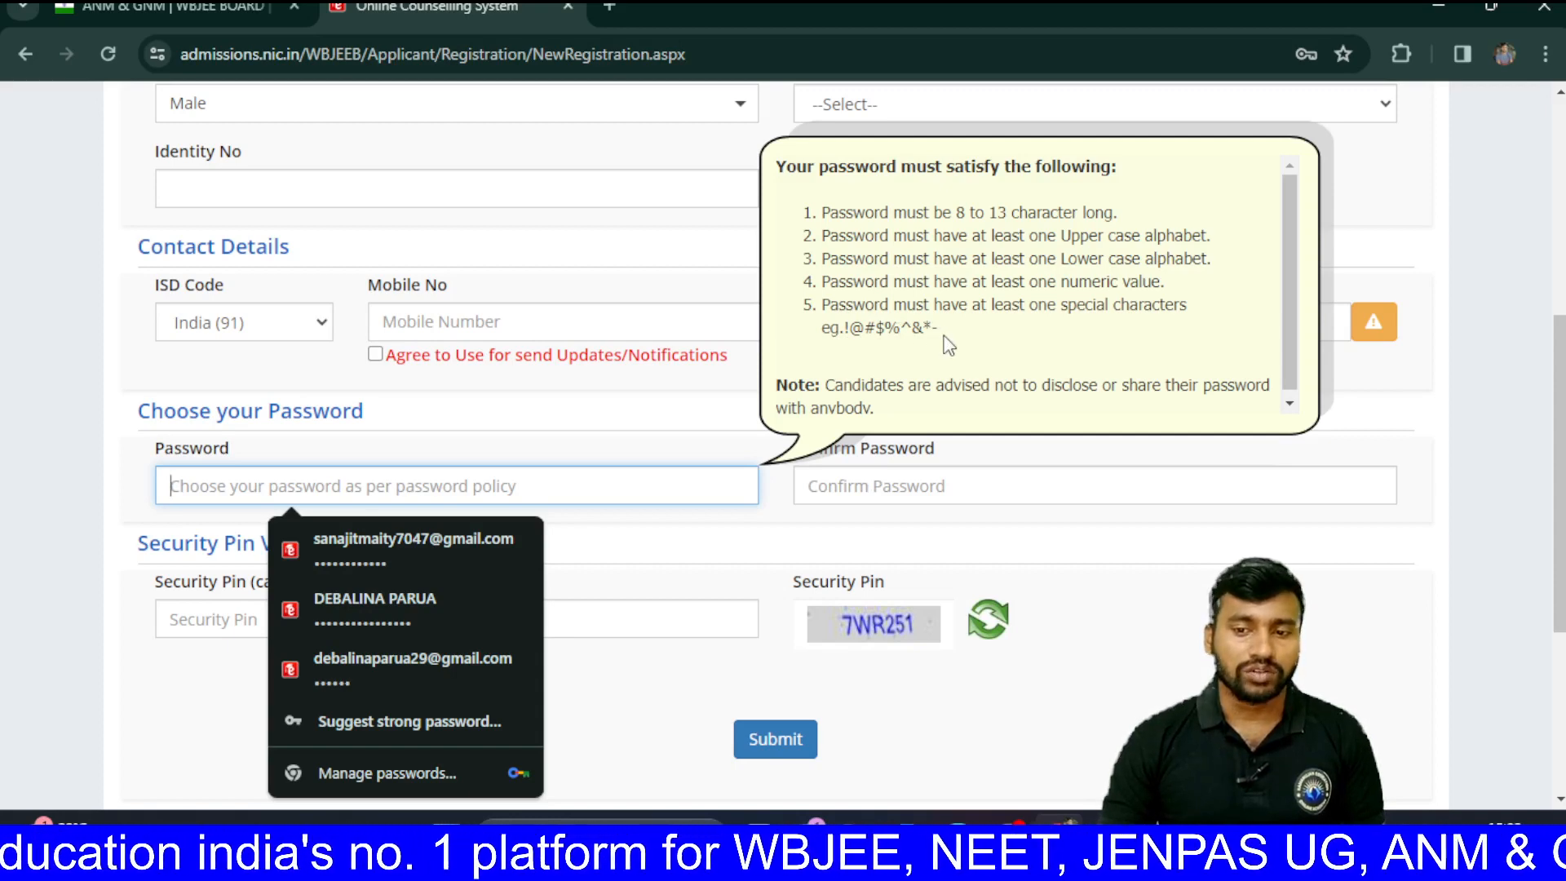
scroll(946, 346, down, 1)
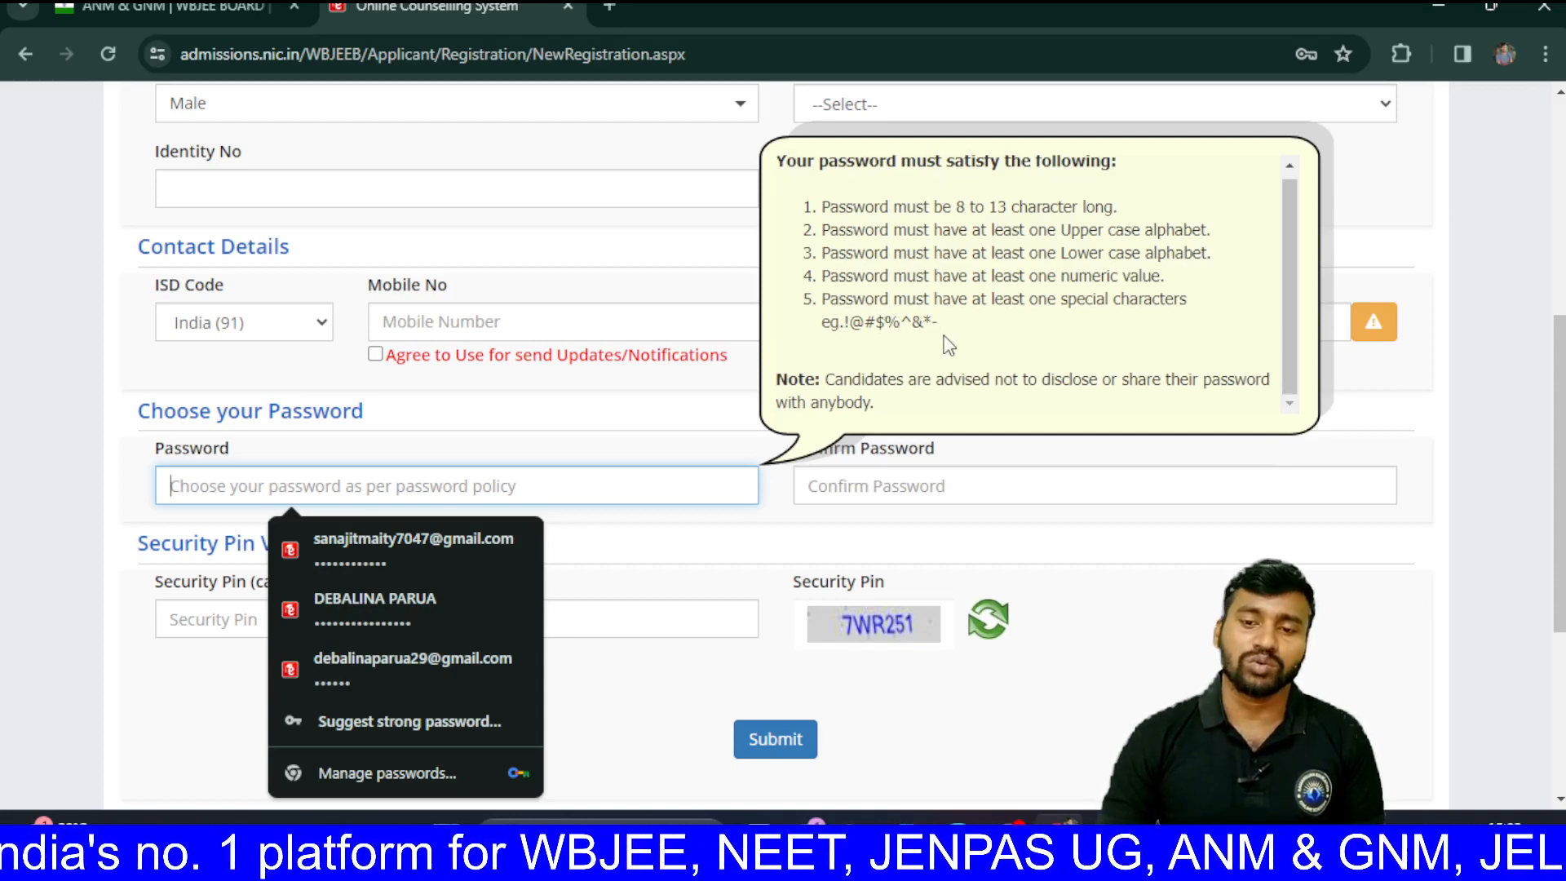
click(906, 487)
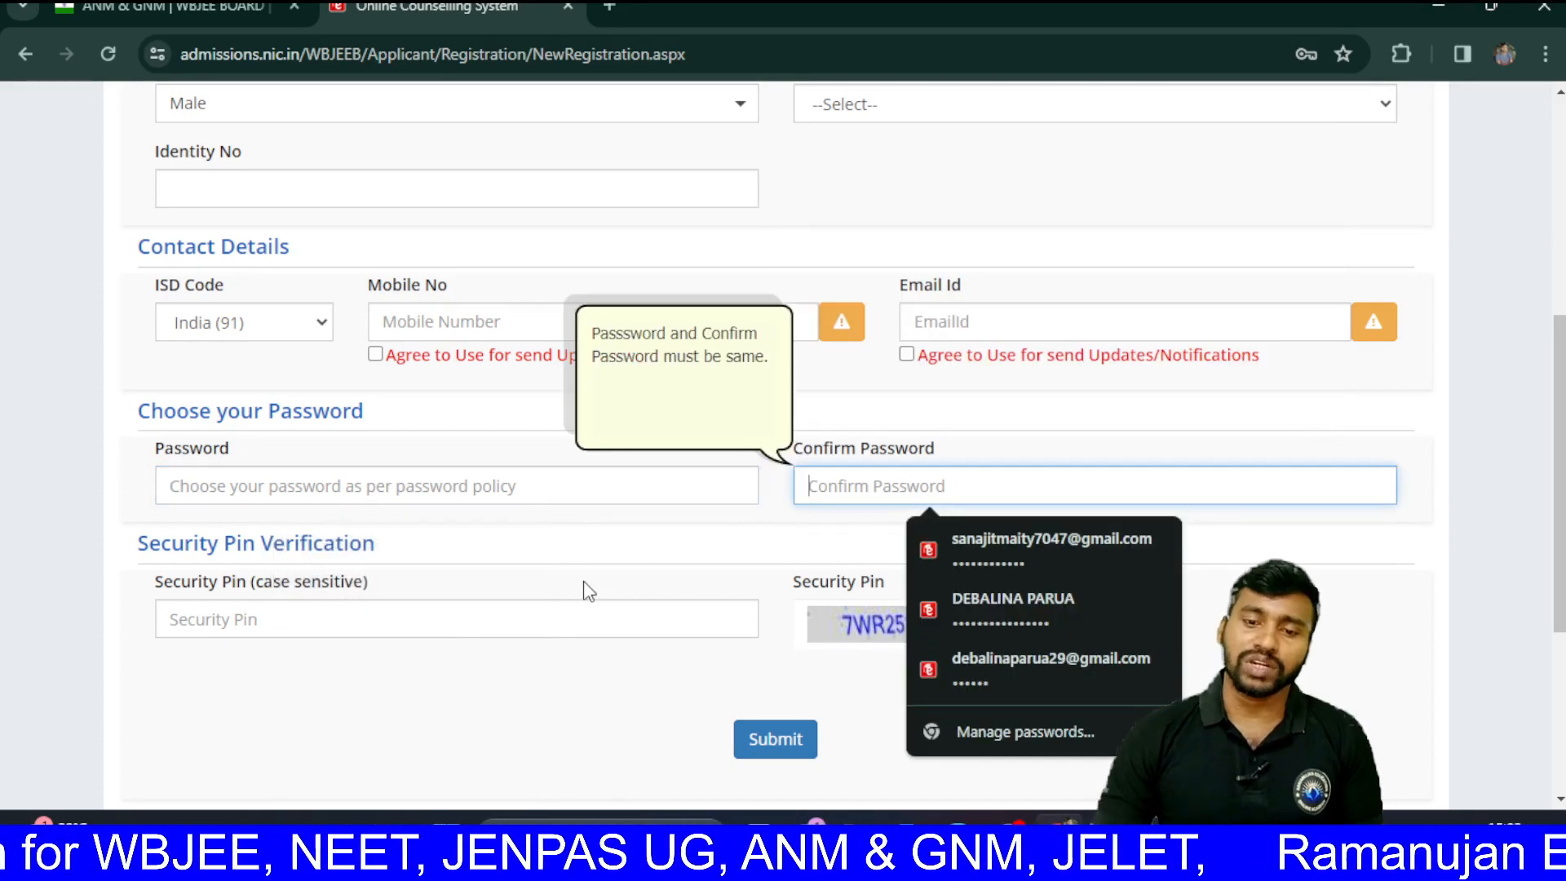
scroll(587, 587, down, 1)
click(620, 536)
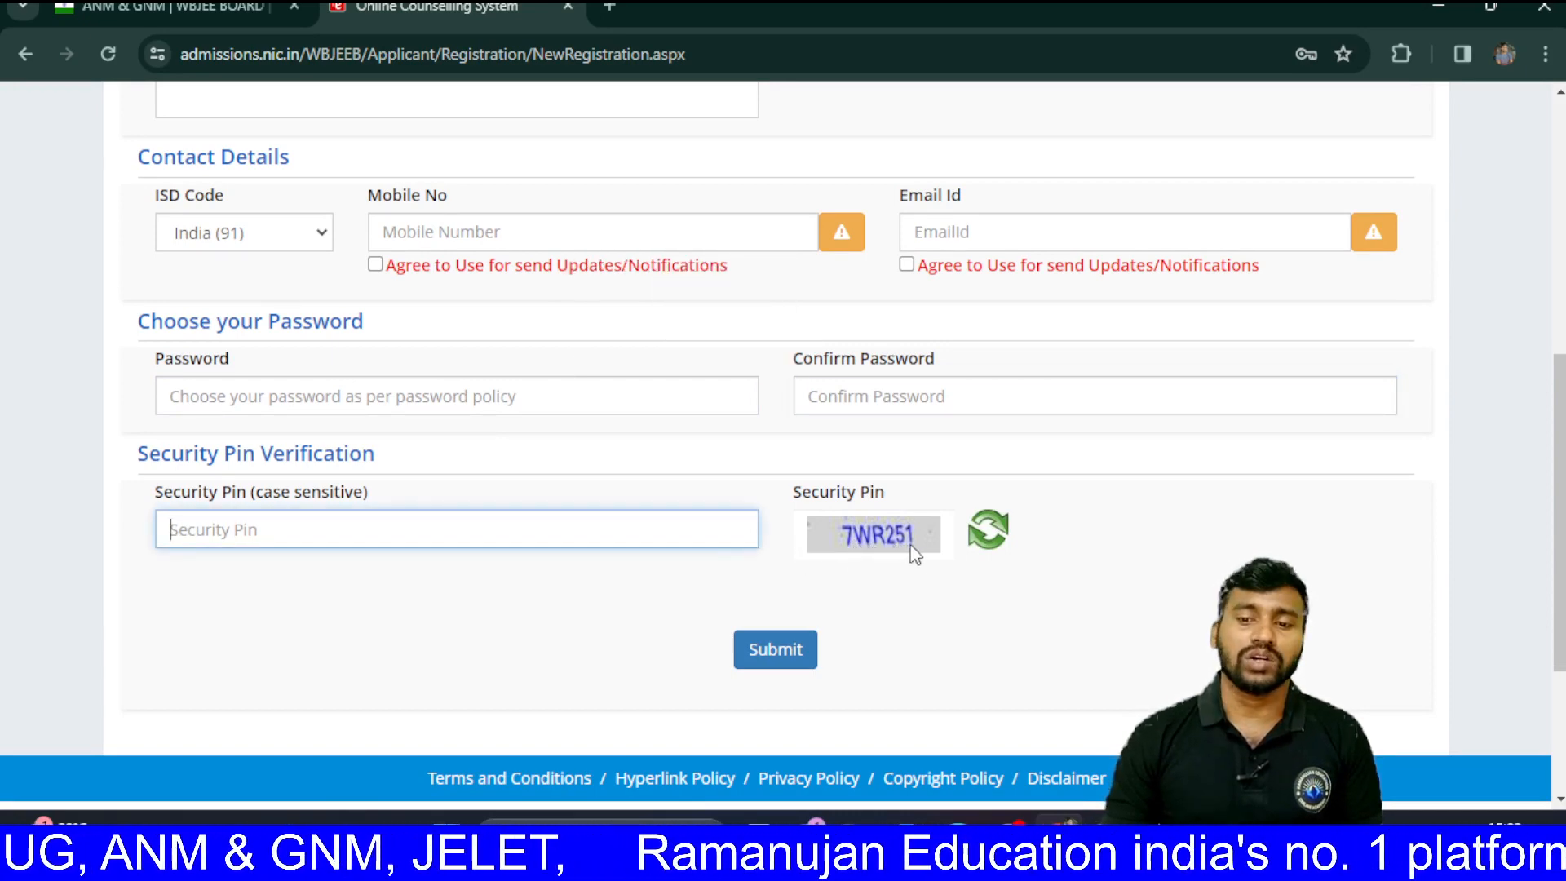
scroll(1017, 591, down, 1)
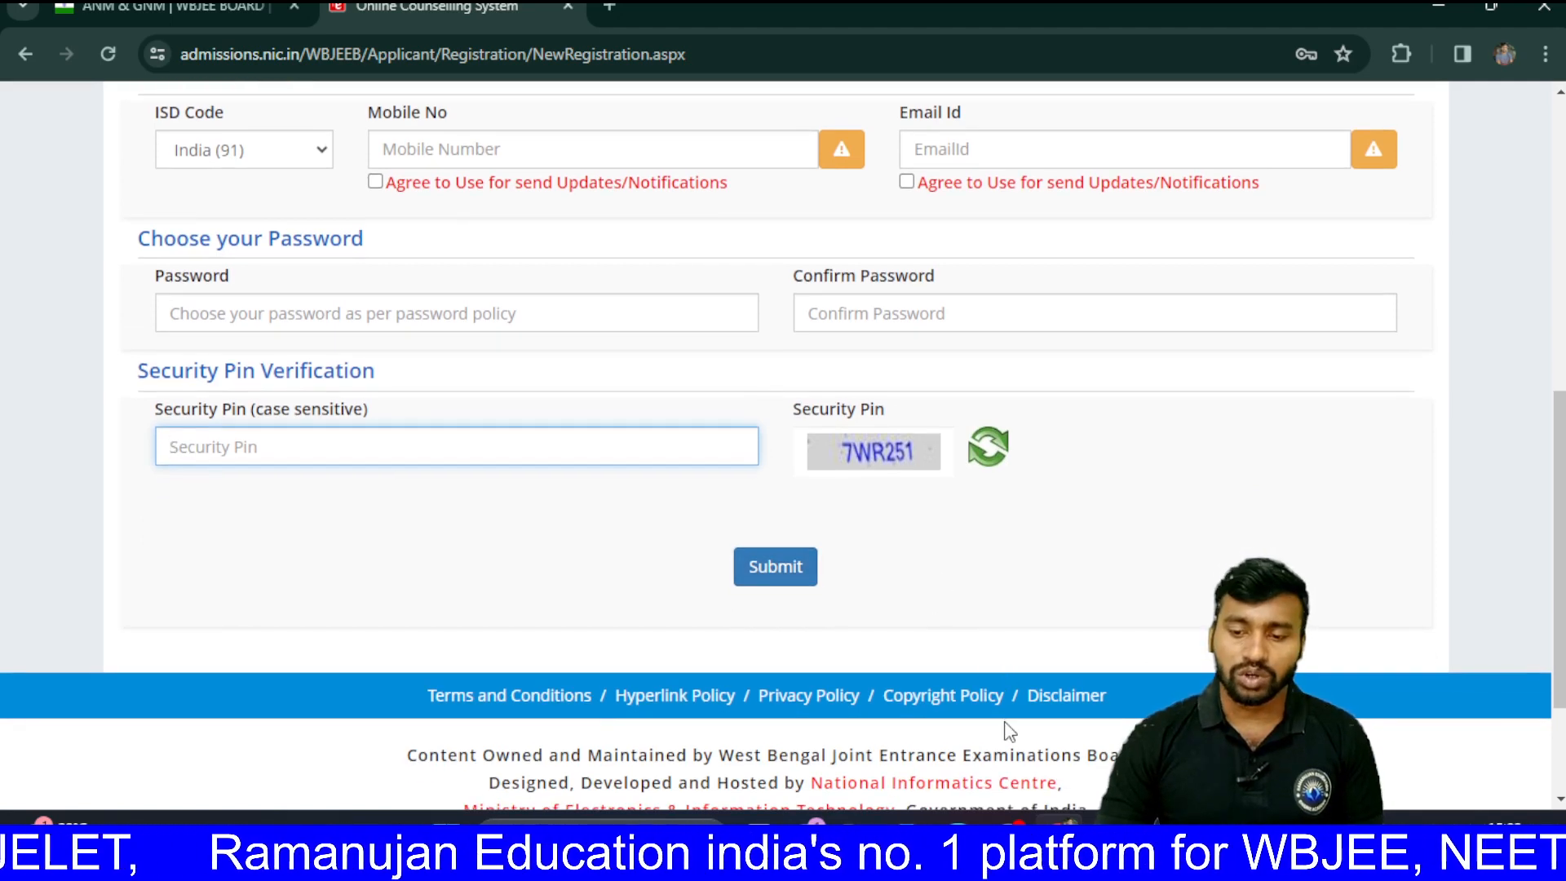
mouse_move(1009, 835)
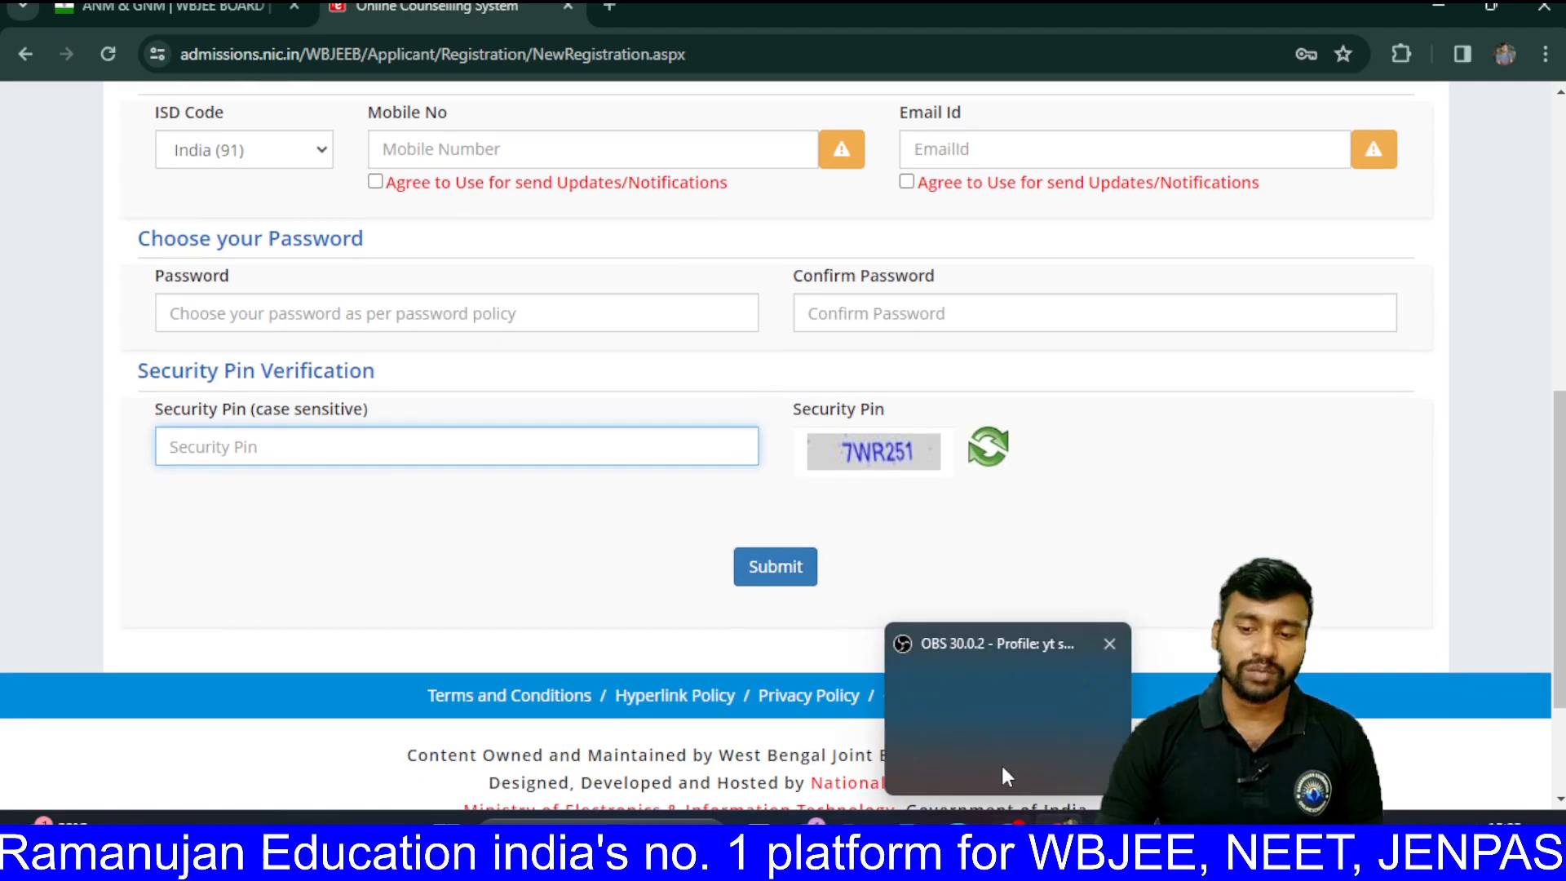
click(997, 727)
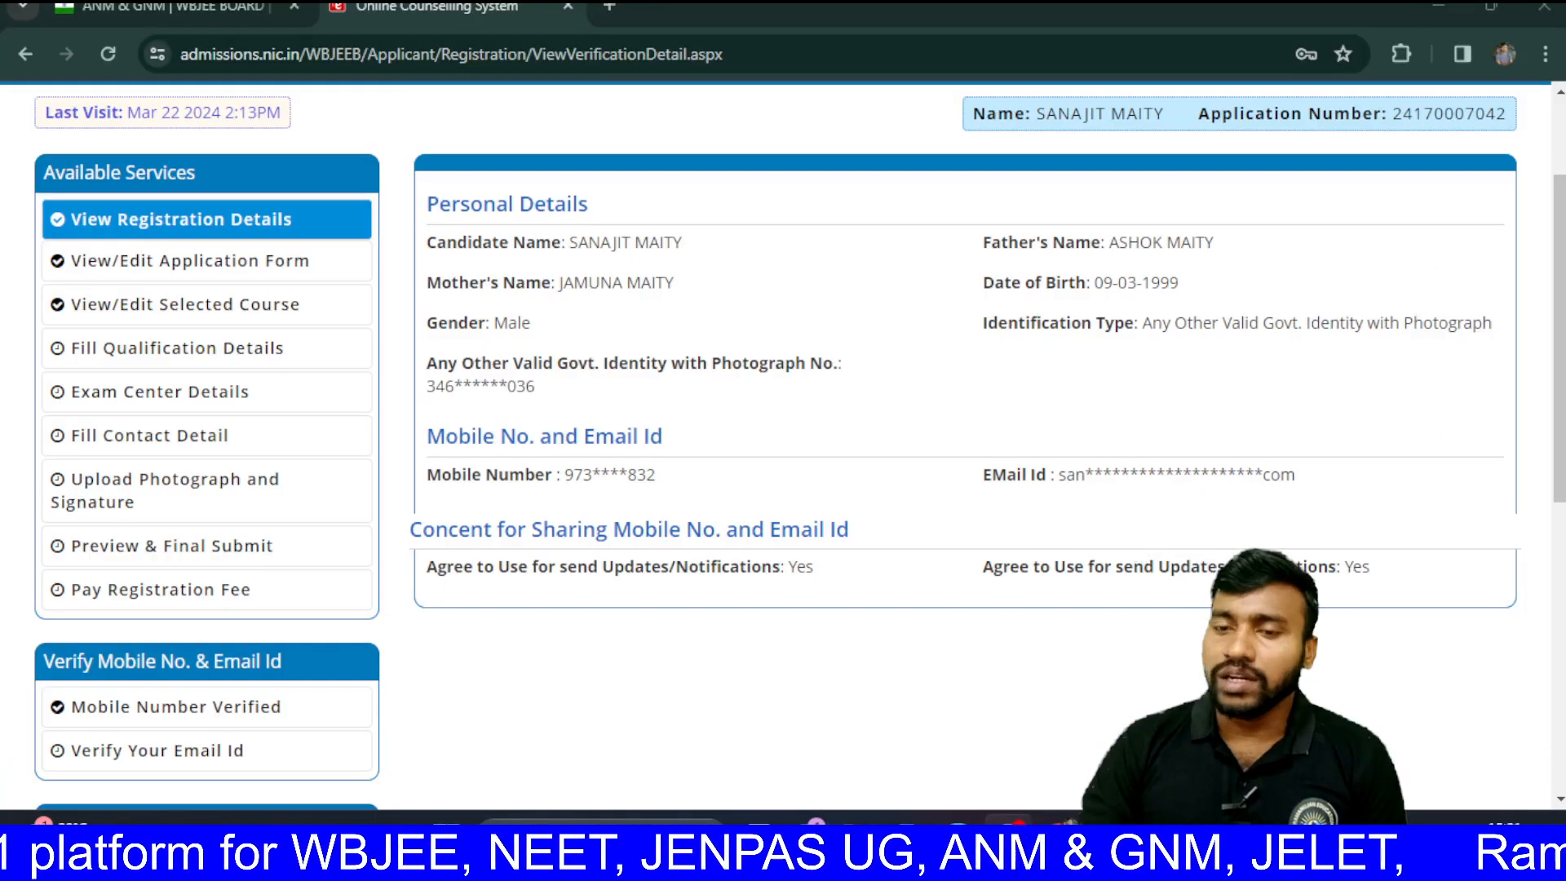
Step: Scroll through the Personal Details and Mobile No. and Email Id sections of the registration details
scroll(979, 371, down, 1)
scroll(979, 370, up, 3)
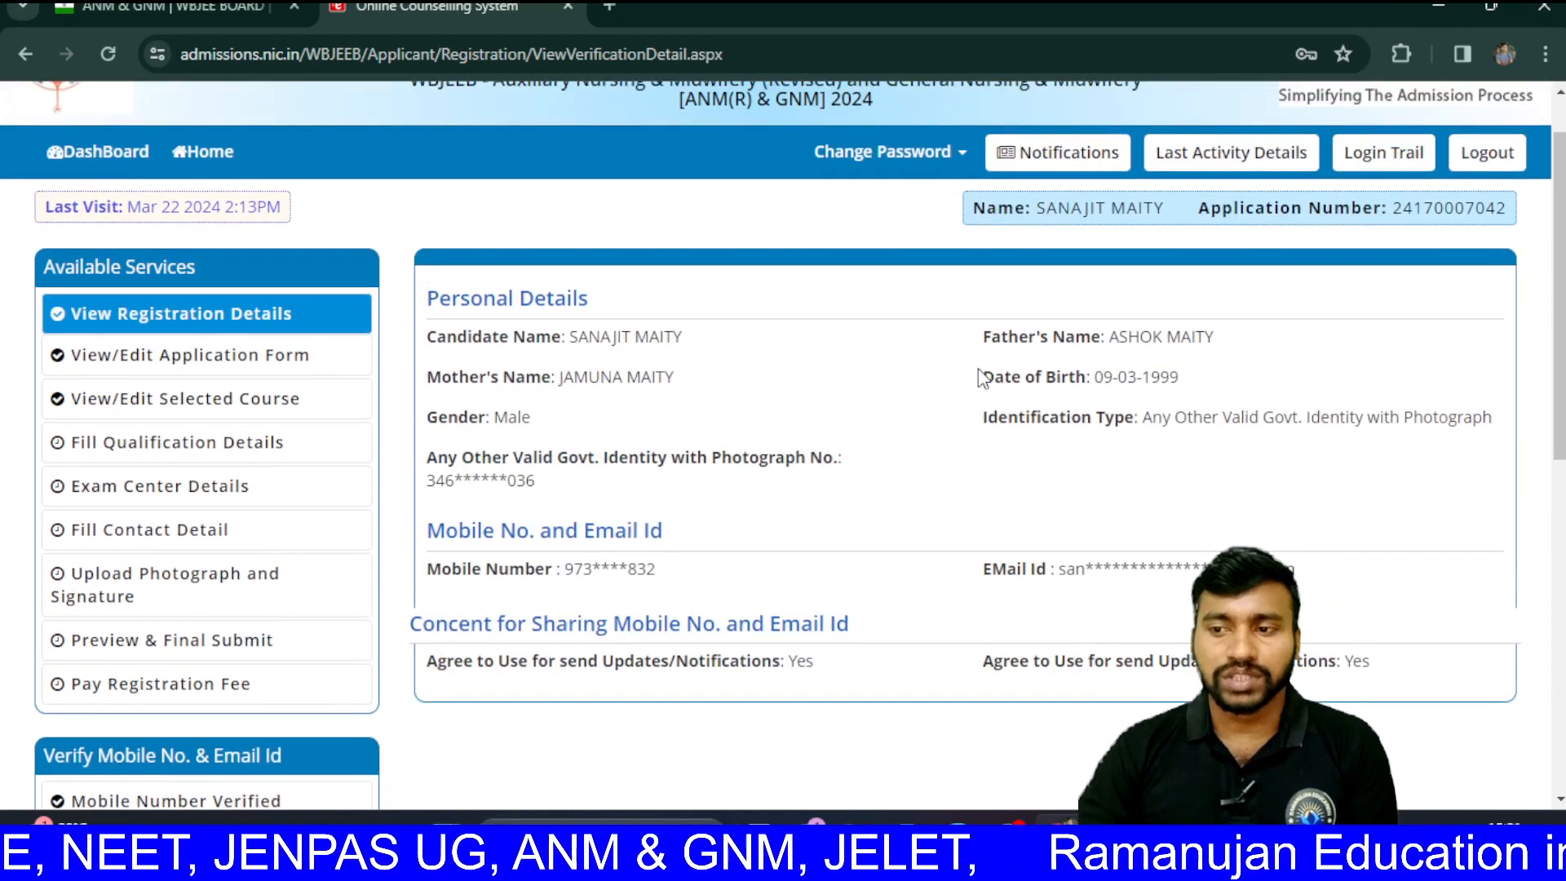
scroll(982, 377, up, 1)
scroll(982, 377, up, 1)
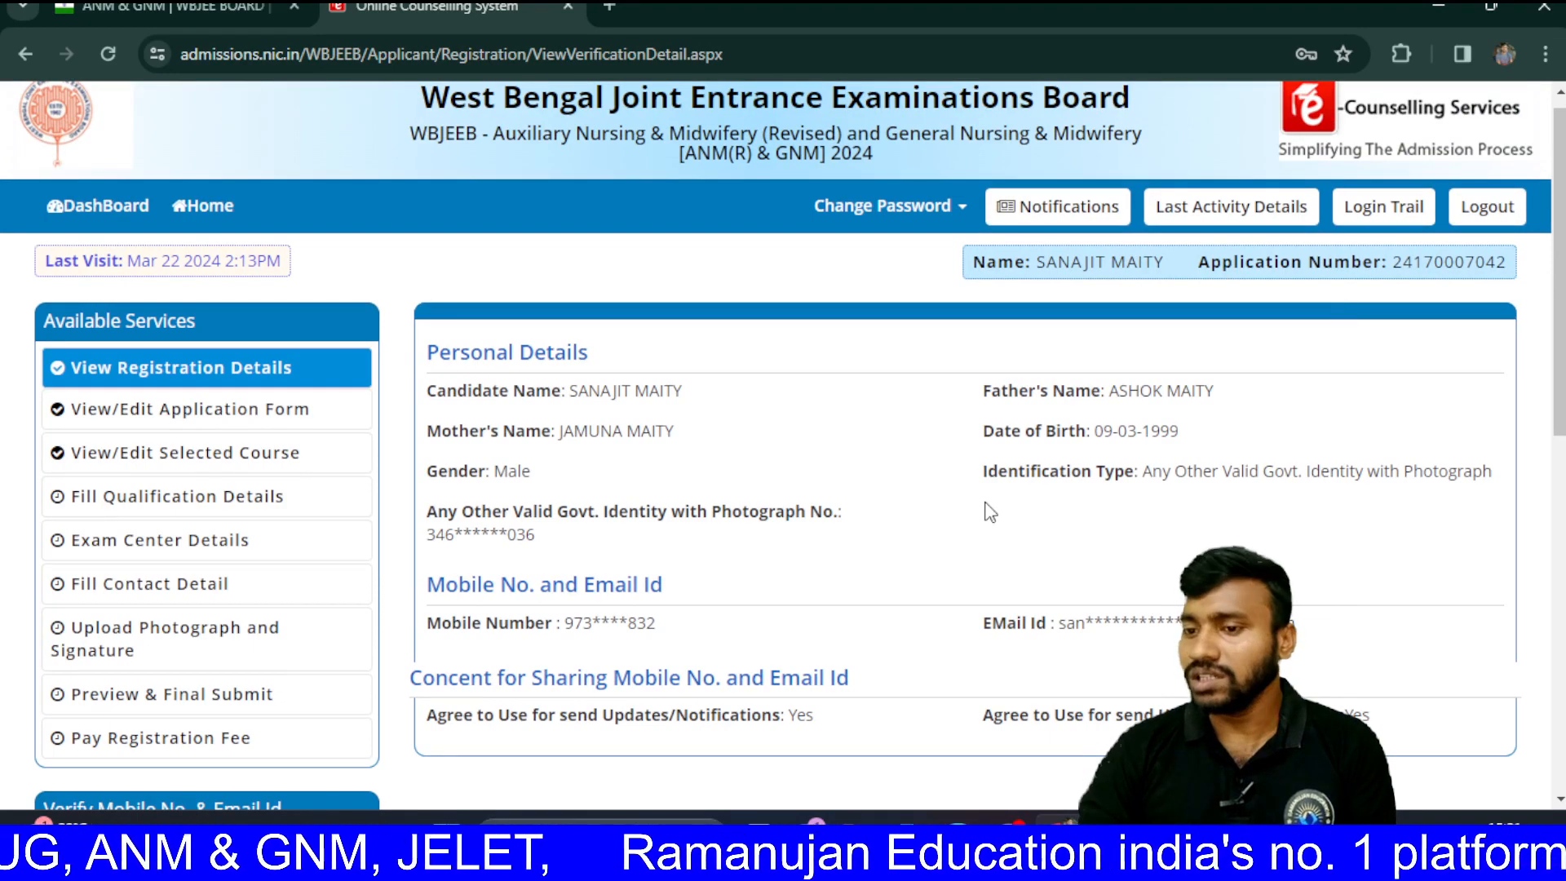
scroll(985, 510, down, 4)
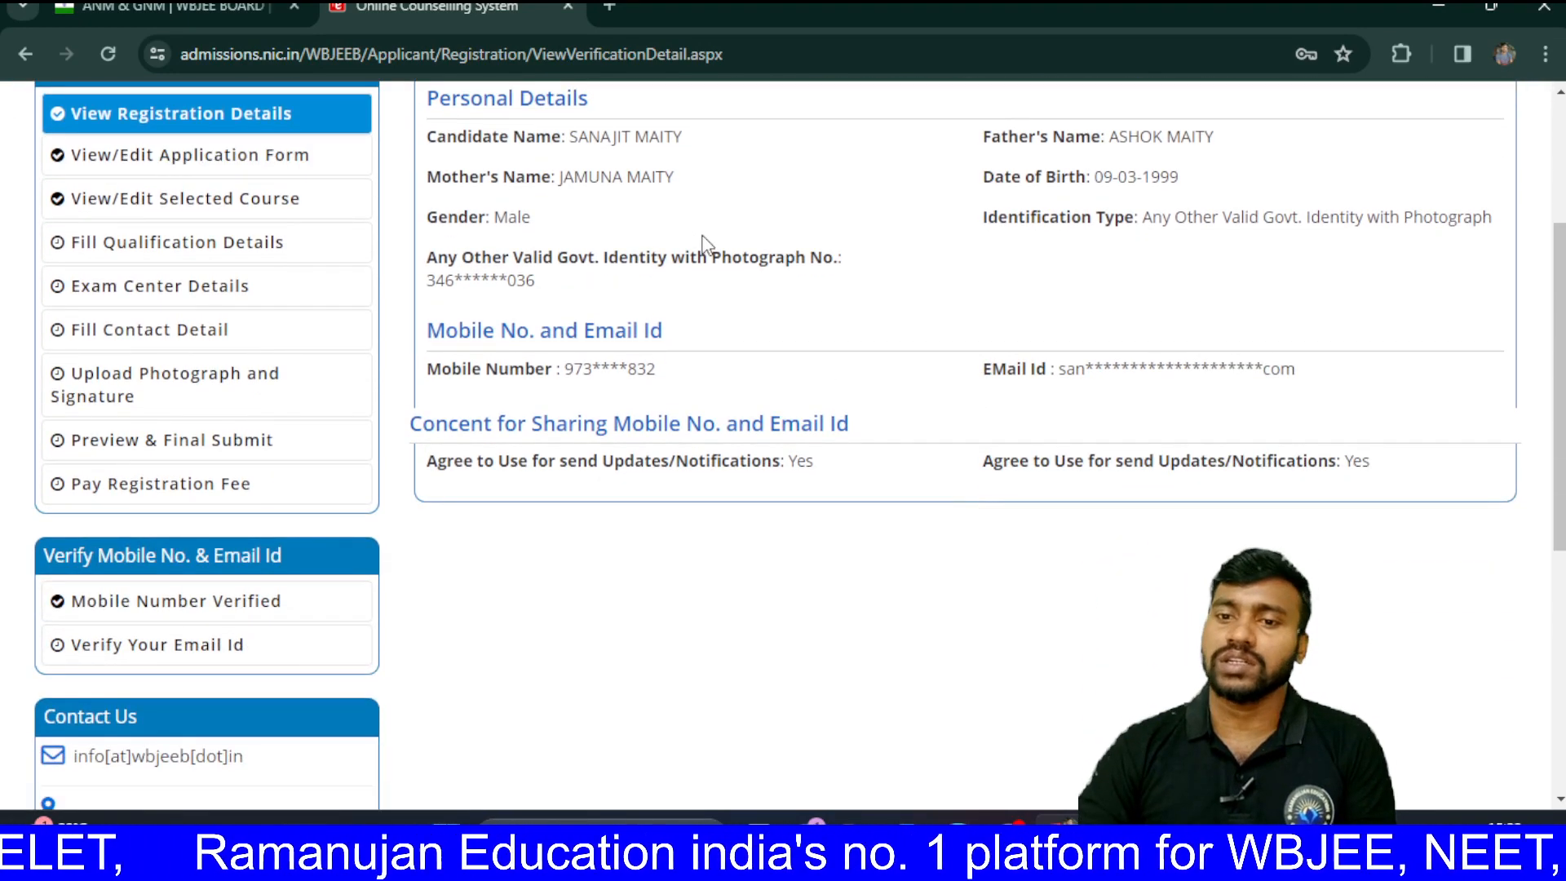
scroll(781, 300, down, 2)
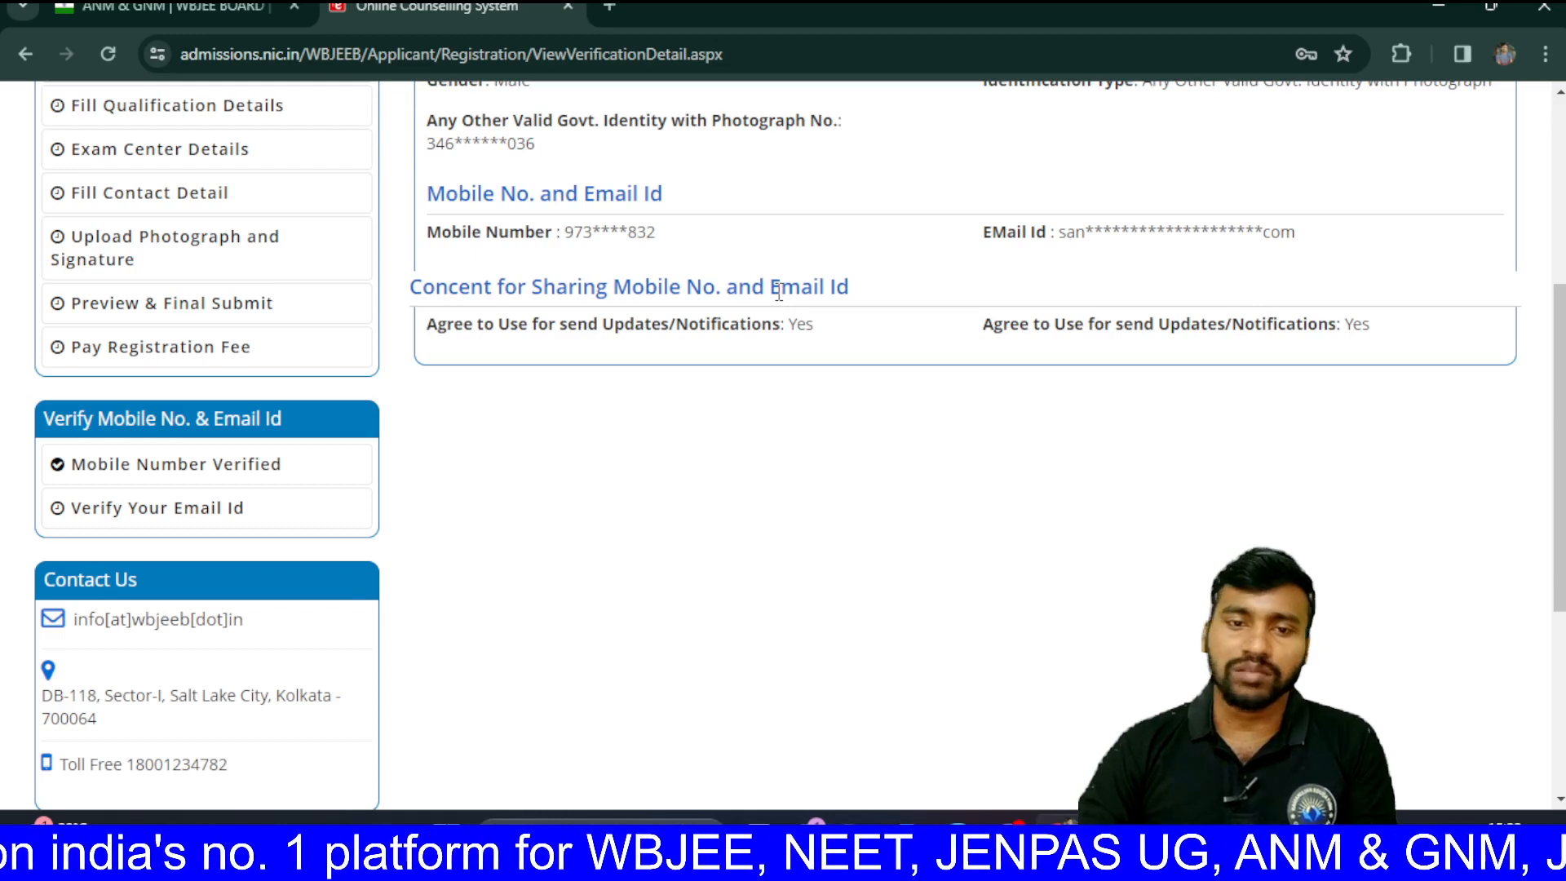
scroll(780, 294, up, 1)
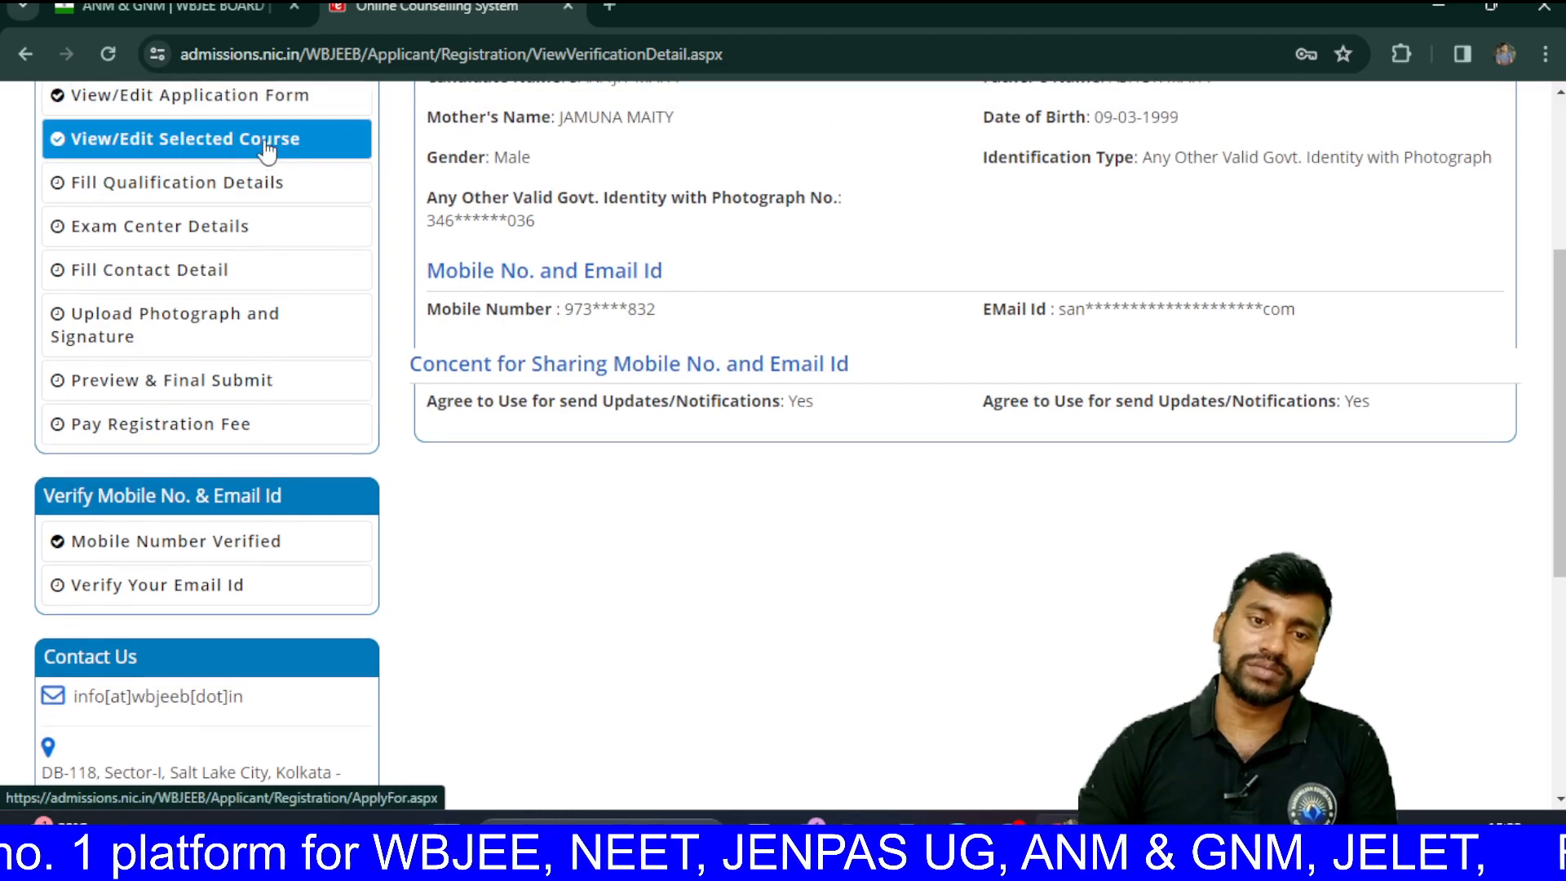
scroll(267, 151, up, 1)
Step: Open the application form and keep West Bengal as domicile state and HINDUISM as religion
click(251, 170)
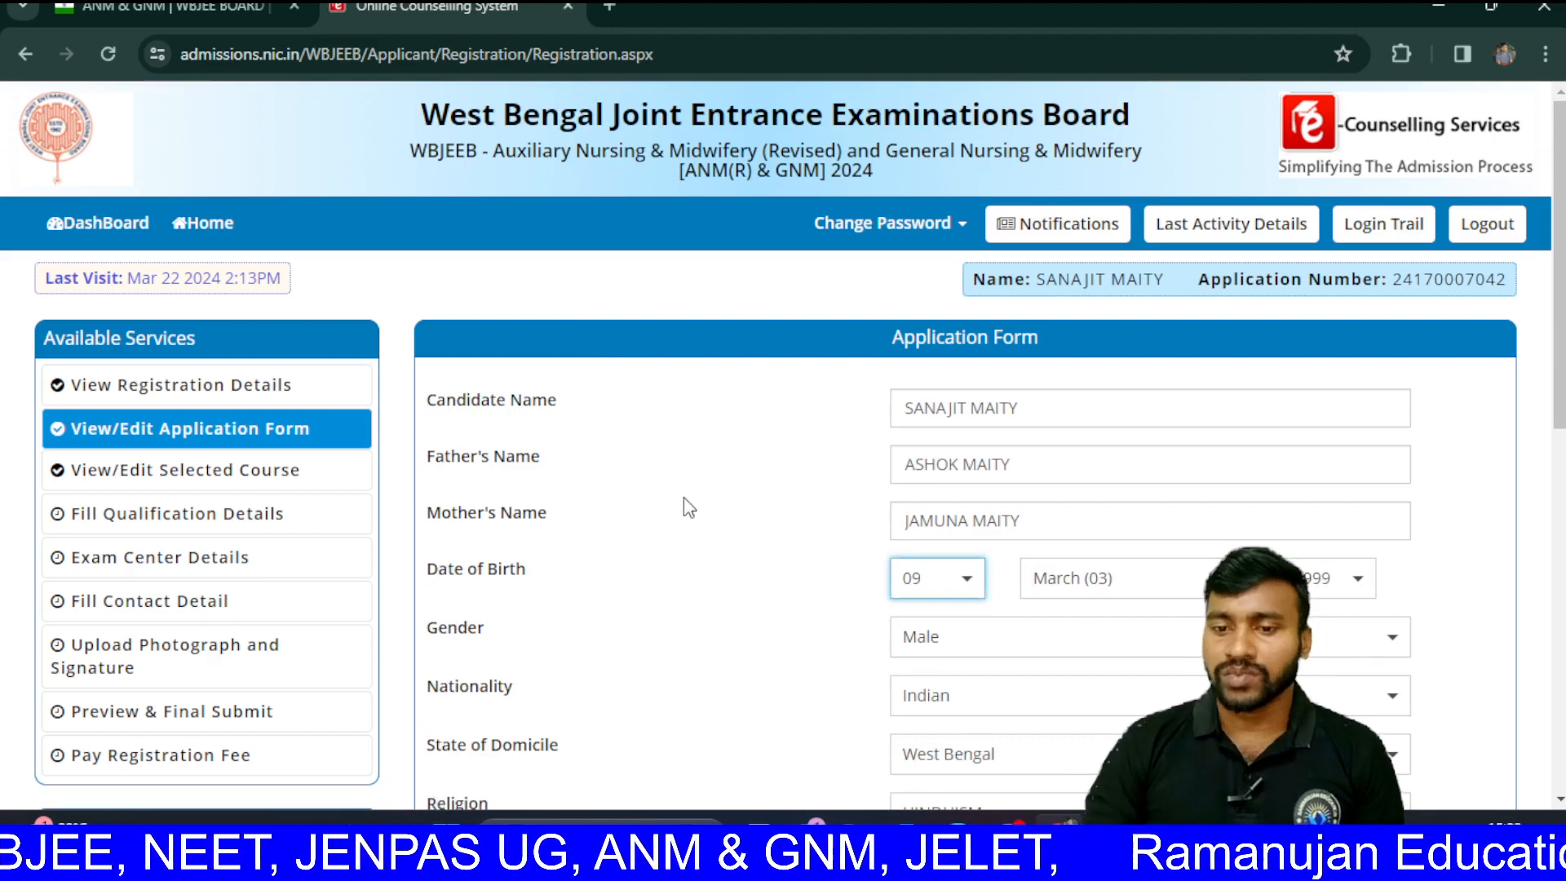
scroll(689, 507, down, 1)
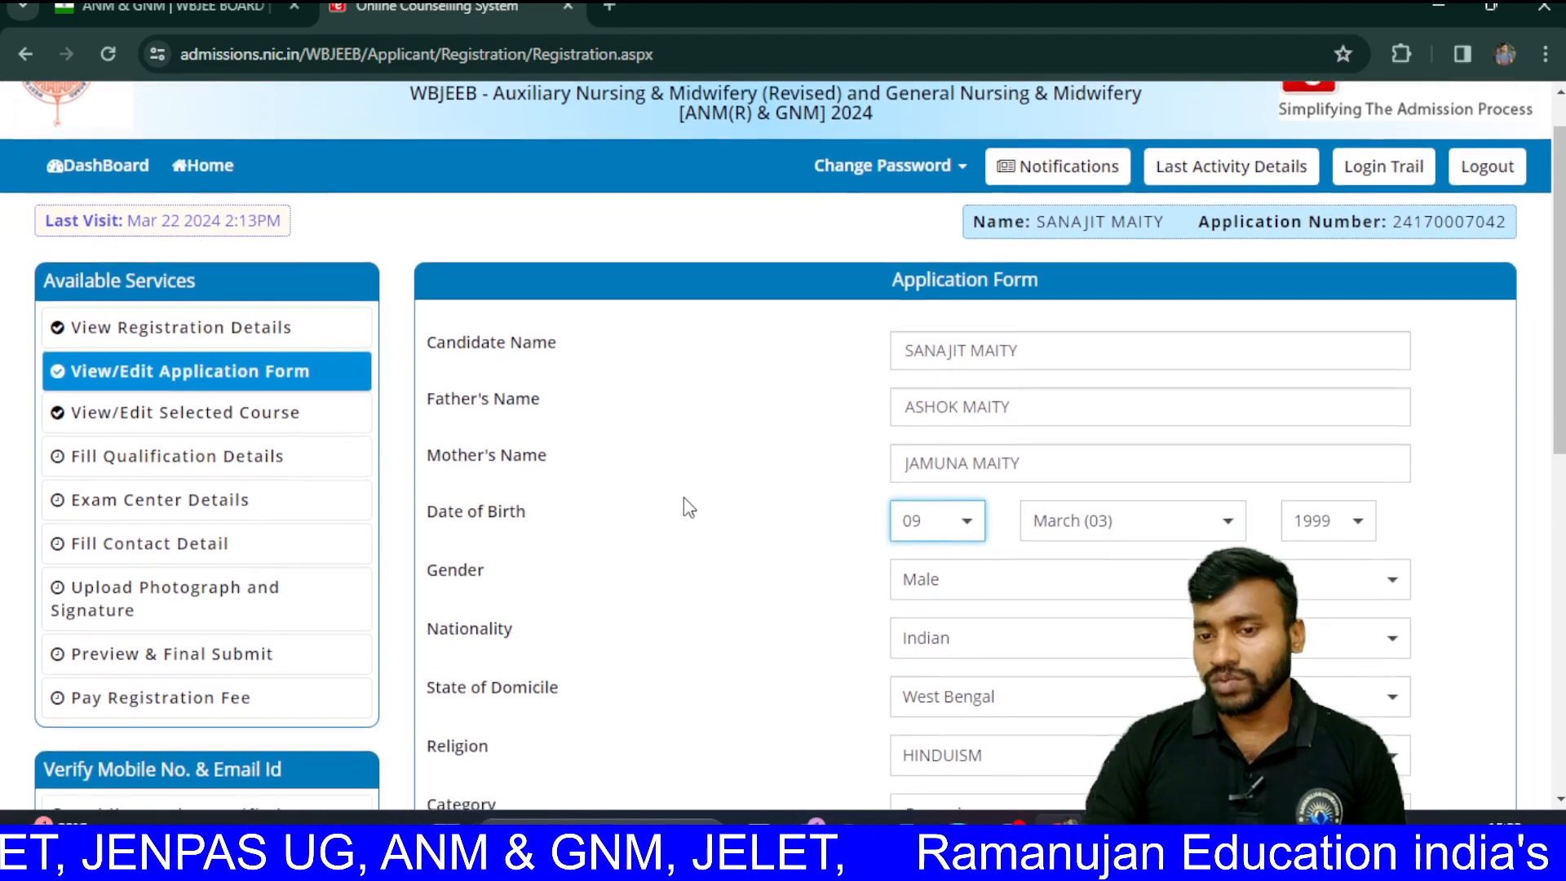
scroll(689, 508, down, 2)
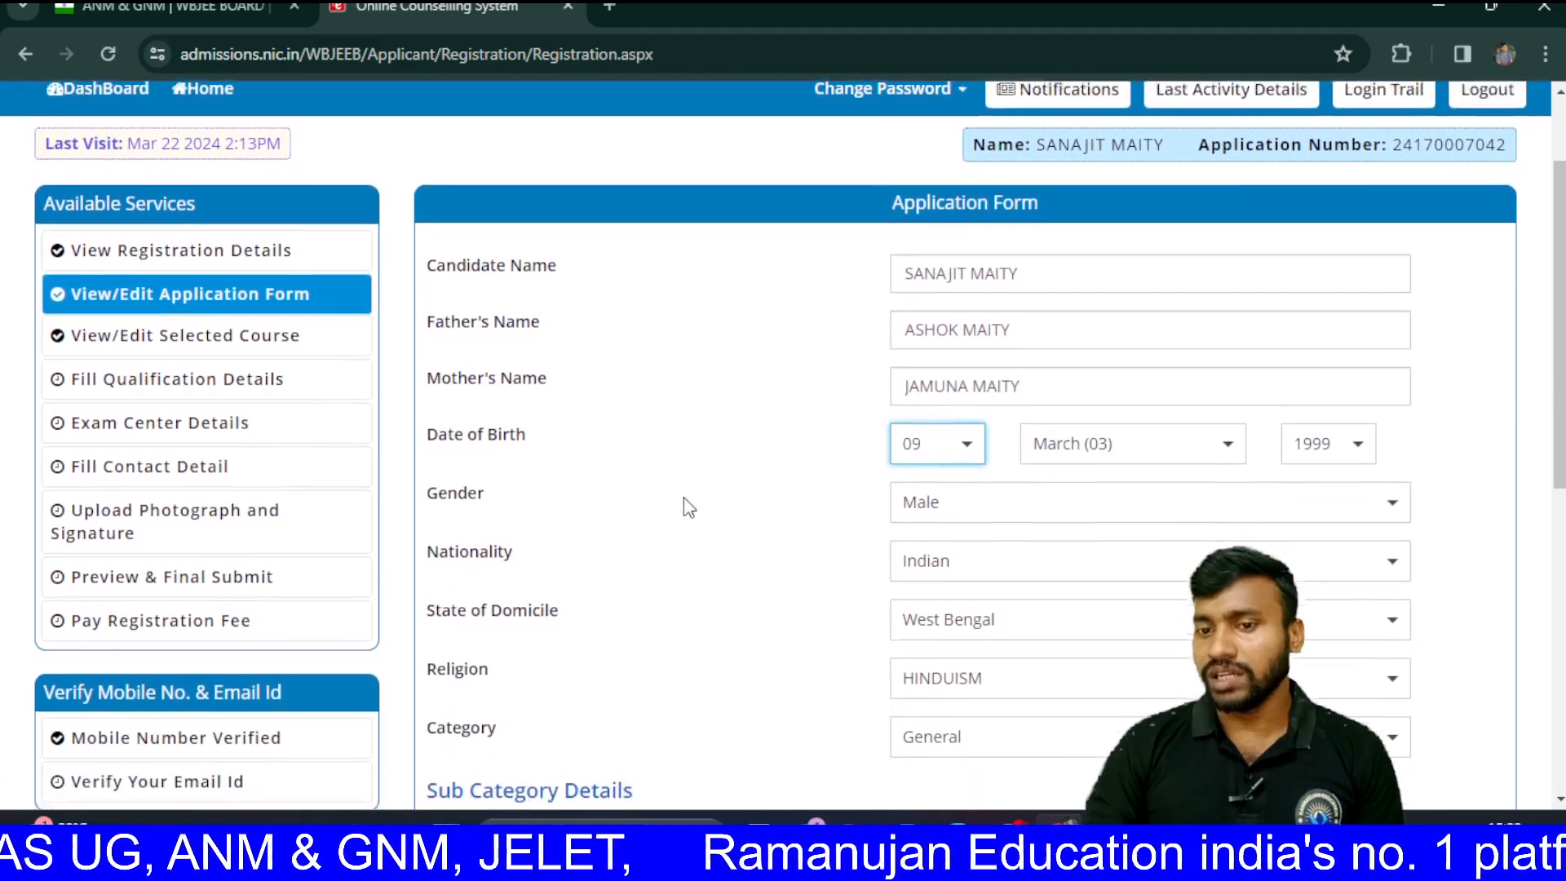
scroll(689, 508, down, 3)
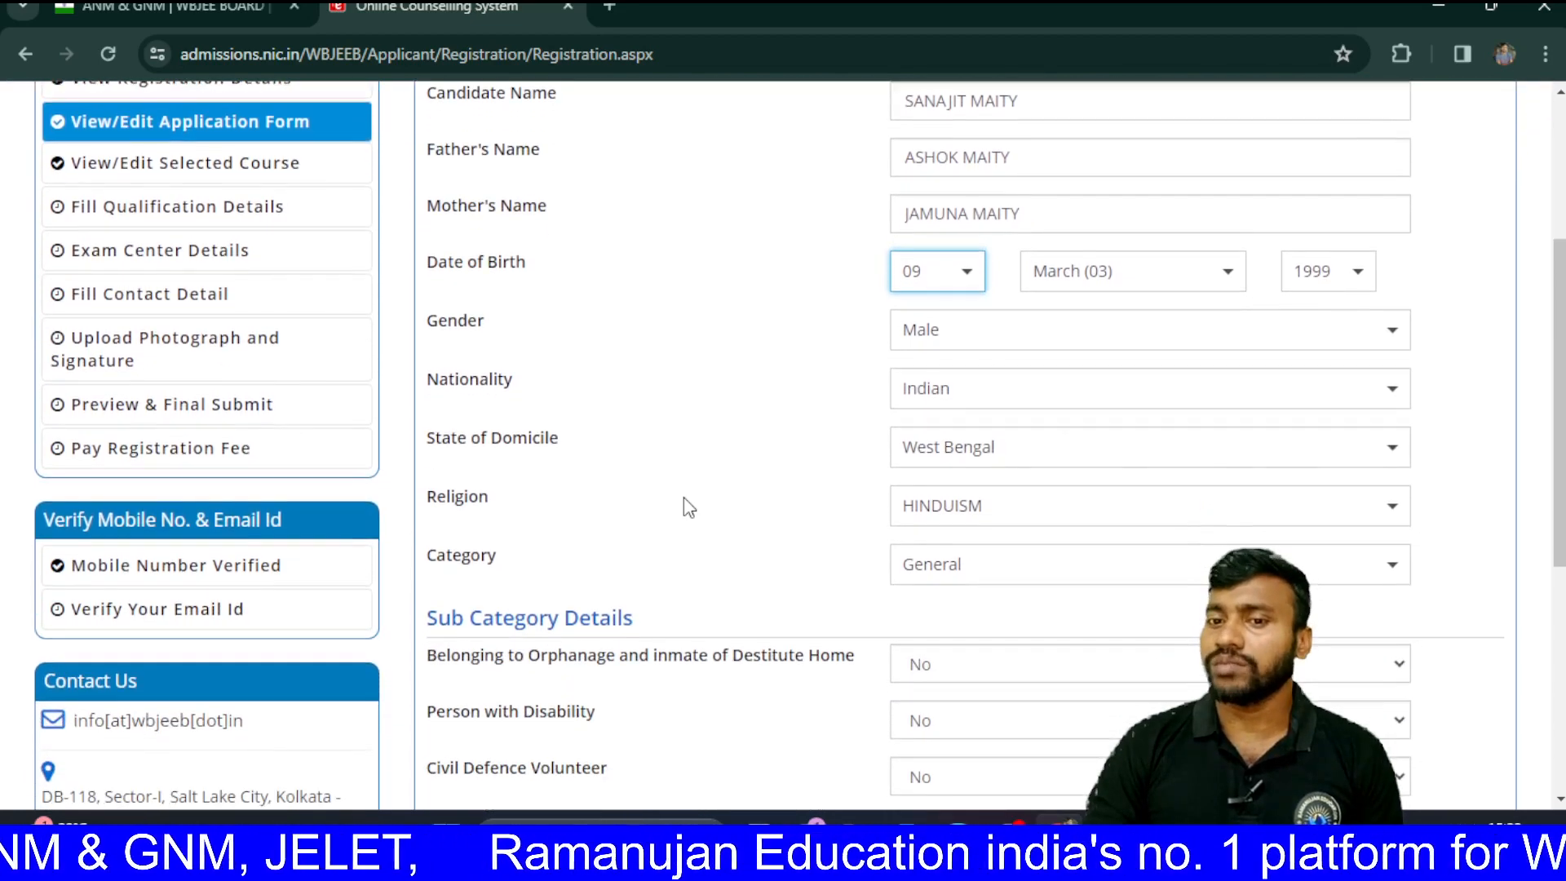
scroll(690, 508, down, 2)
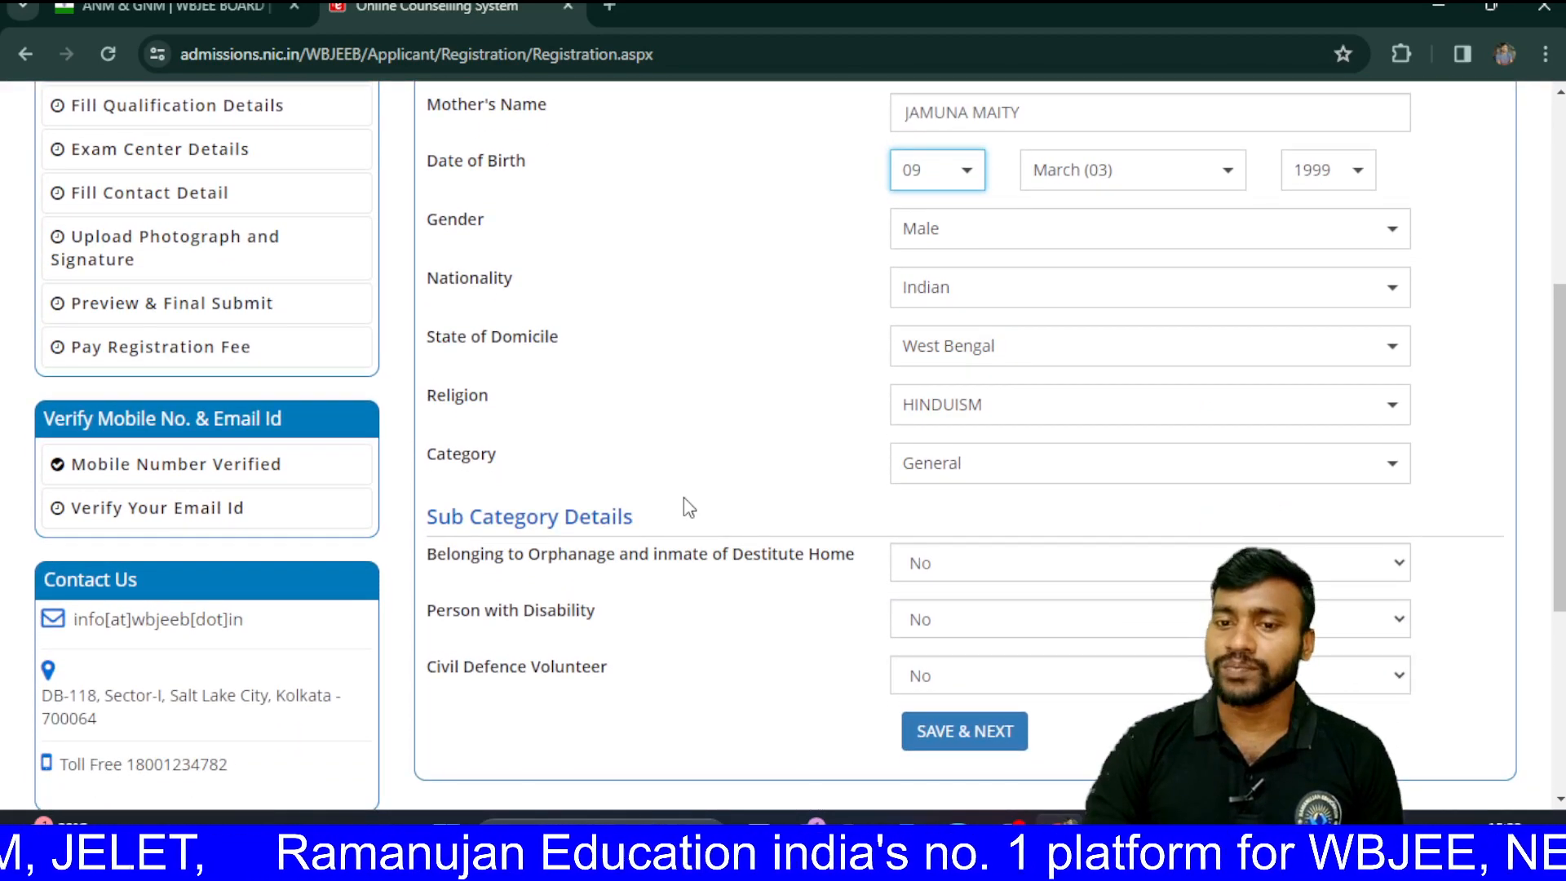
scroll(689, 507, down, 1)
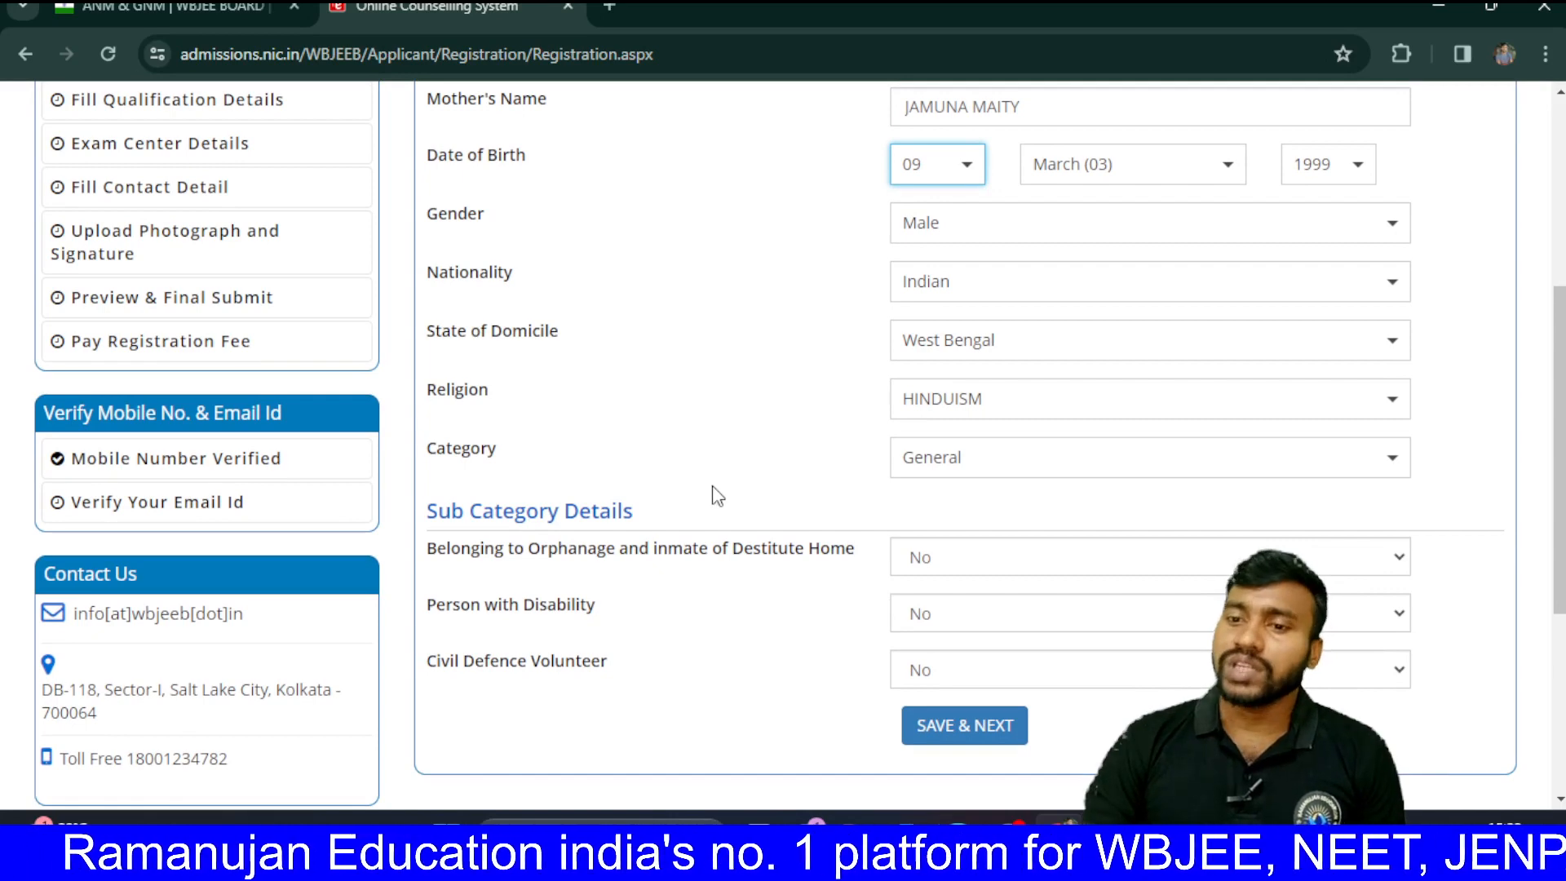
click(994, 357)
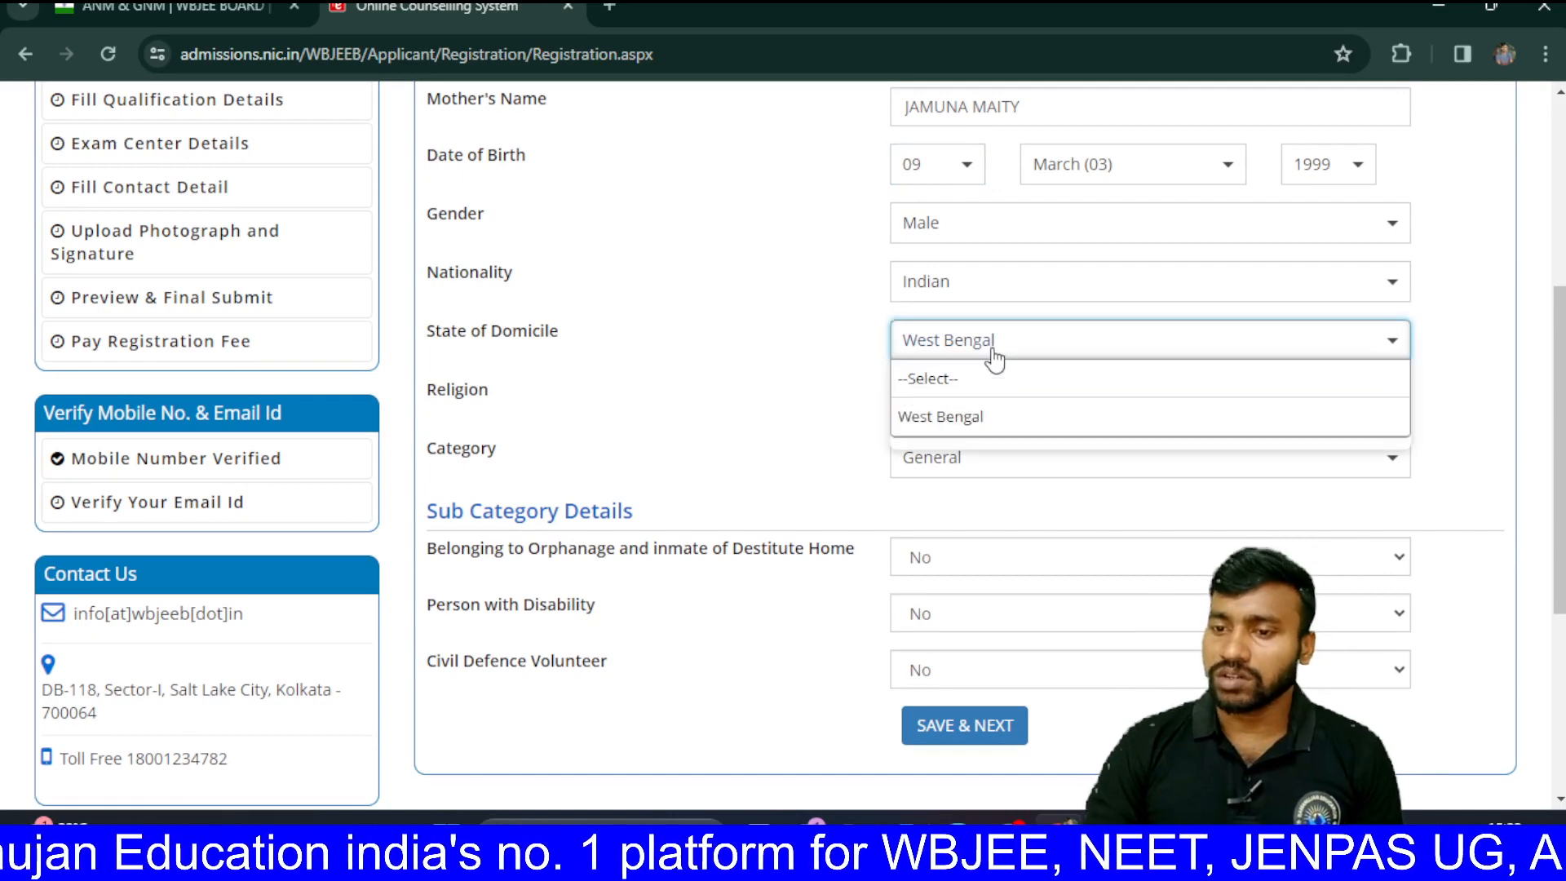
click(963, 418)
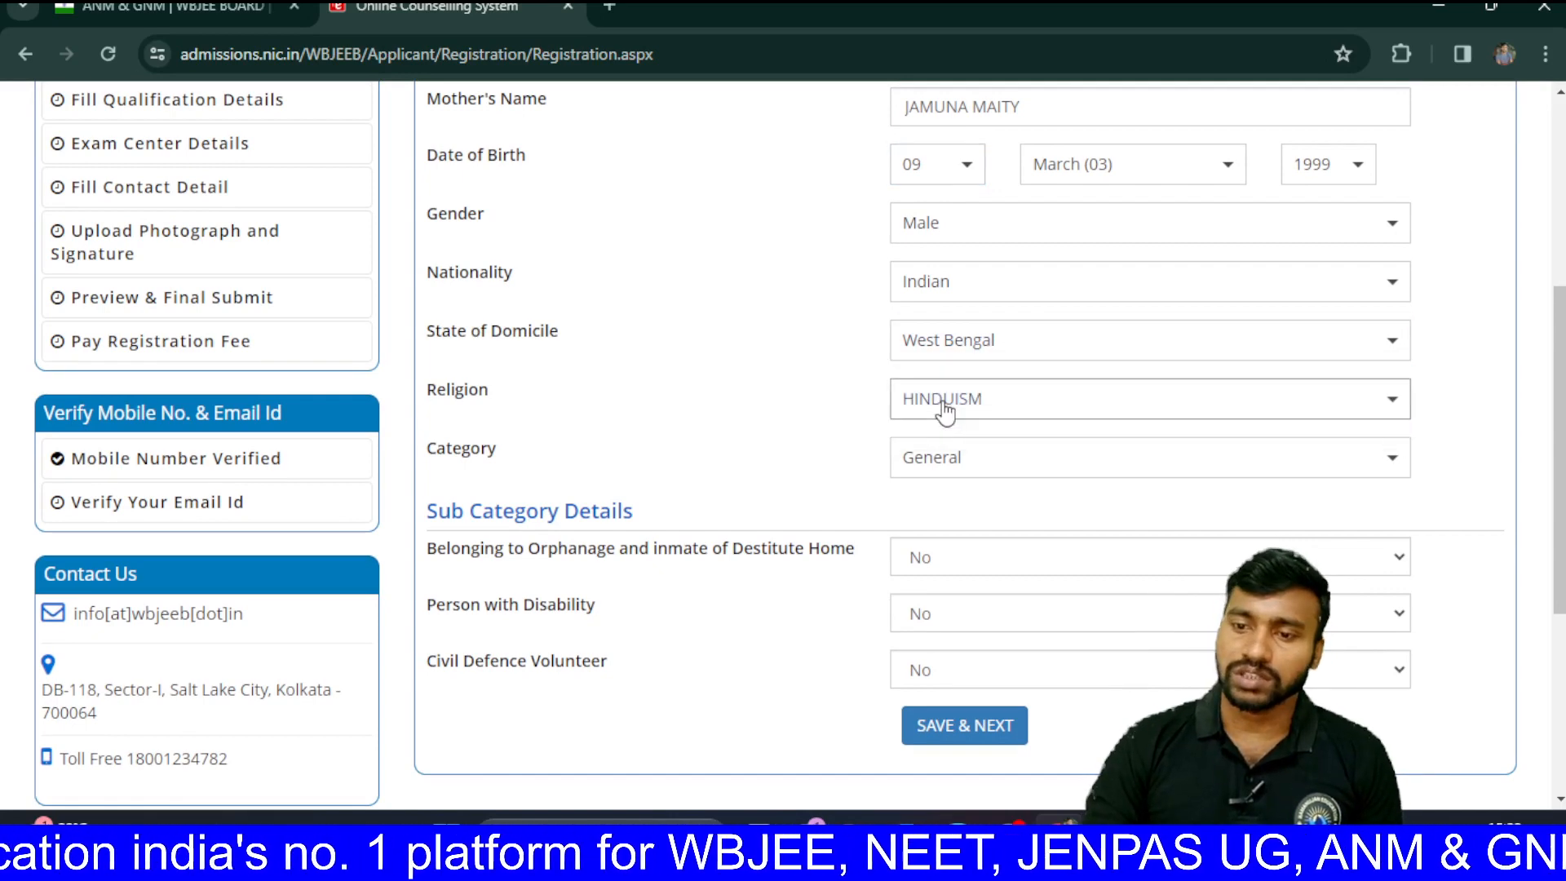
click(942, 406)
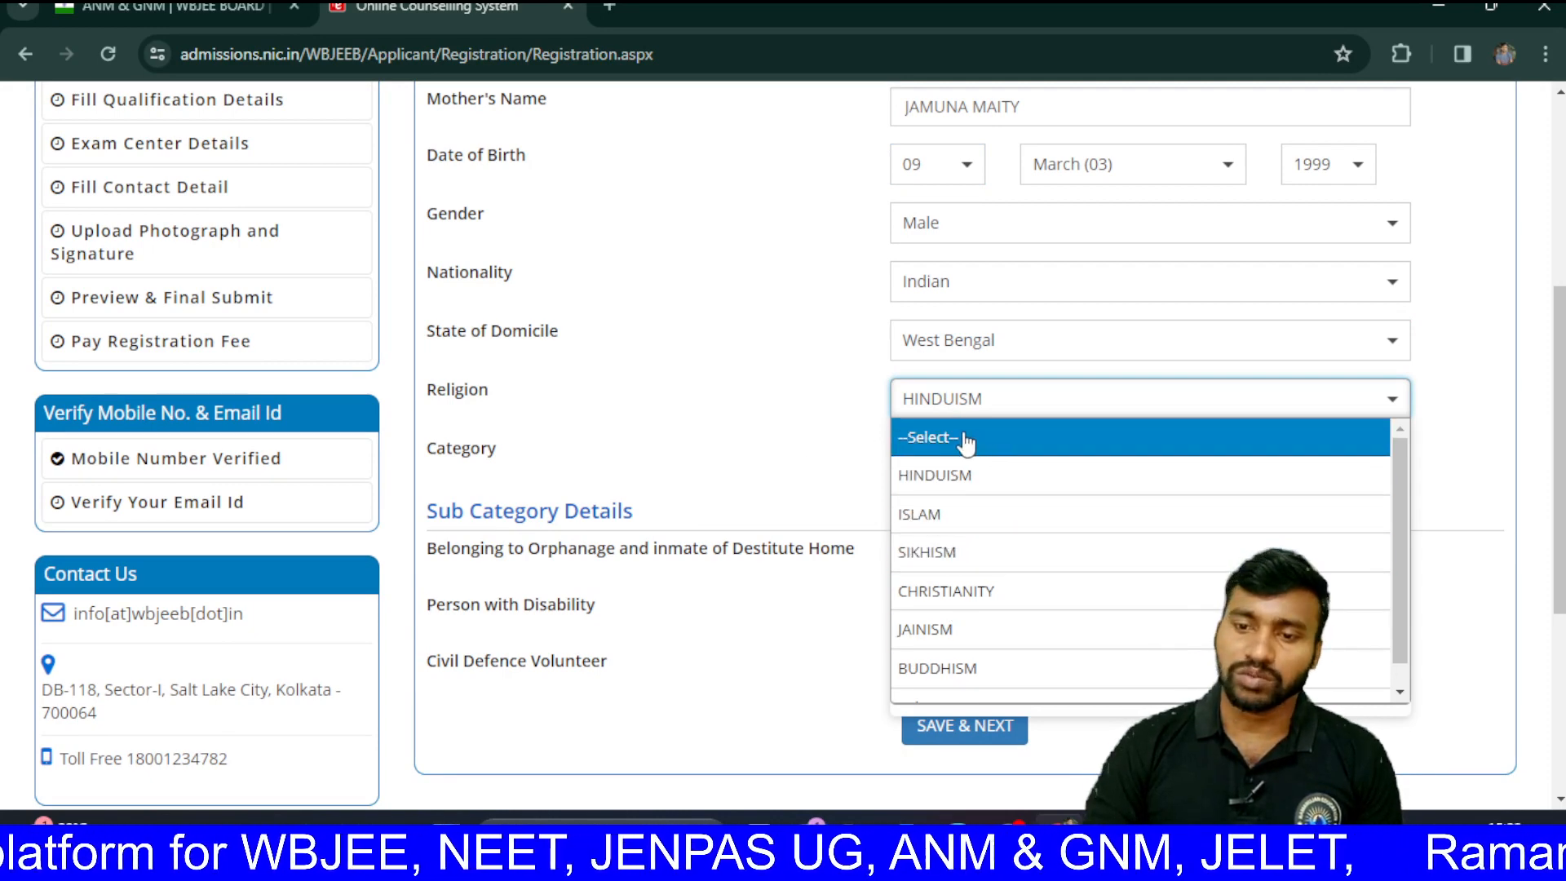
click(960, 489)
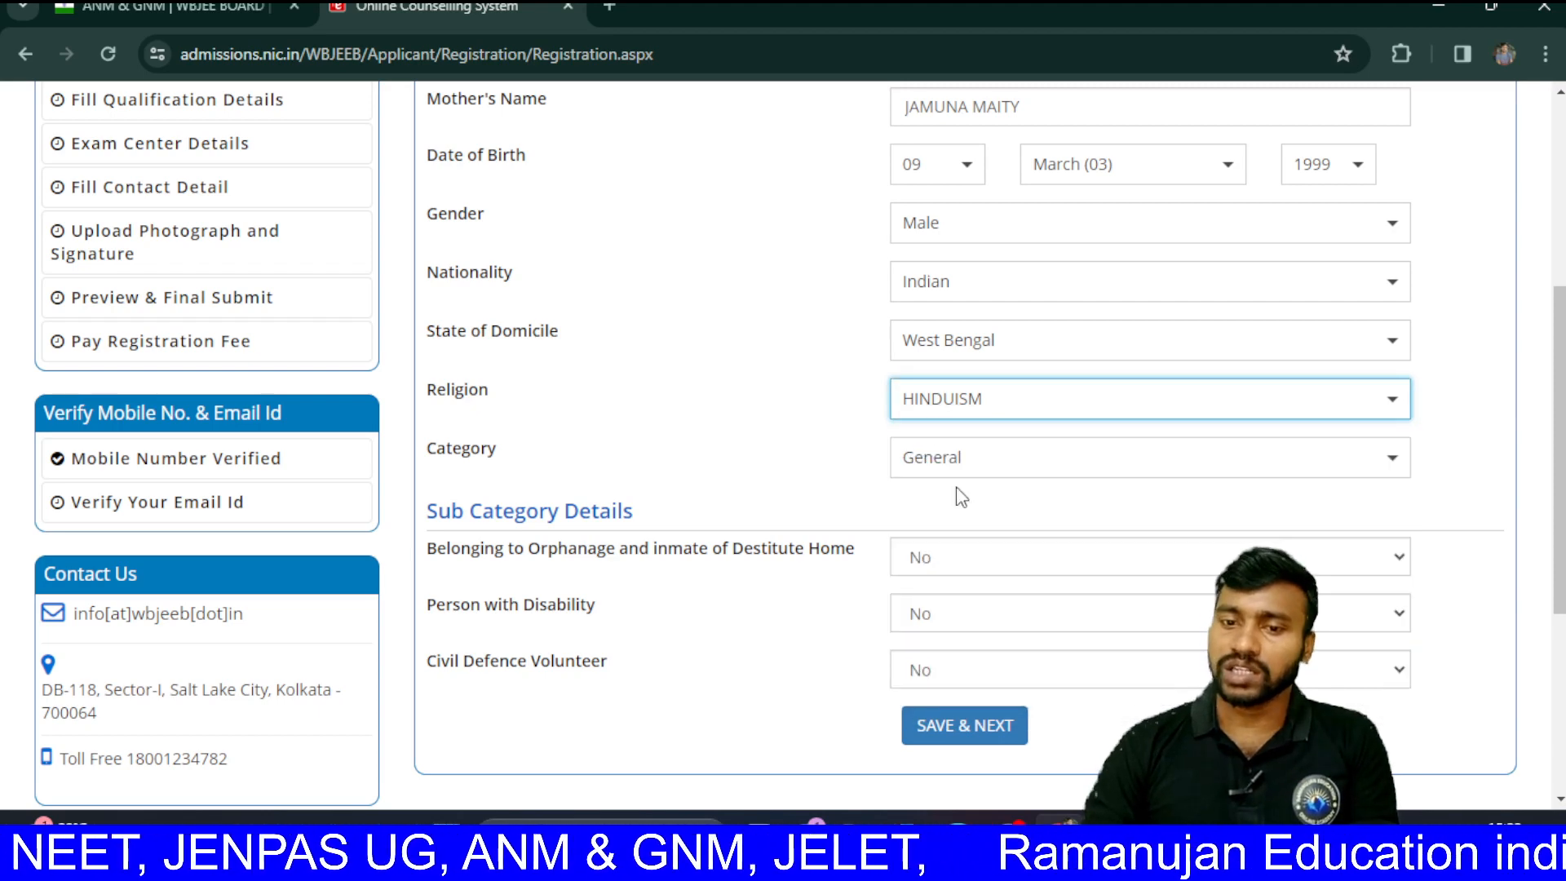
Step: Keep Category as General and save the form with SAVE & NEXT
click(997, 481)
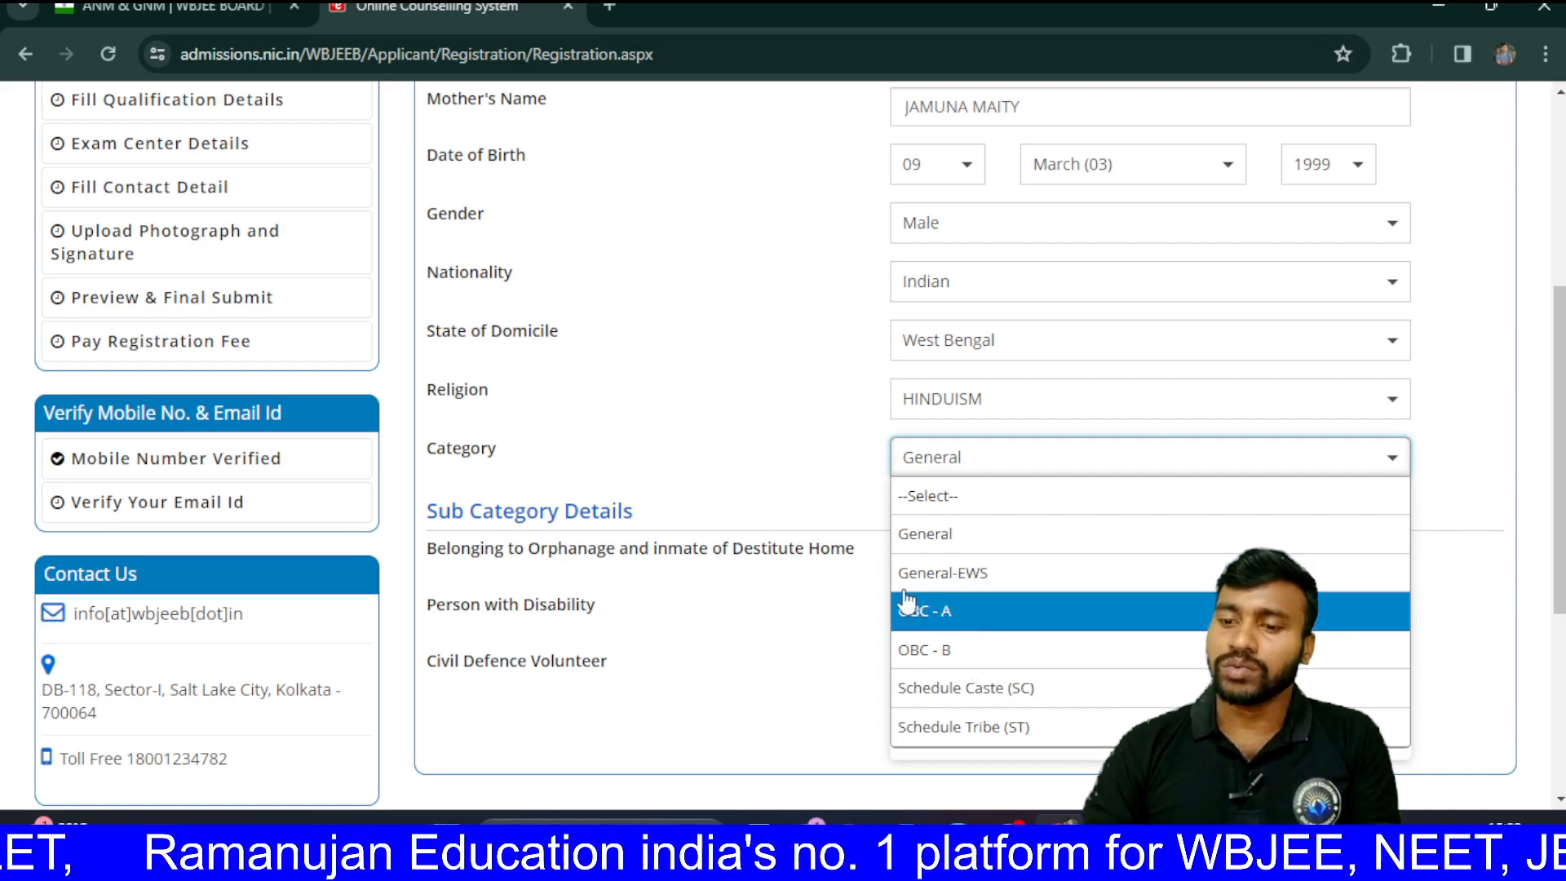
click(818, 440)
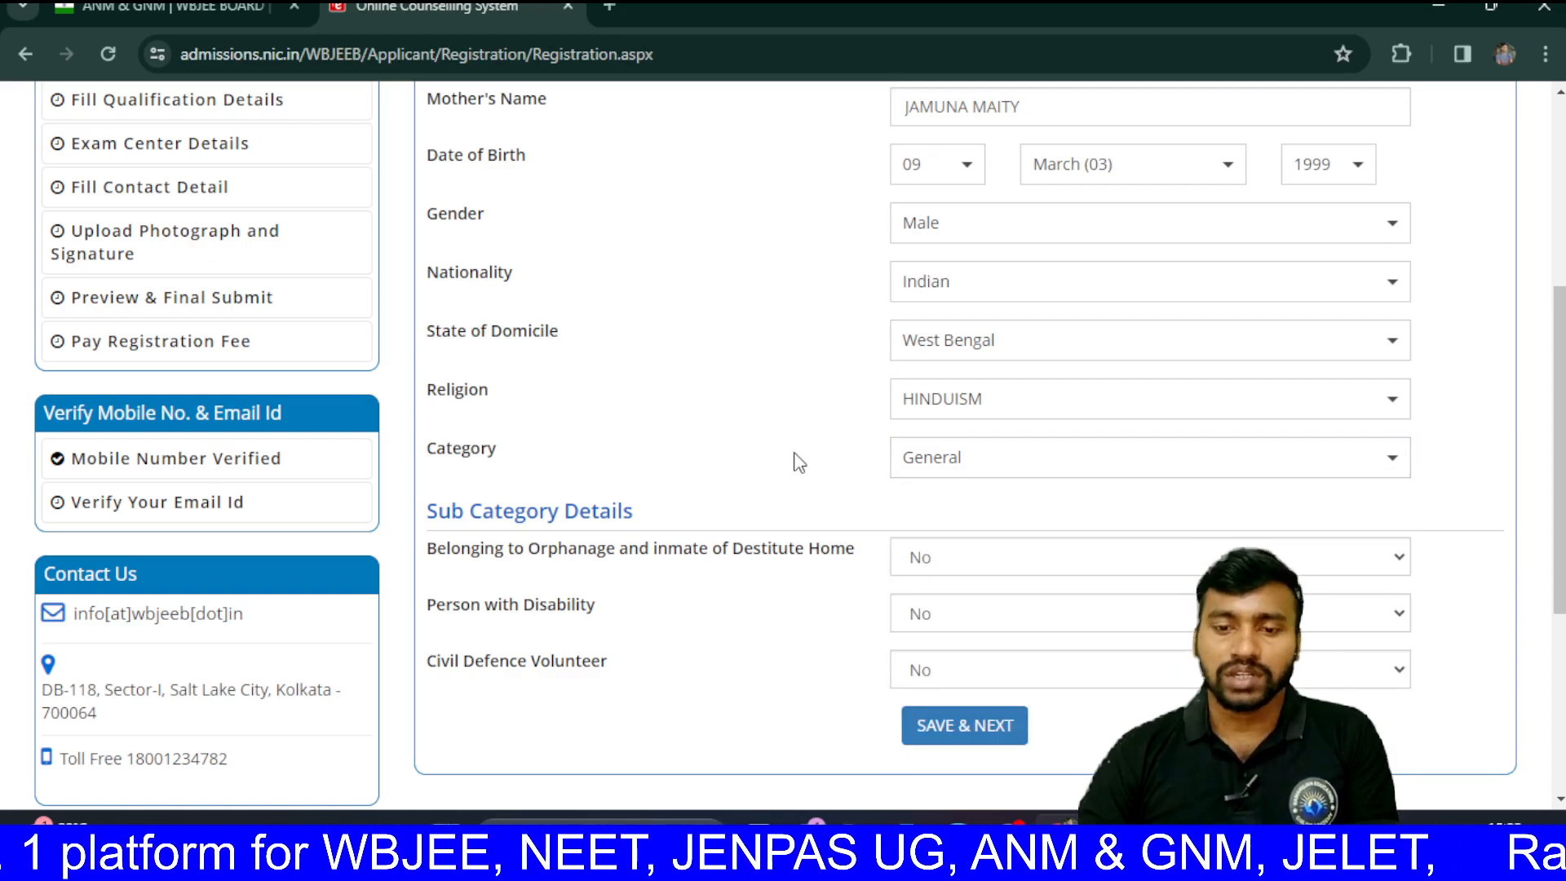
scroll(795, 461, down, 3)
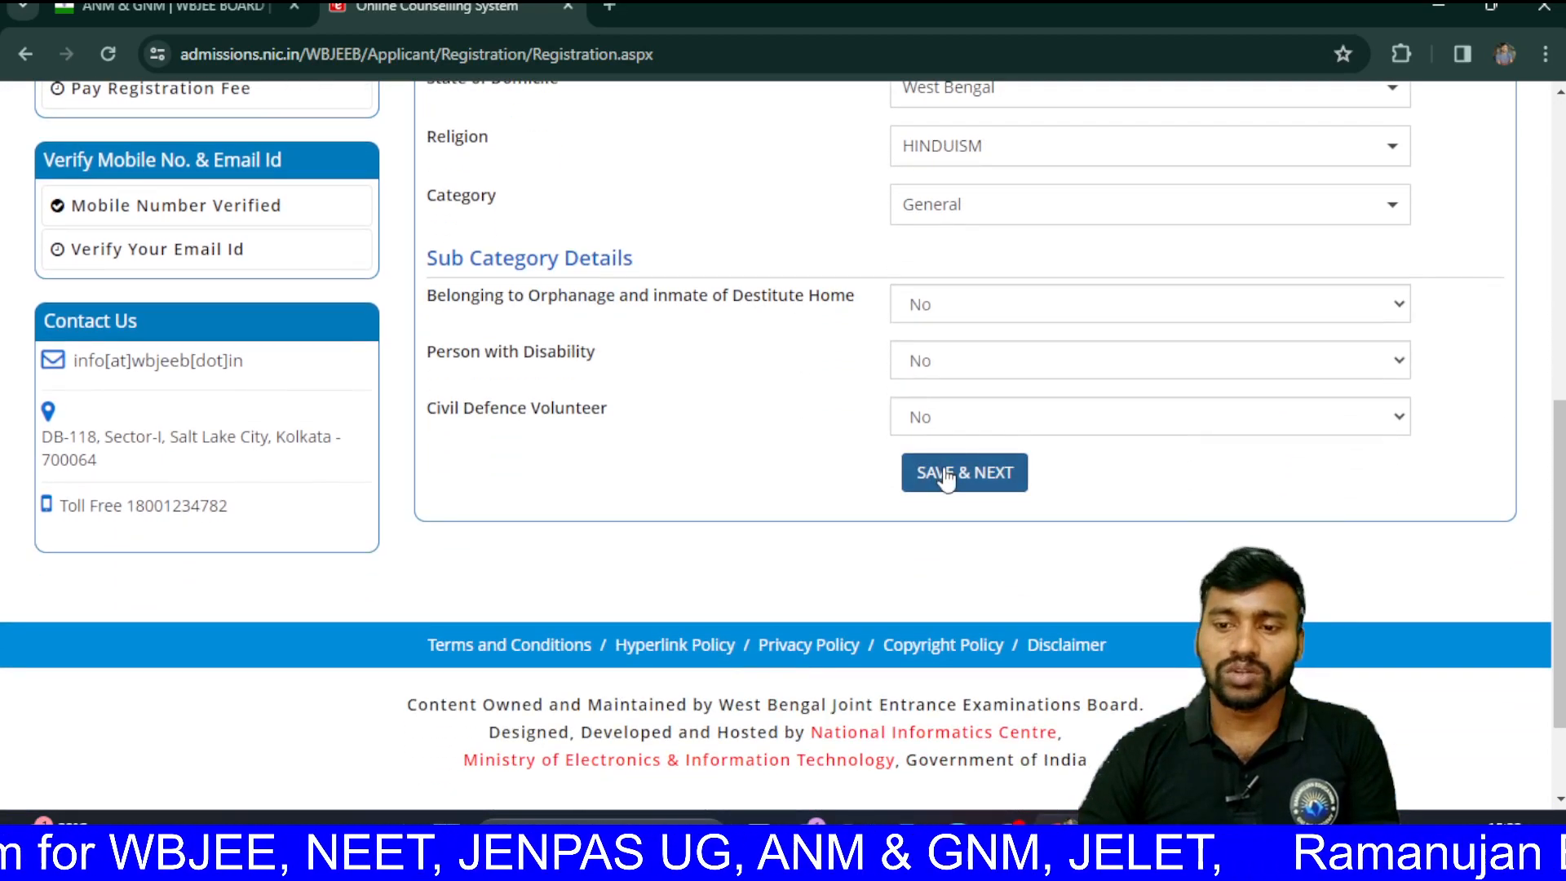
click(946, 479)
Step: Confirm the saved form, select Only GNM in Course List, and submit it
click(739, 512)
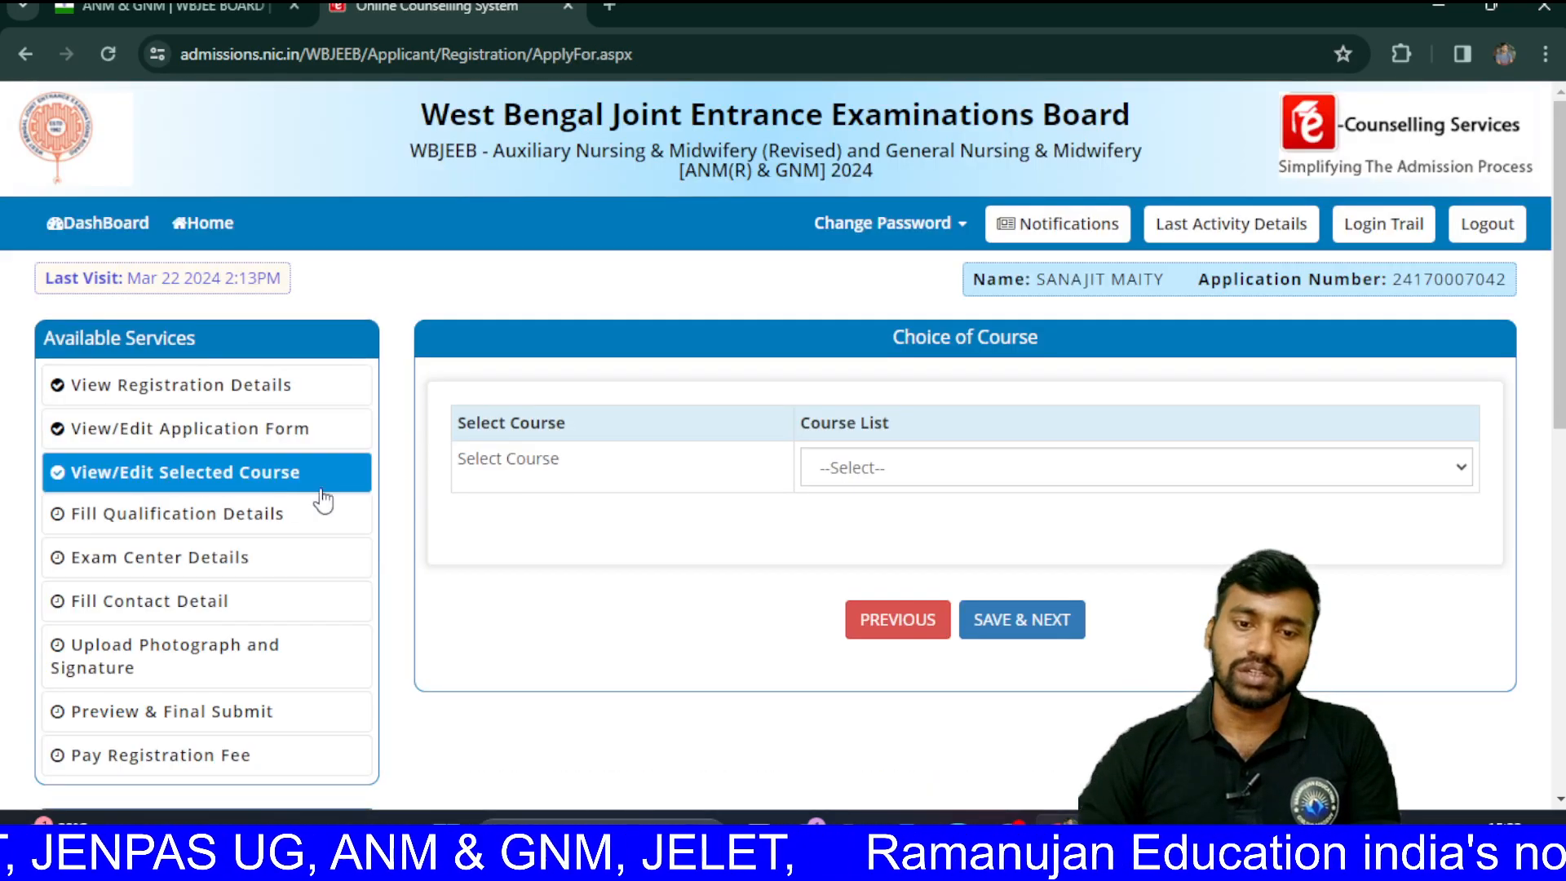
click(883, 467)
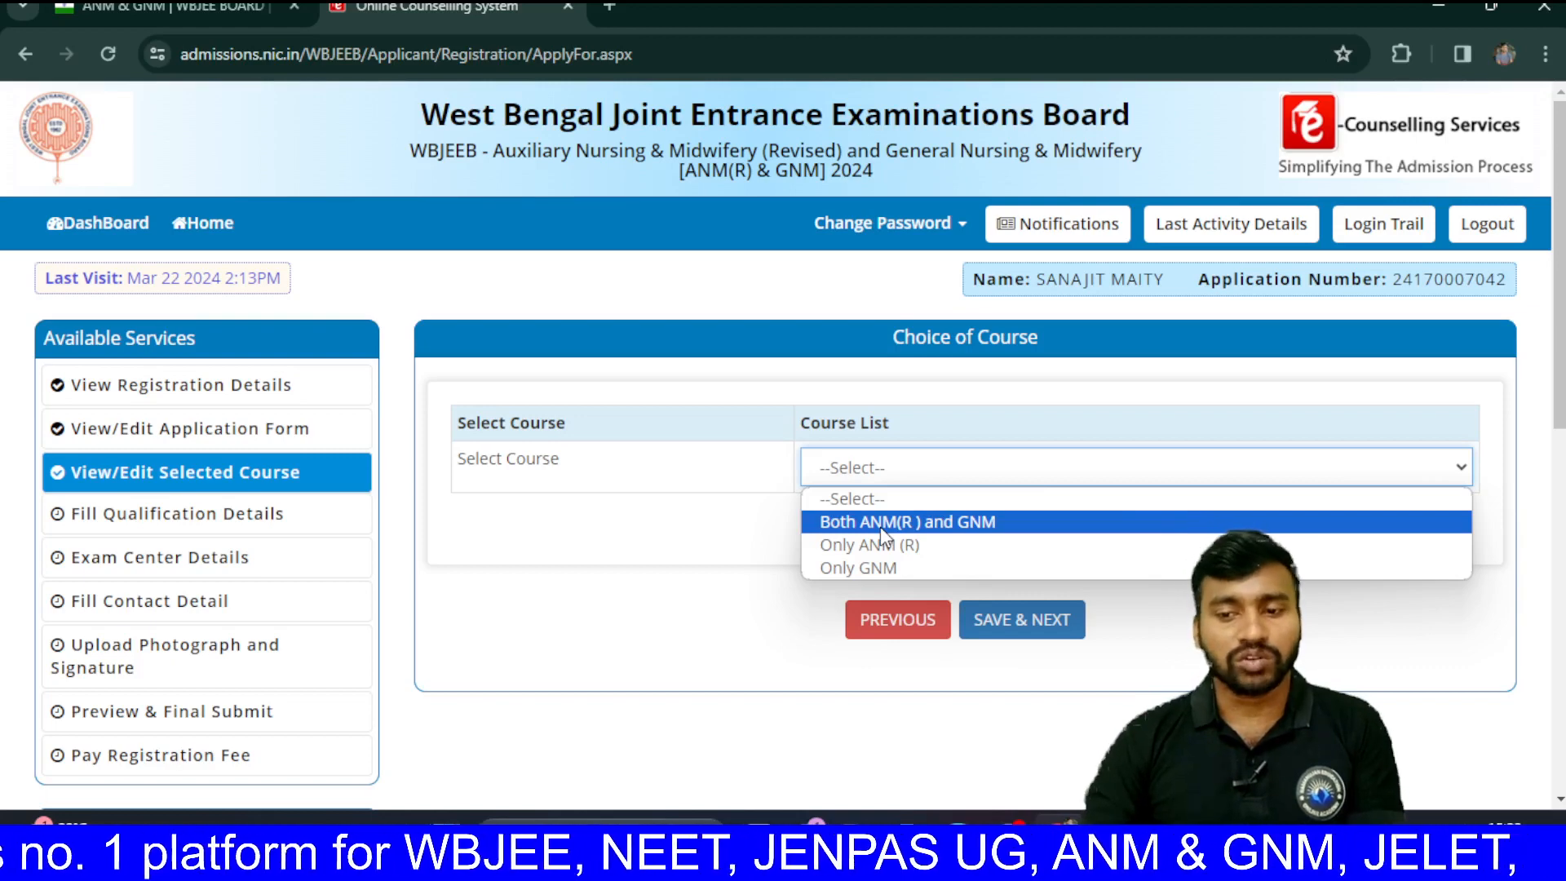
click(863, 568)
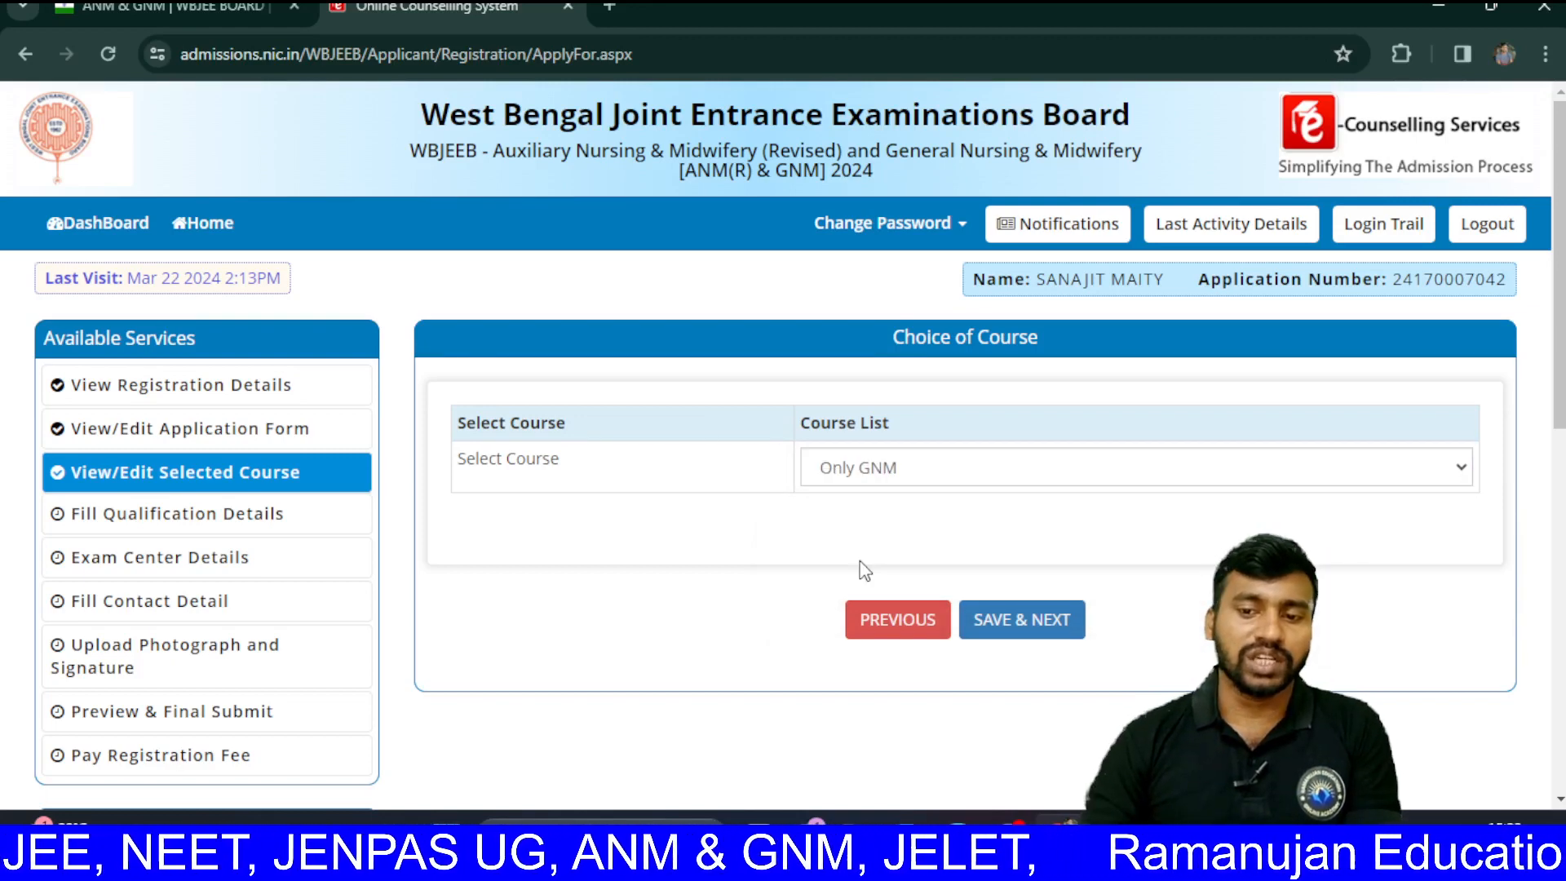
click(997, 622)
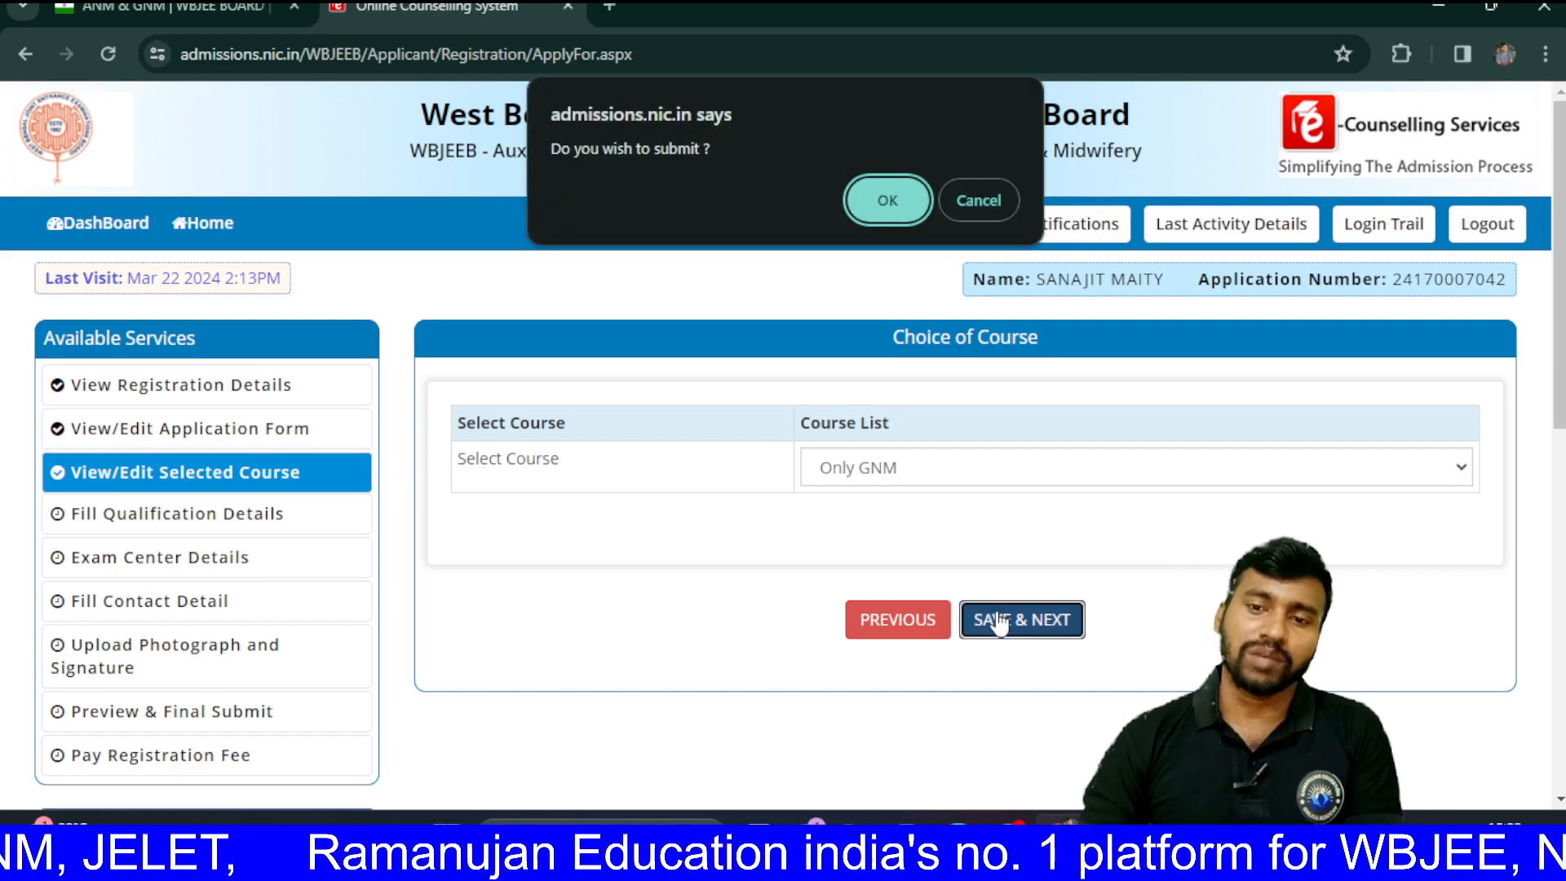
click(889, 201)
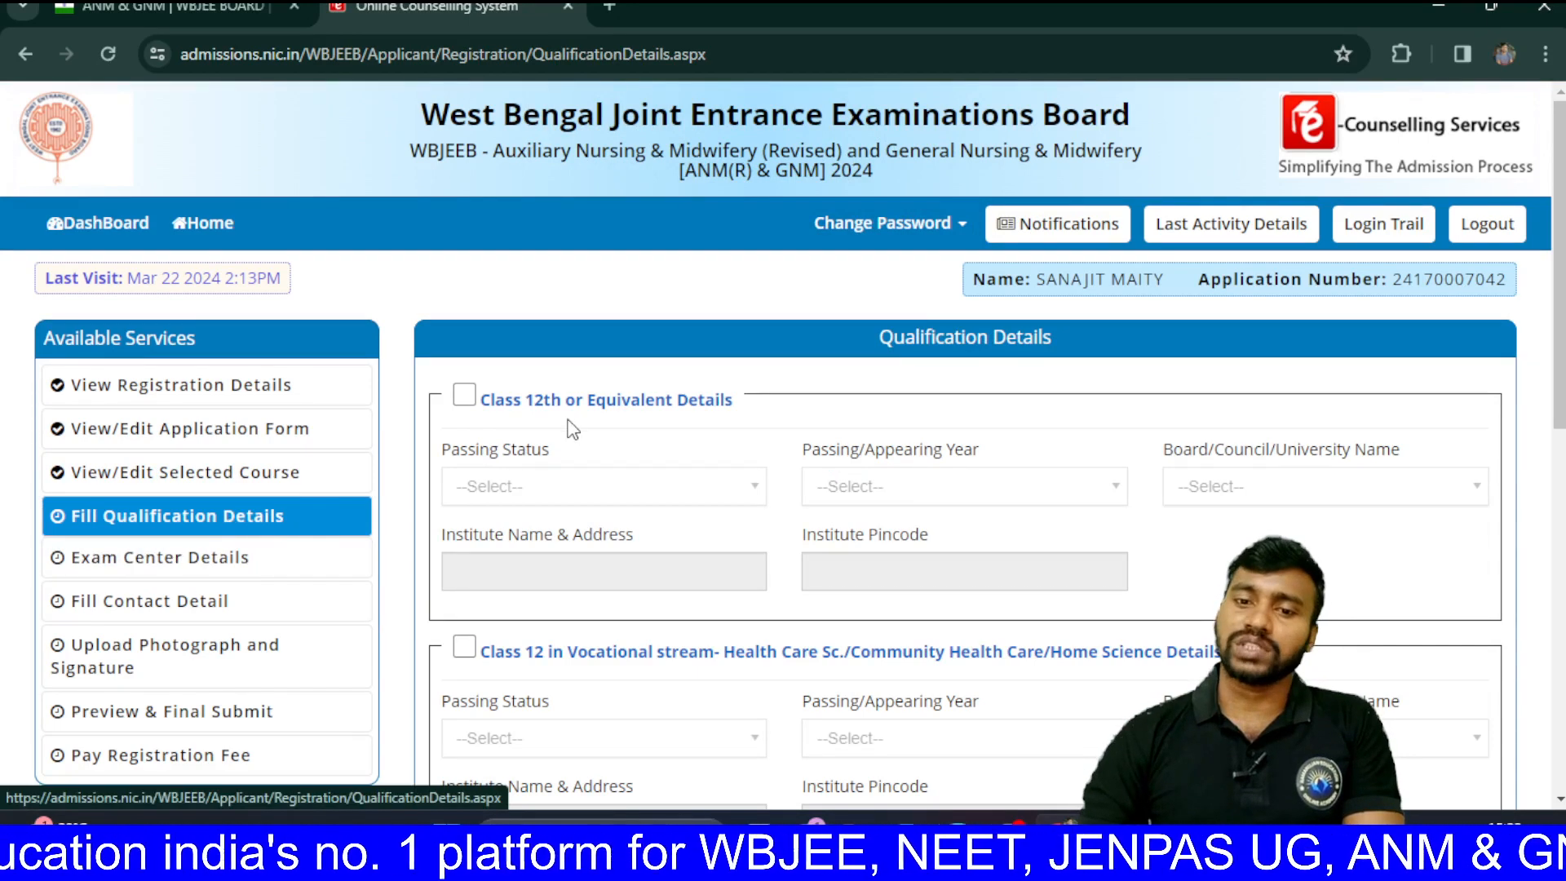
Step: Enable the Class 12th section and set passing status to Appearing with year 2024
click(464, 396)
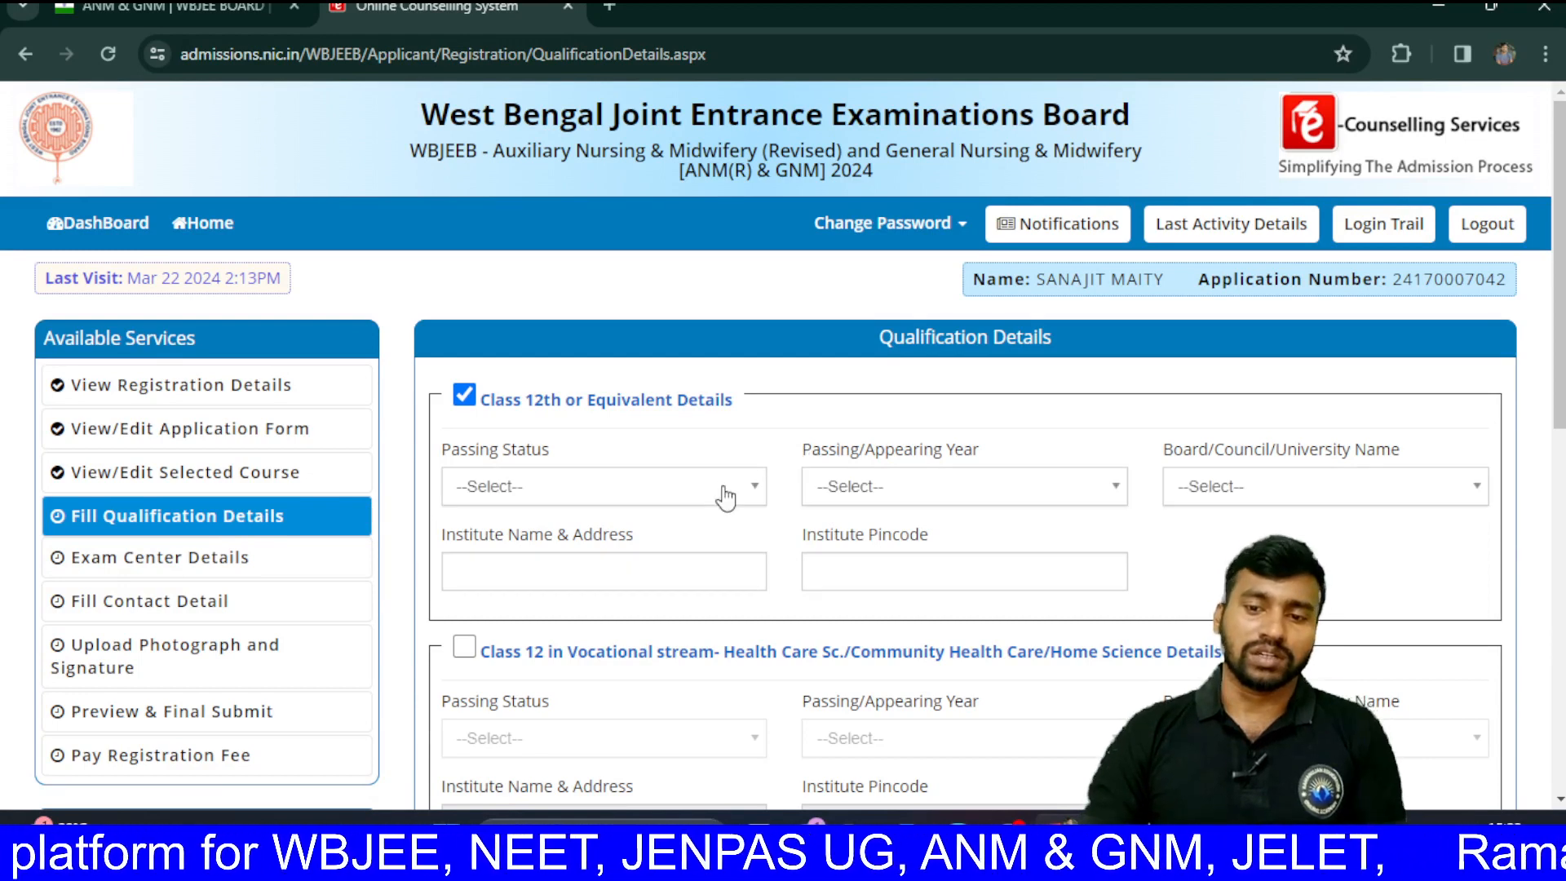
click(725, 497)
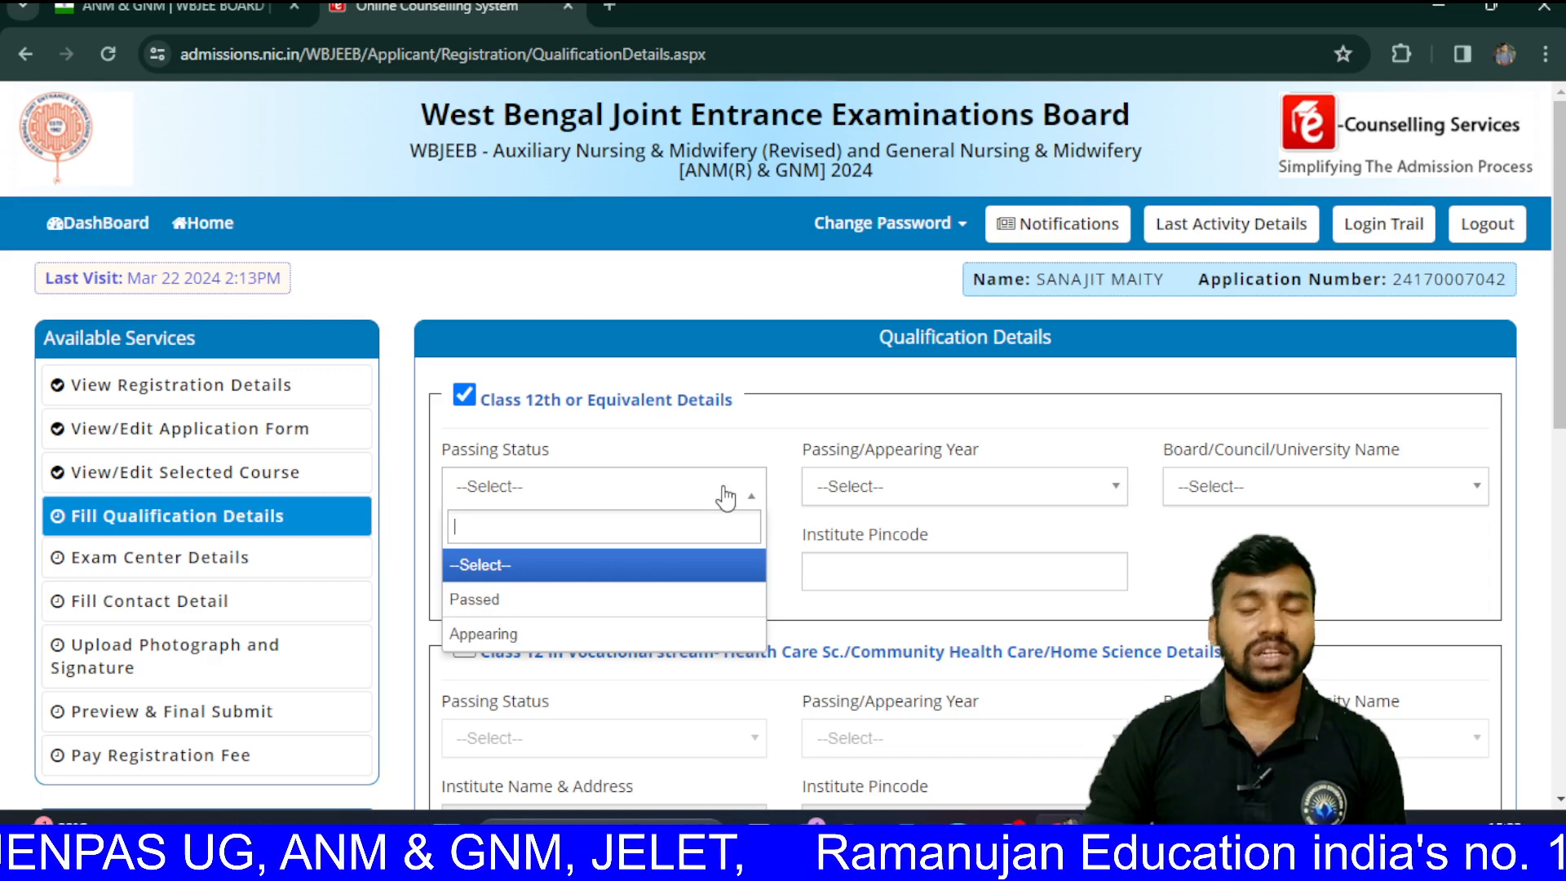
click(599, 636)
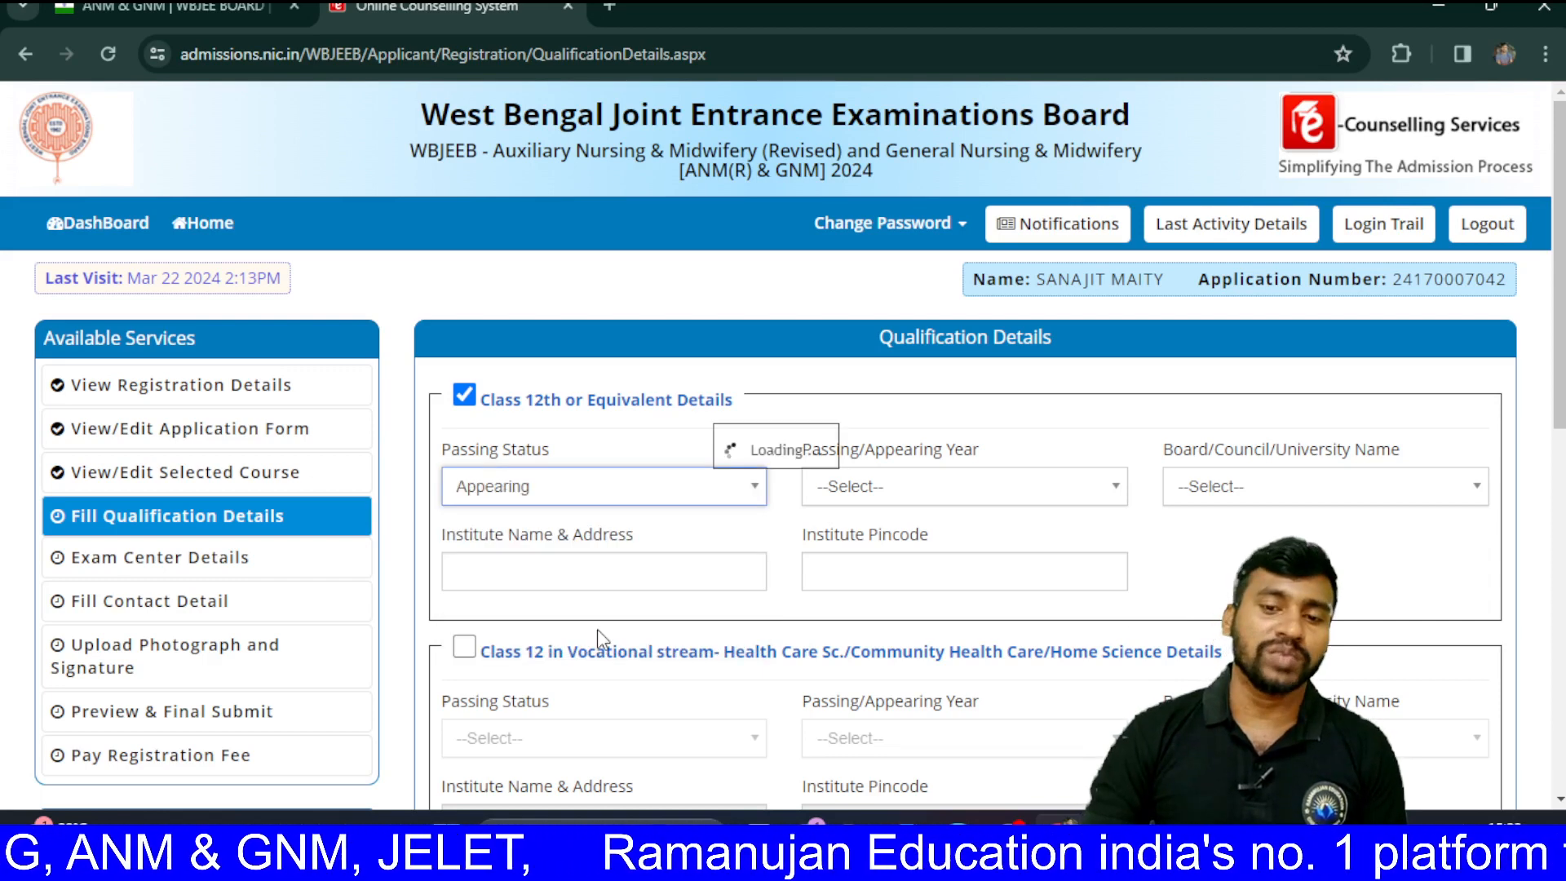
click(947, 506)
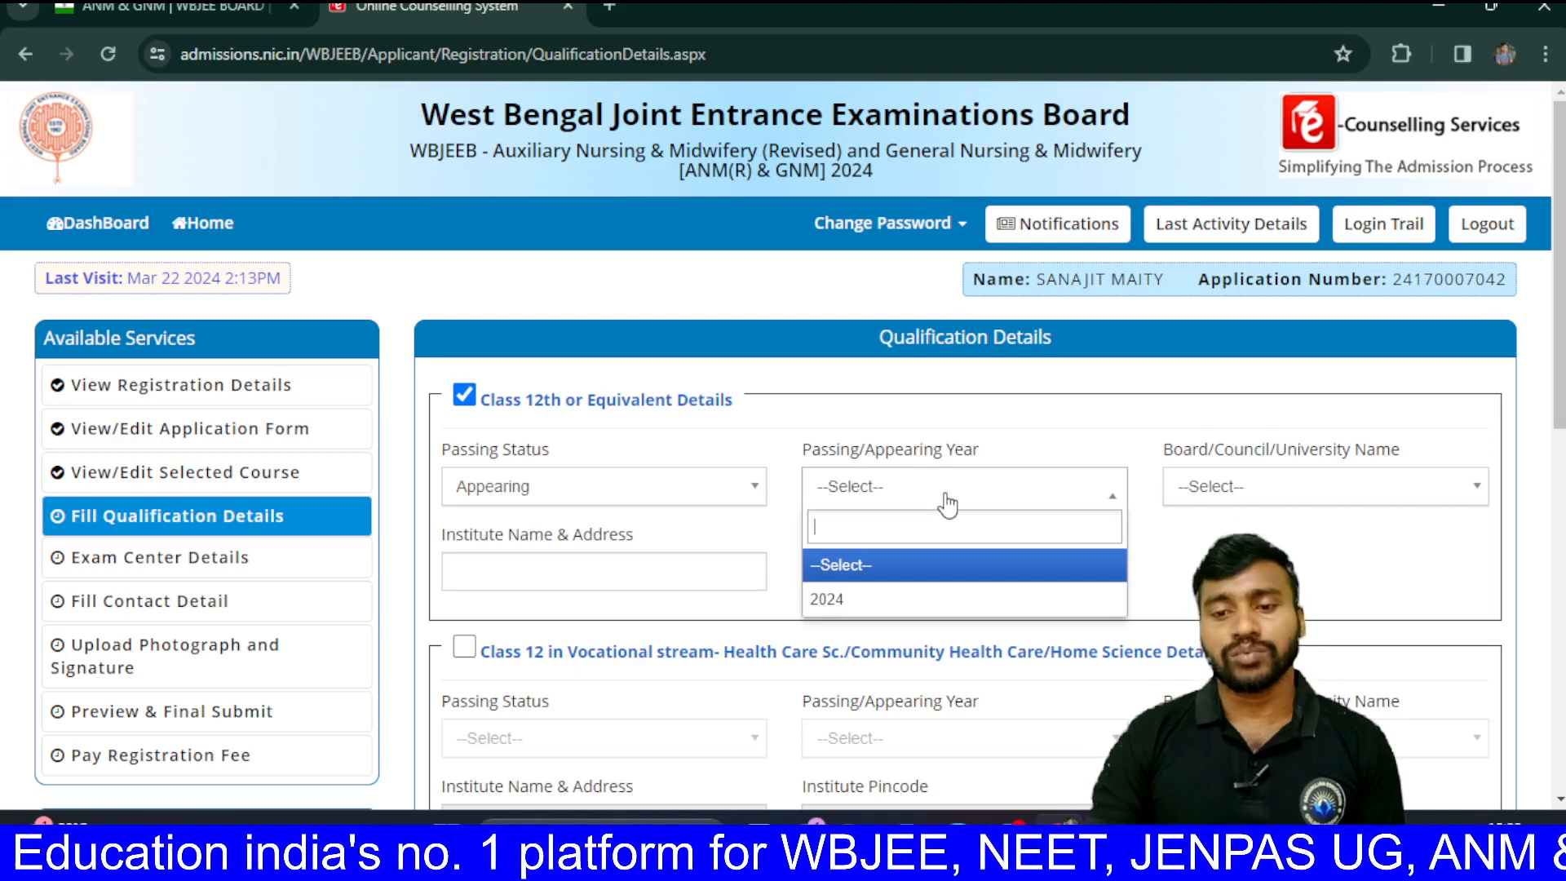
click(743, 489)
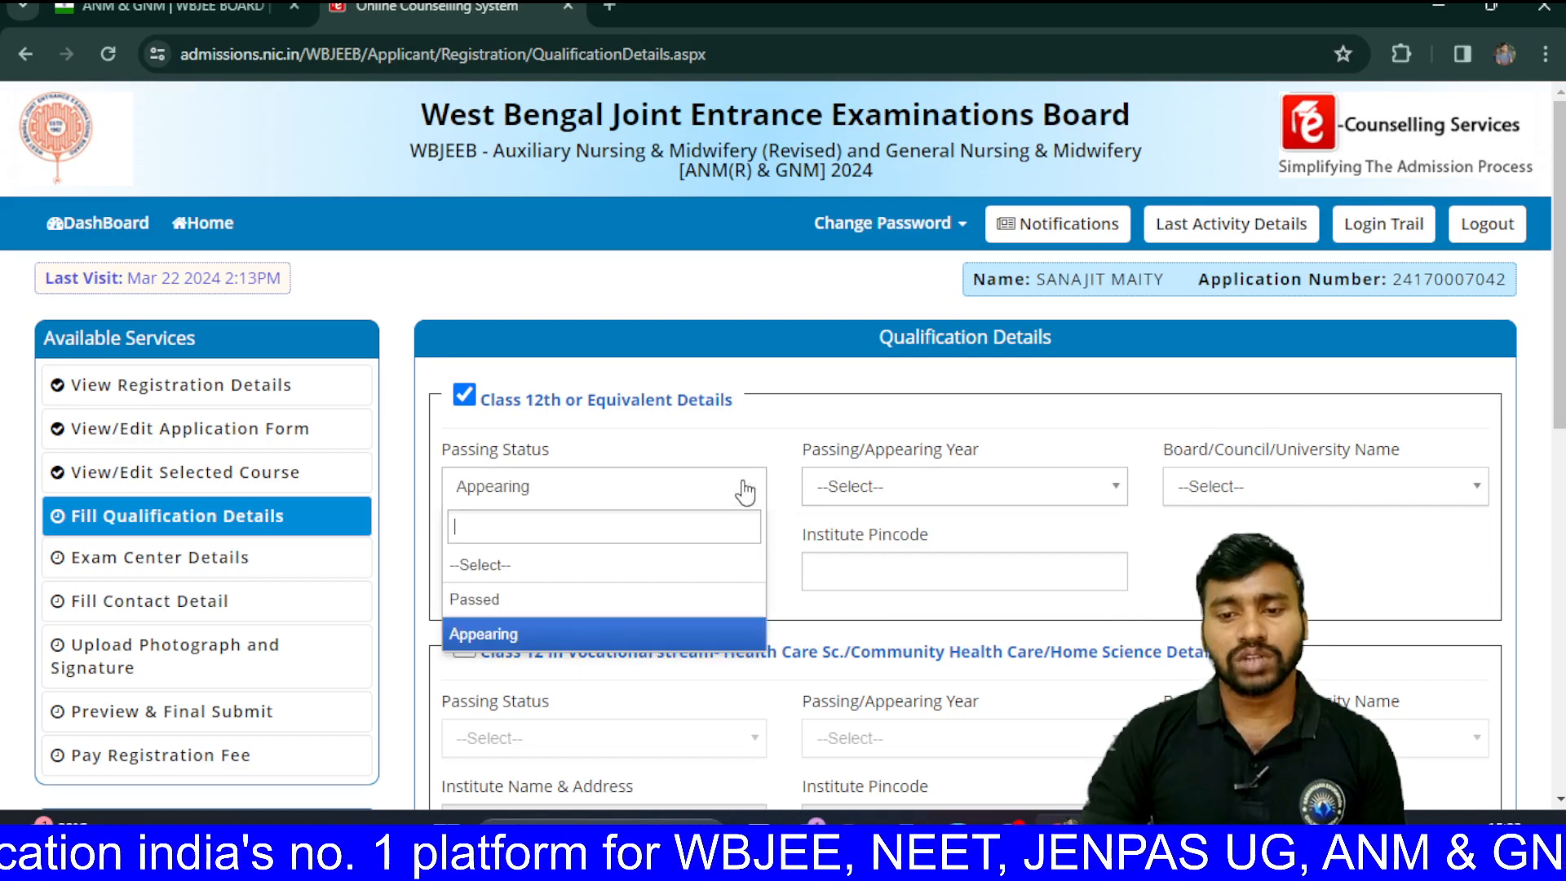
click(538, 602)
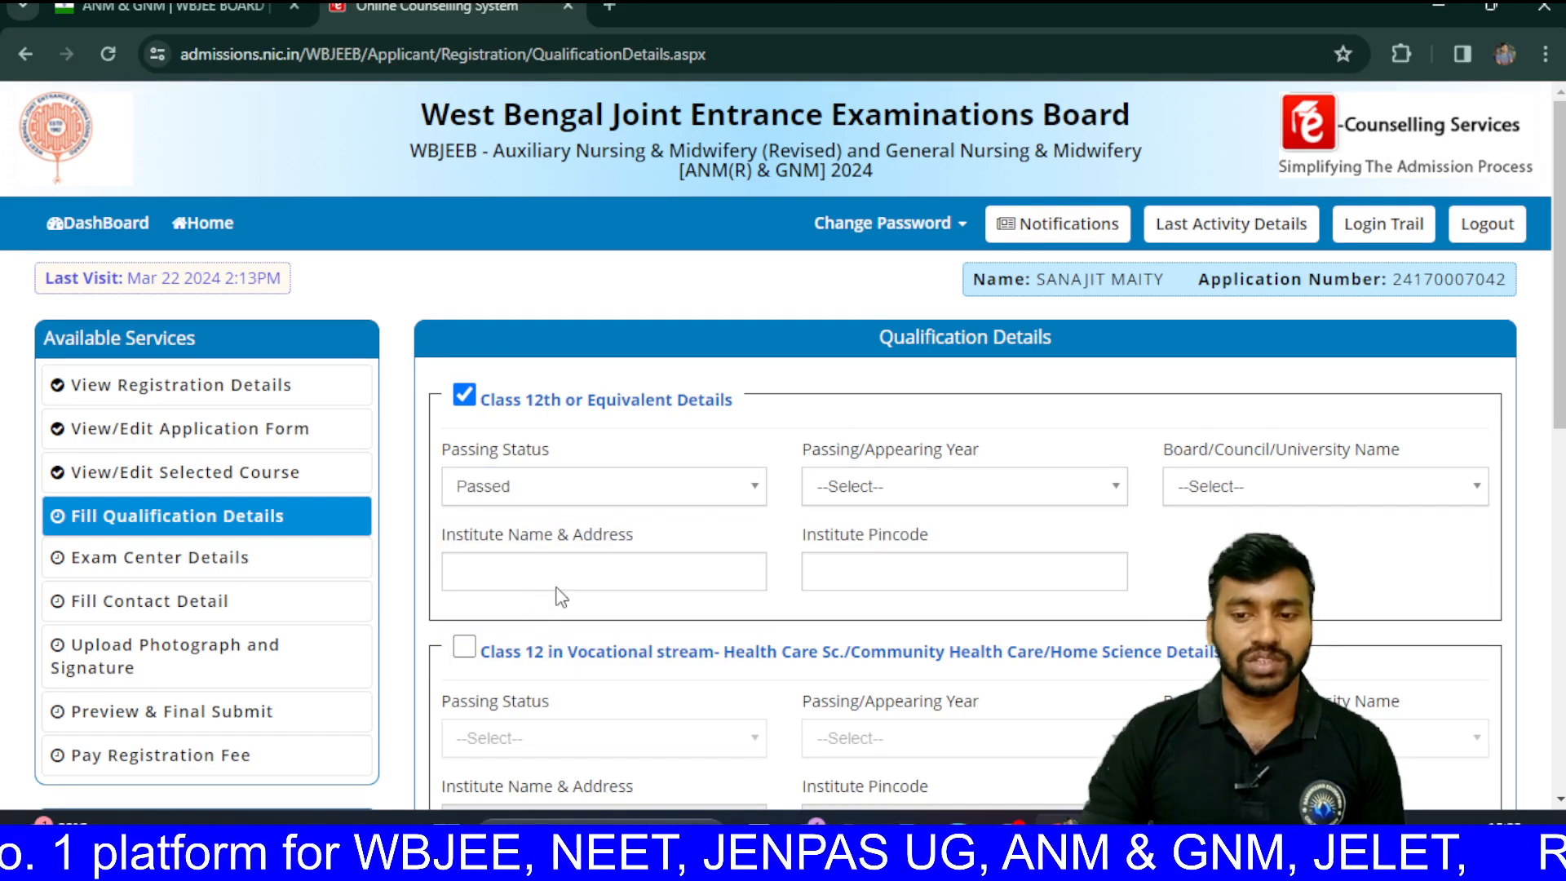
click(894, 484)
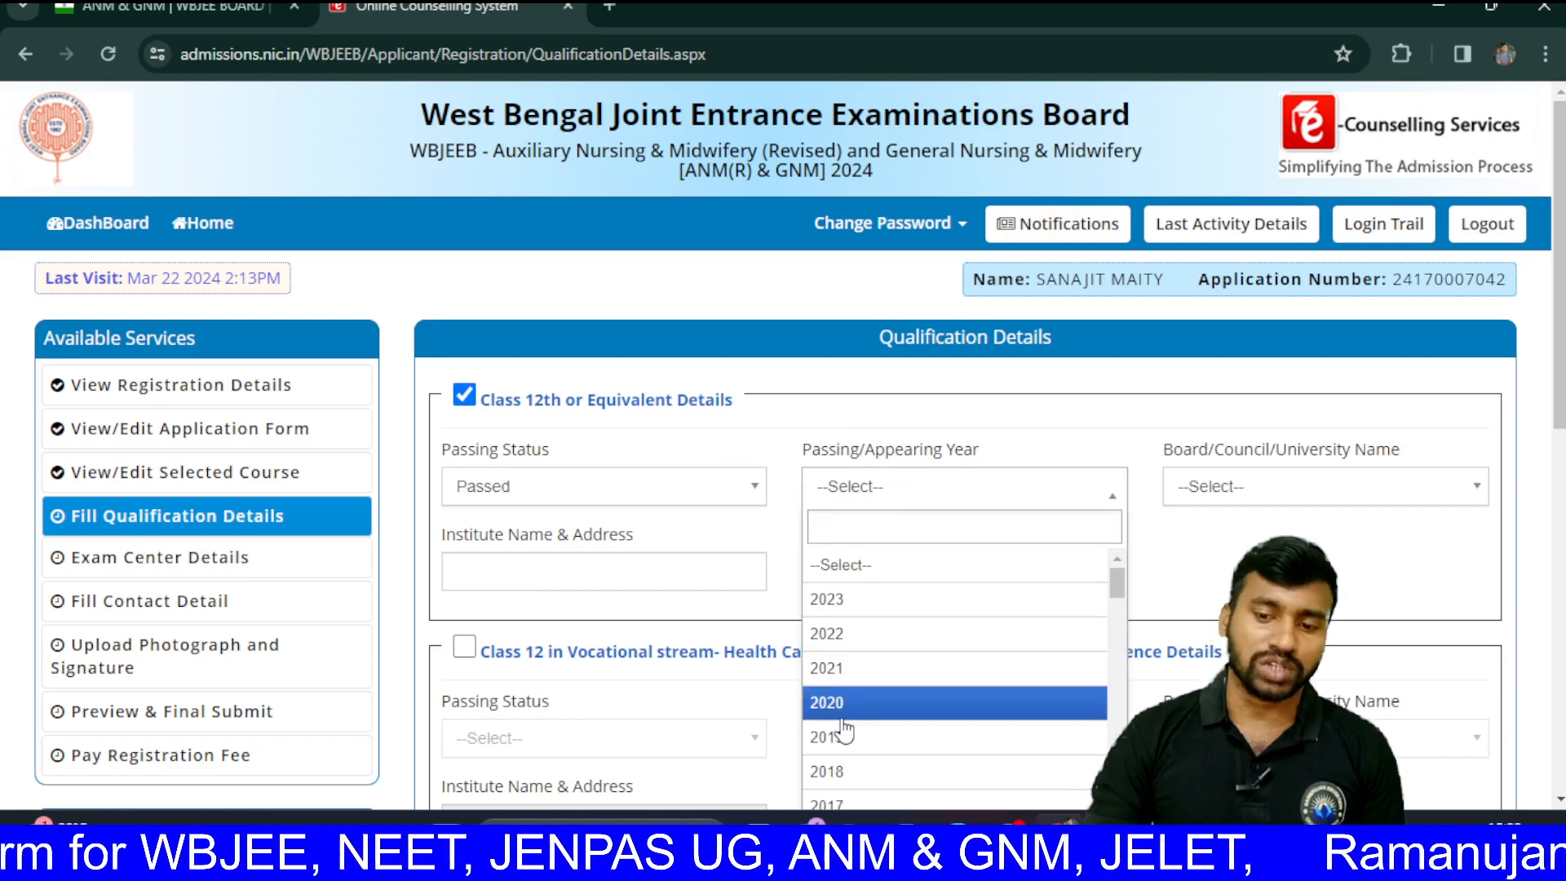
scroll(840, 730, down, 6)
scroll(844, 731, down, 5)
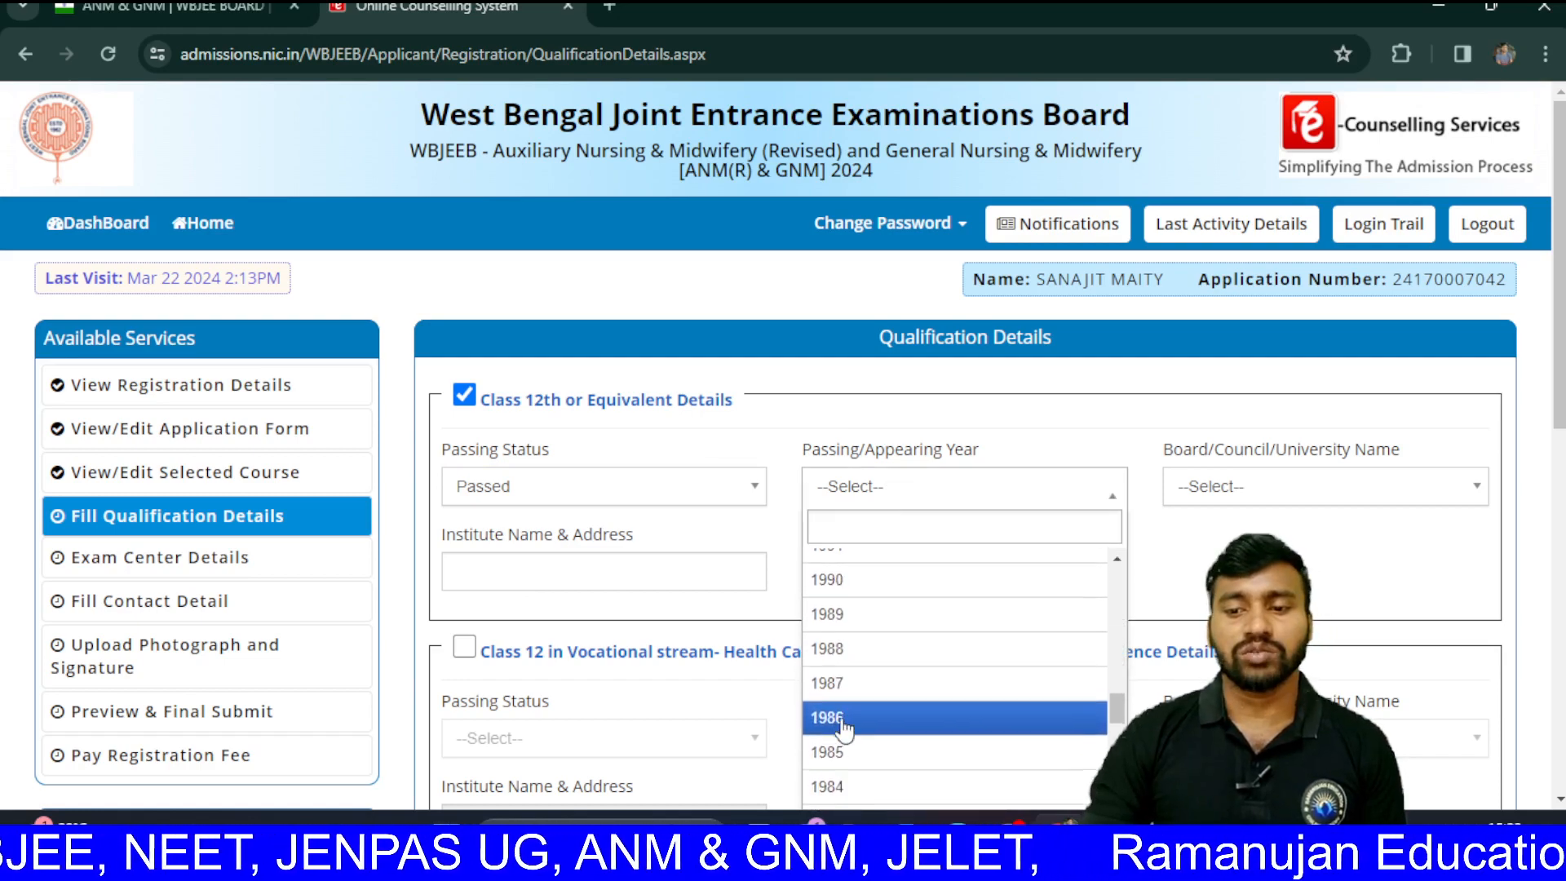
scroll(844, 730, up, 10)
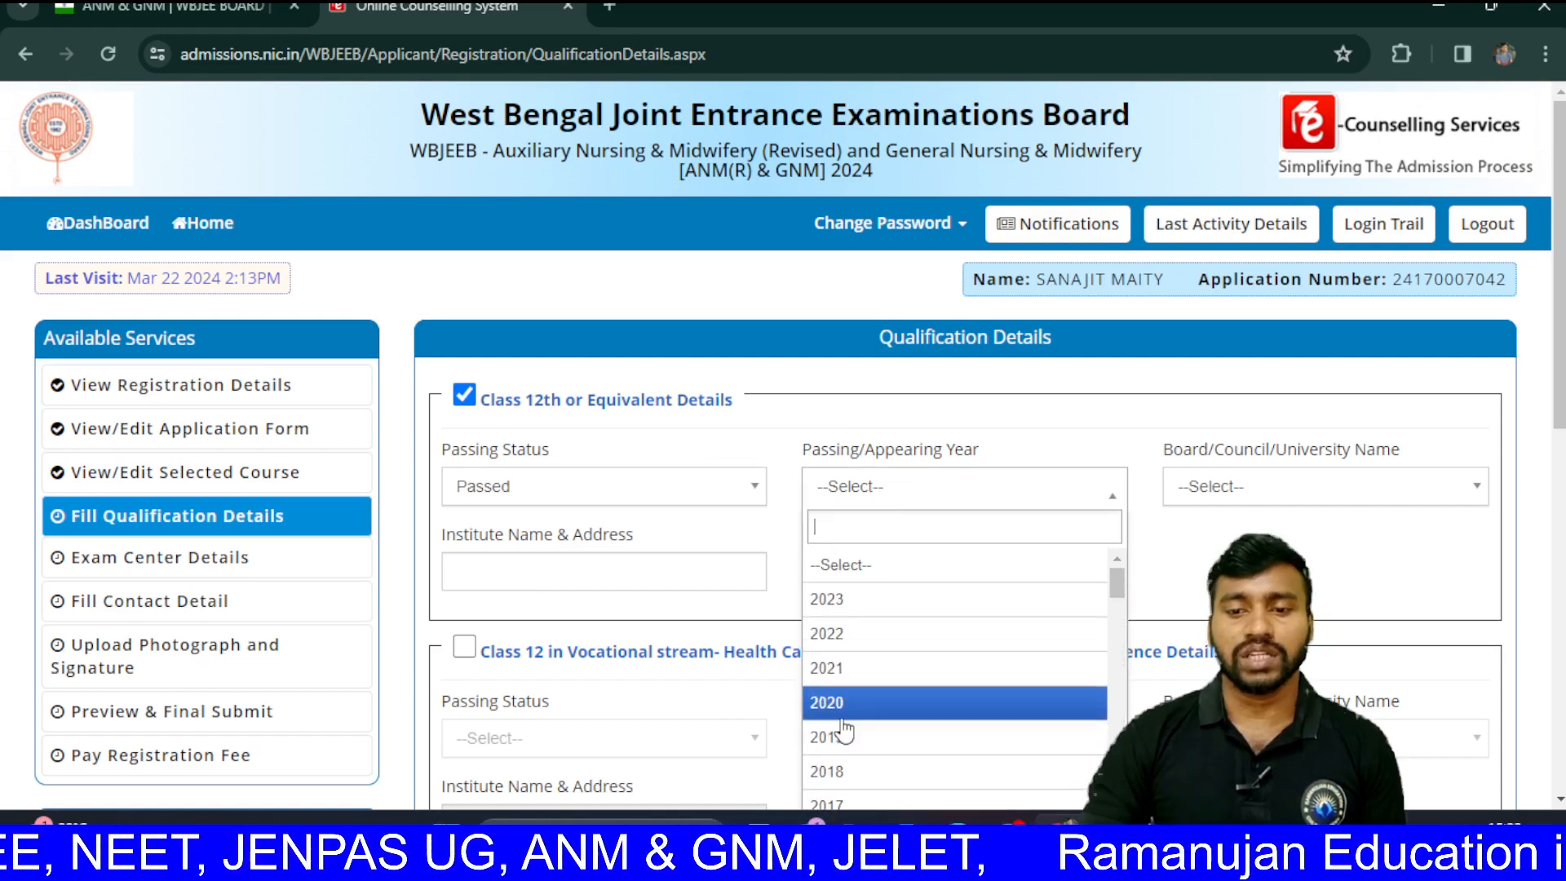
click(644, 481)
click(530, 637)
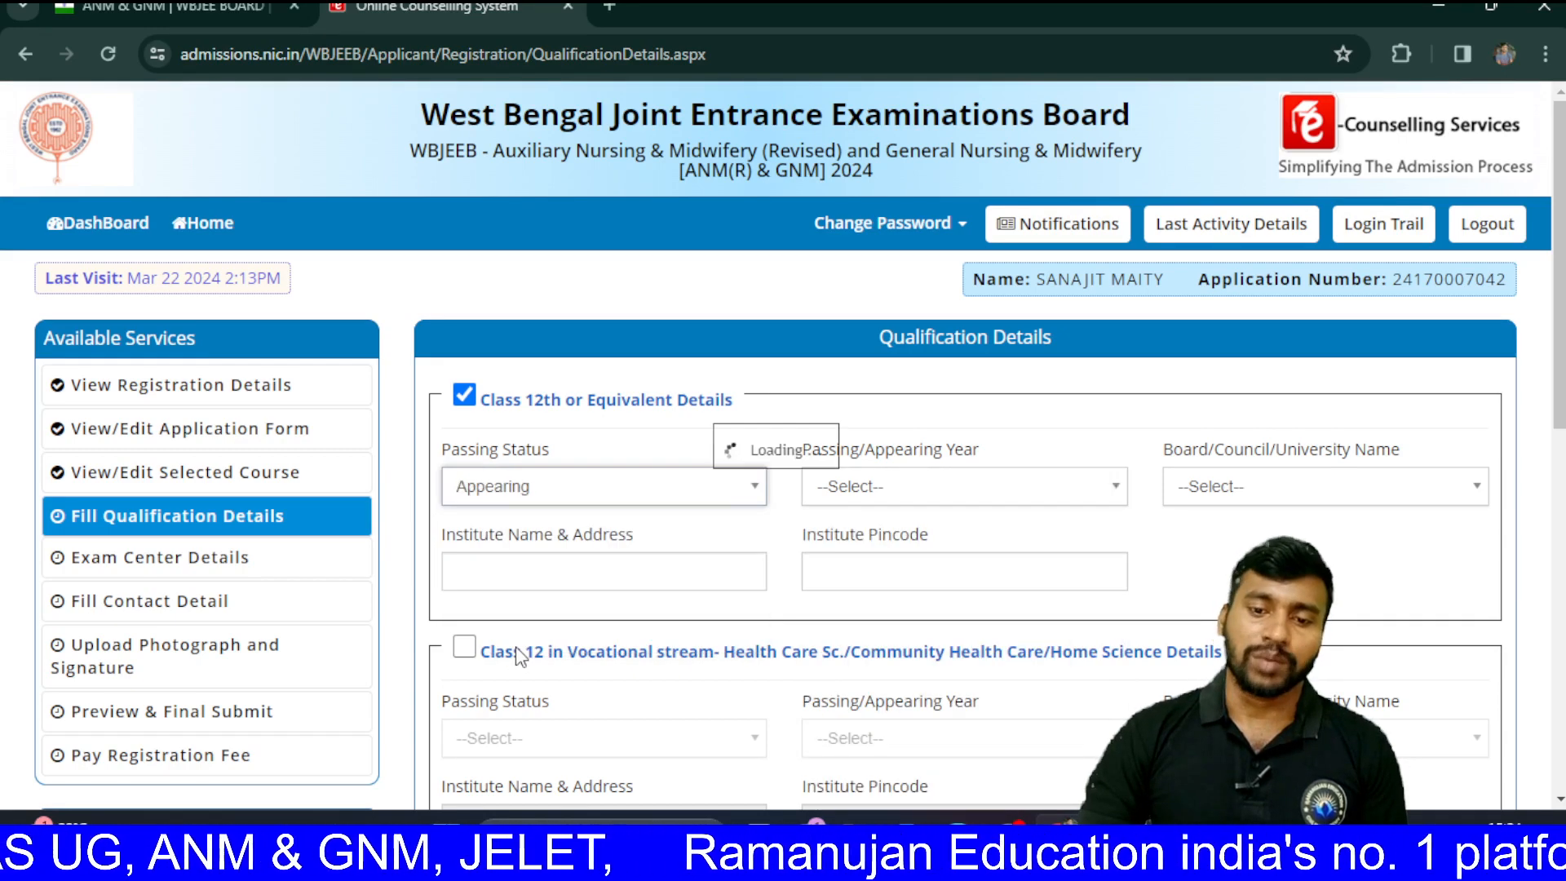
click(984, 485)
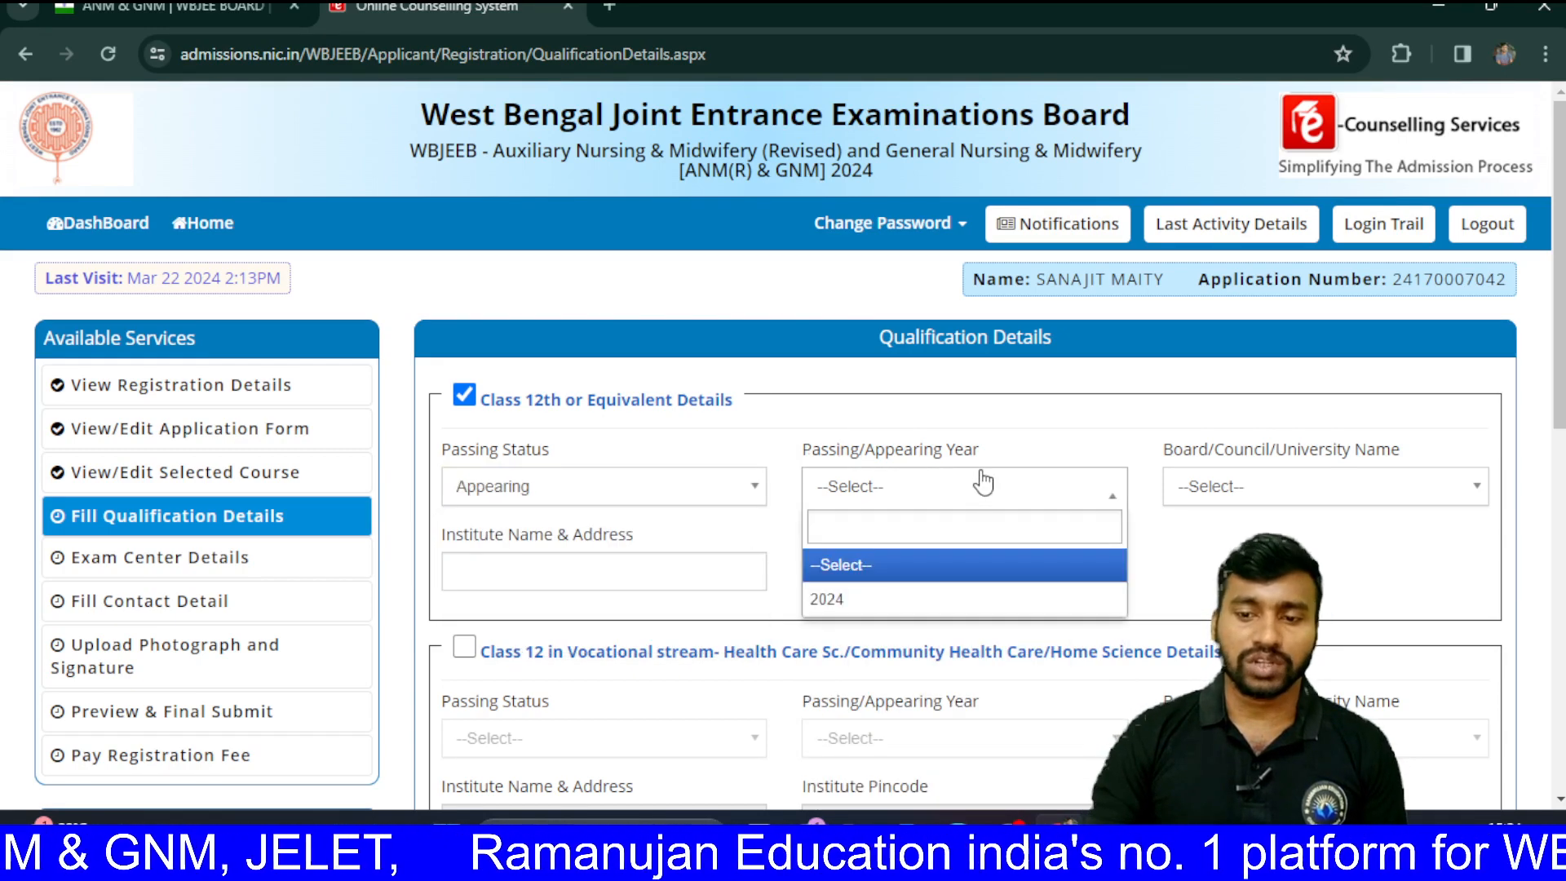
click(875, 602)
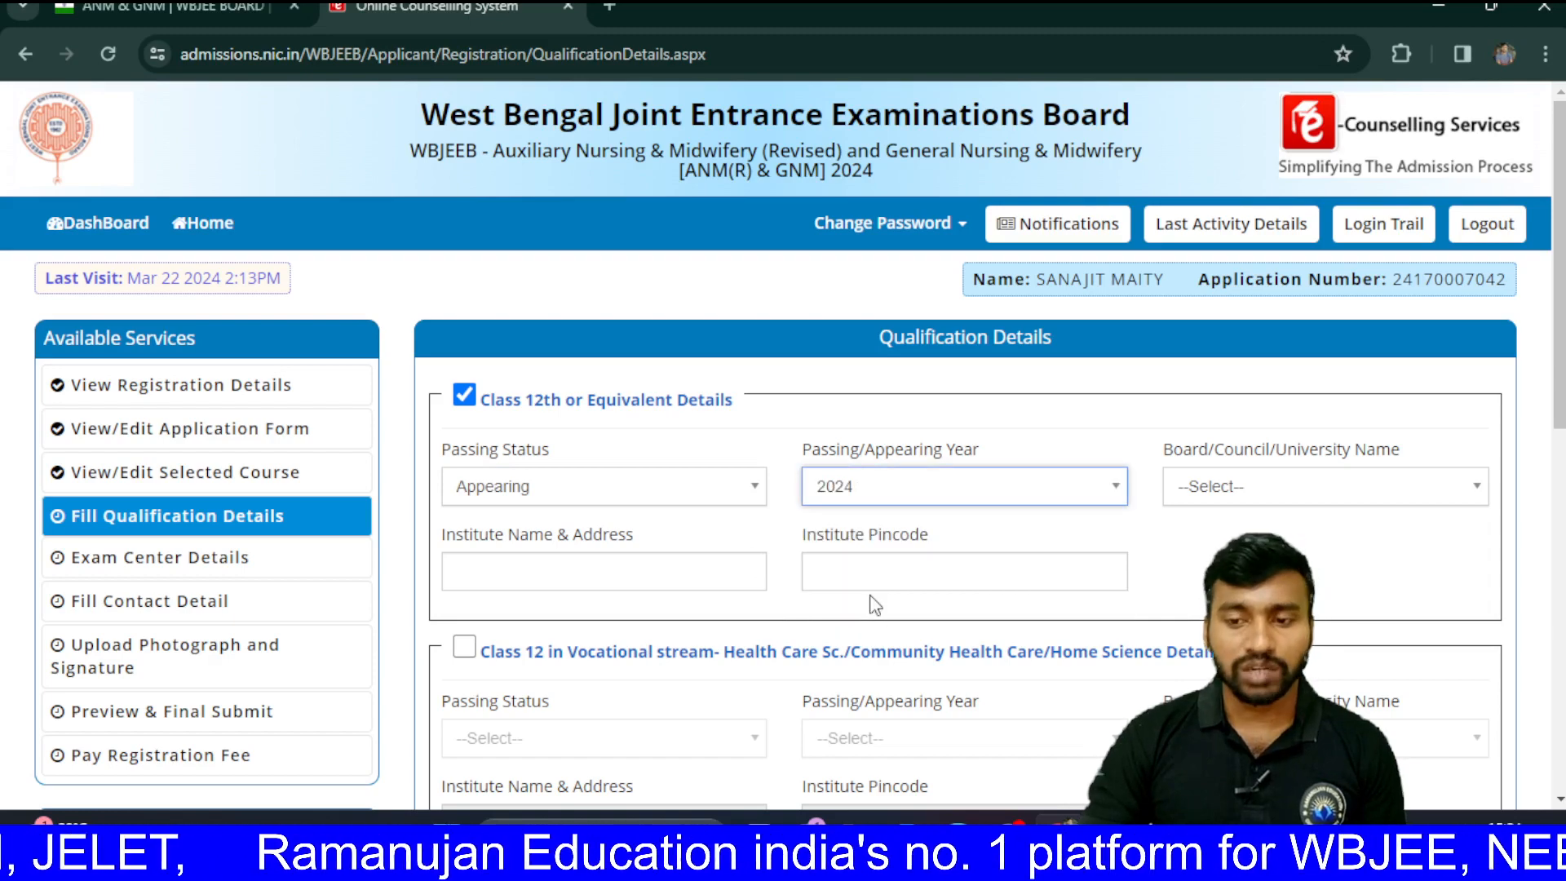
Step: Pick the West Bengal higher secondary council as the board by typing 'WE'
click(1311, 490)
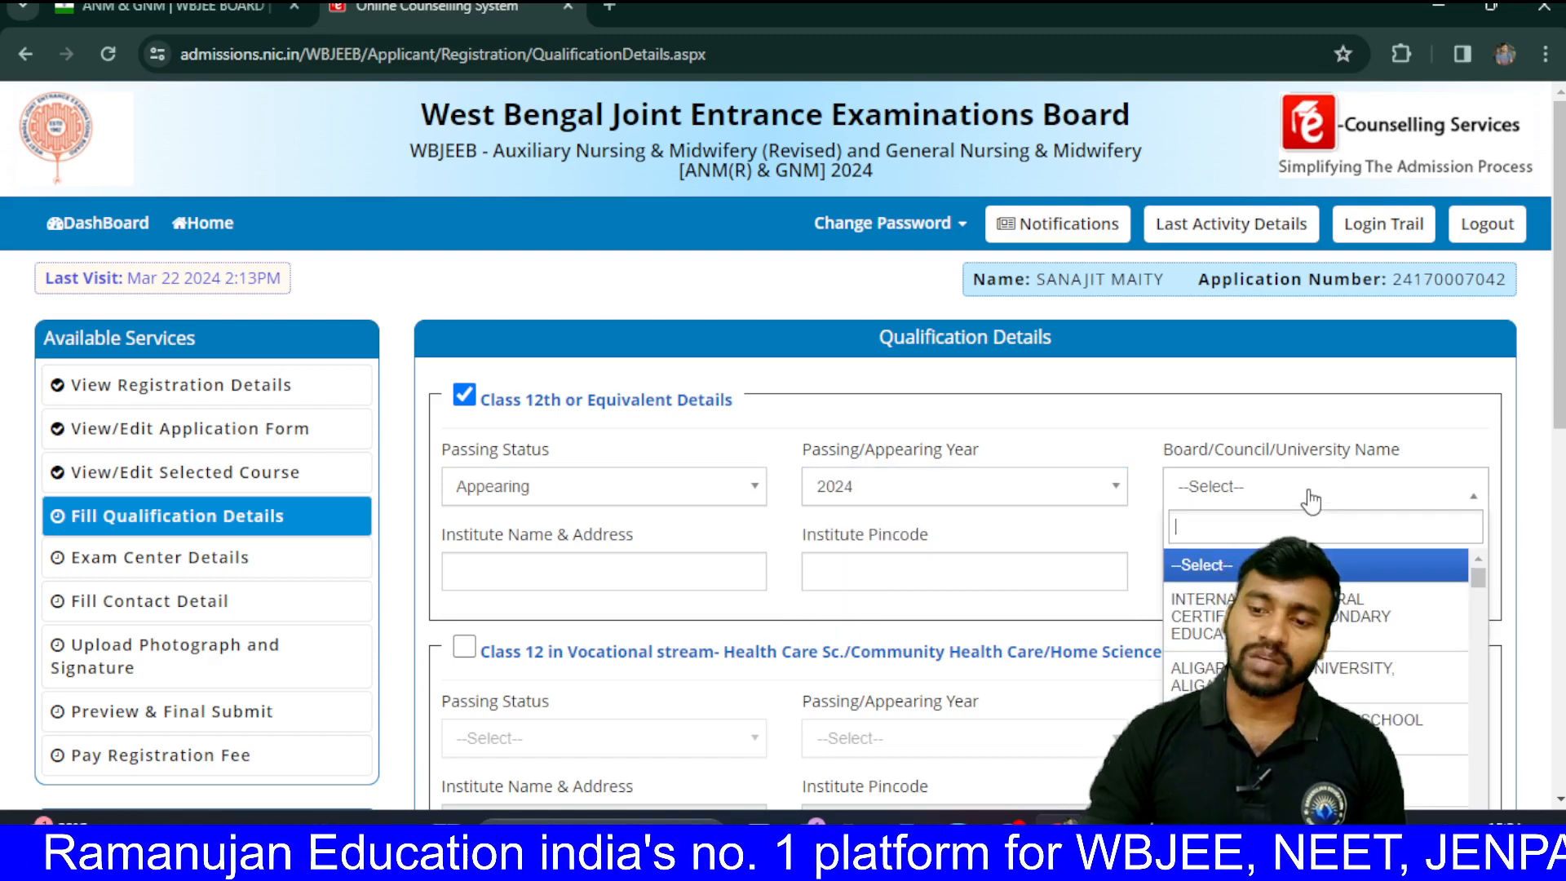
scroll(1311, 502, down, 1)
scroll(1311, 502, up, 1)
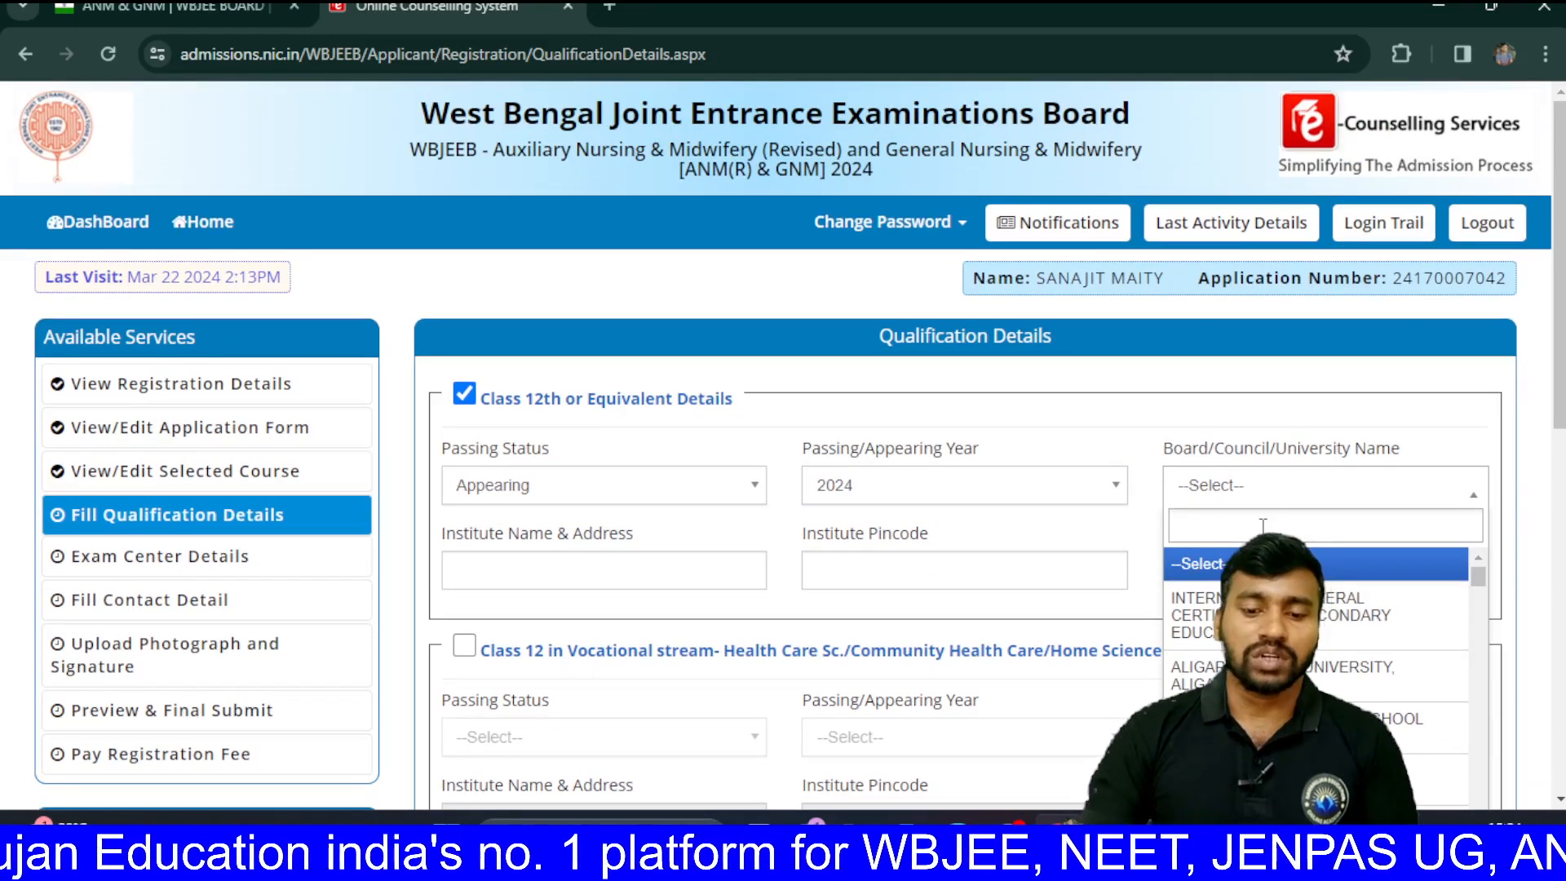
text(W)
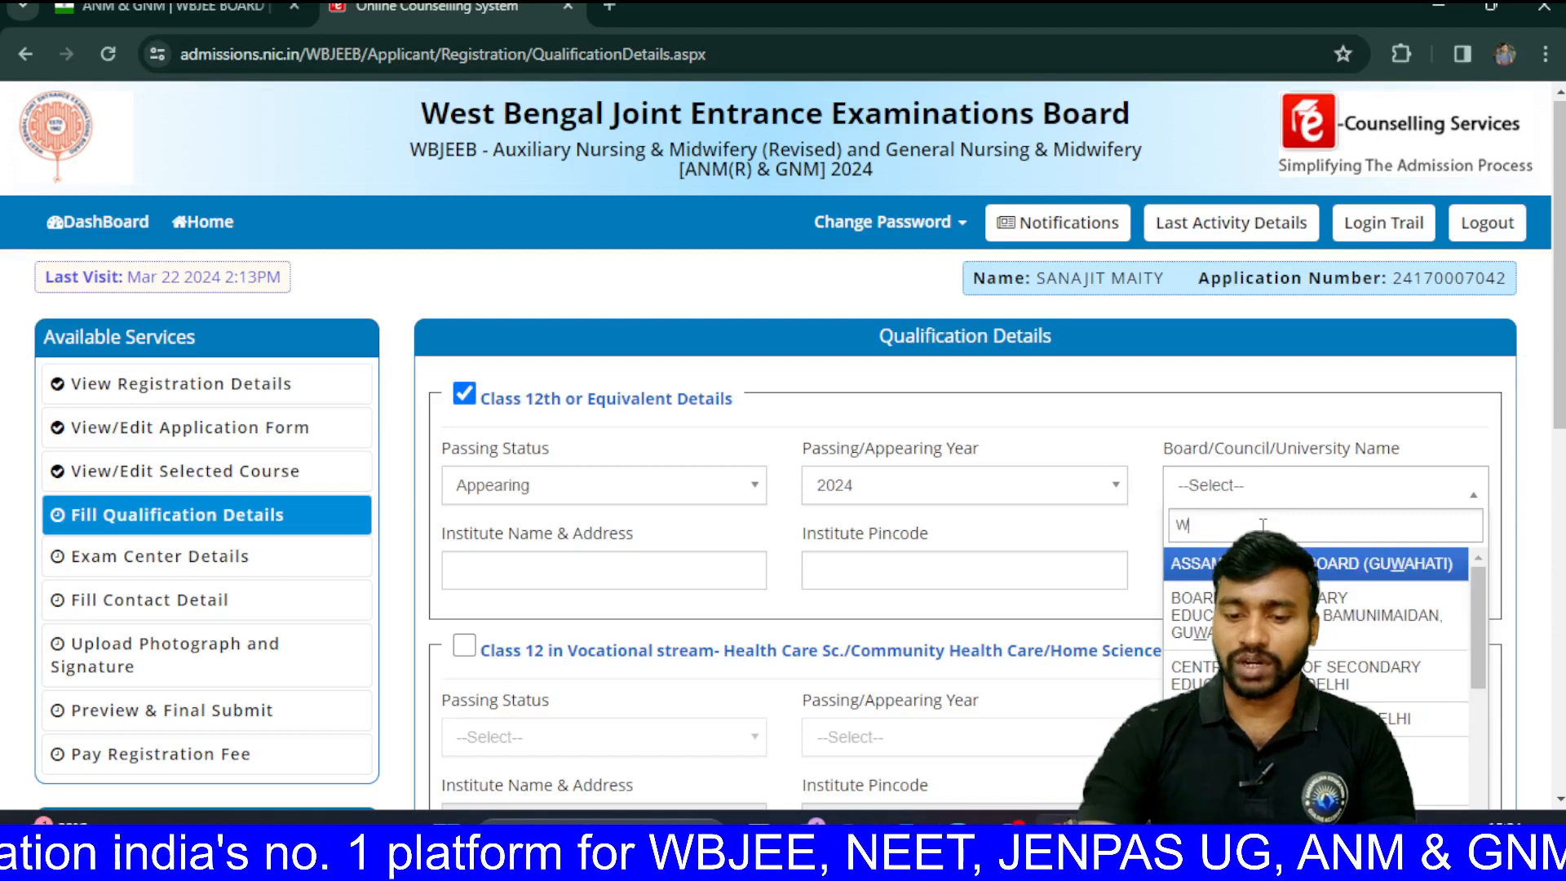
text(EST BE)
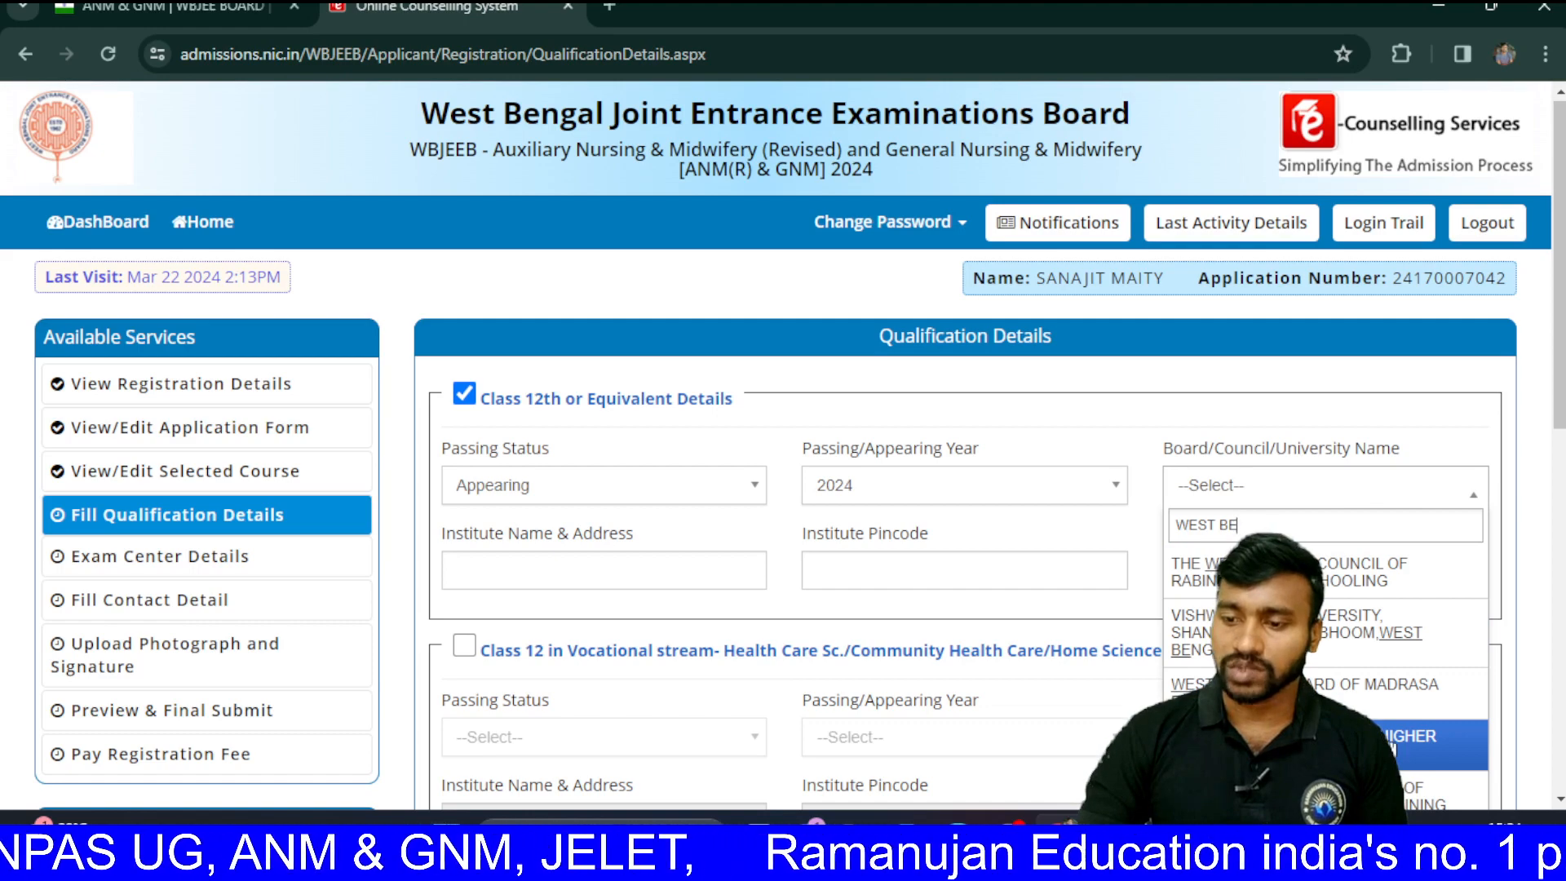
key(Return)
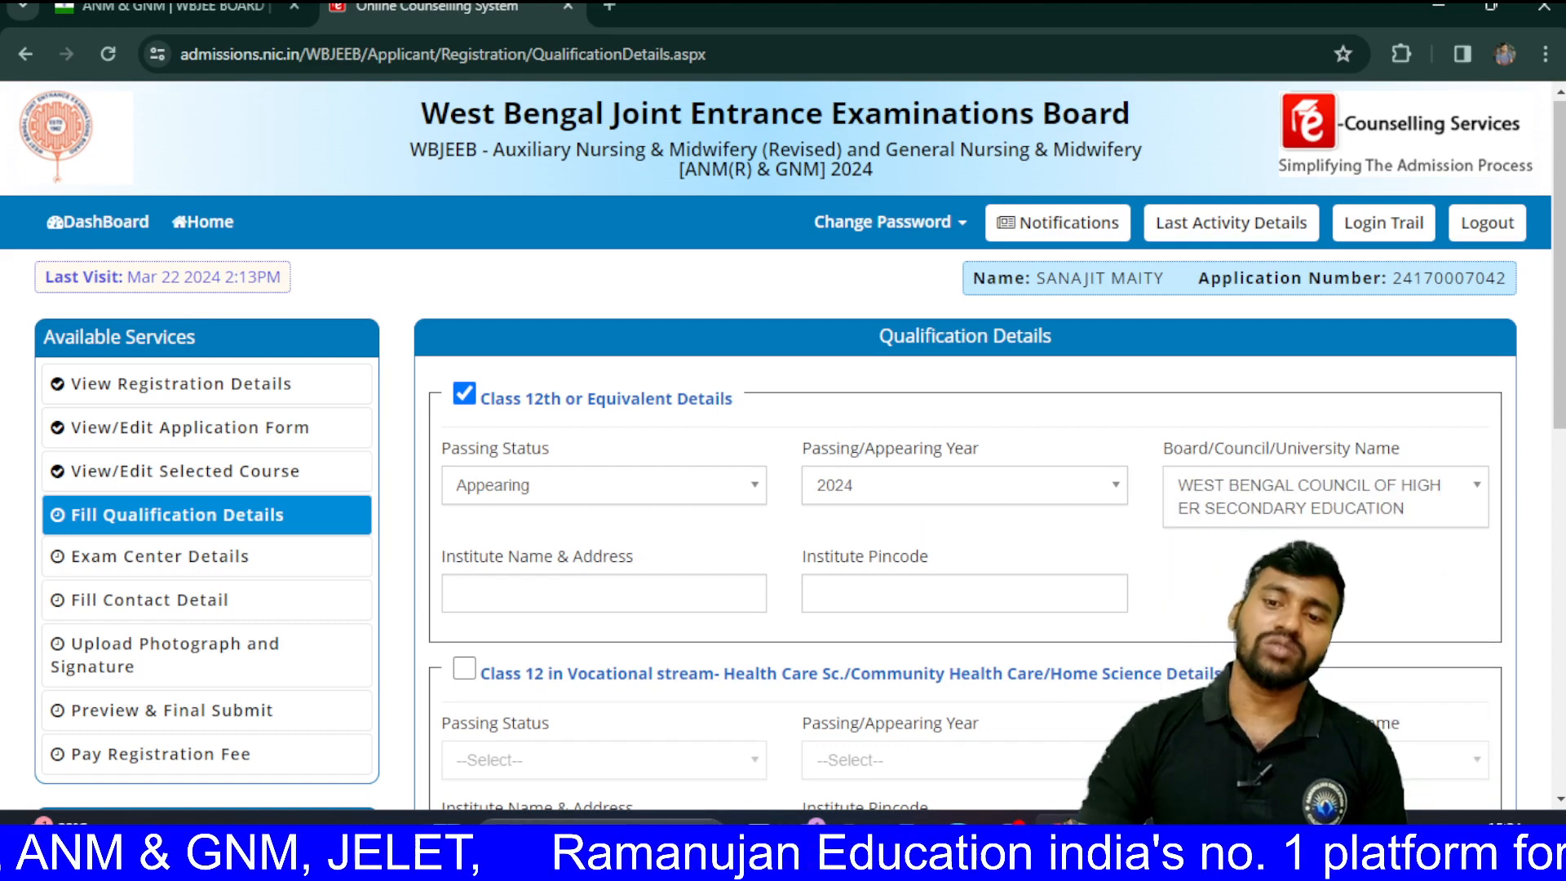
Step: Enter the institute name and address and the institute pincode 721635
click(688, 602)
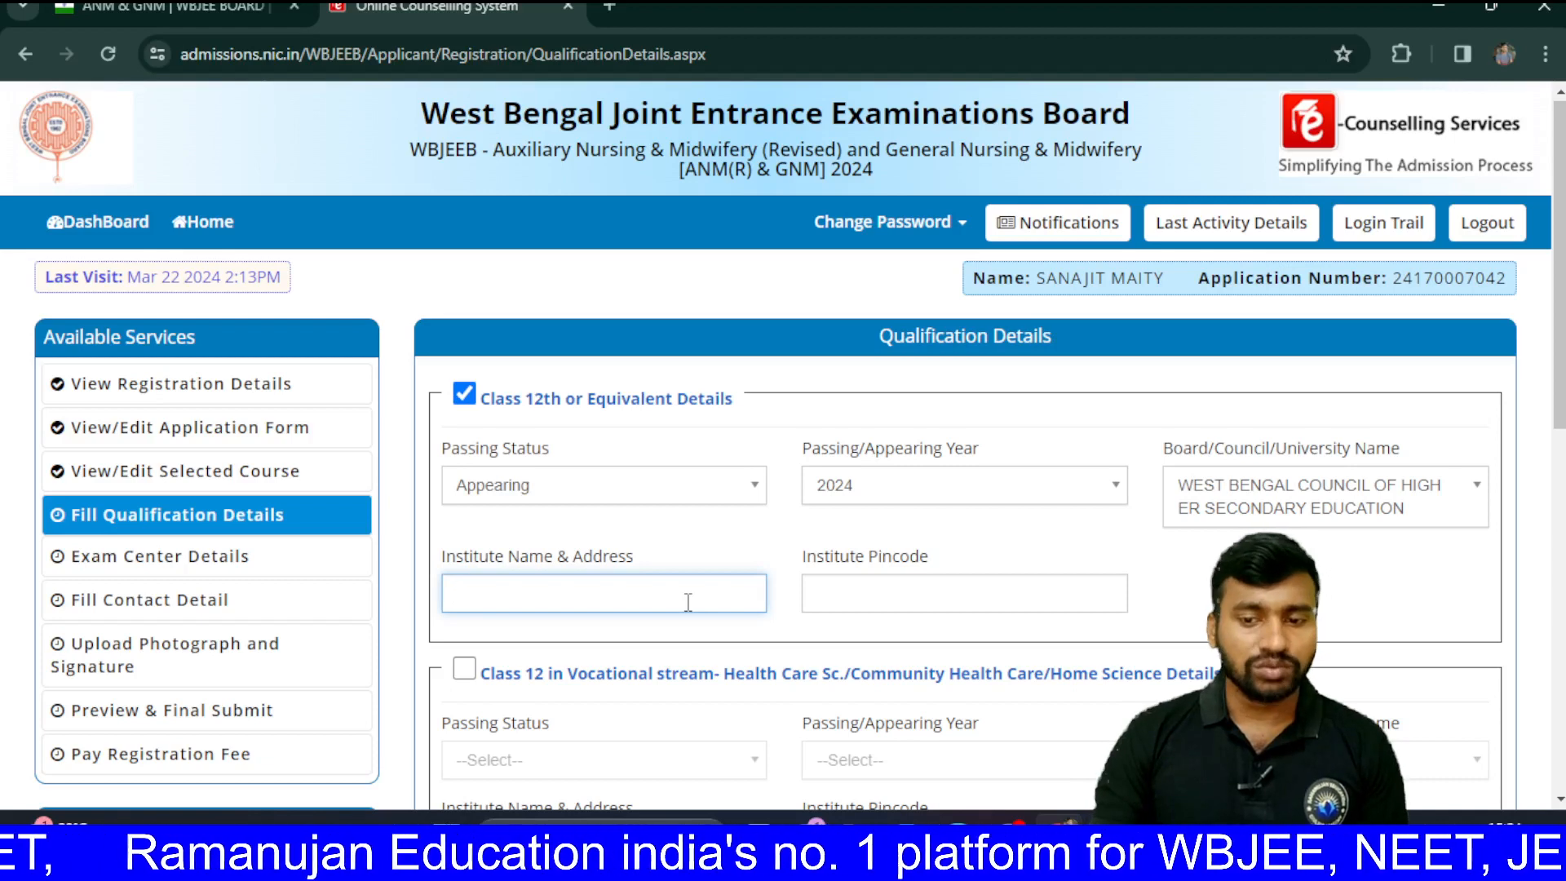
scroll(688, 602, down, 3)
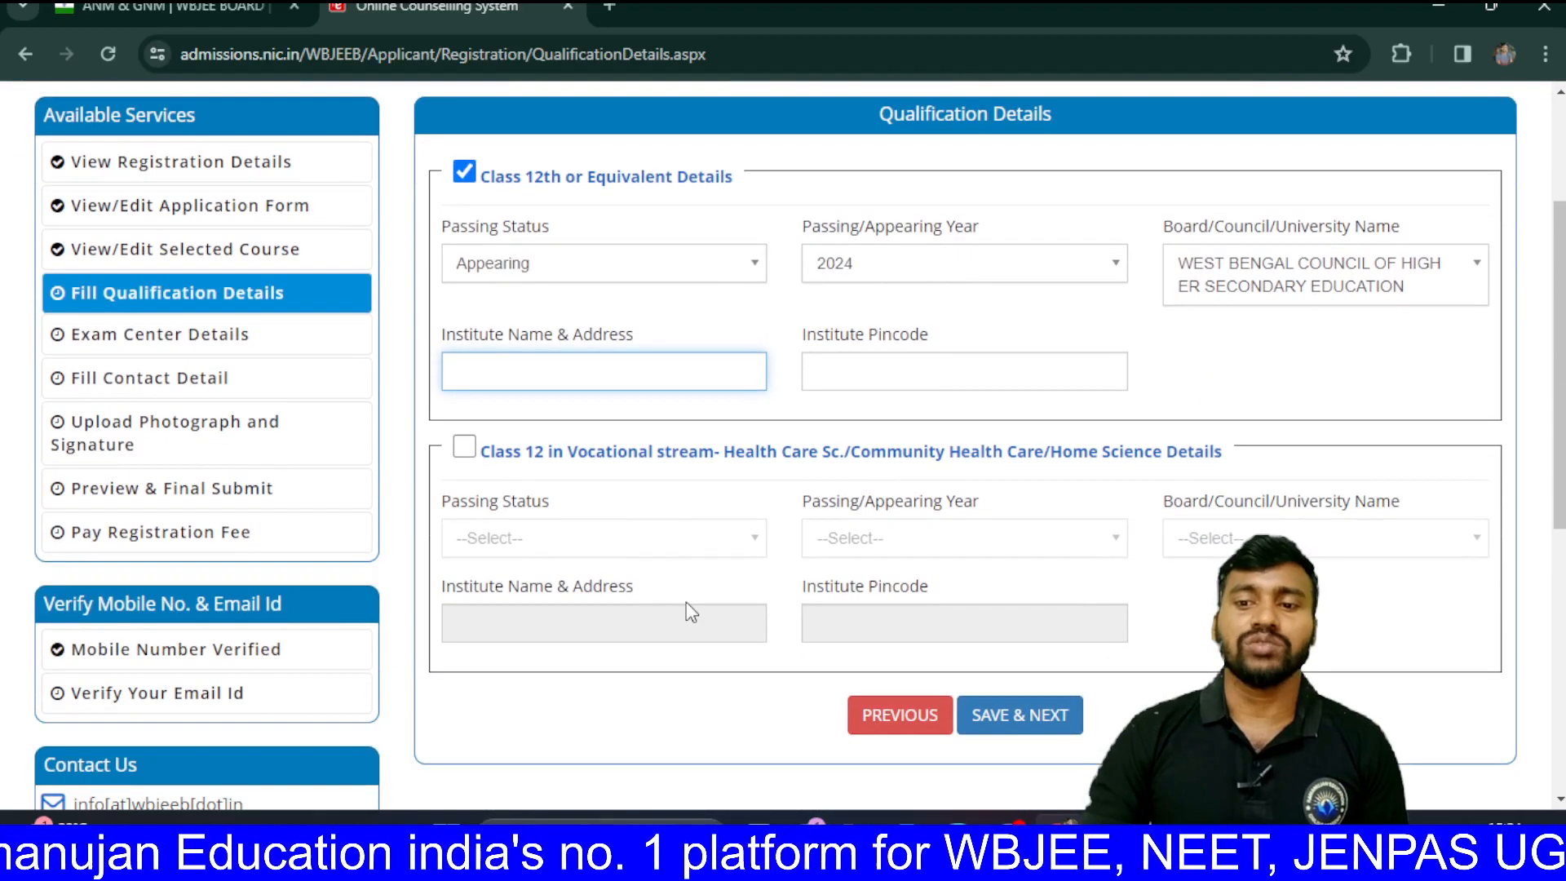
click(912, 361)
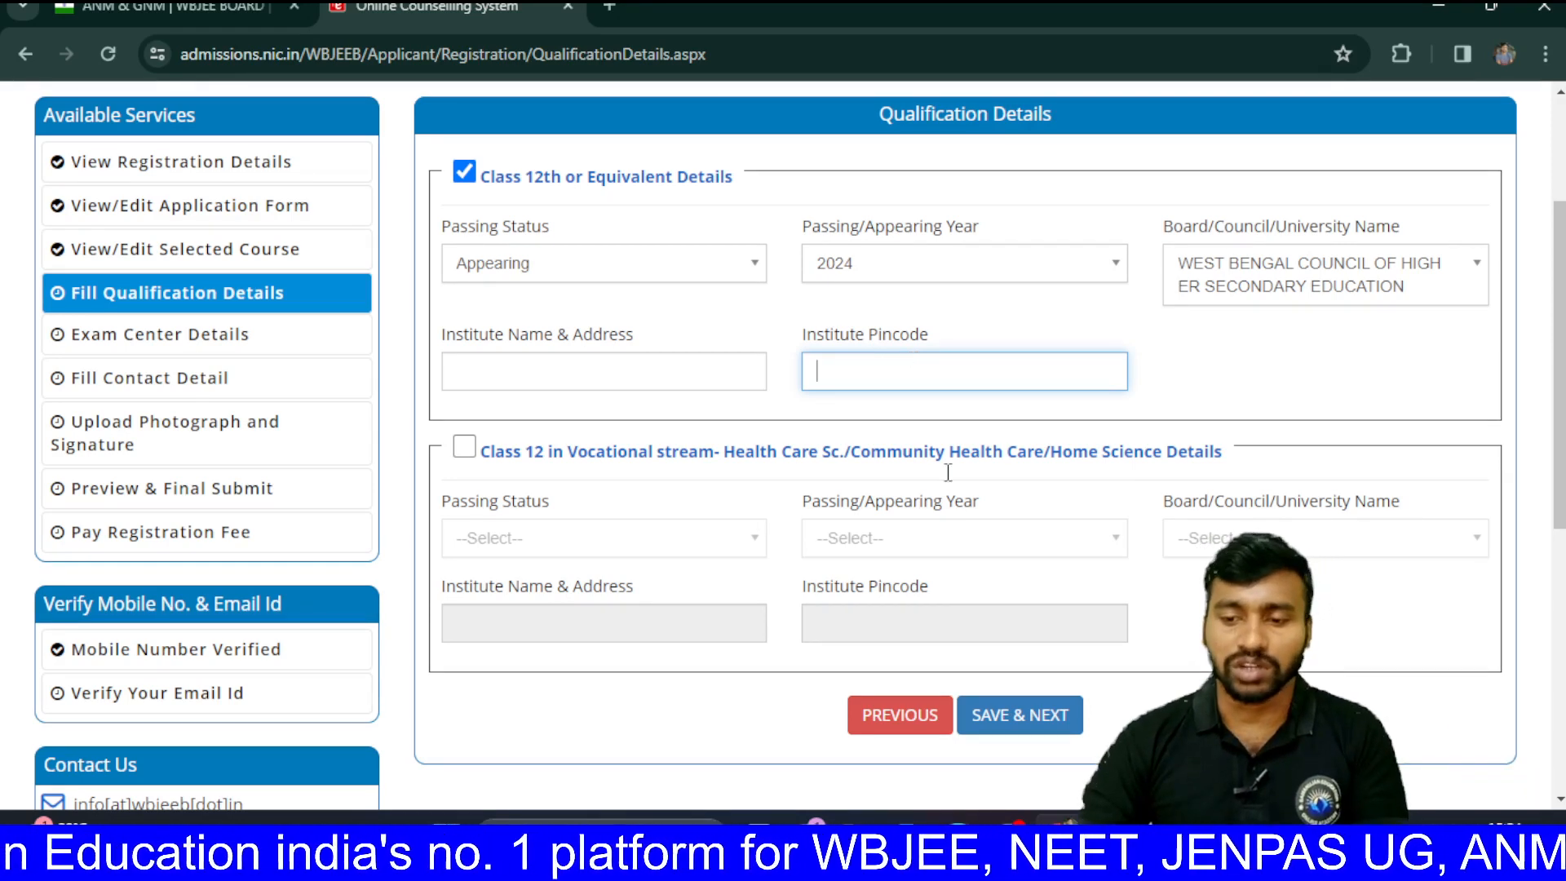
mouse_move(1010, 840)
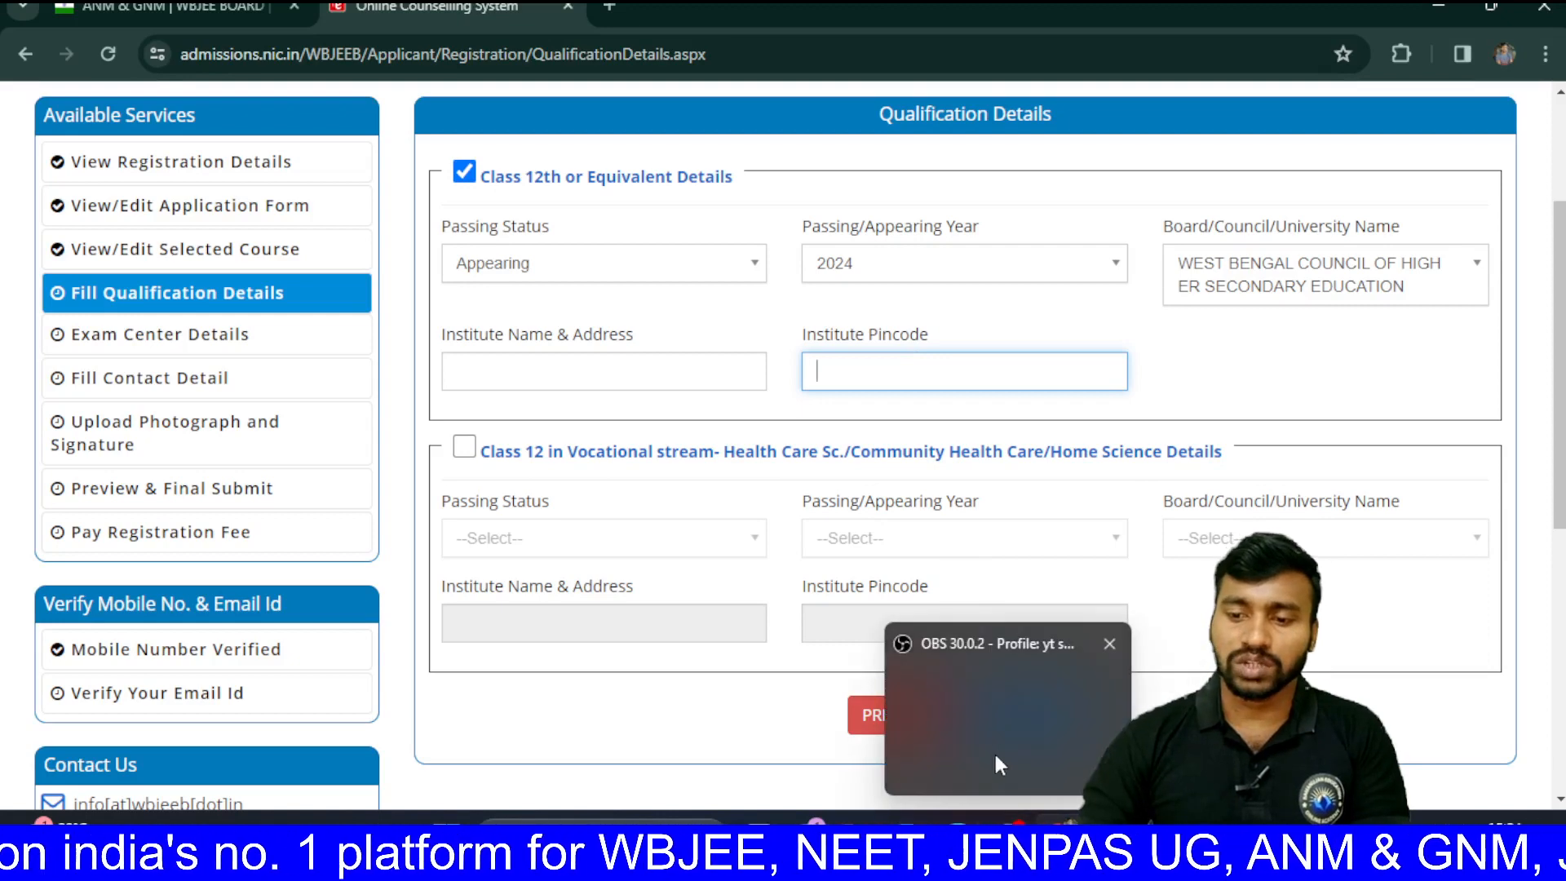
click(988, 706)
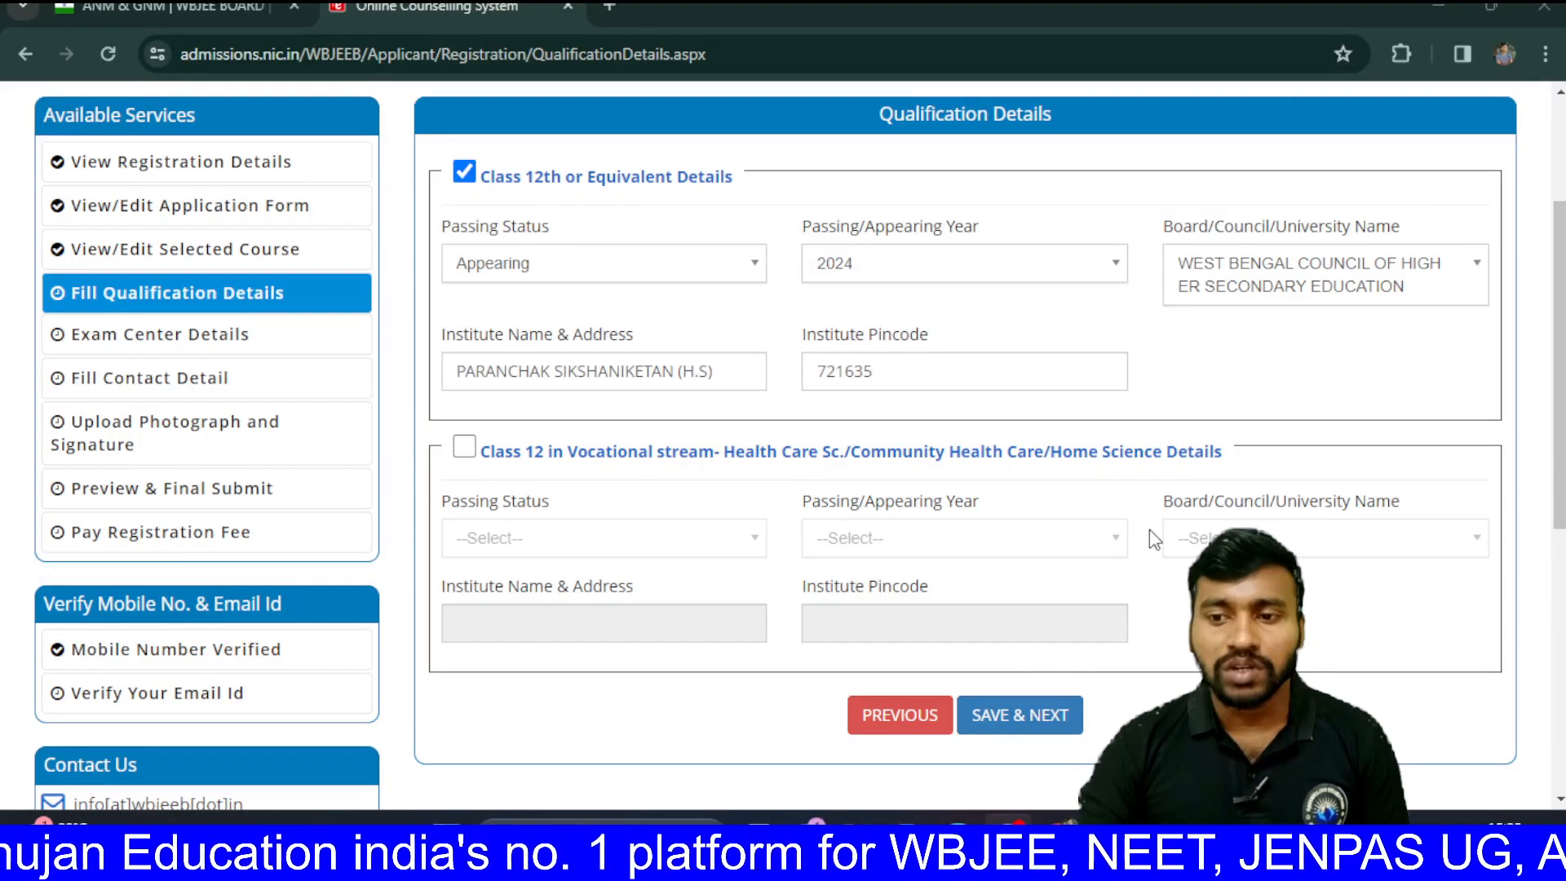
click(1338, 31)
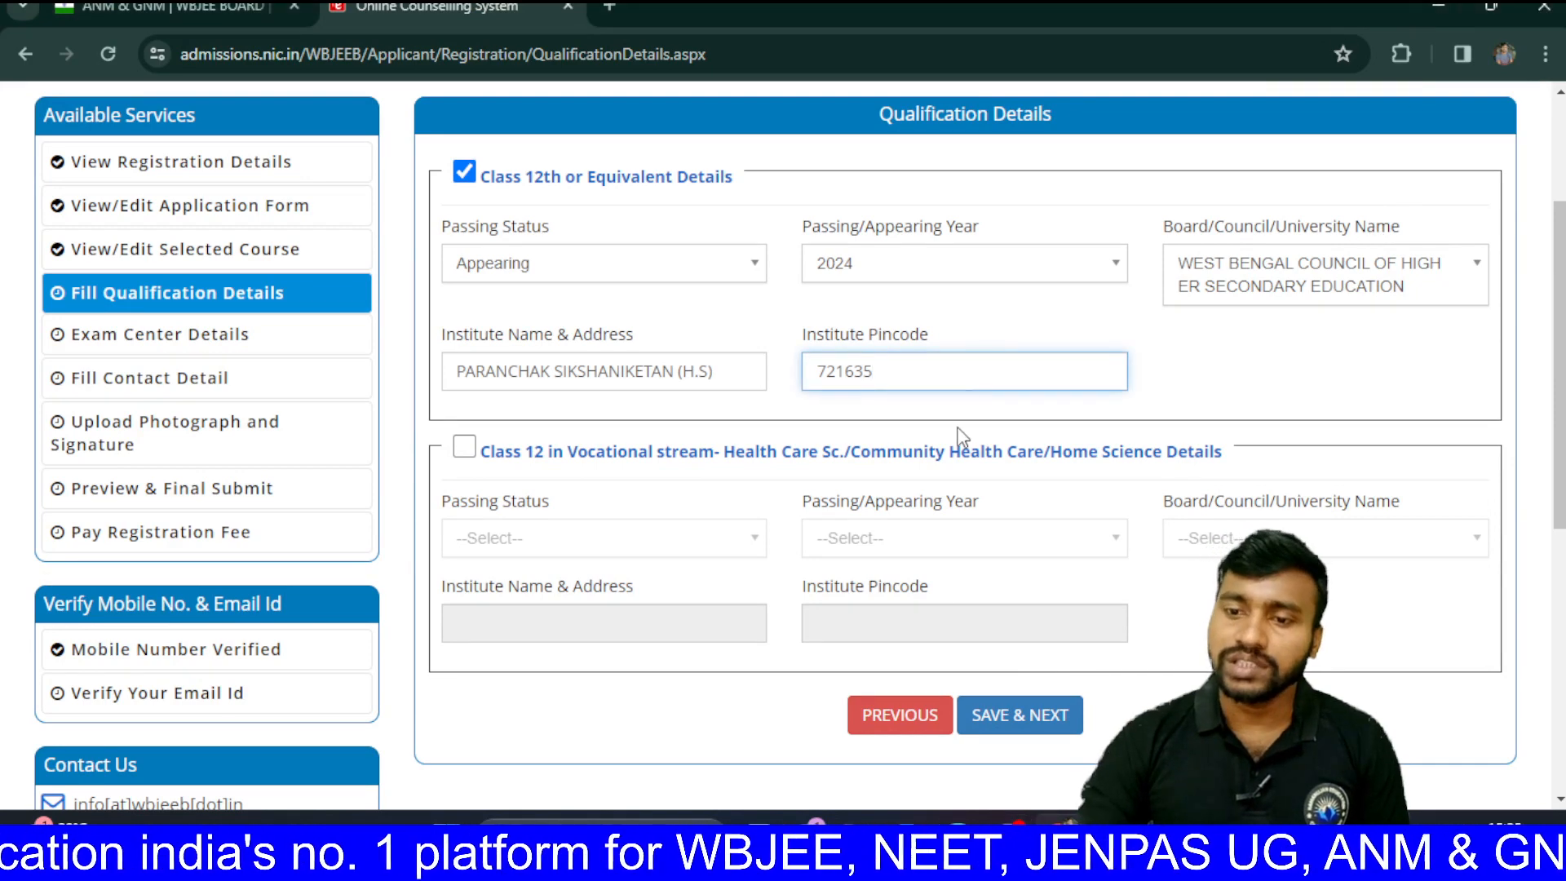
scroll(963, 439, down, 1)
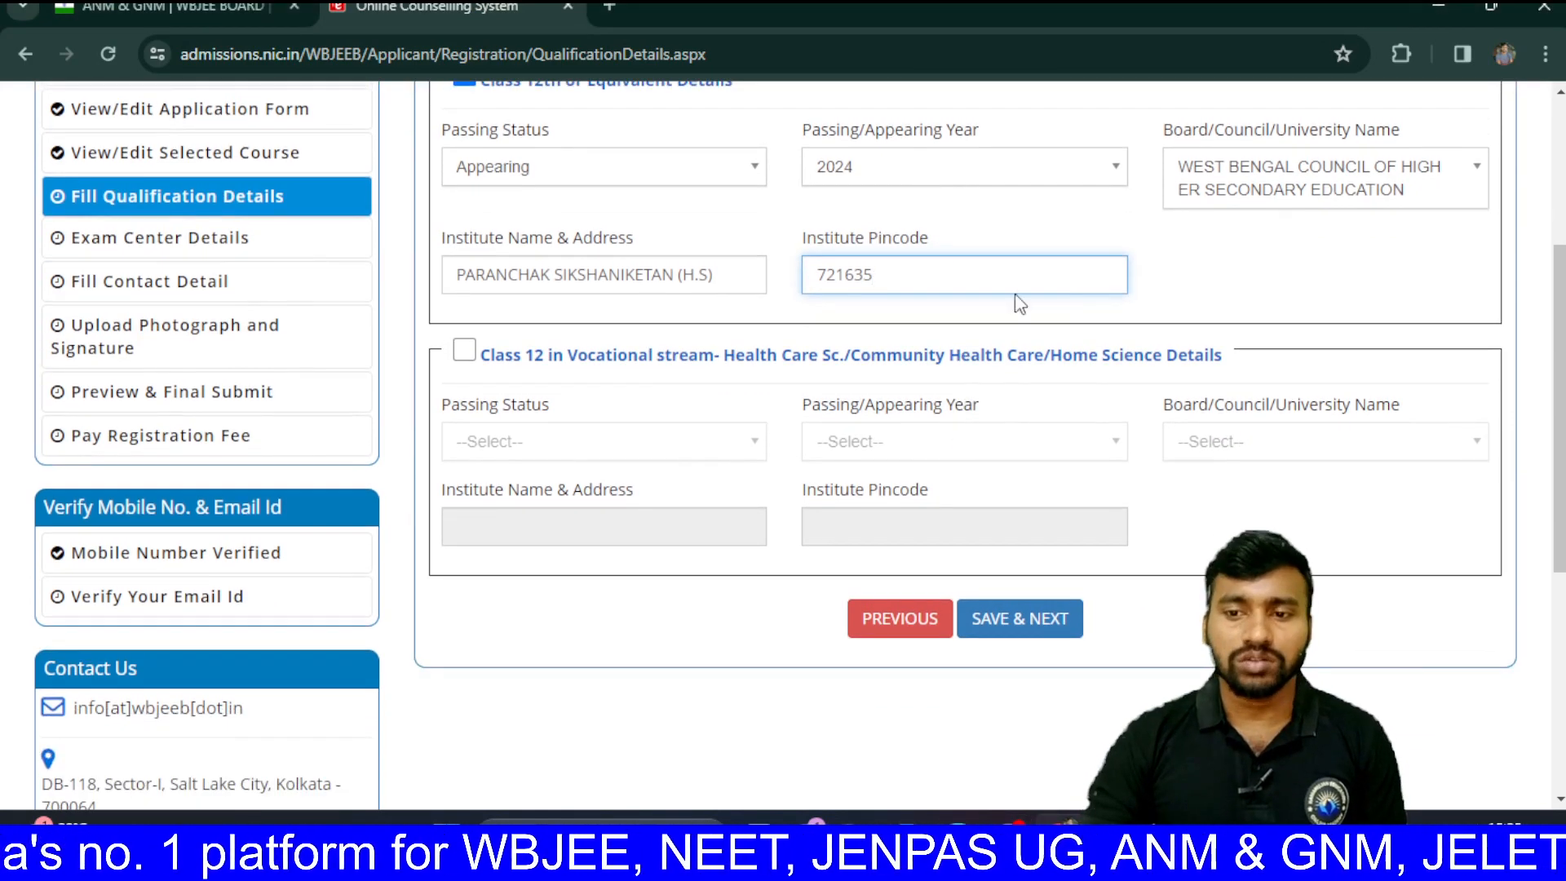
scroll(1003, 371, down, 1)
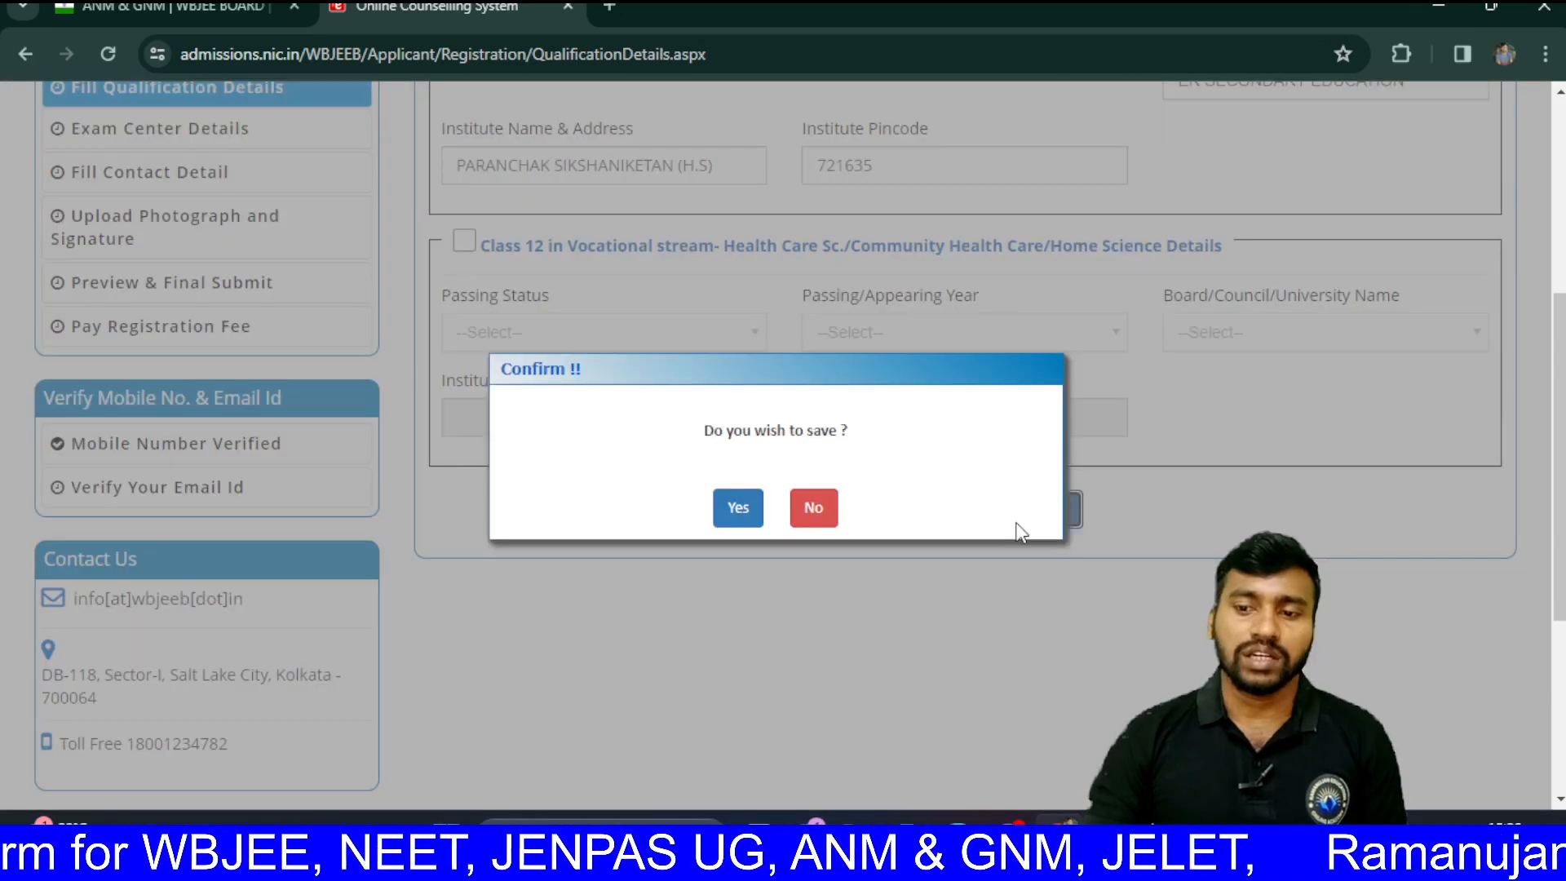
Step: Trim the institute name to PARANCHAK SIKSHANIKETAN by deleting '(H.S)', then save the qualification details
click(1020, 514)
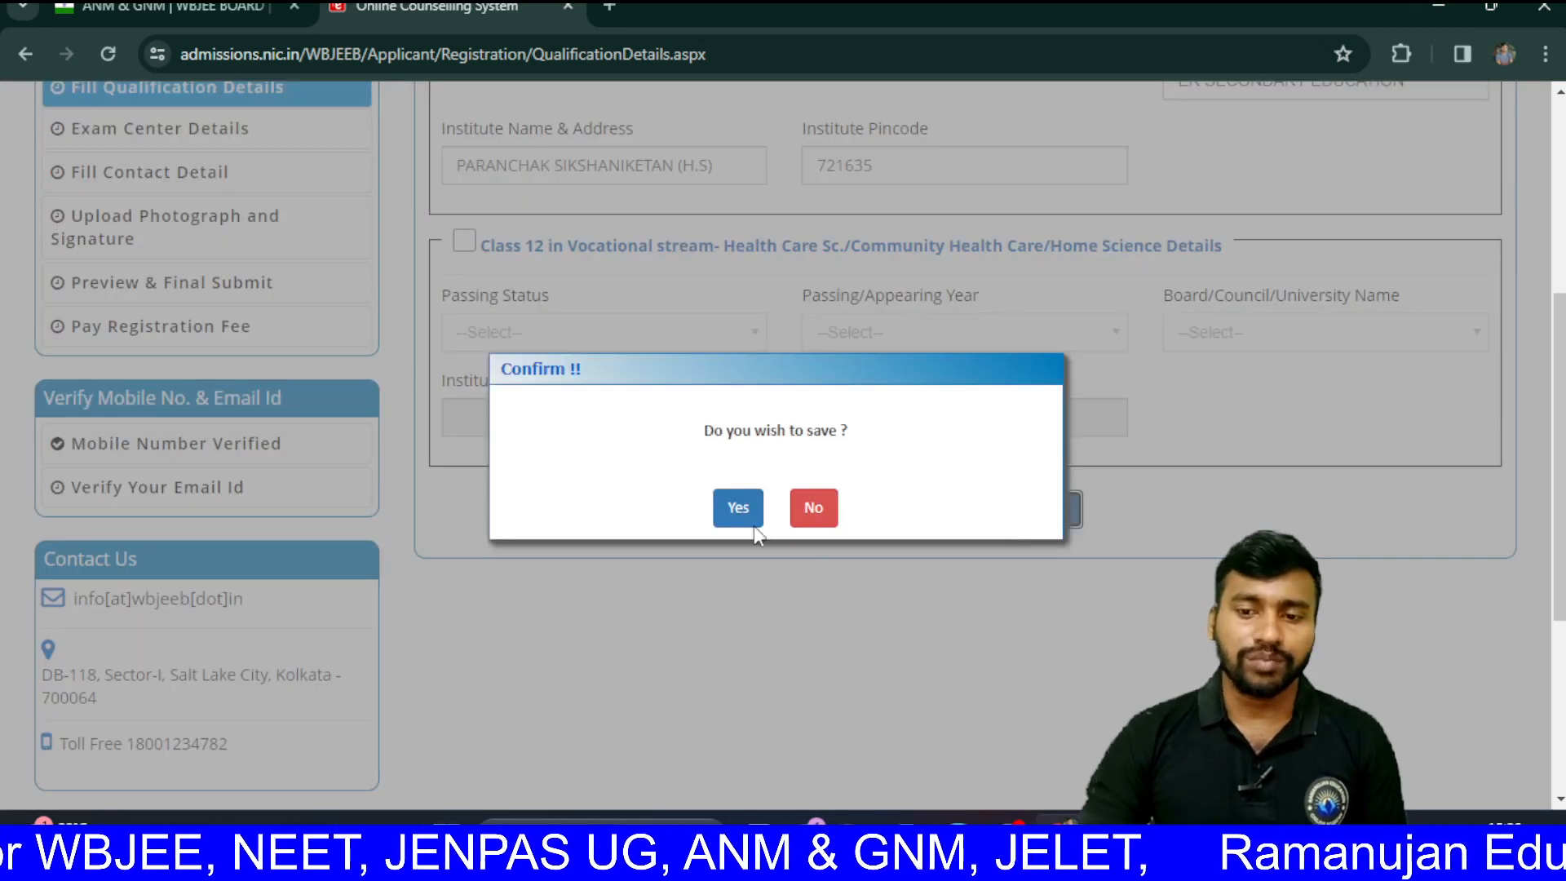
click(738, 508)
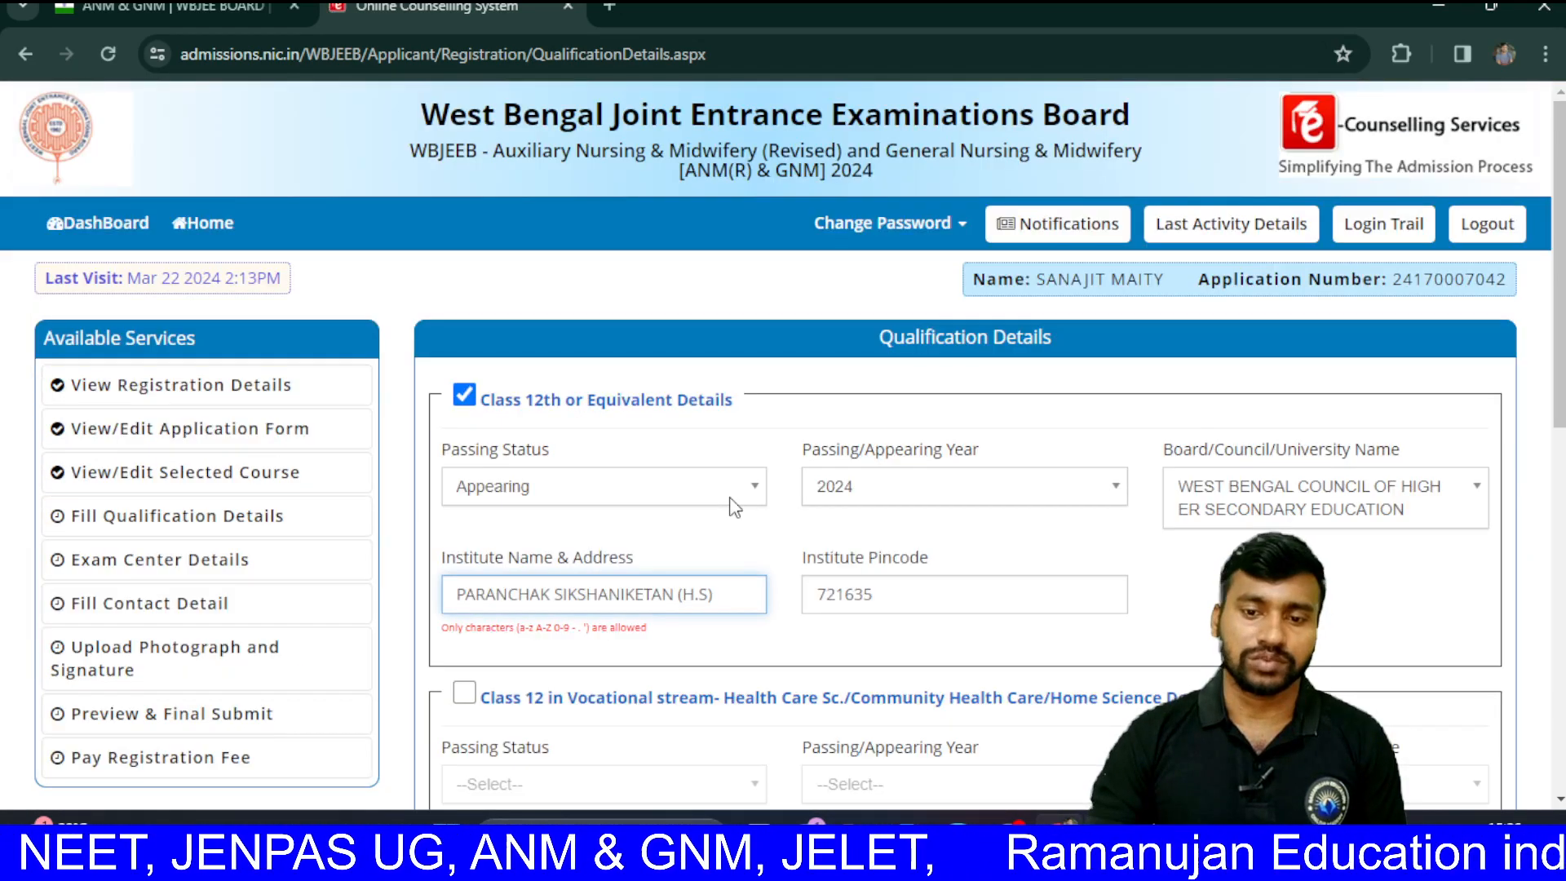
scroll(734, 507, down, 1)
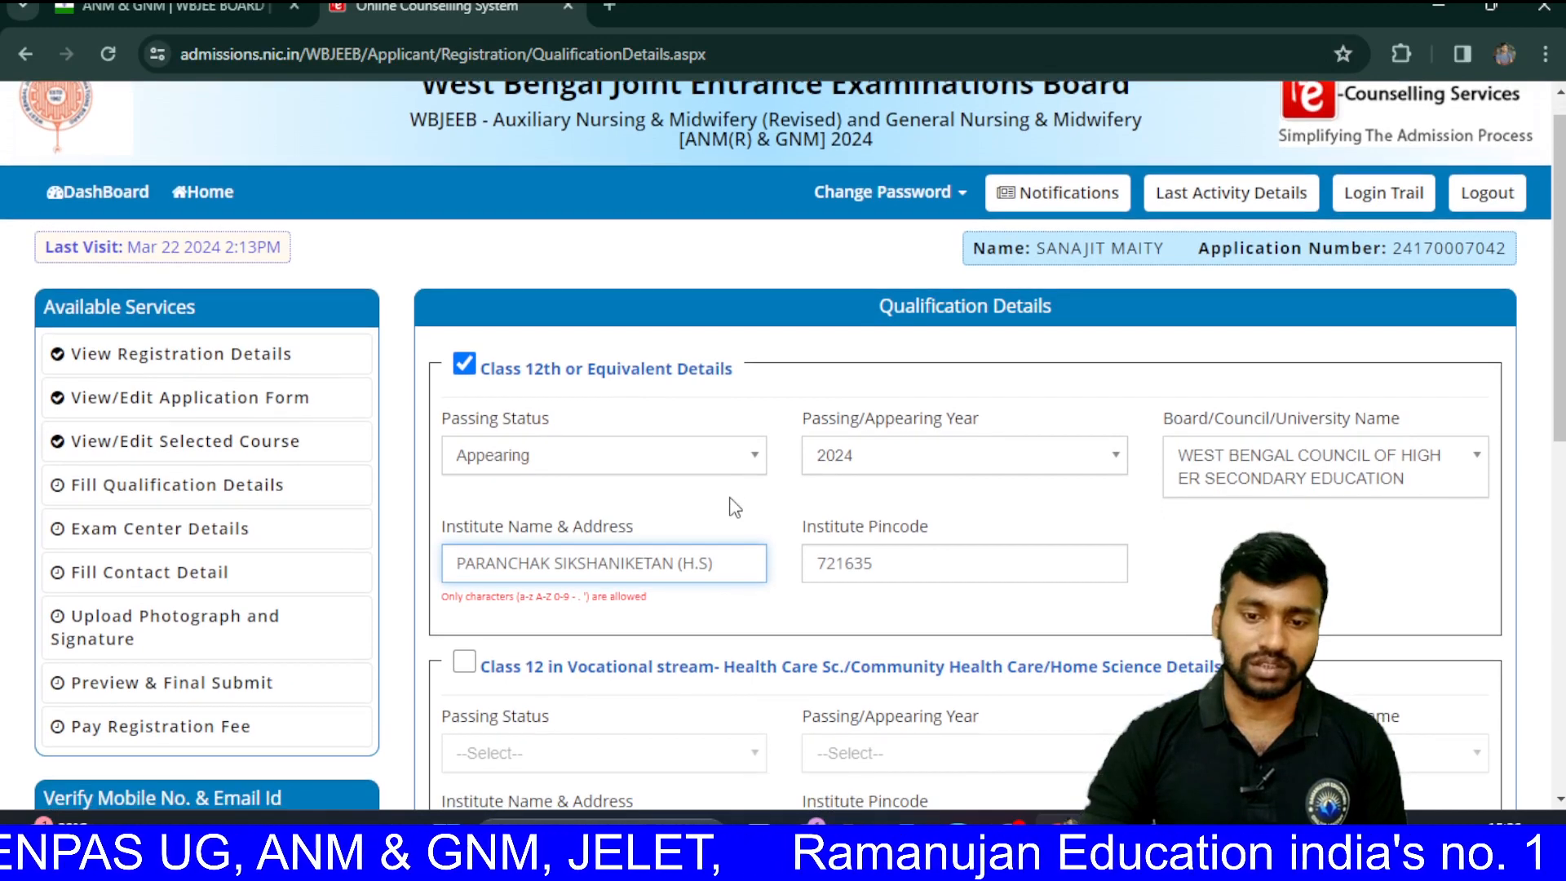
scroll(734, 508, down, 1)
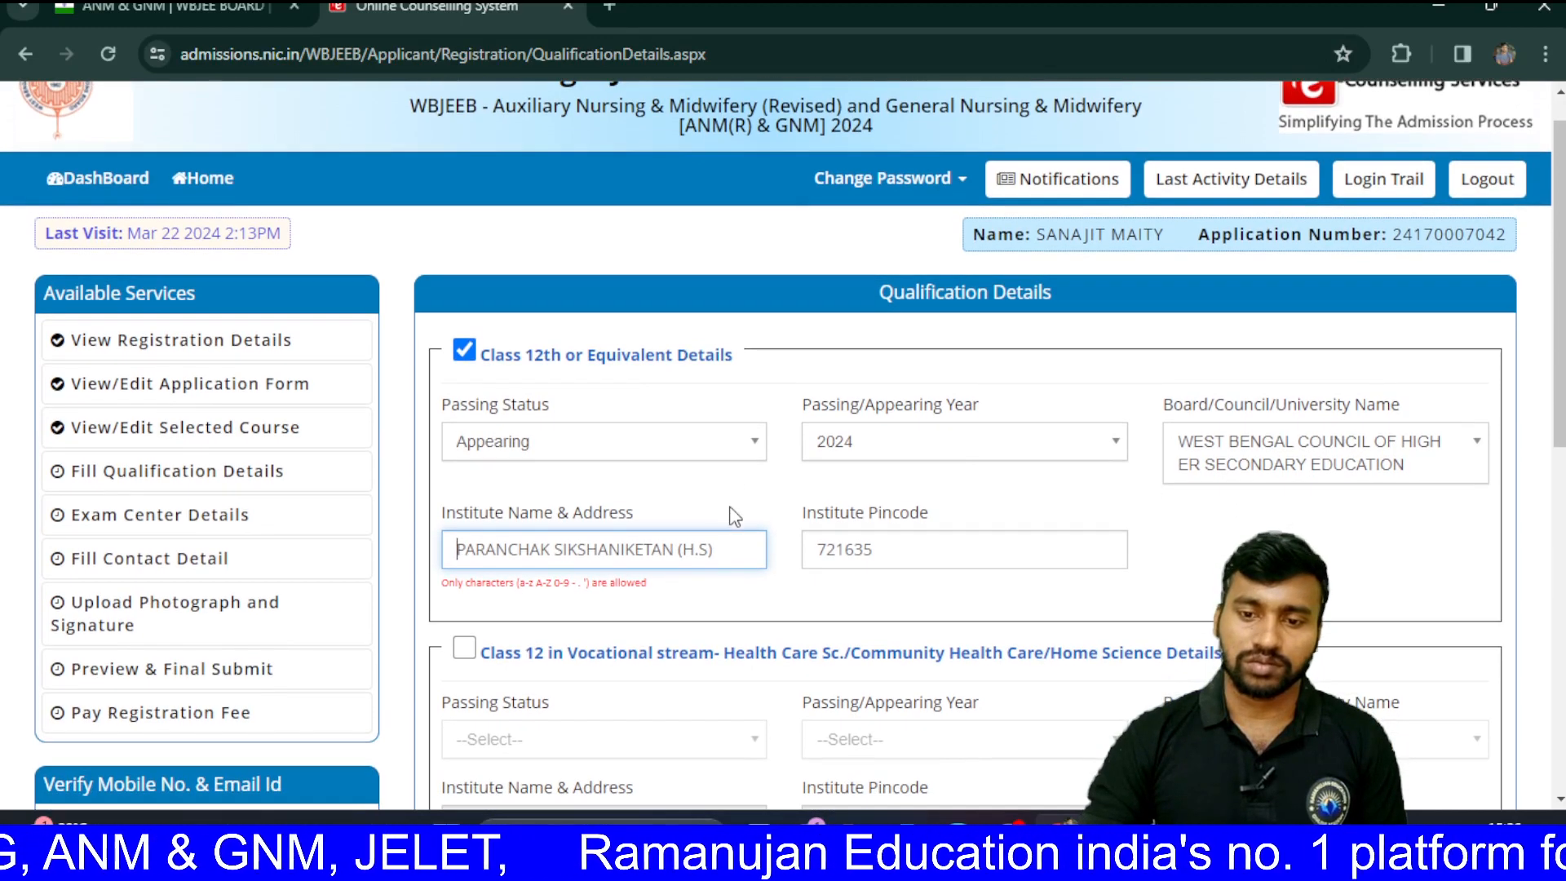
key(BackSpace)
key(BackSpace)
key(BackSpace)
key(BackSpace)
key(BackSpace)
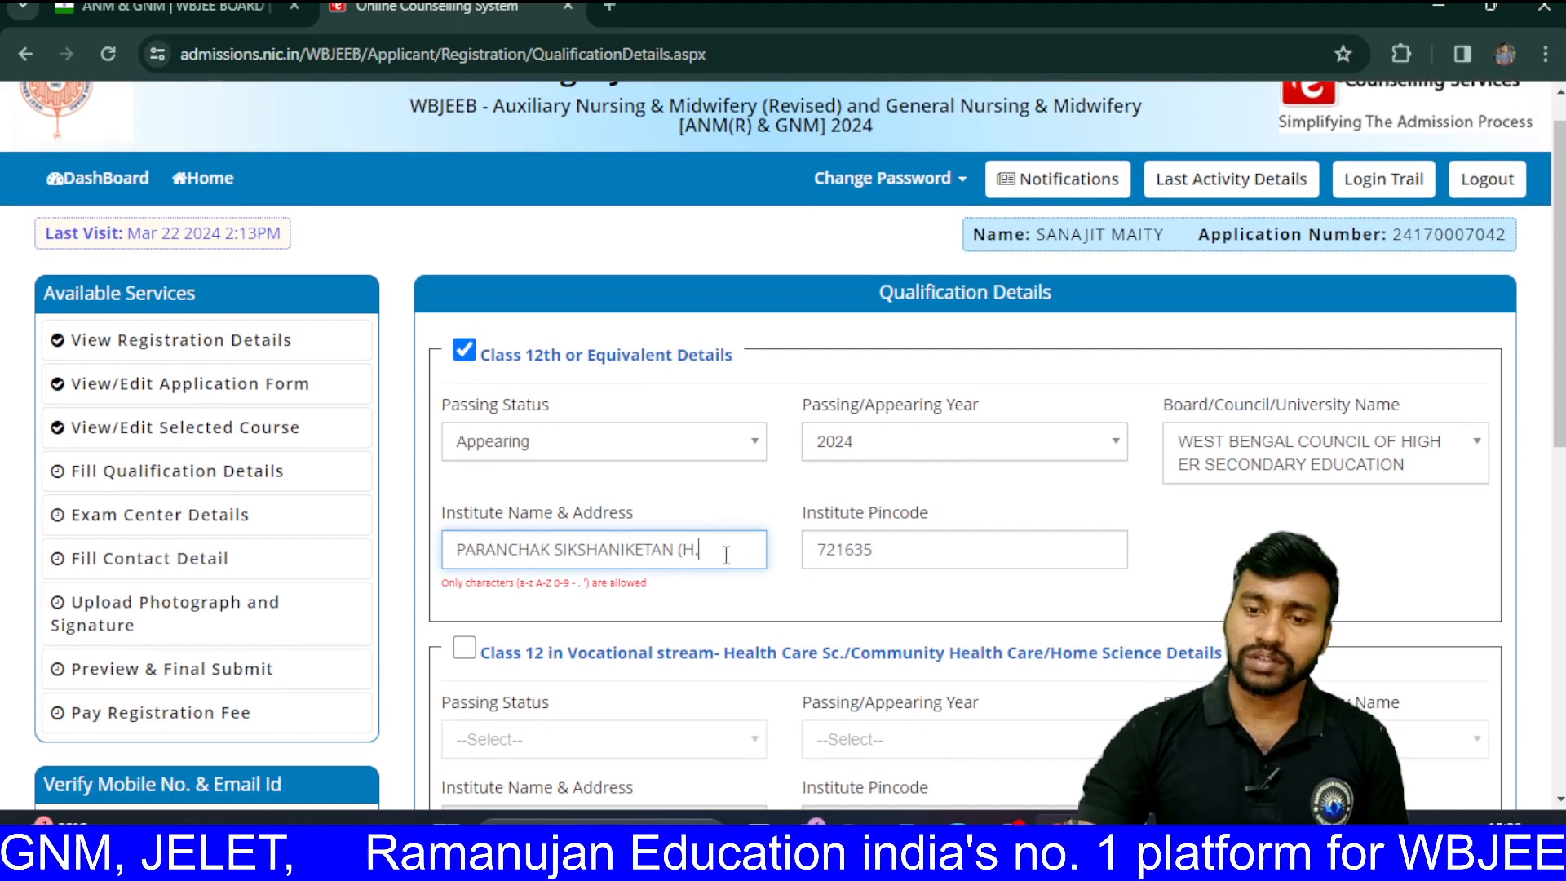
scroll(727, 561, down, 3)
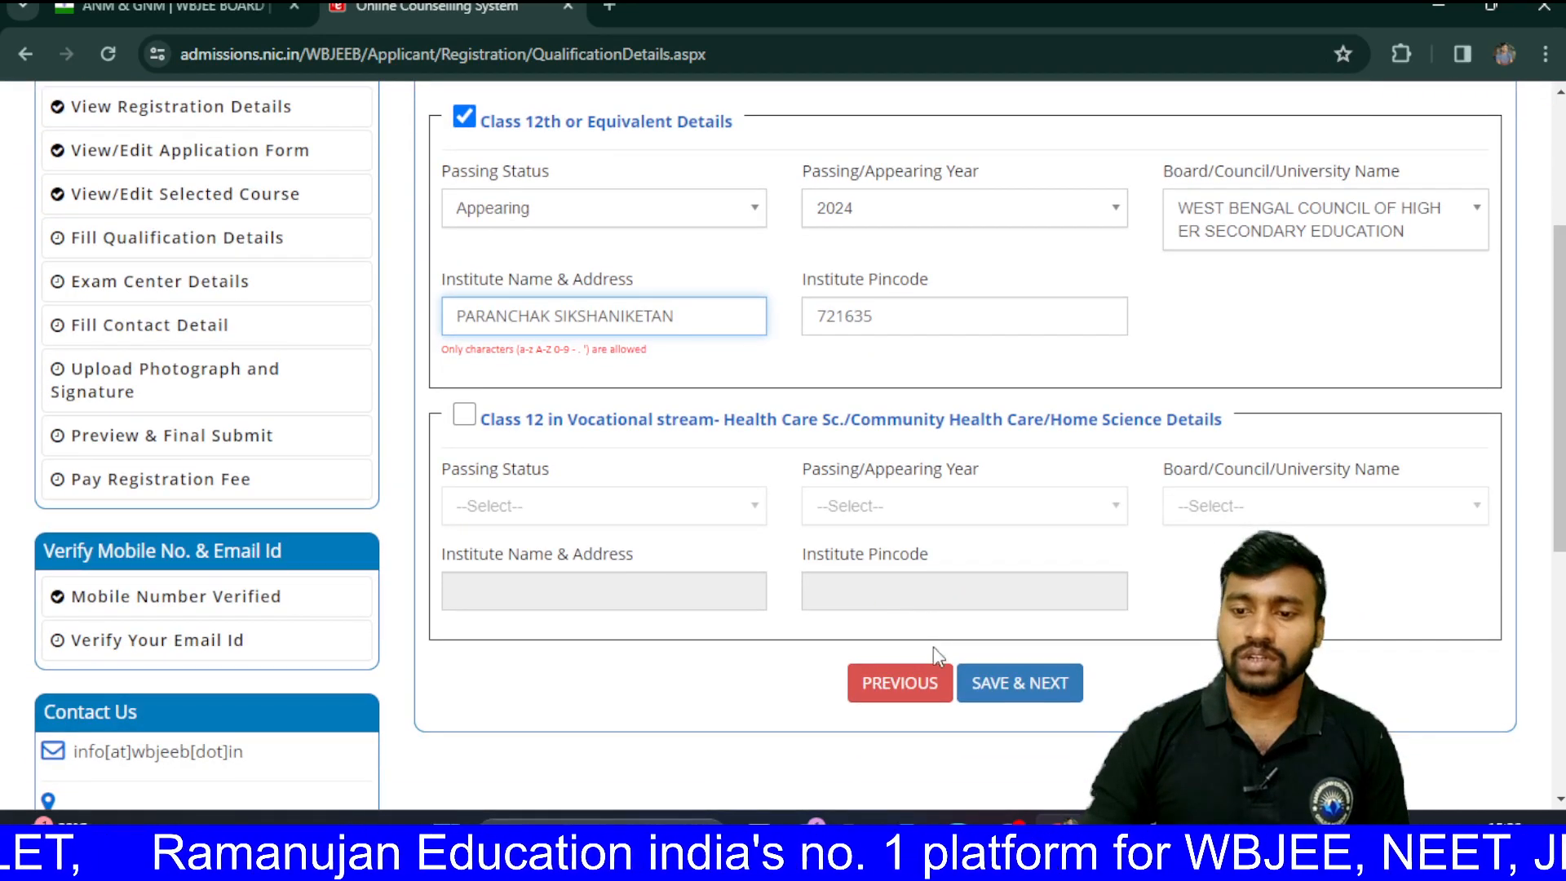
click(1025, 692)
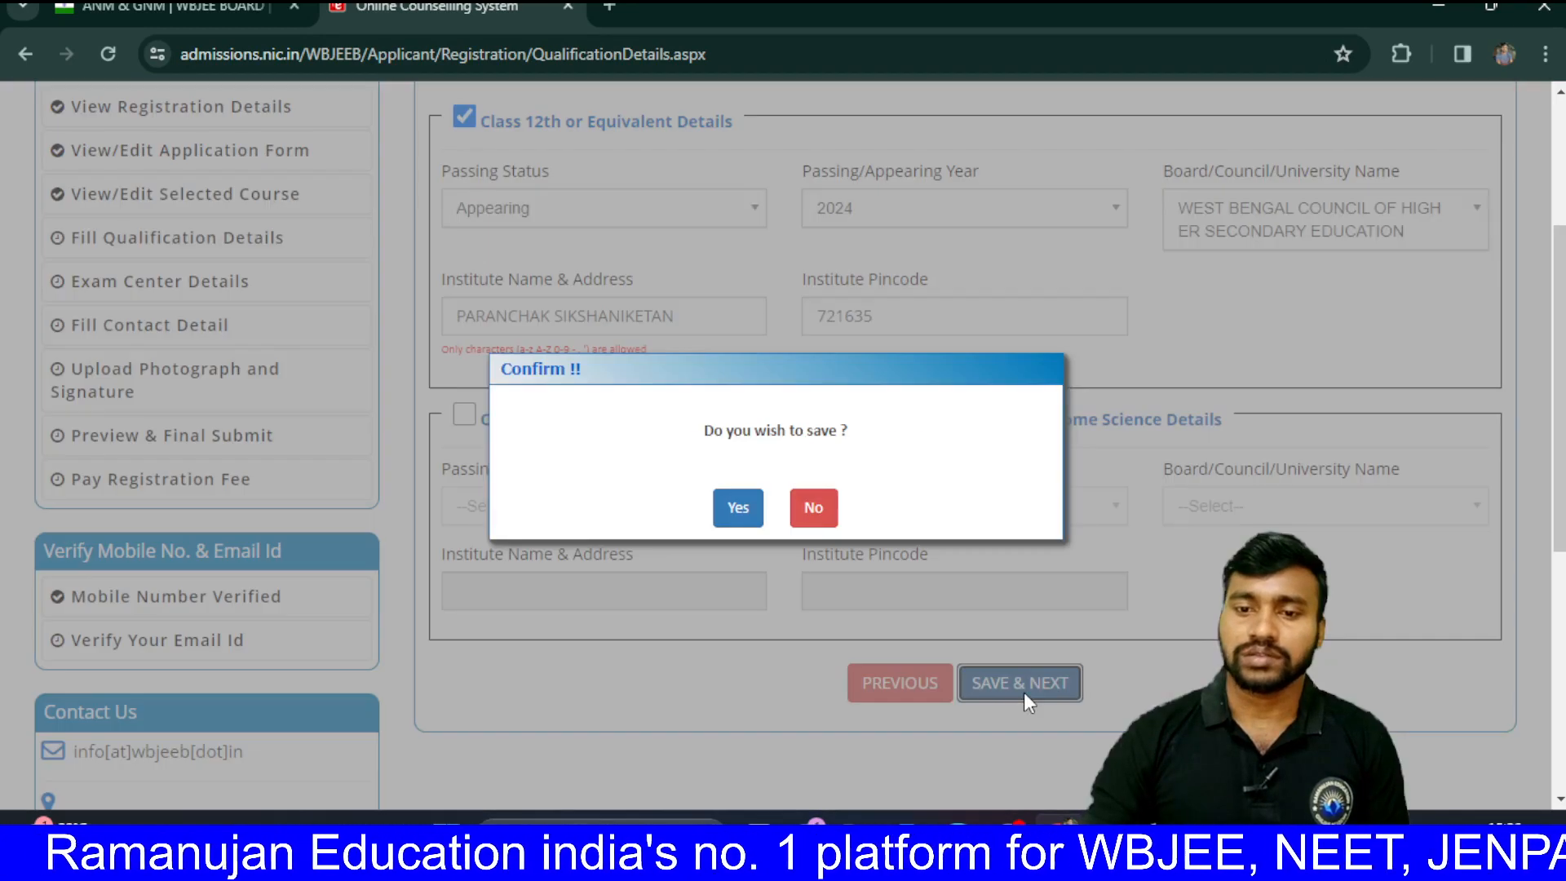
click(738, 507)
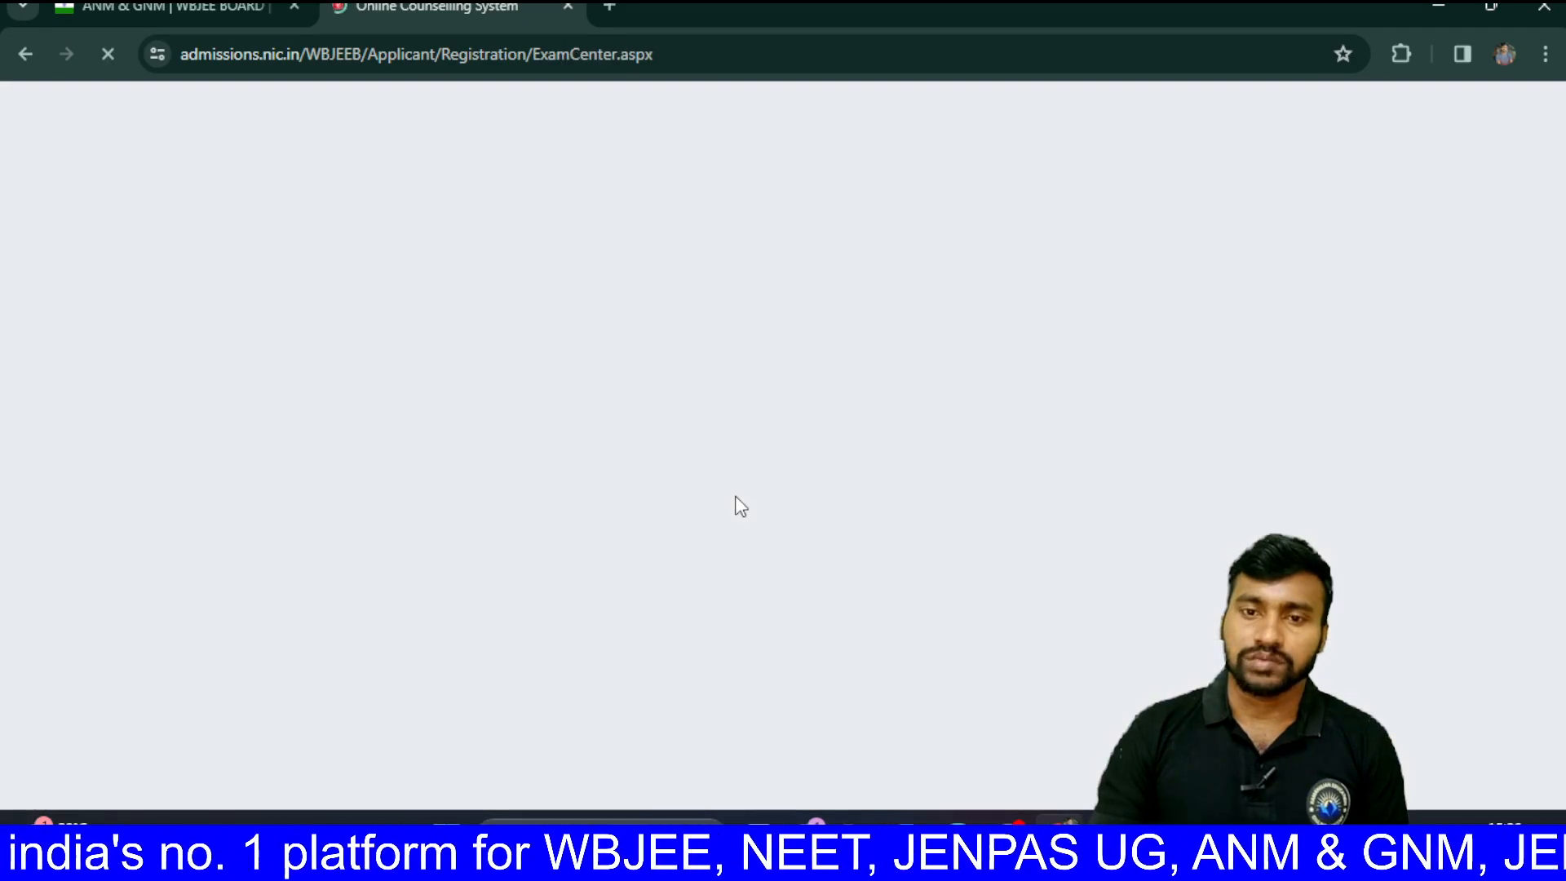
Step: For Examination City 1, choose state West Bengal and city Kolkata - Salt Lake/New Town
scroll(740, 505, down, 3)
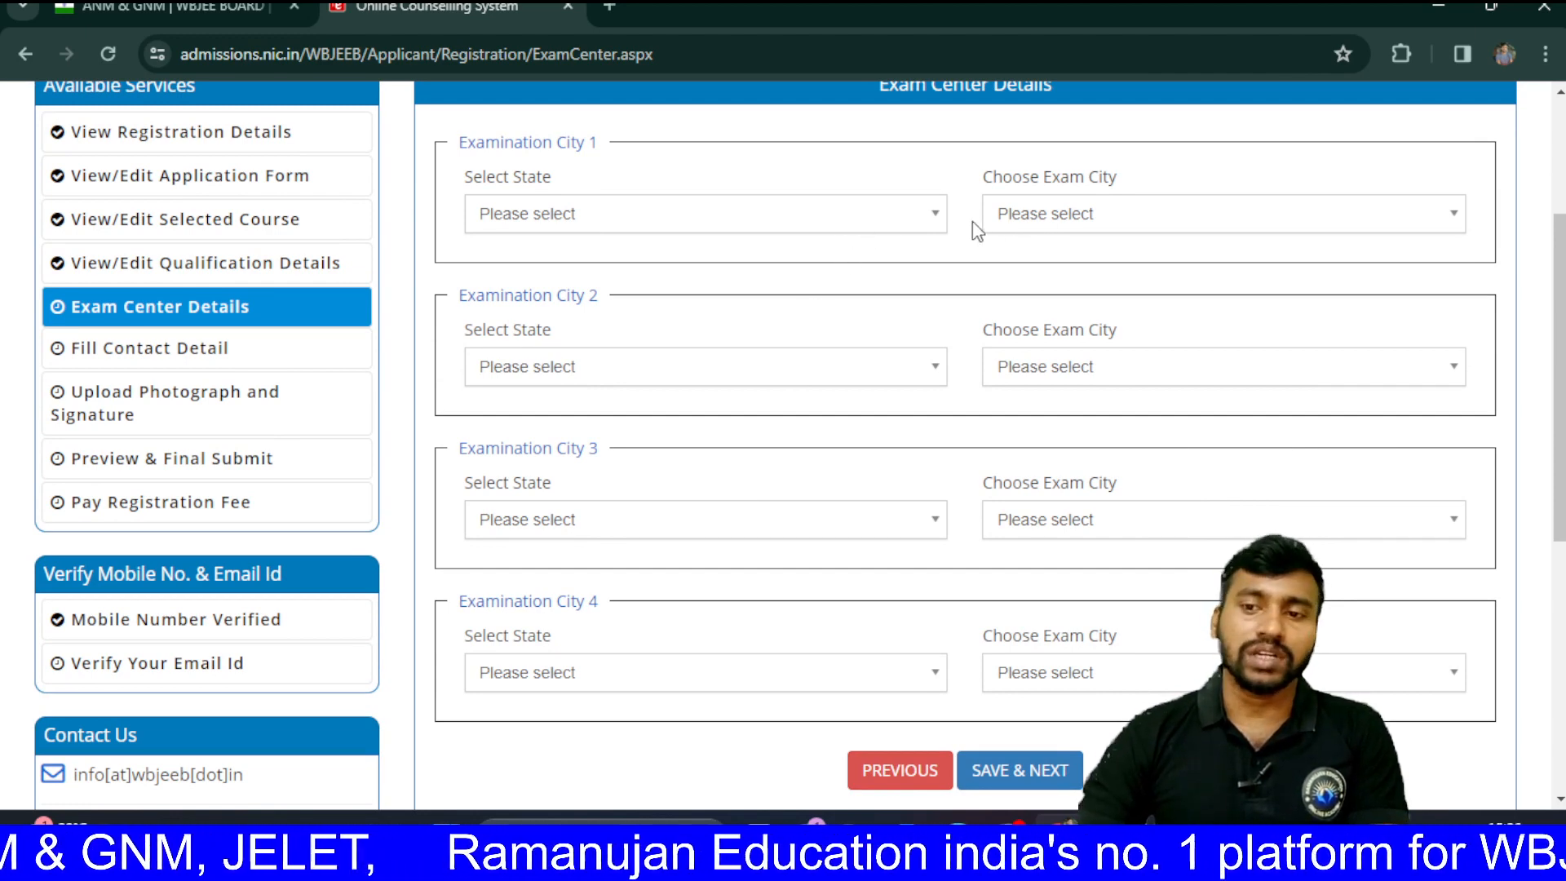
click(928, 231)
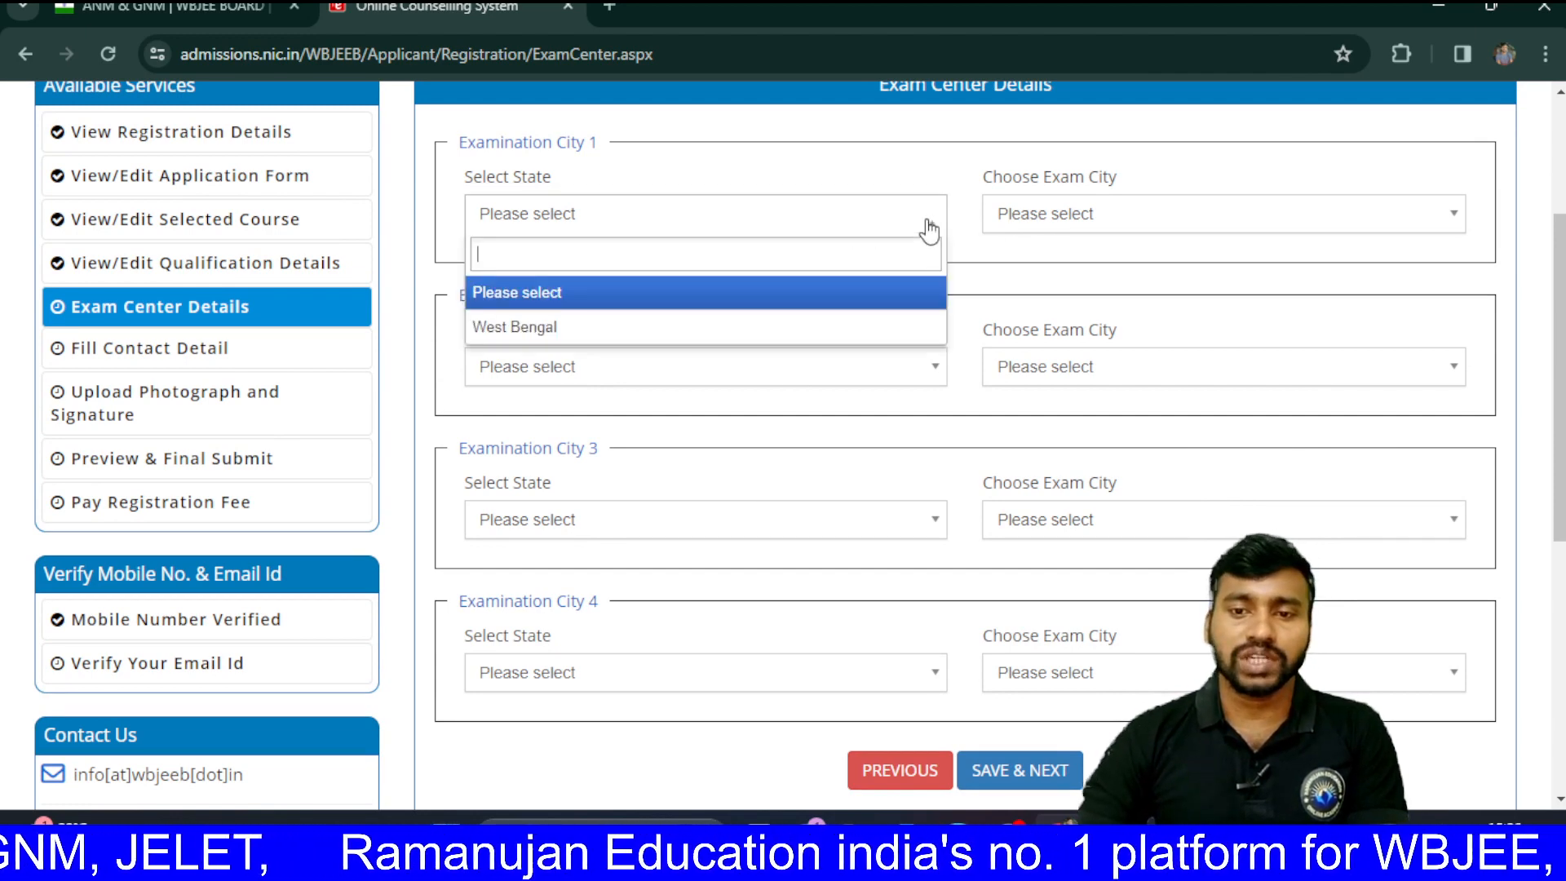
click(787, 330)
click(1085, 227)
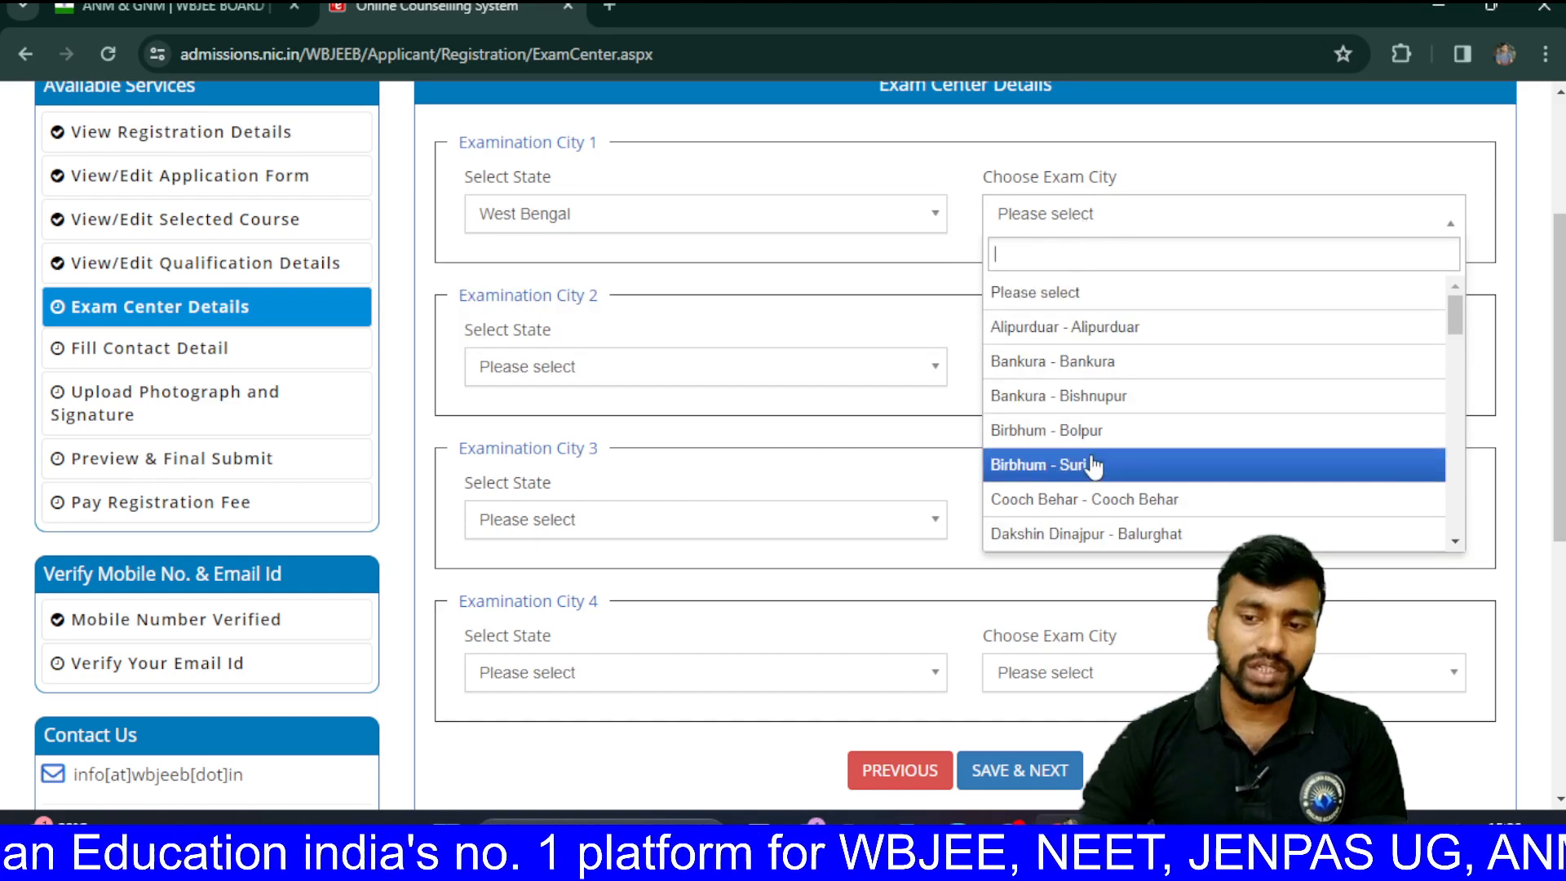
scroll(1091, 461, down, 15)
scroll(1093, 465, up, 8)
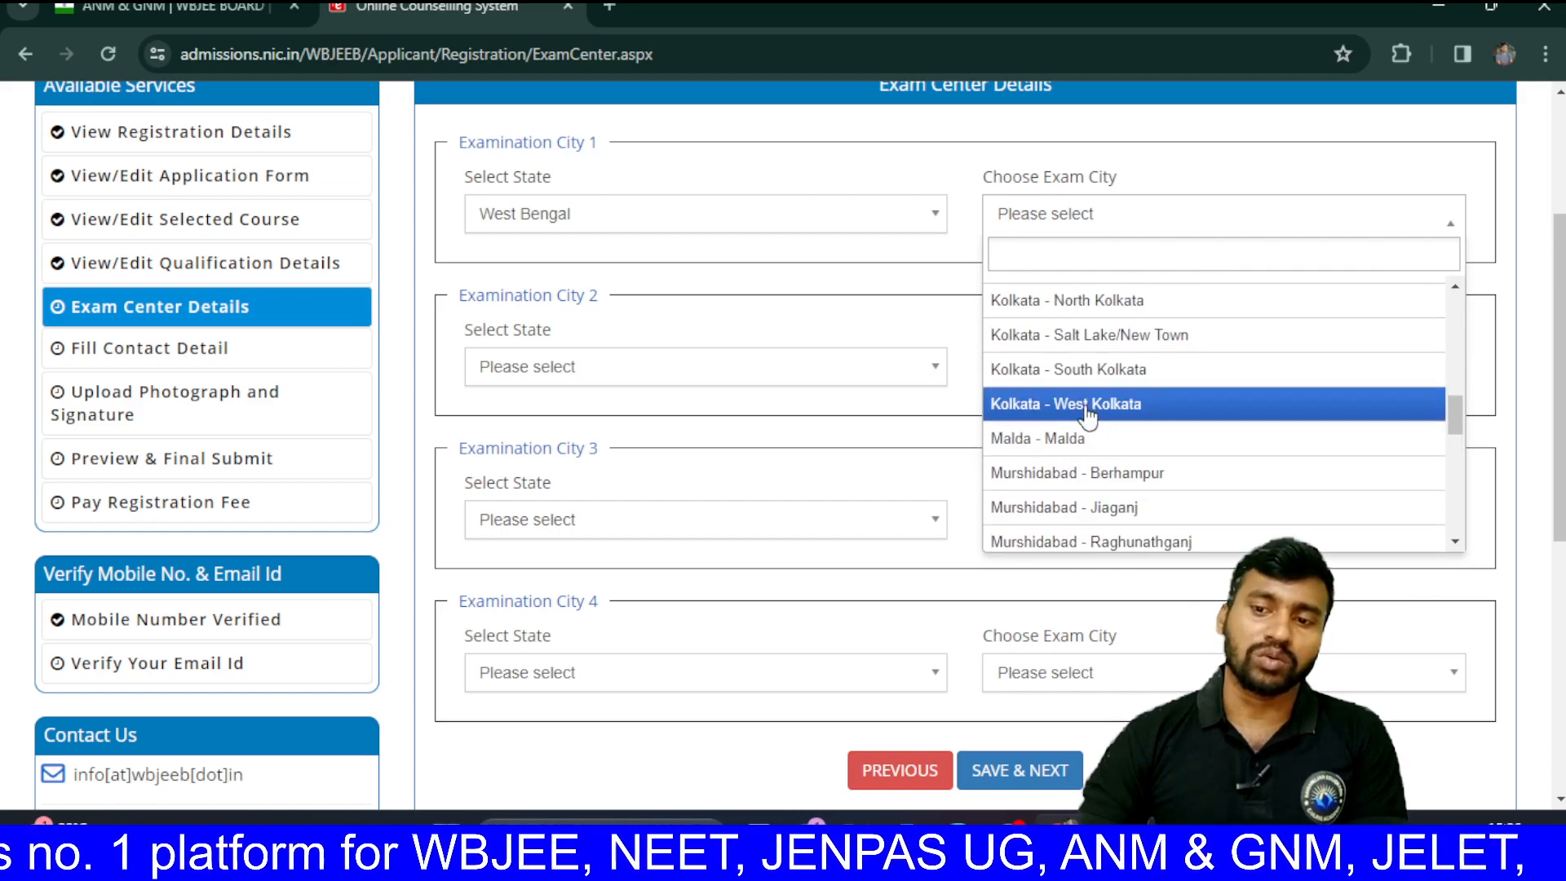
scroll(1088, 408, up, 7)
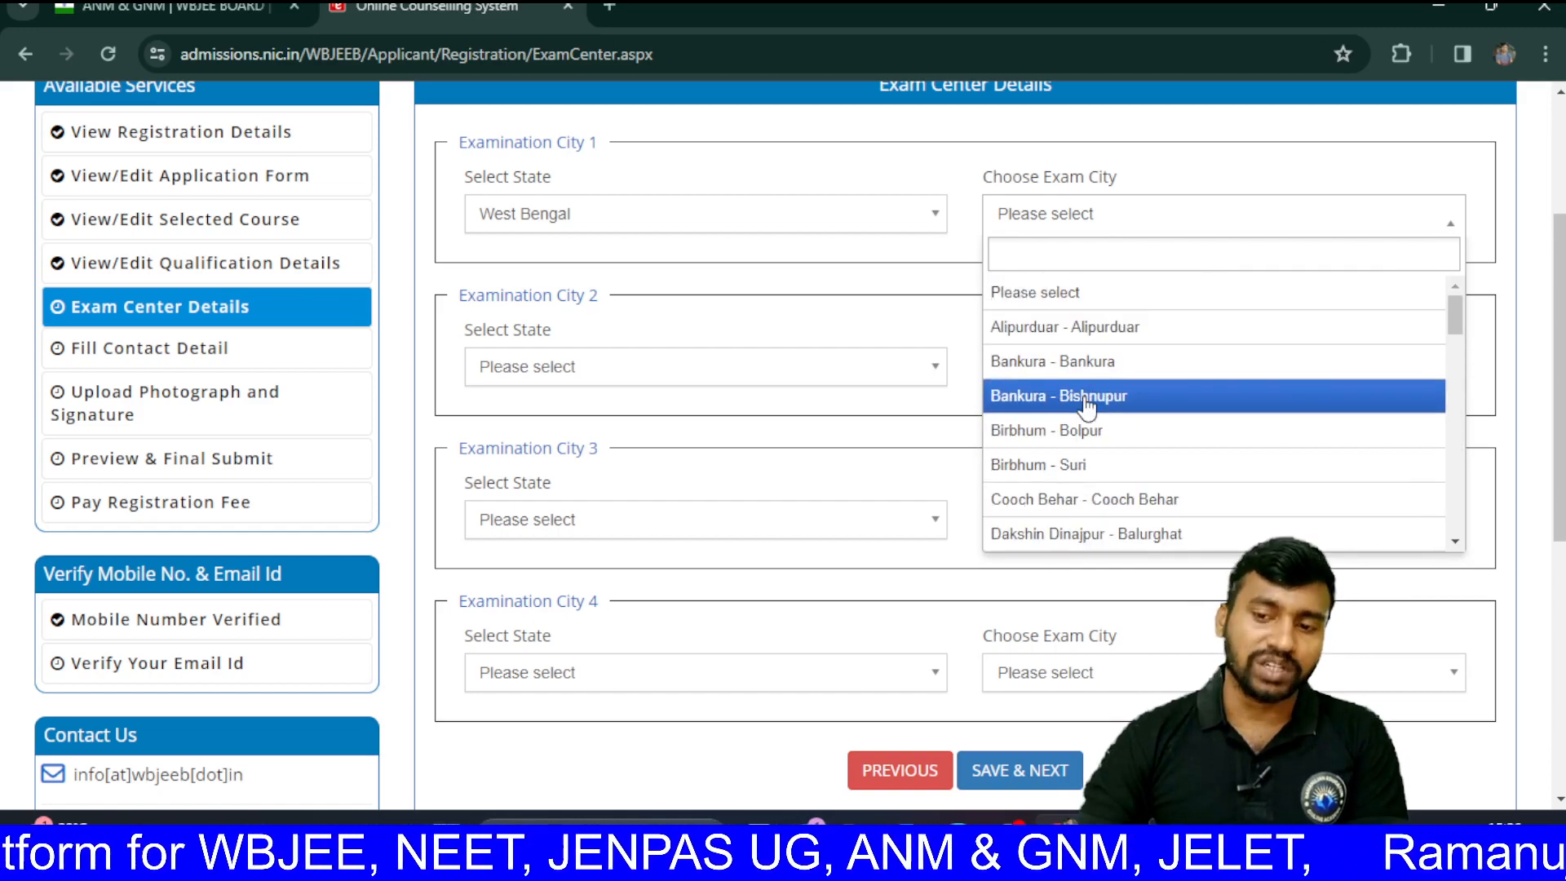
scroll(1087, 406, down, 10)
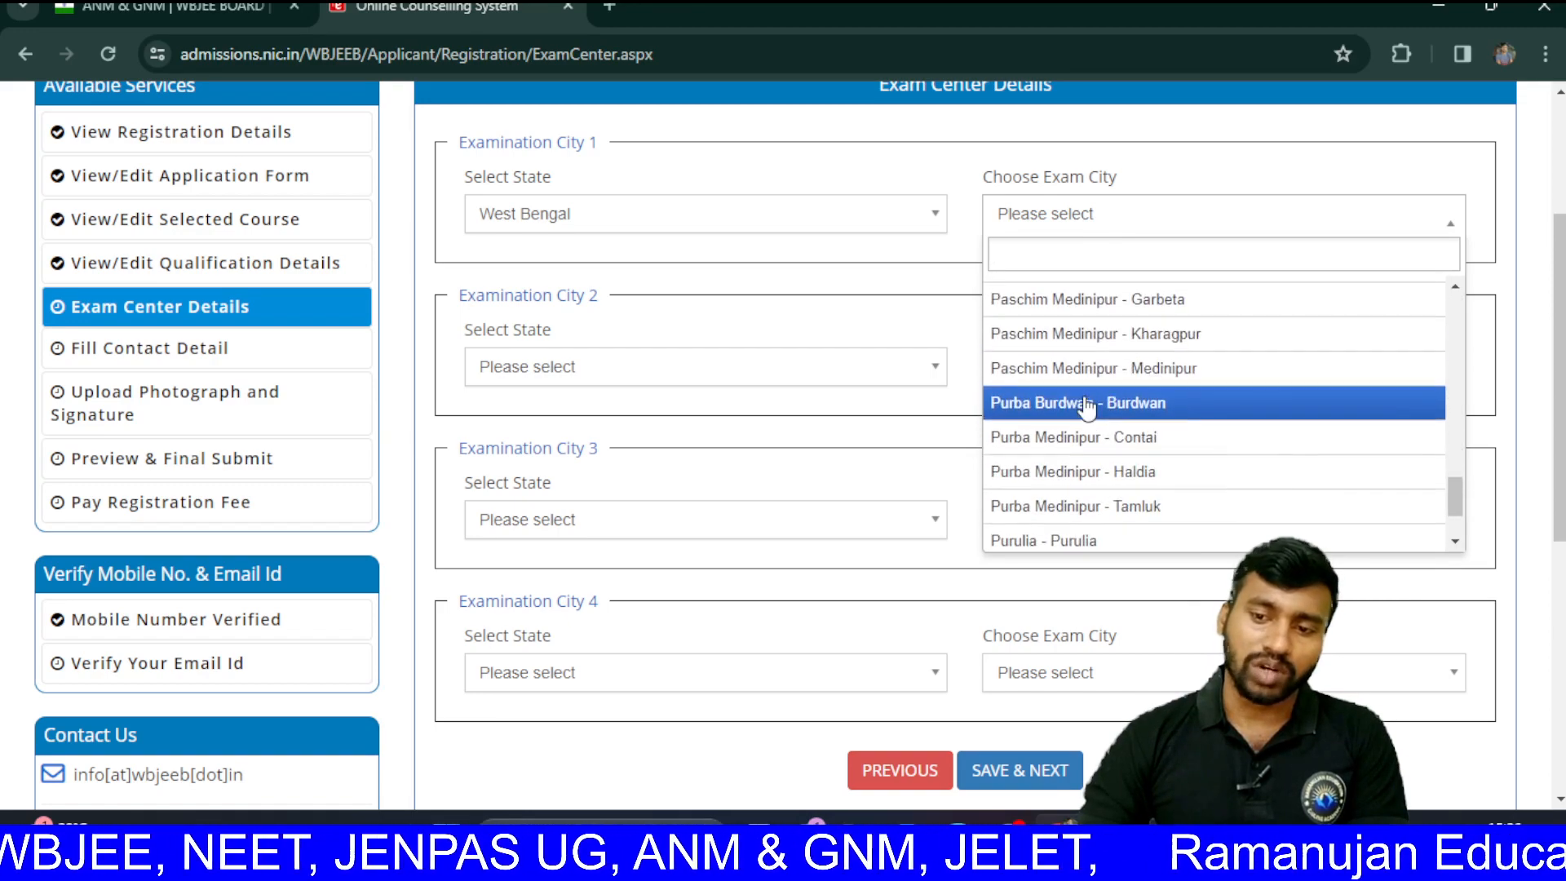
scroll(1088, 406, down, 1)
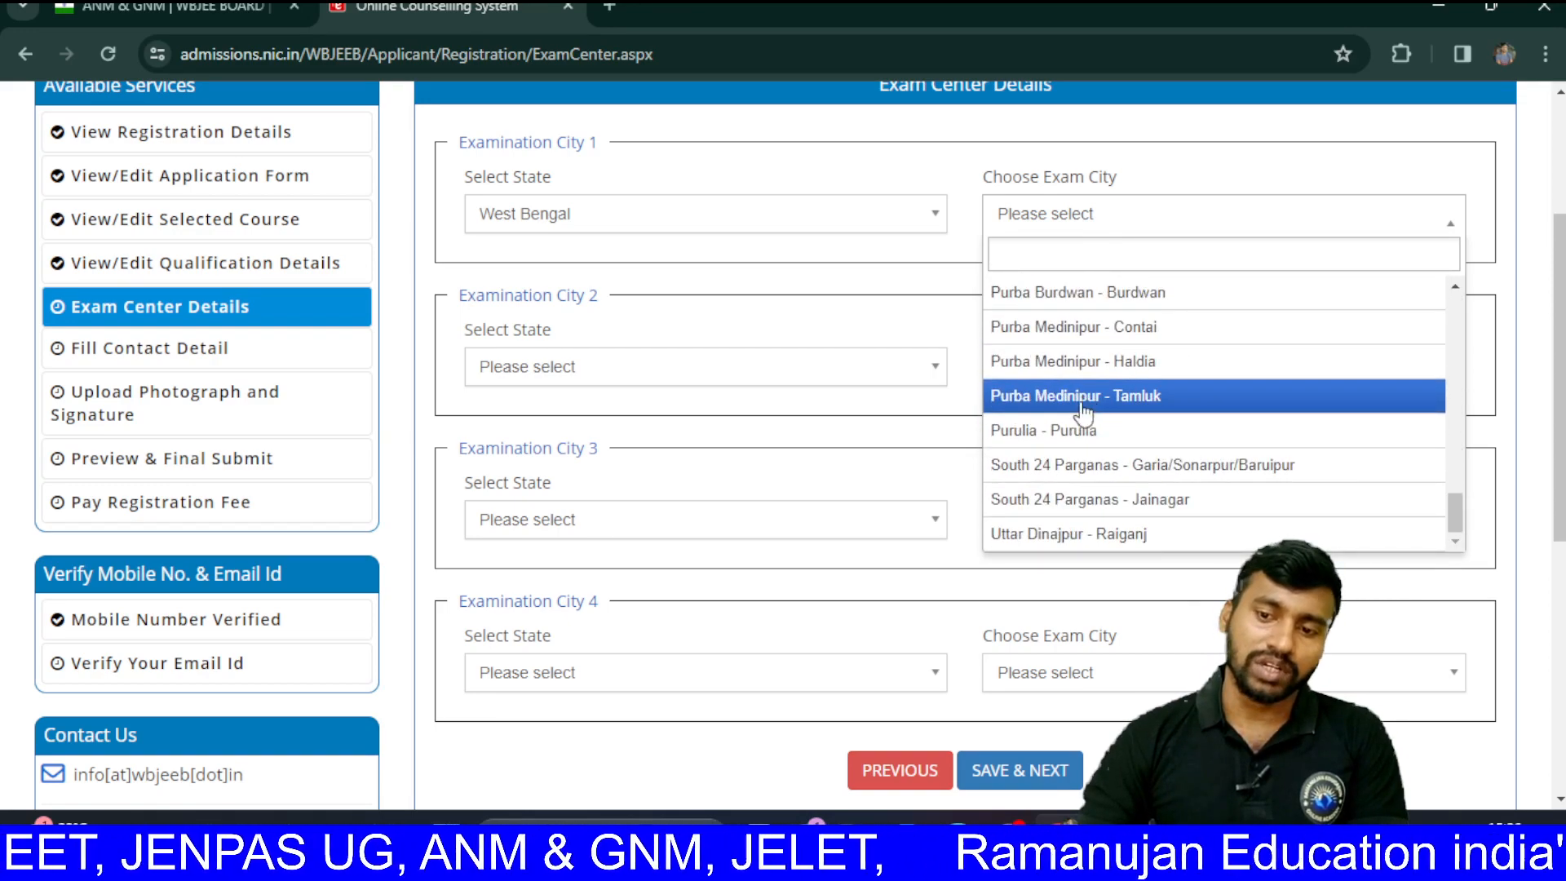
scroll(1062, 458, up, 11)
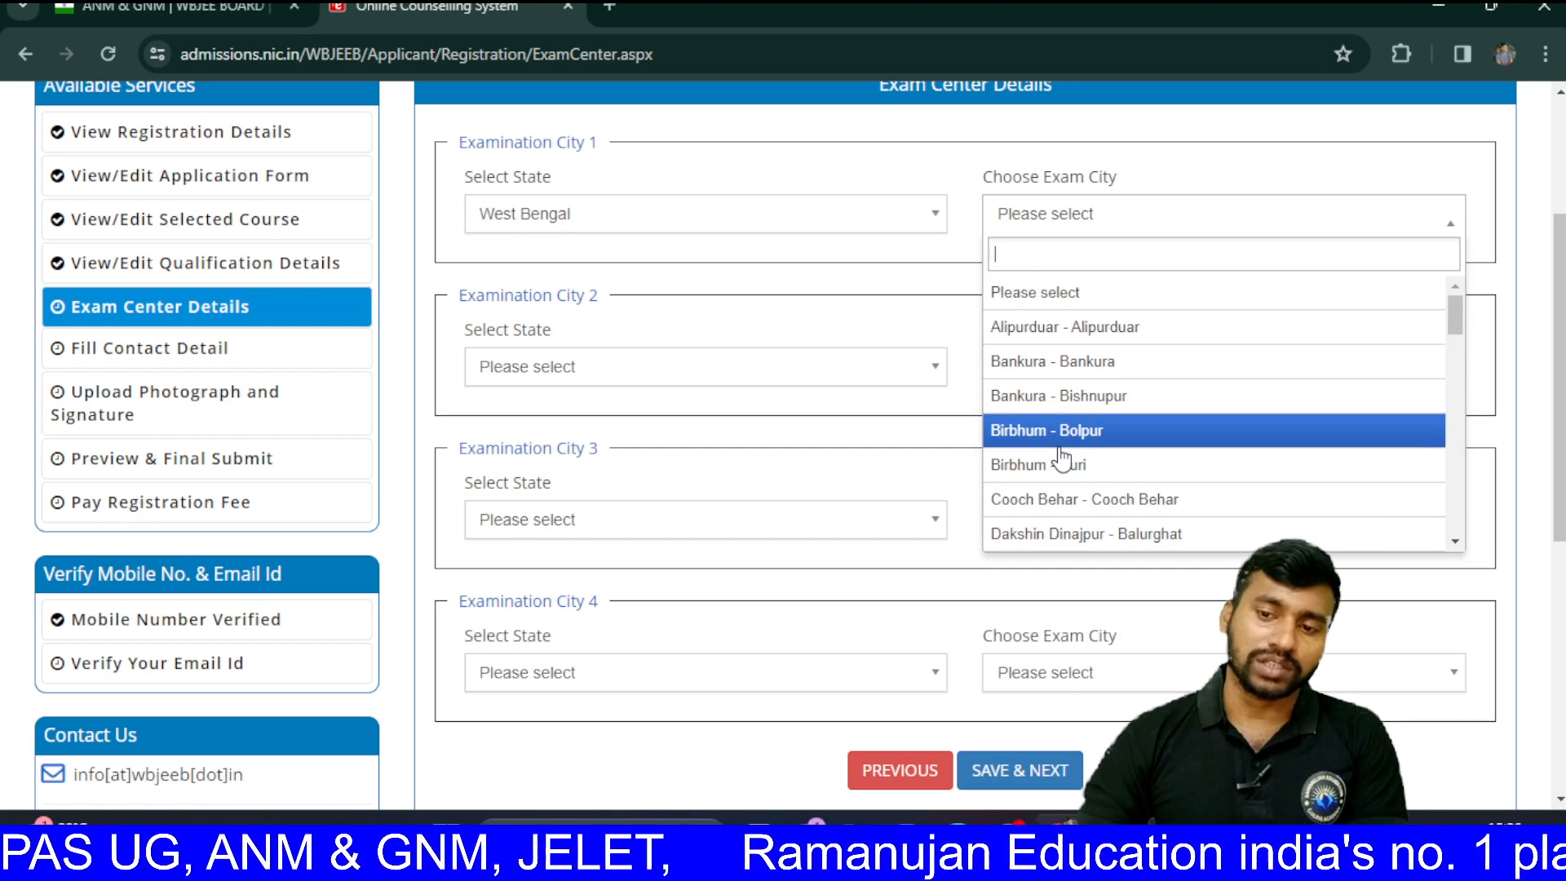
scroll(1062, 458, down, 10)
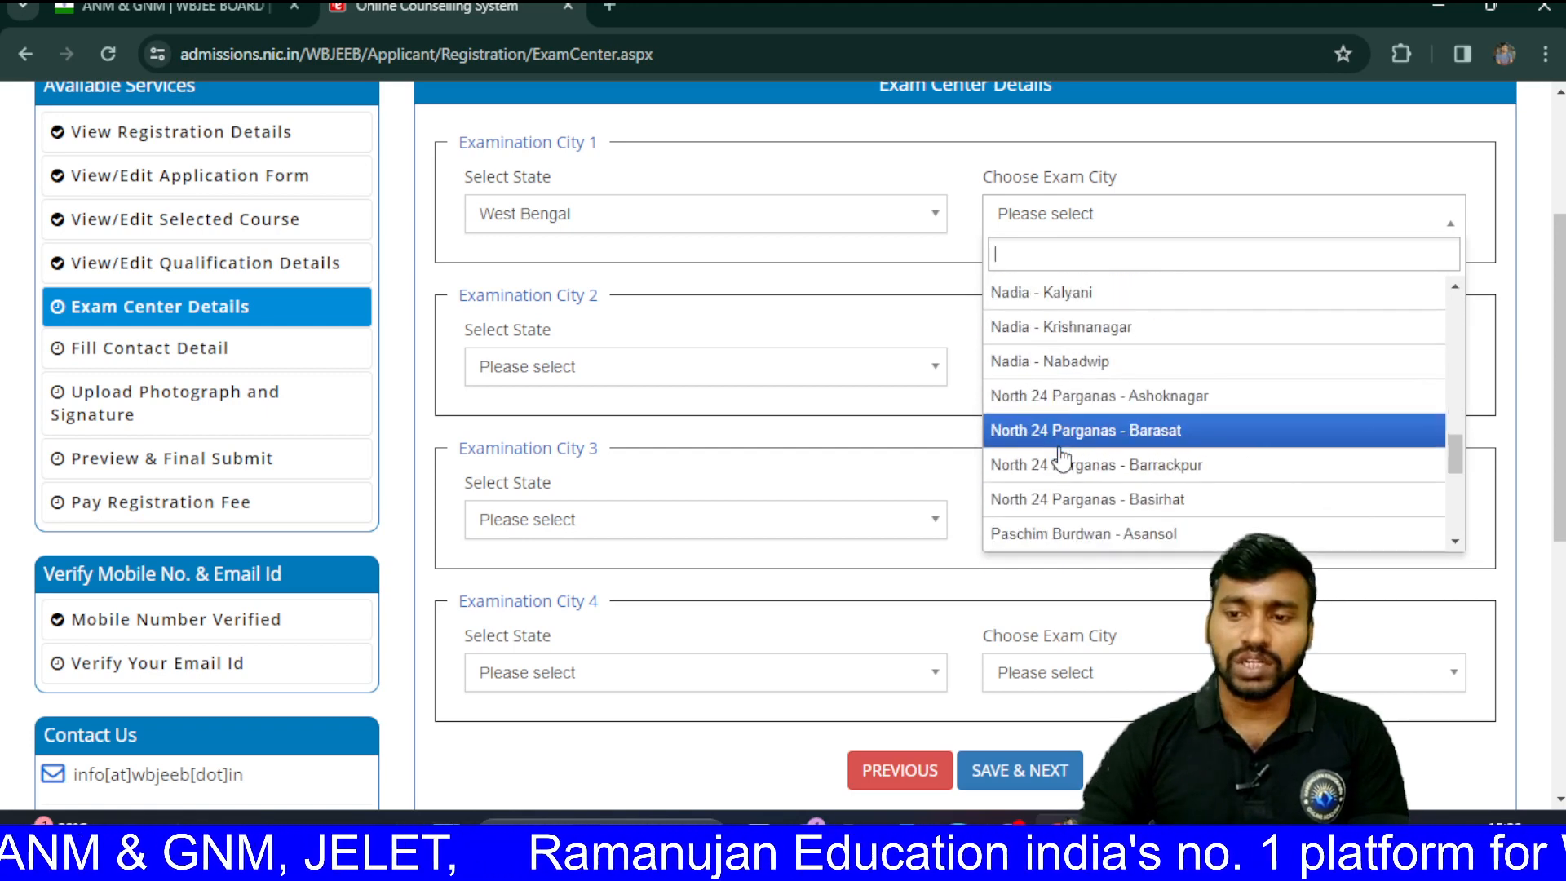
scroll(1069, 420, up, 2)
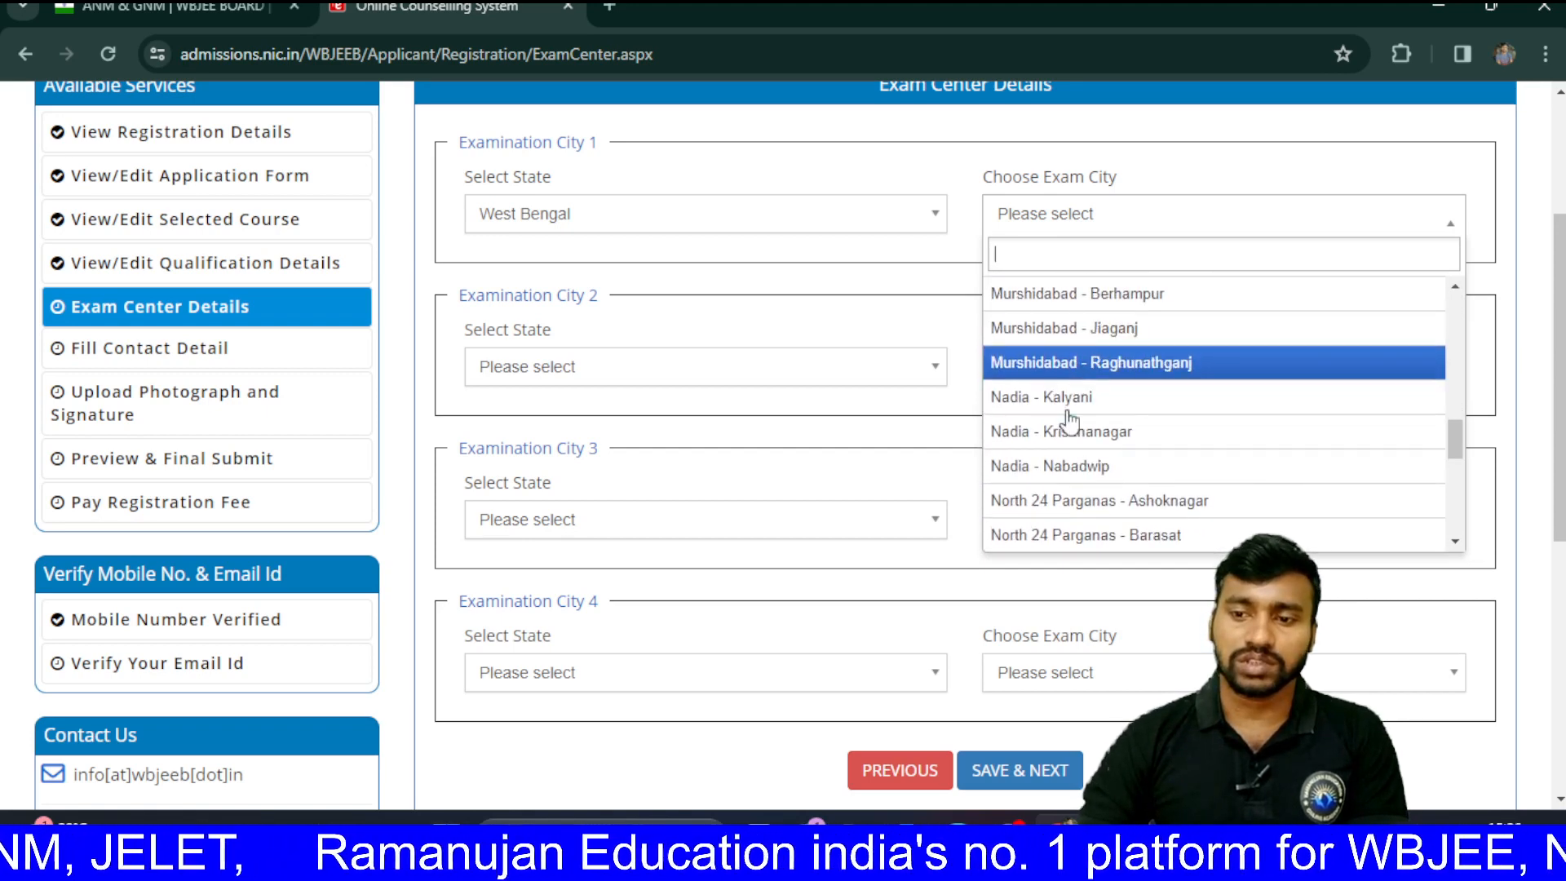
scroll(1068, 420, up, 3)
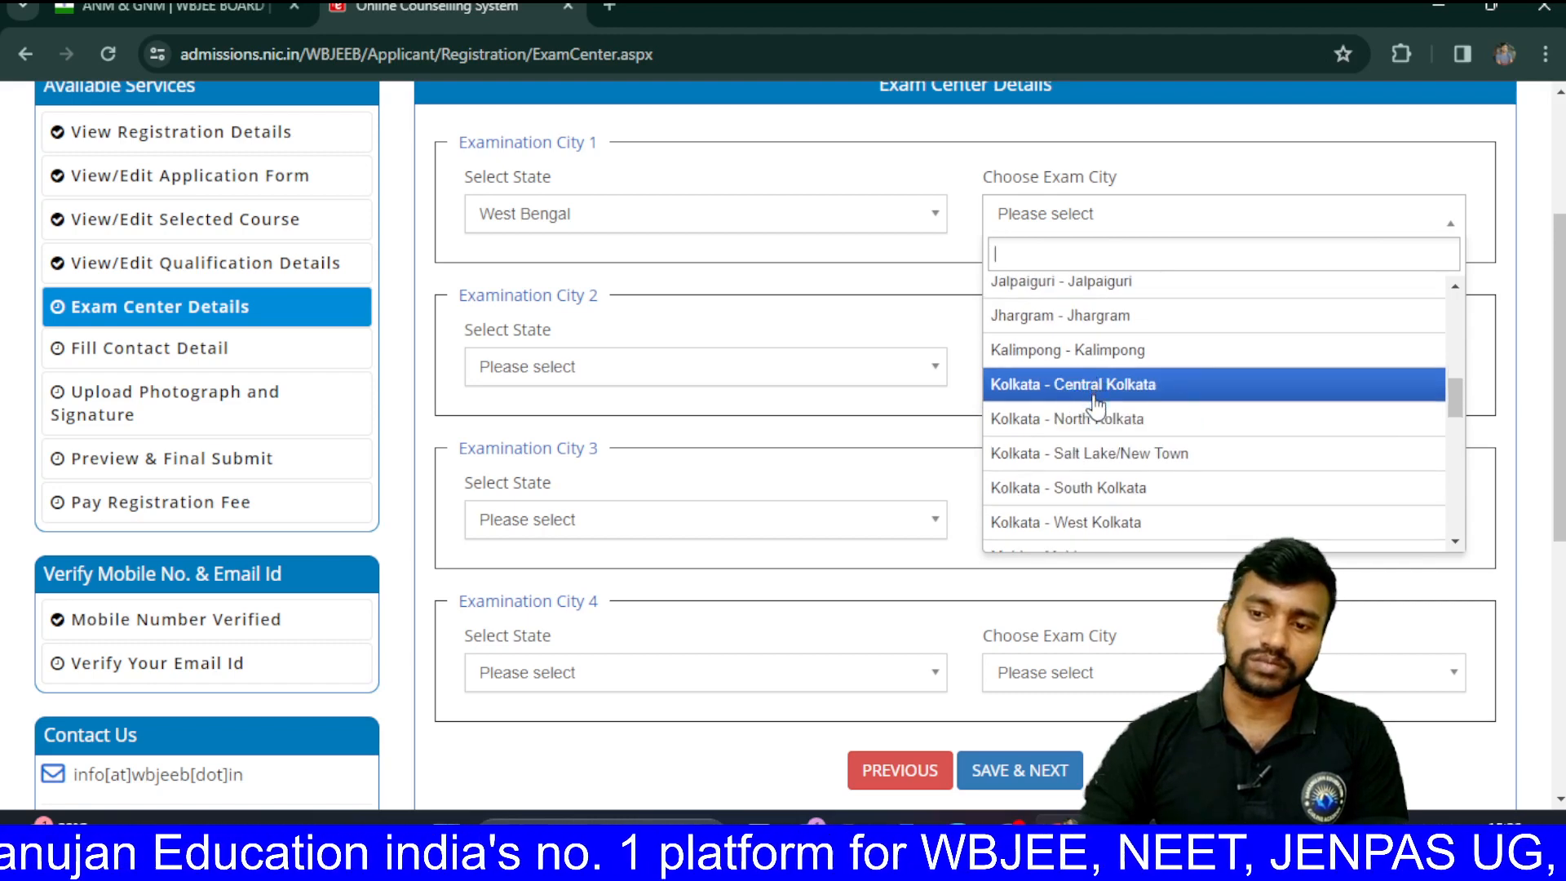
click(1090, 455)
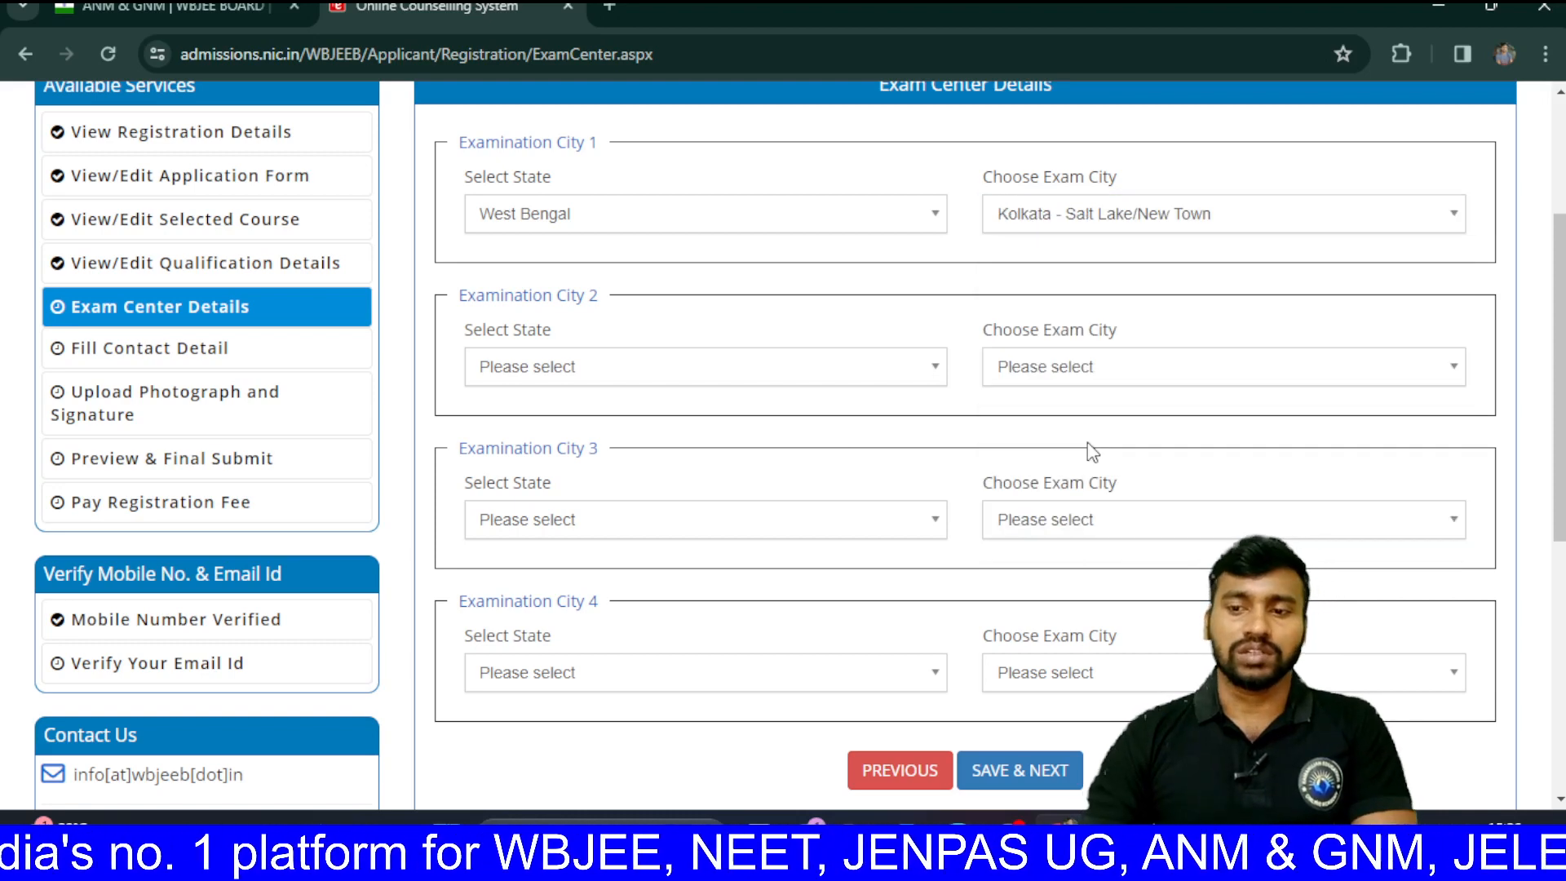
Step: Set Examination City 2 to West Bengal, Howrah - Salkia/Bally/Uttarpara
click(934, 377)
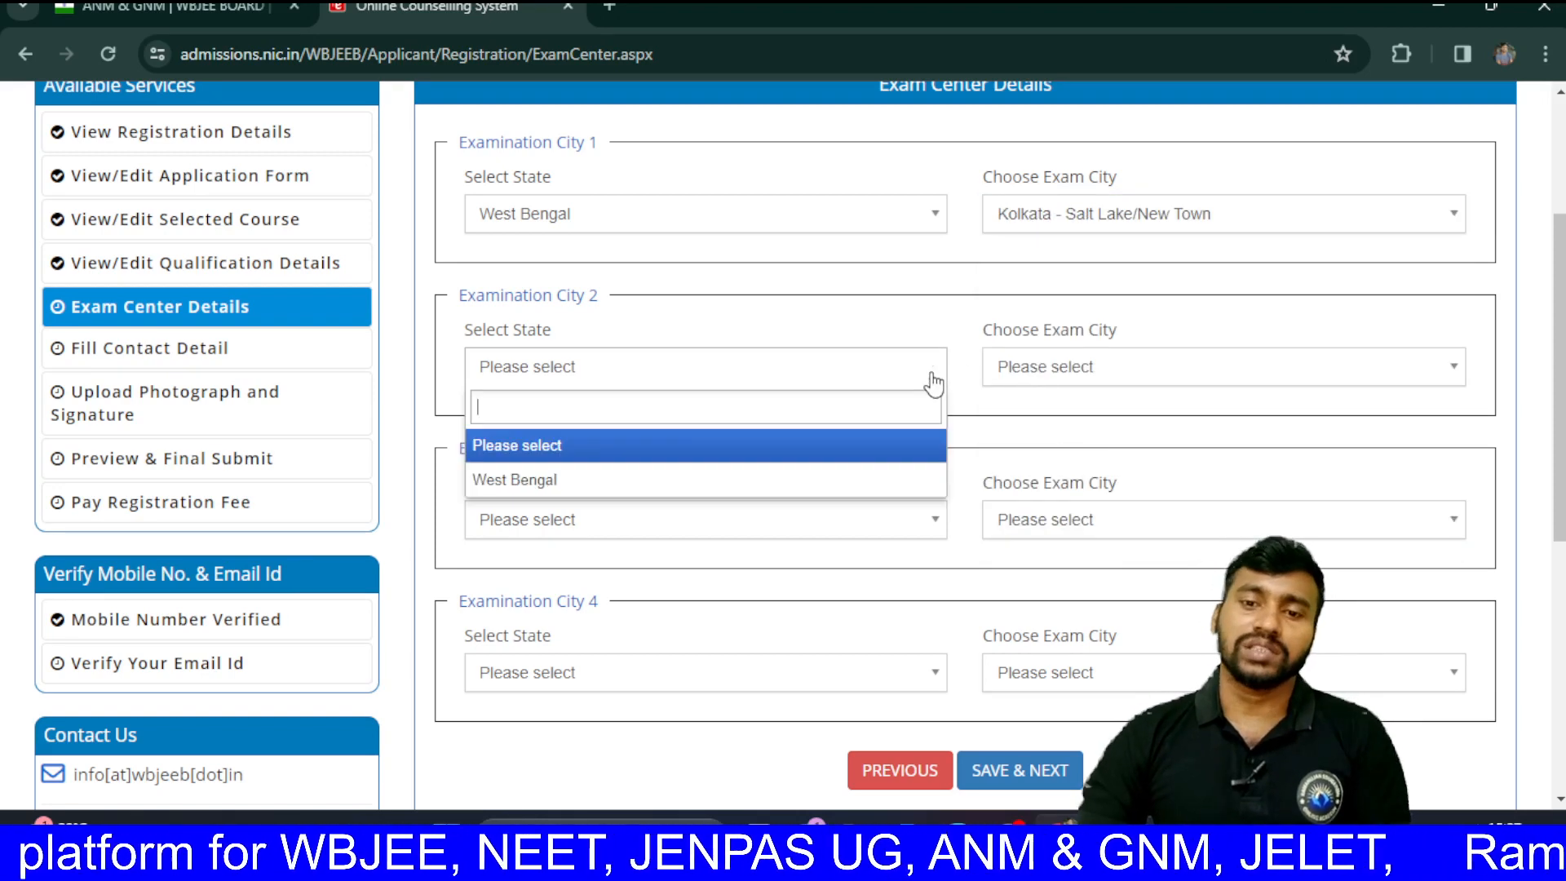
click(748, 480)
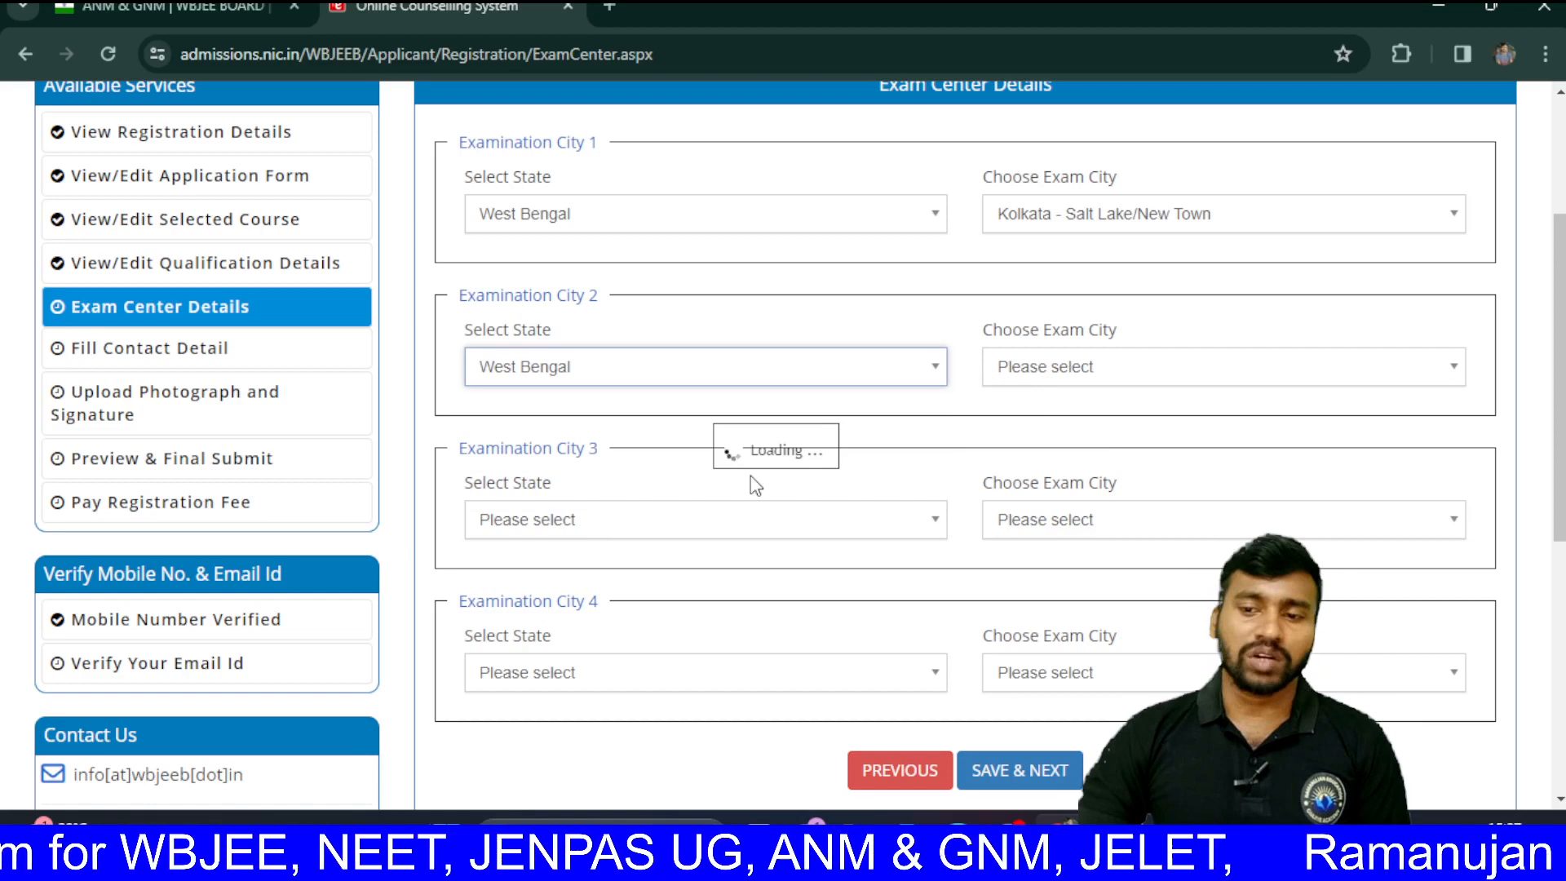
click(1130, 379)
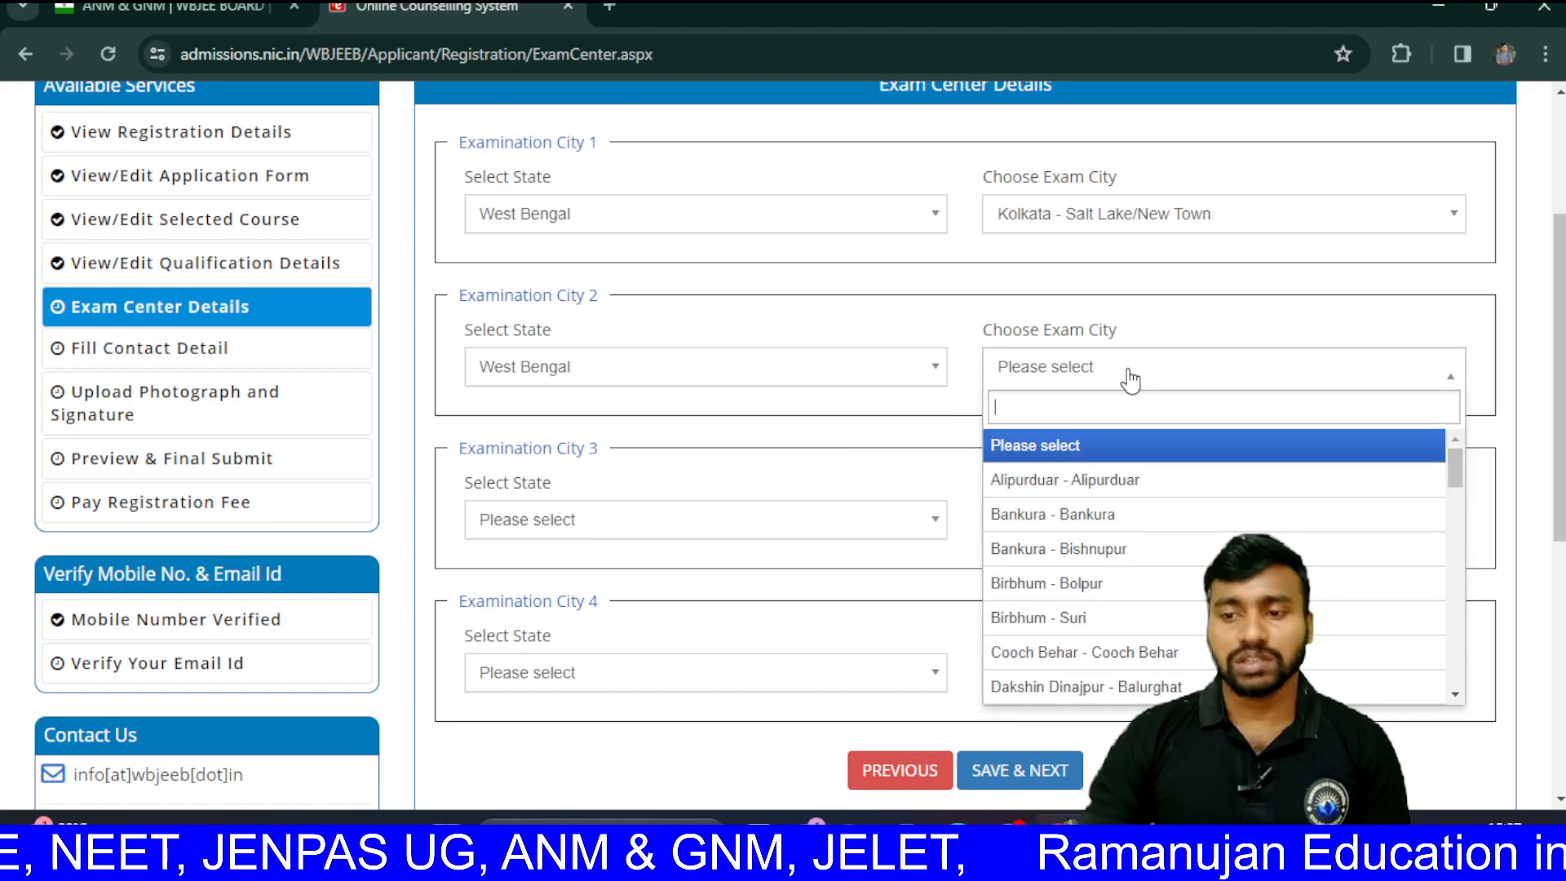
scroll(1130, 380, down, 1)
scroll(1085, 571, down, 5)
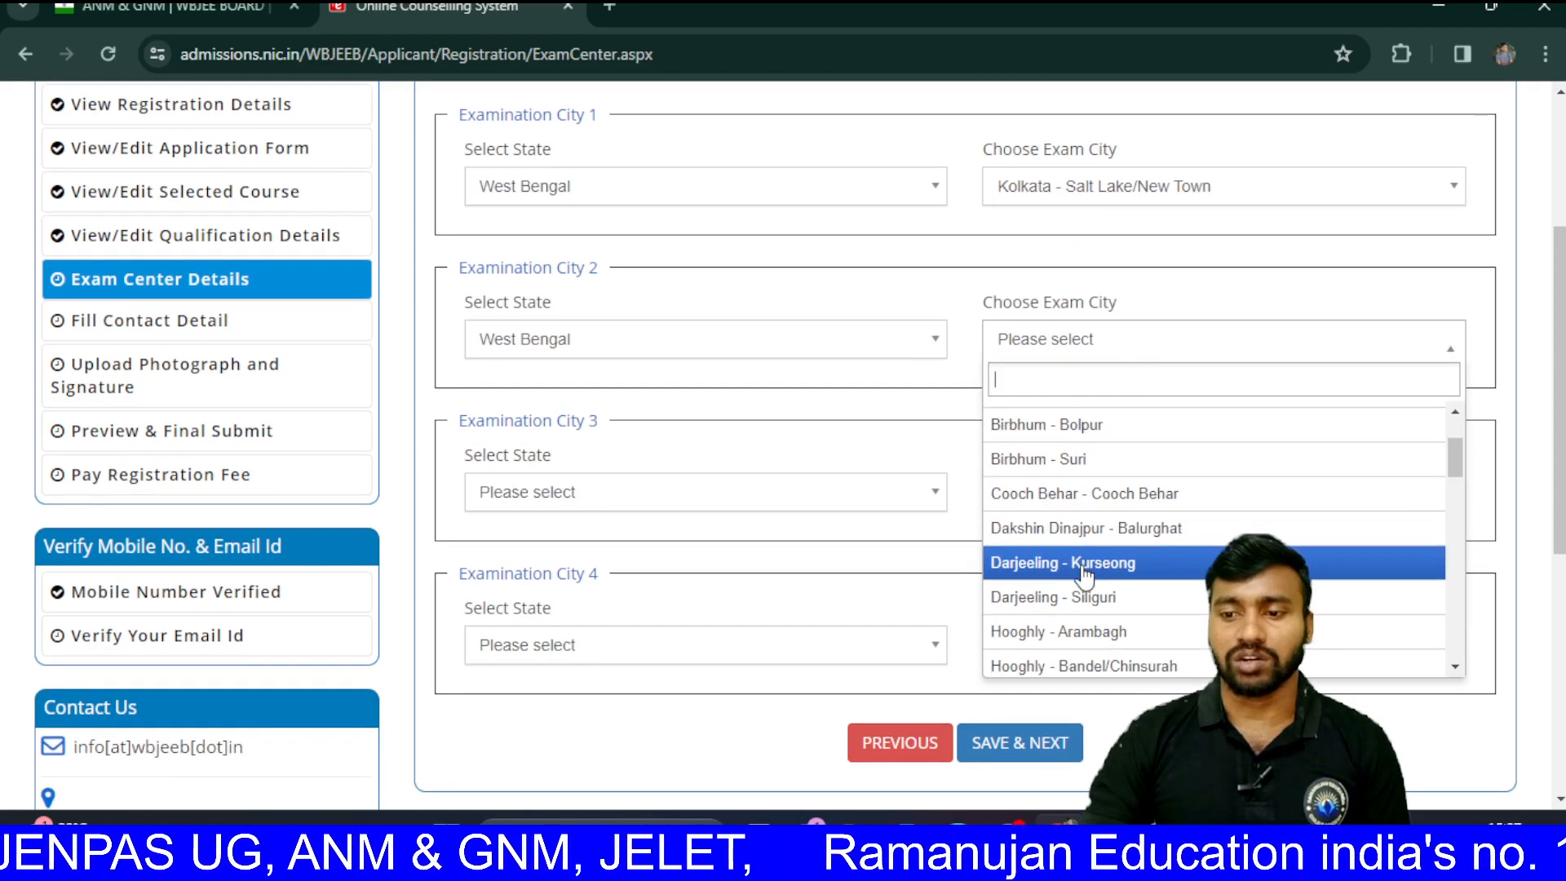
scroll(1085, 575, down, 2)
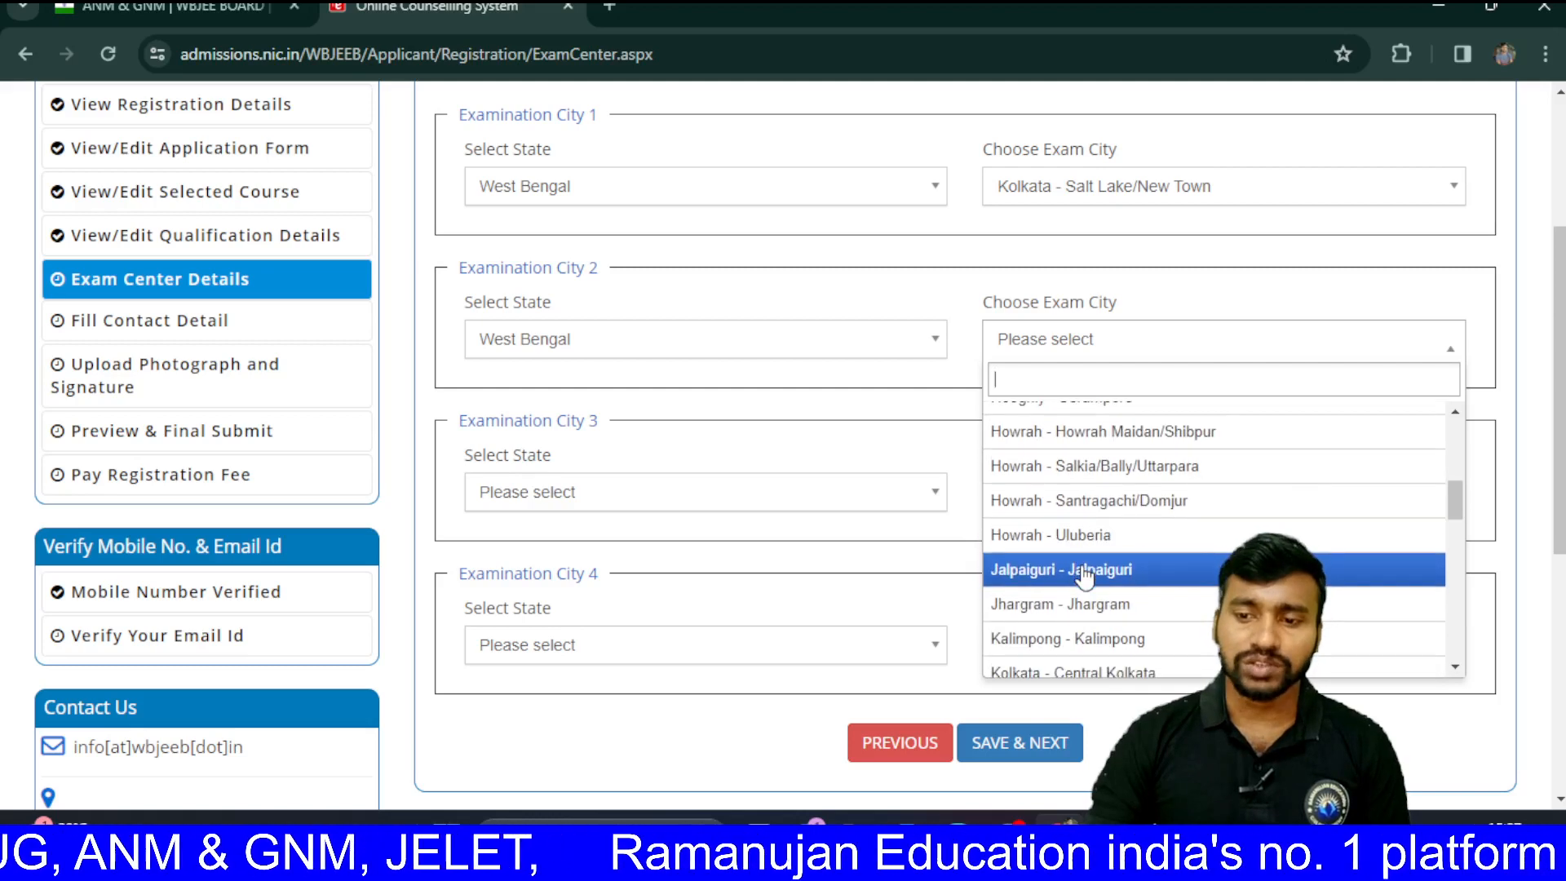
click(1114, 467)
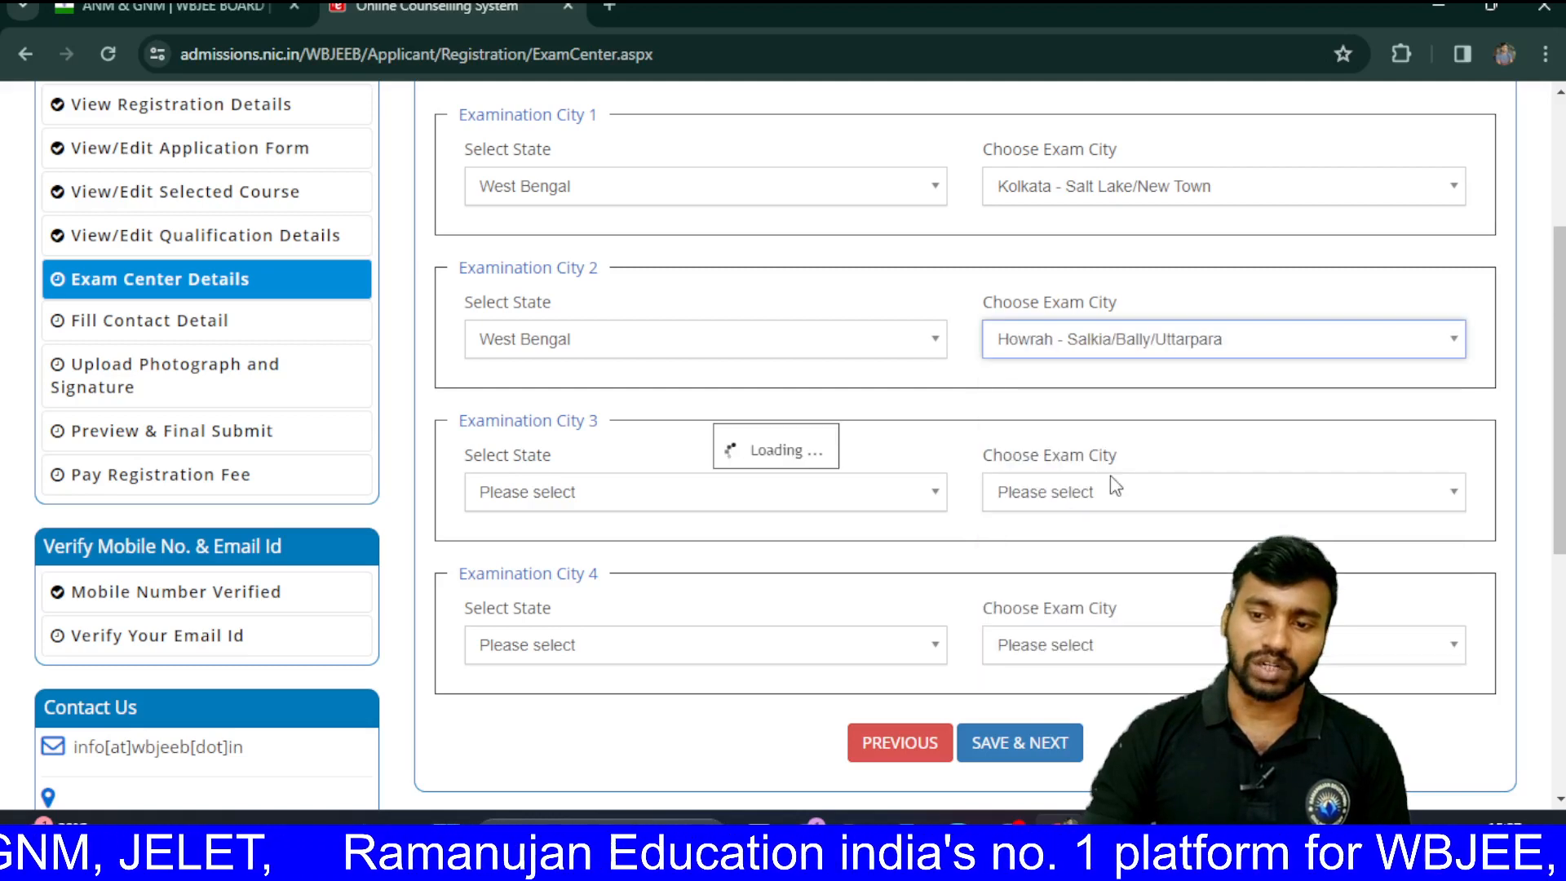
Step: Set Examination City 3 to West Bengal, North 24 Parganas - Barrackpur
click(926, 500)
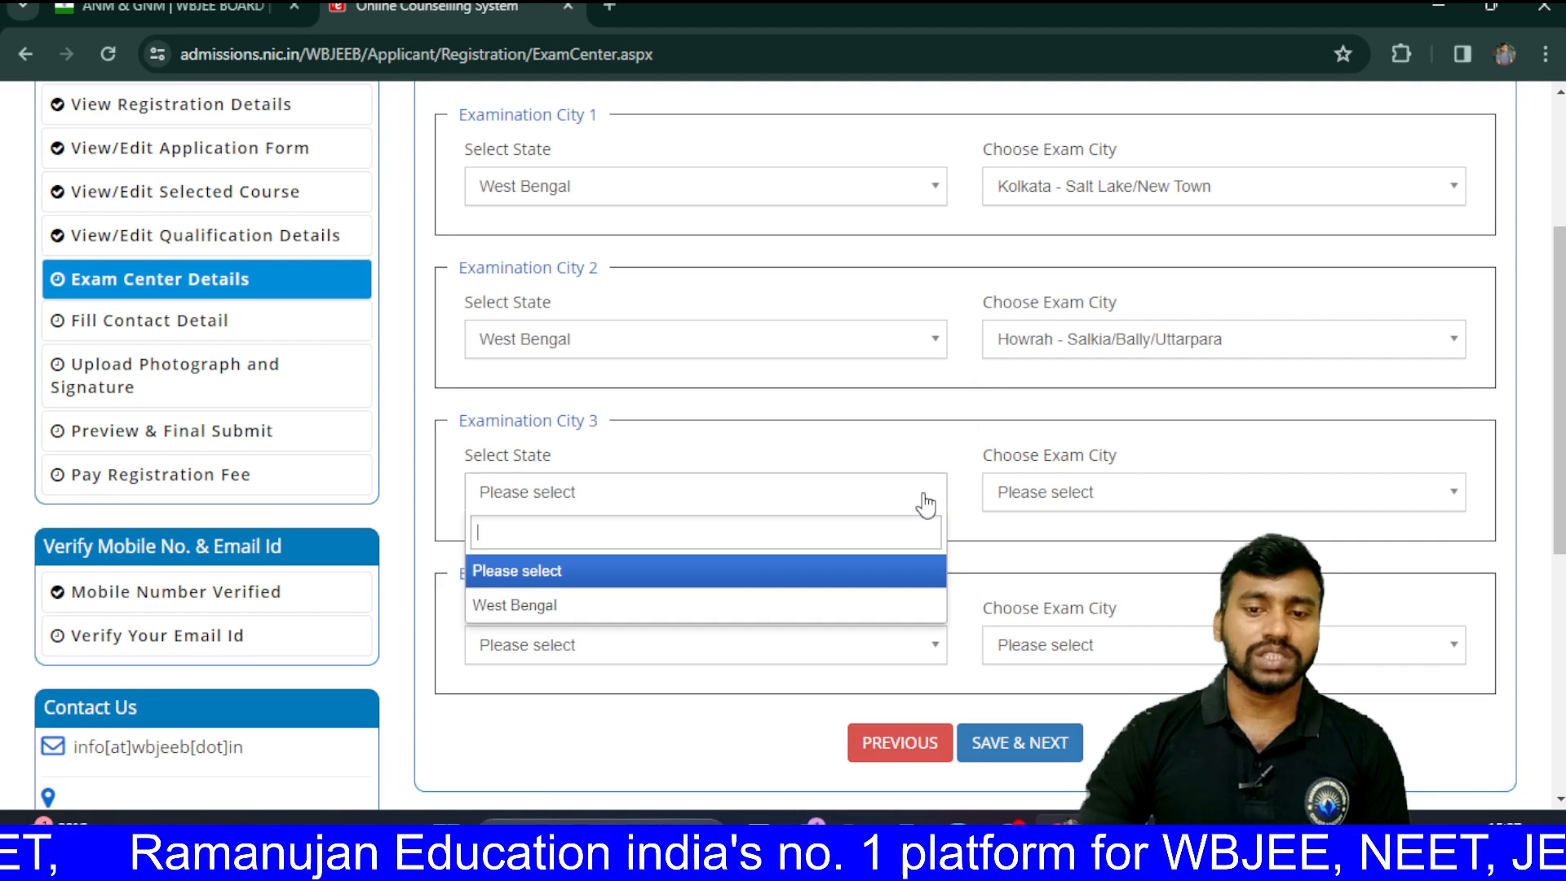
click(789, 607)
click(1083, 512)
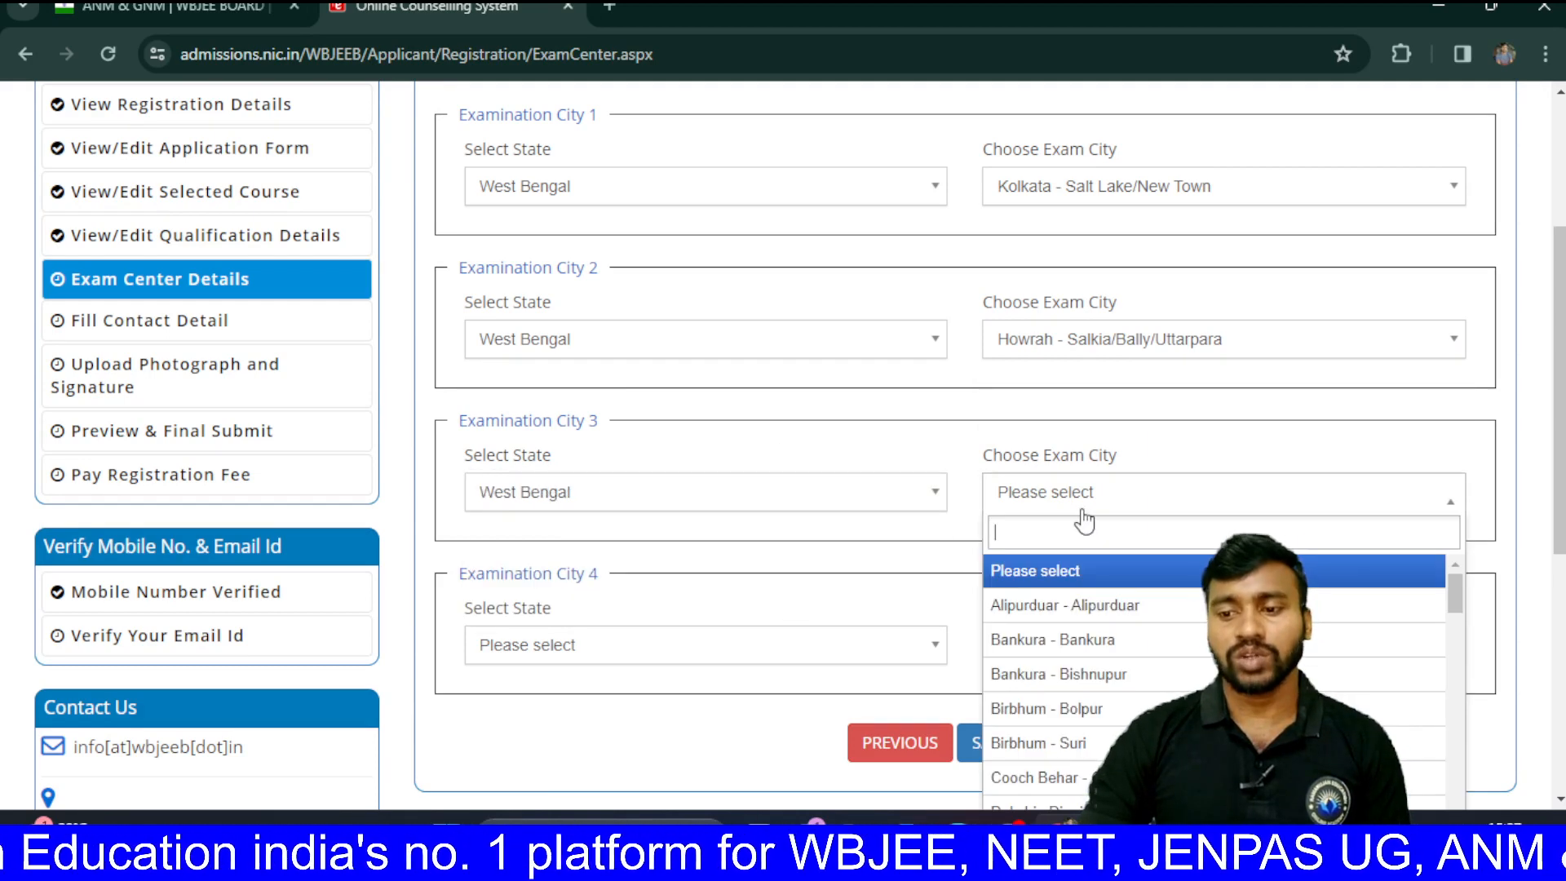
scroll(1028, 669, down, 4)
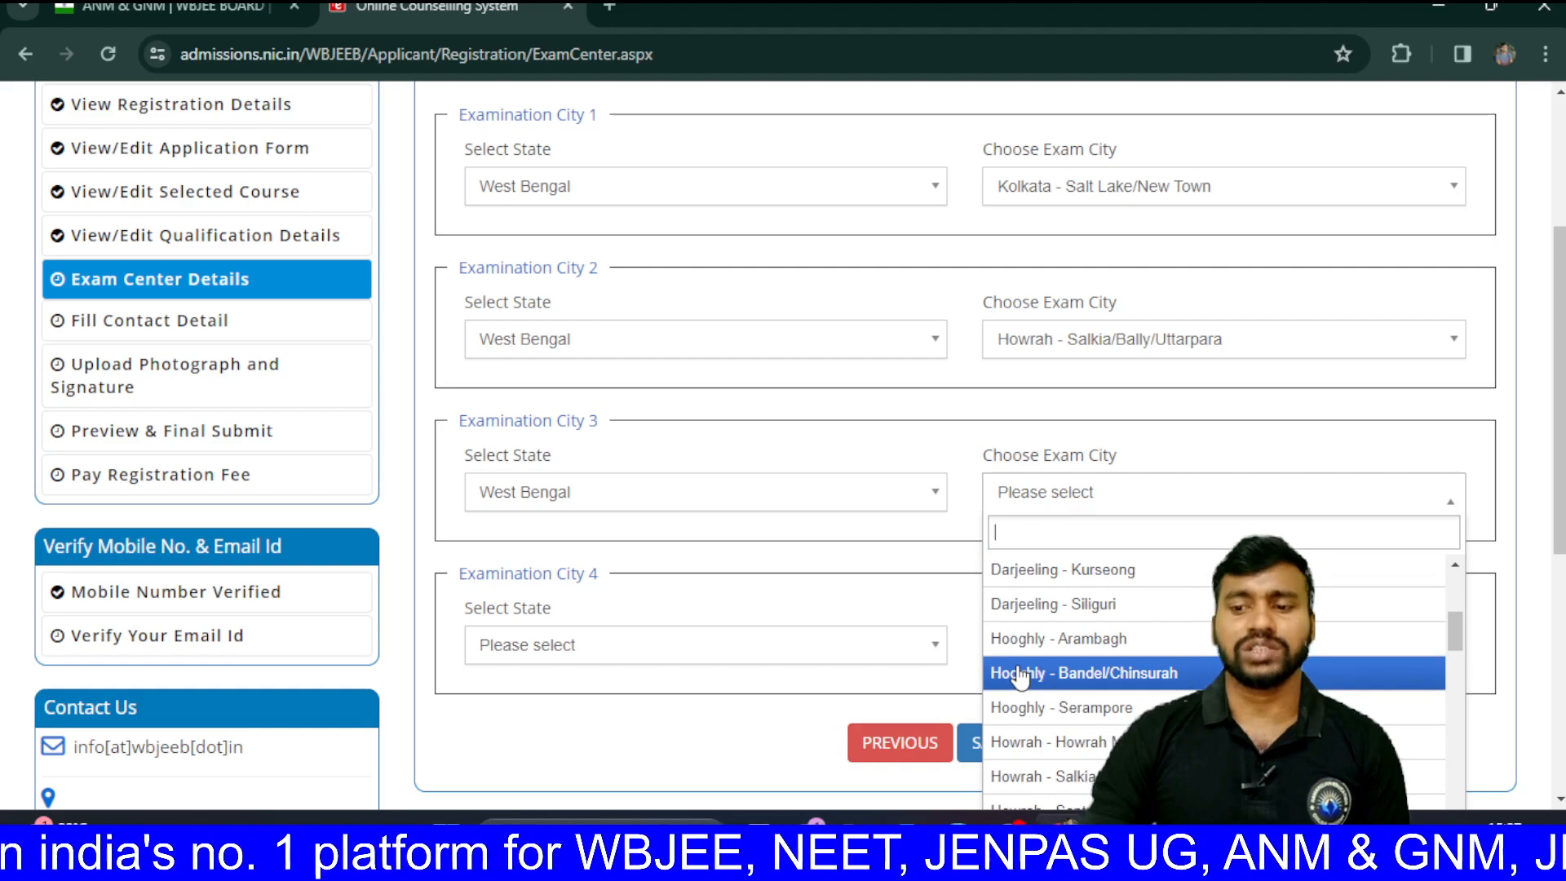
scroll(1020, 678, down, 2)
scroll(1020, 675, down, 4)
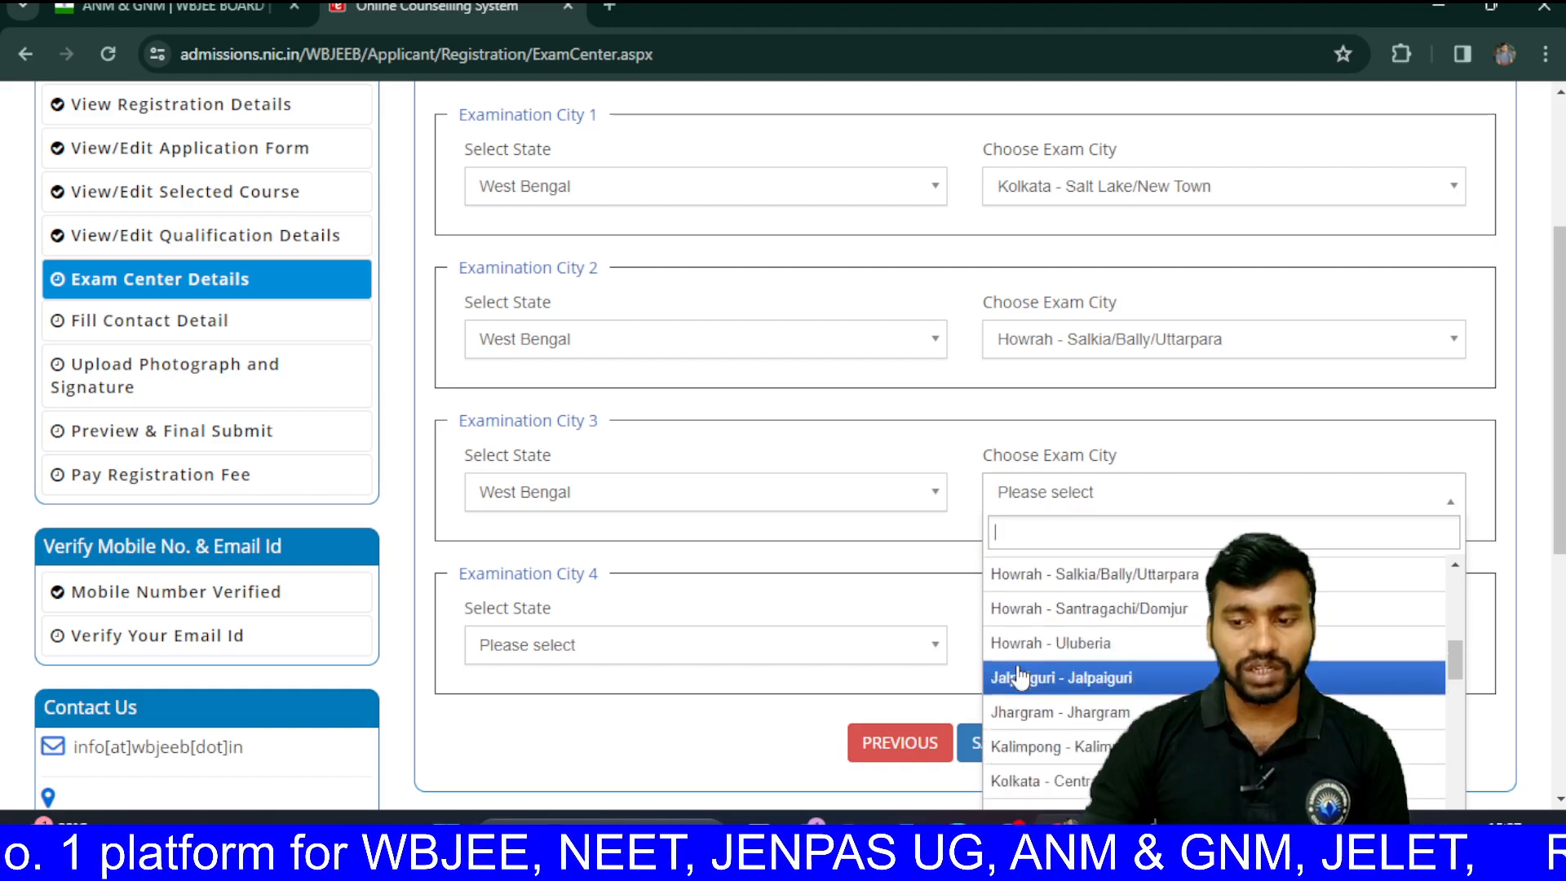
scroll(1020, 675, down, 3)
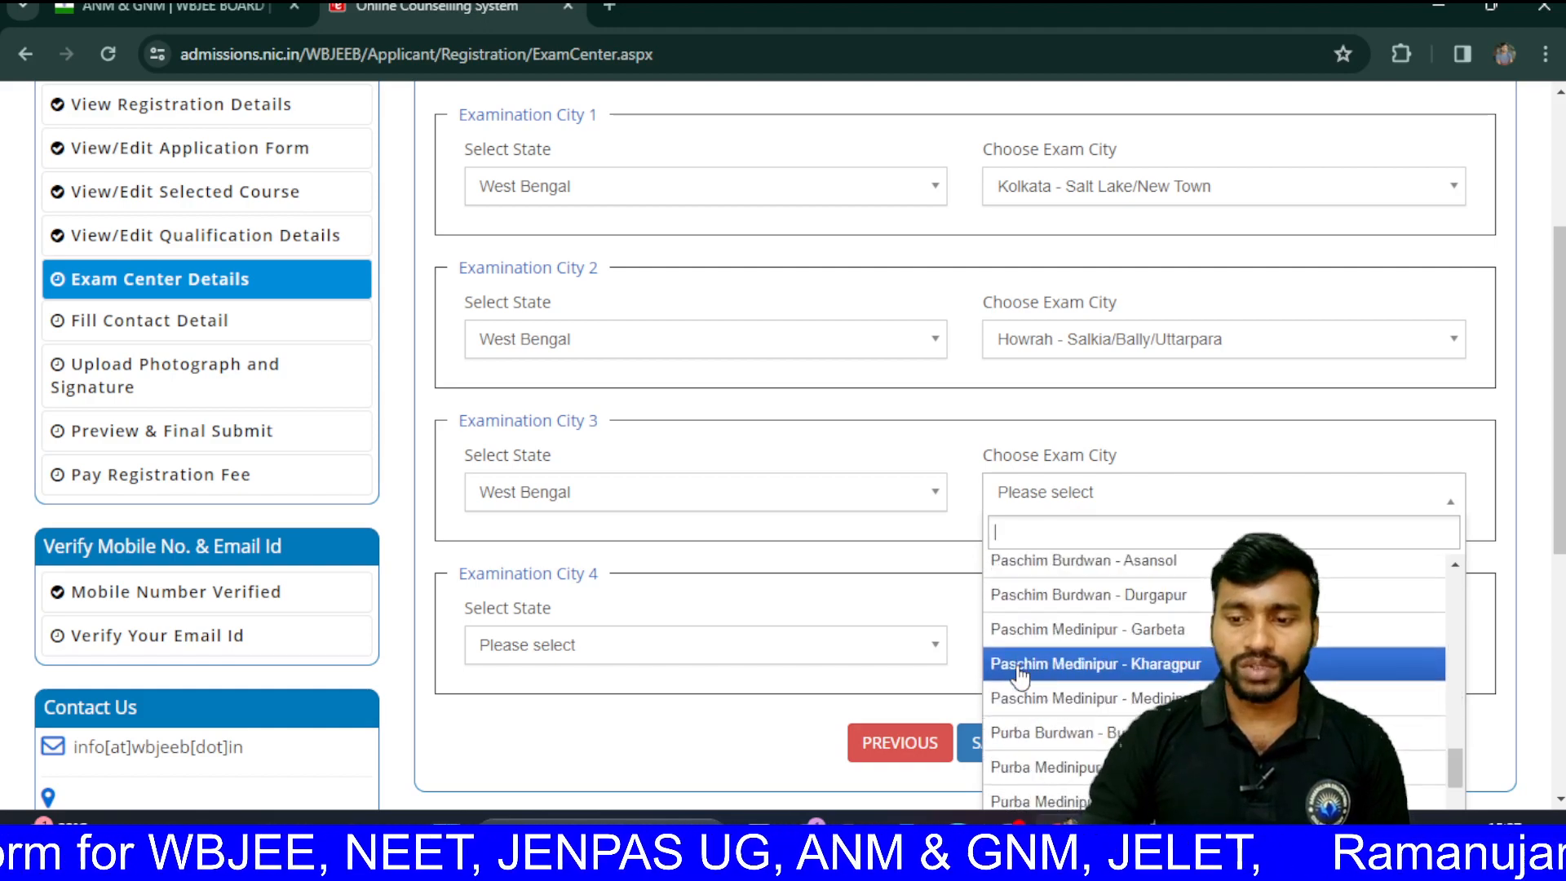
scroll(1020, 678, up, 2)
scroll(1020, 669, up, 1)
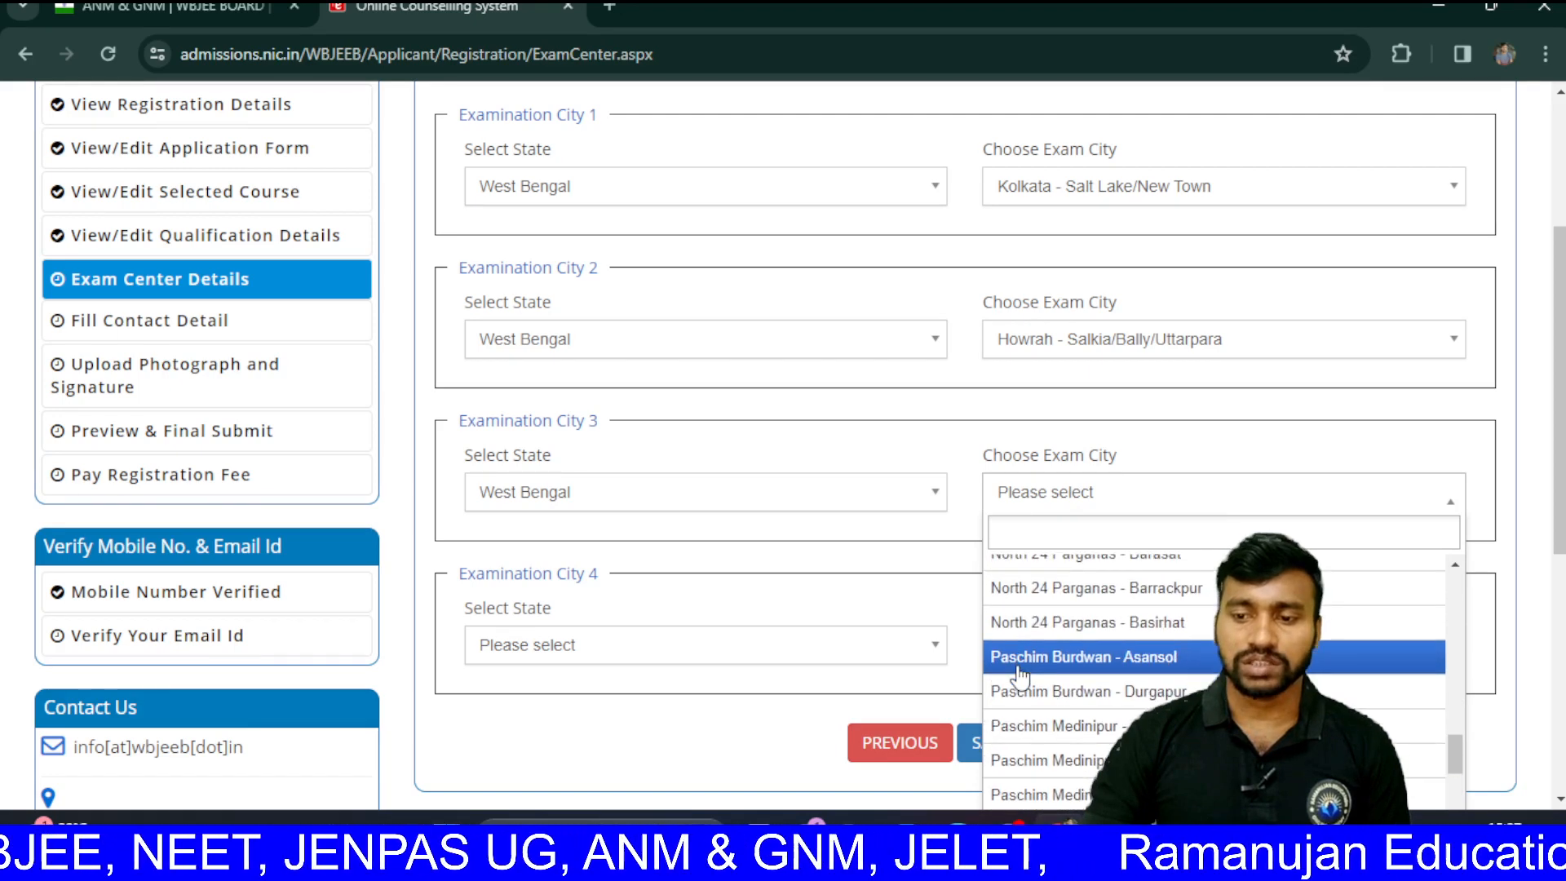
click(1051, 588)
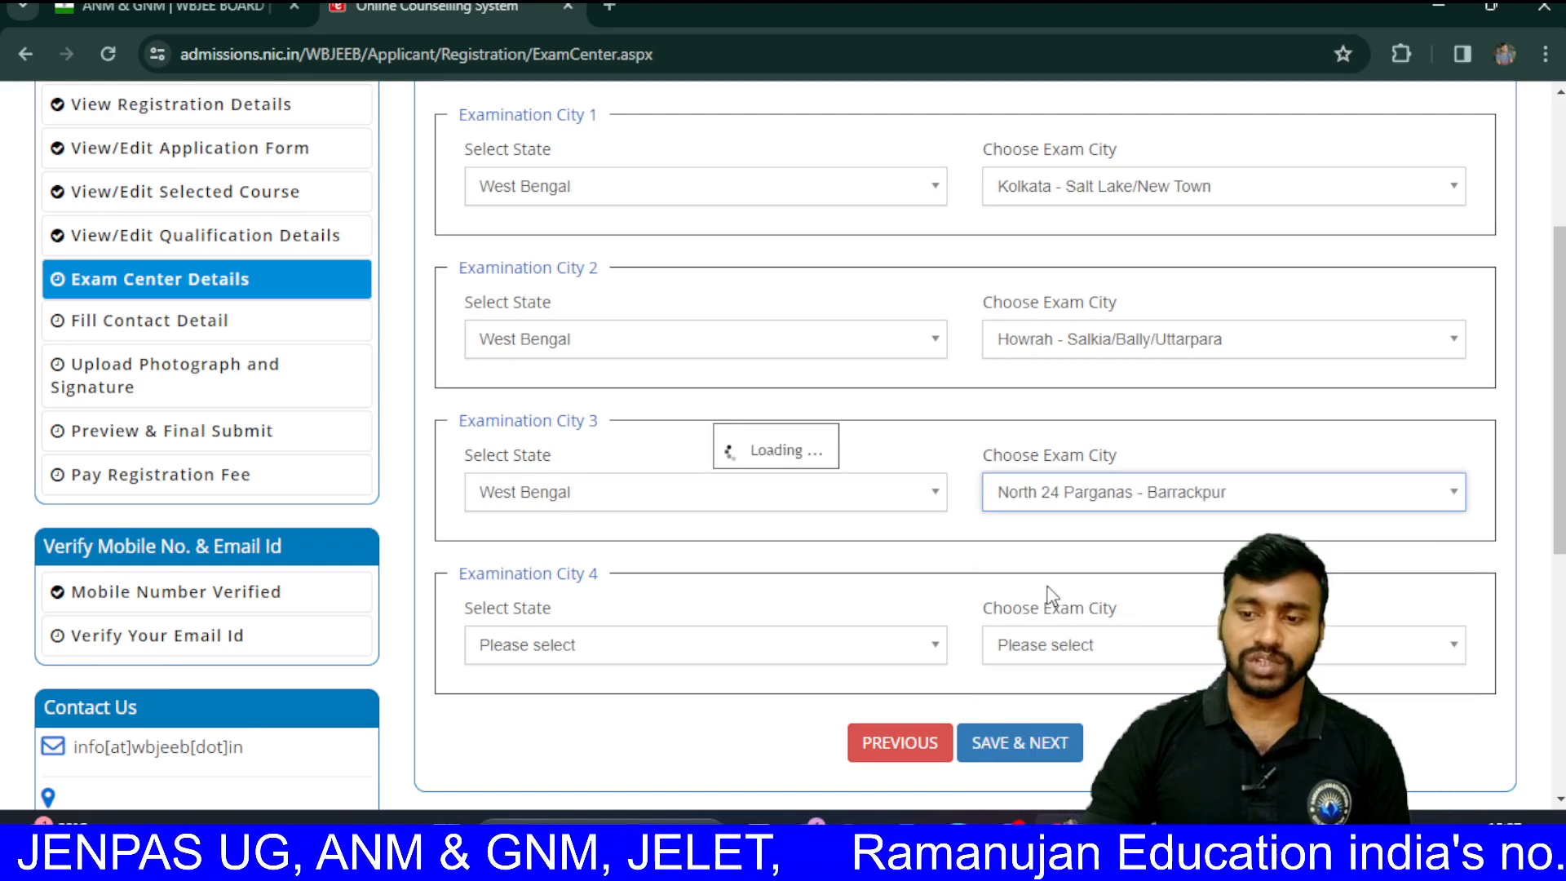
Step: Set Examination City 4 to West Bengal, Kolkata - North Kolkata, and submit the exam centres
click(917, 653)
click(714, 754)
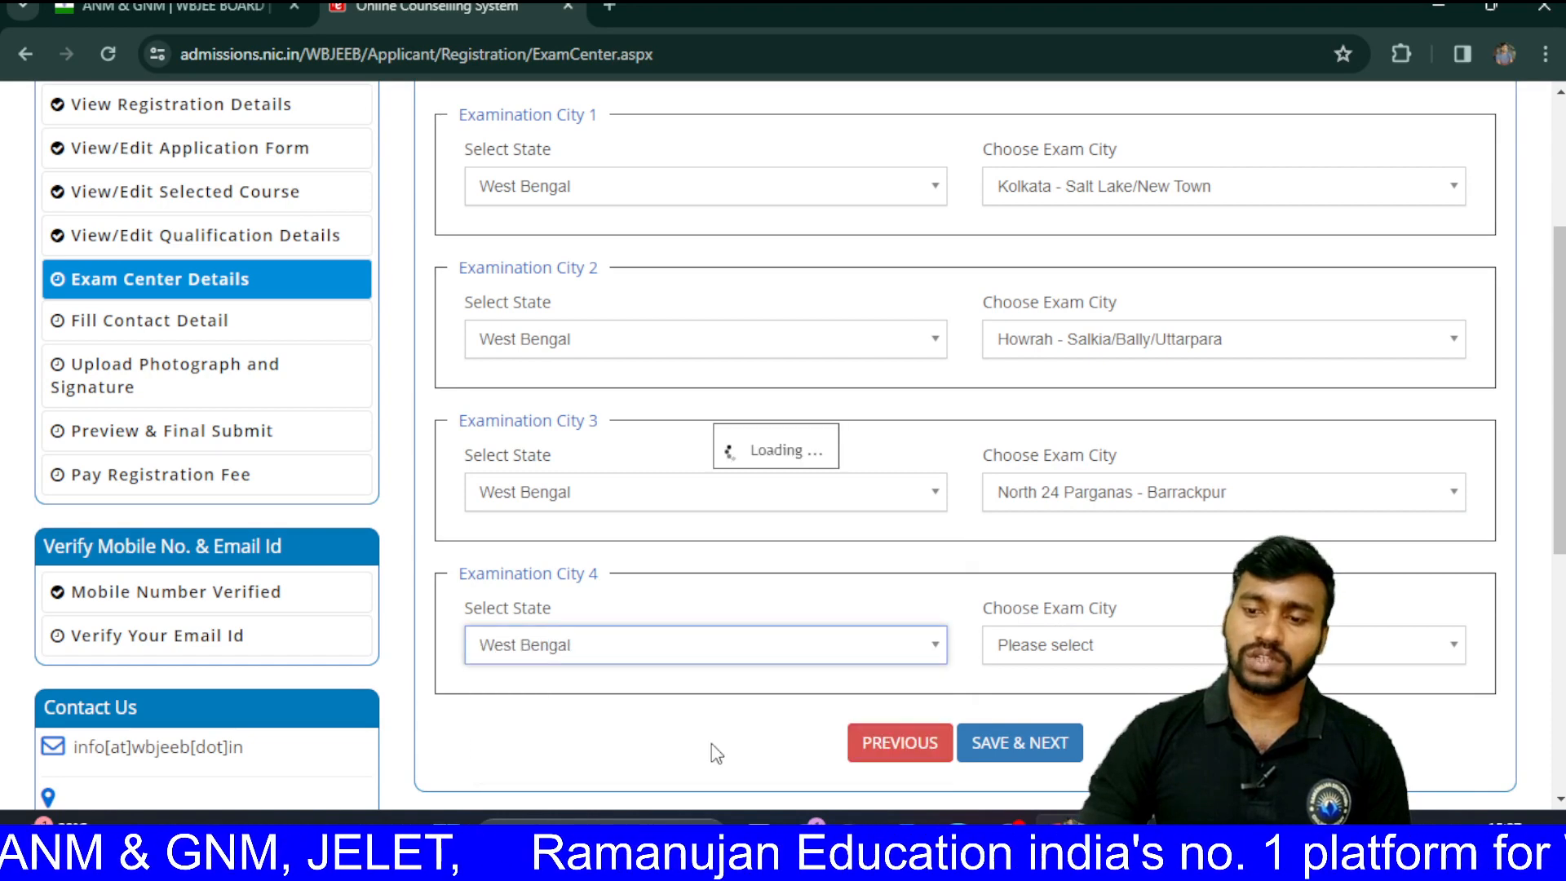
click(1046, 647)
scroll(1047, 650, down, 4)
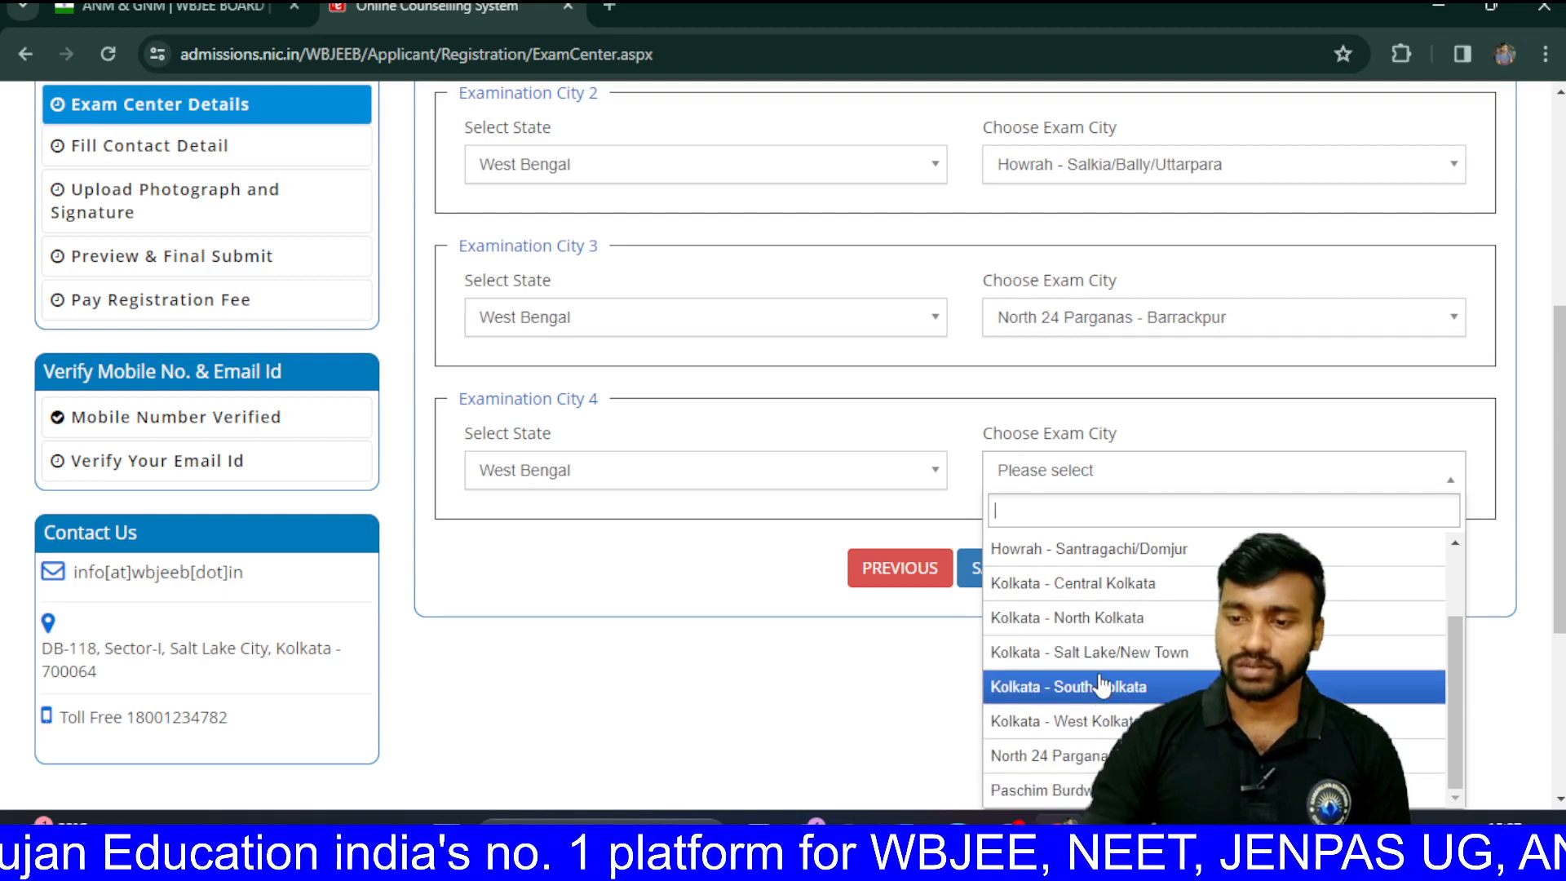
click(1103, 624)
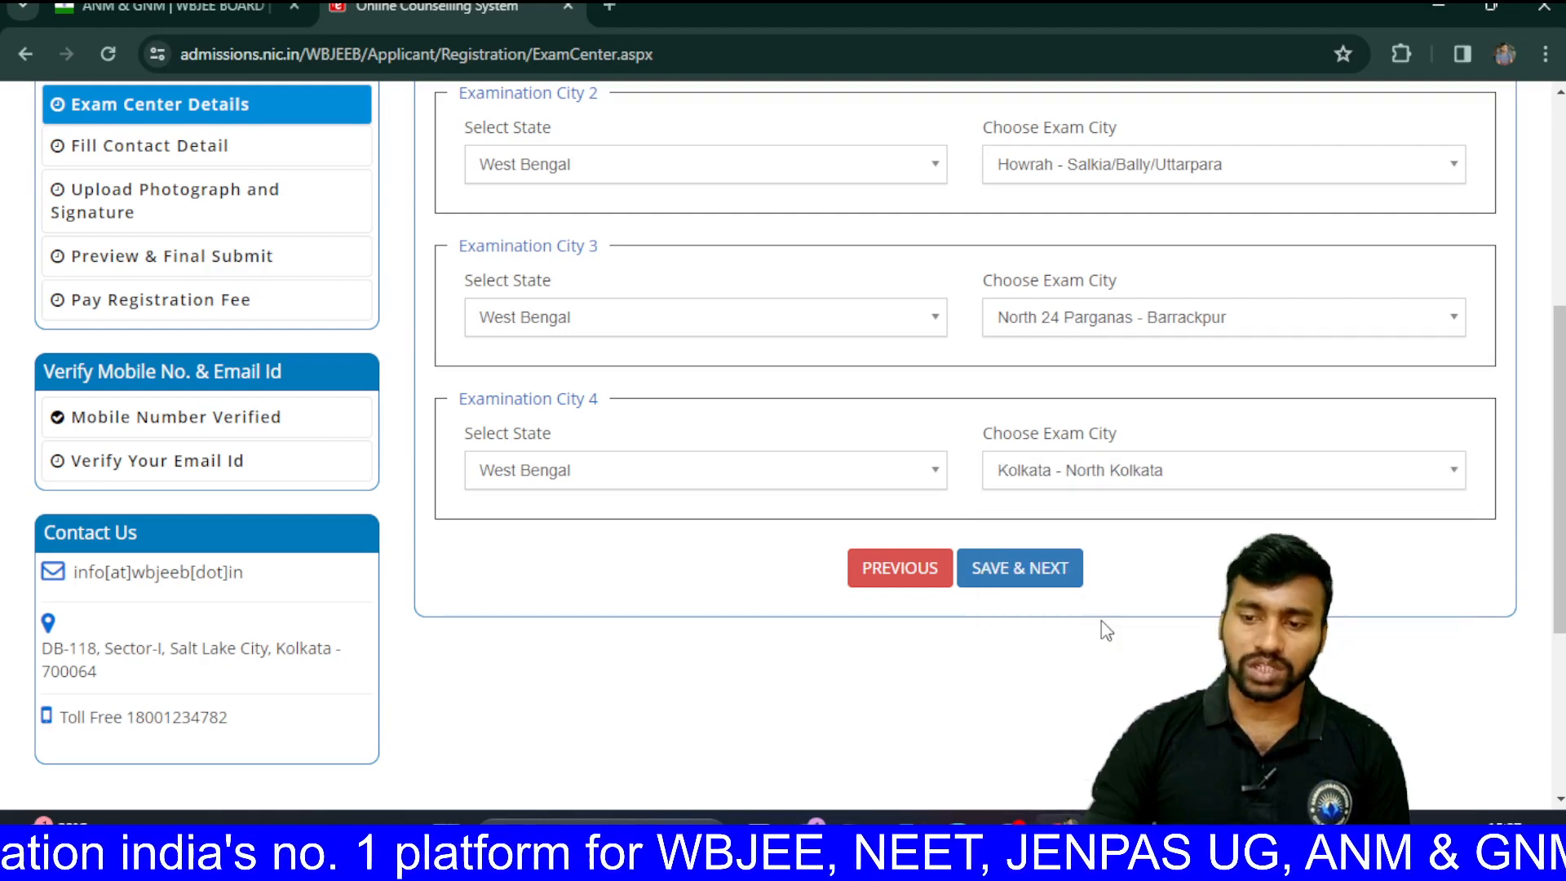
click(1060, 581)
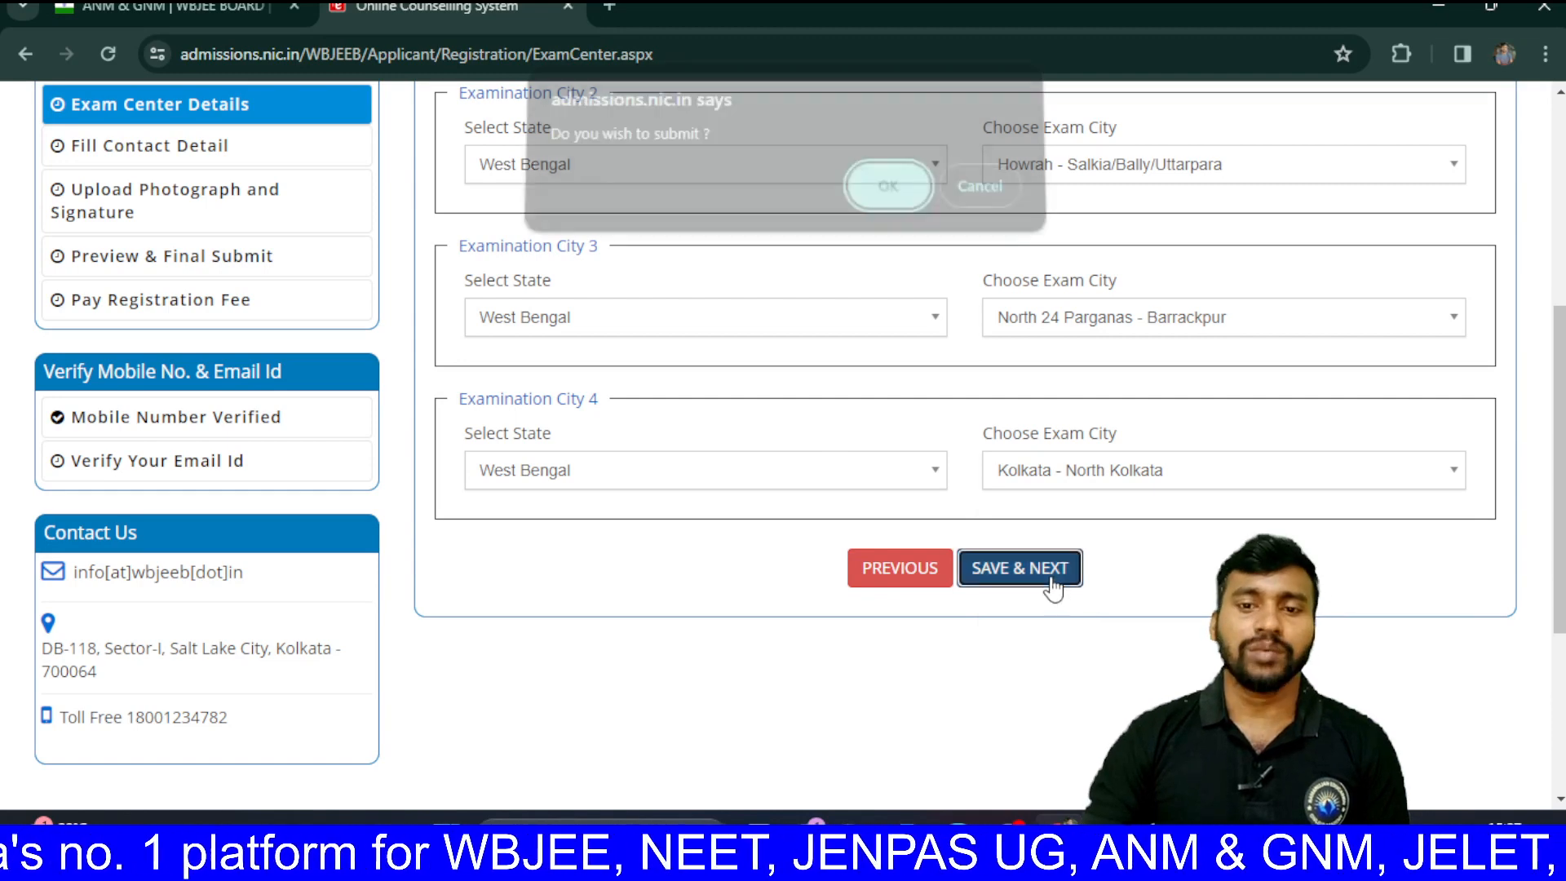
click(885, 204)
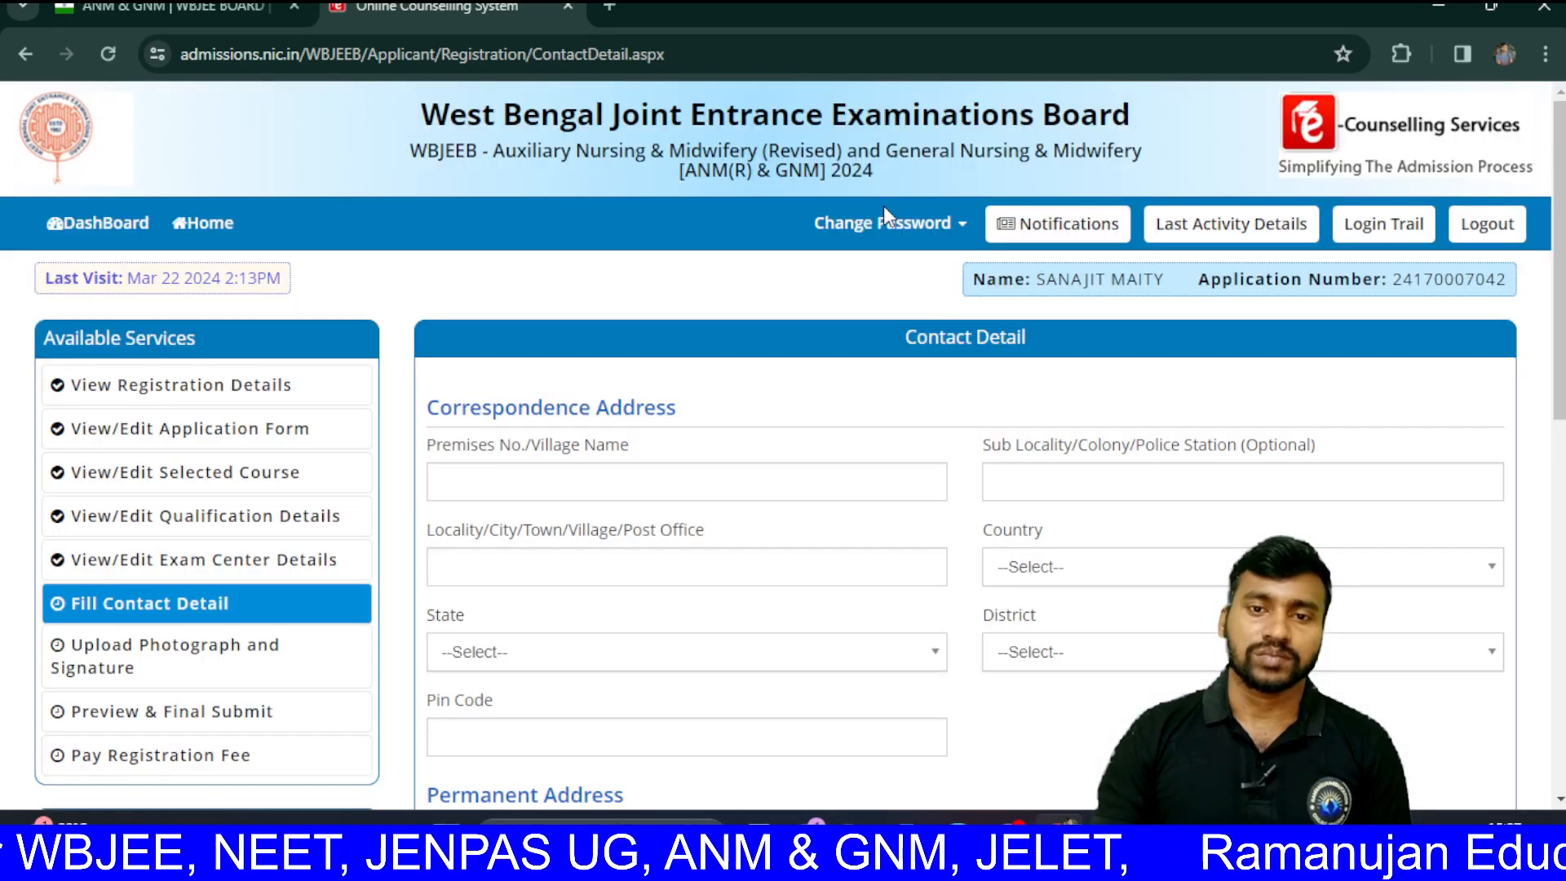
Step: Go through the correspondence address fields, choosing India as Country and West Bengal as State
scroll(700, 500, down, 2)
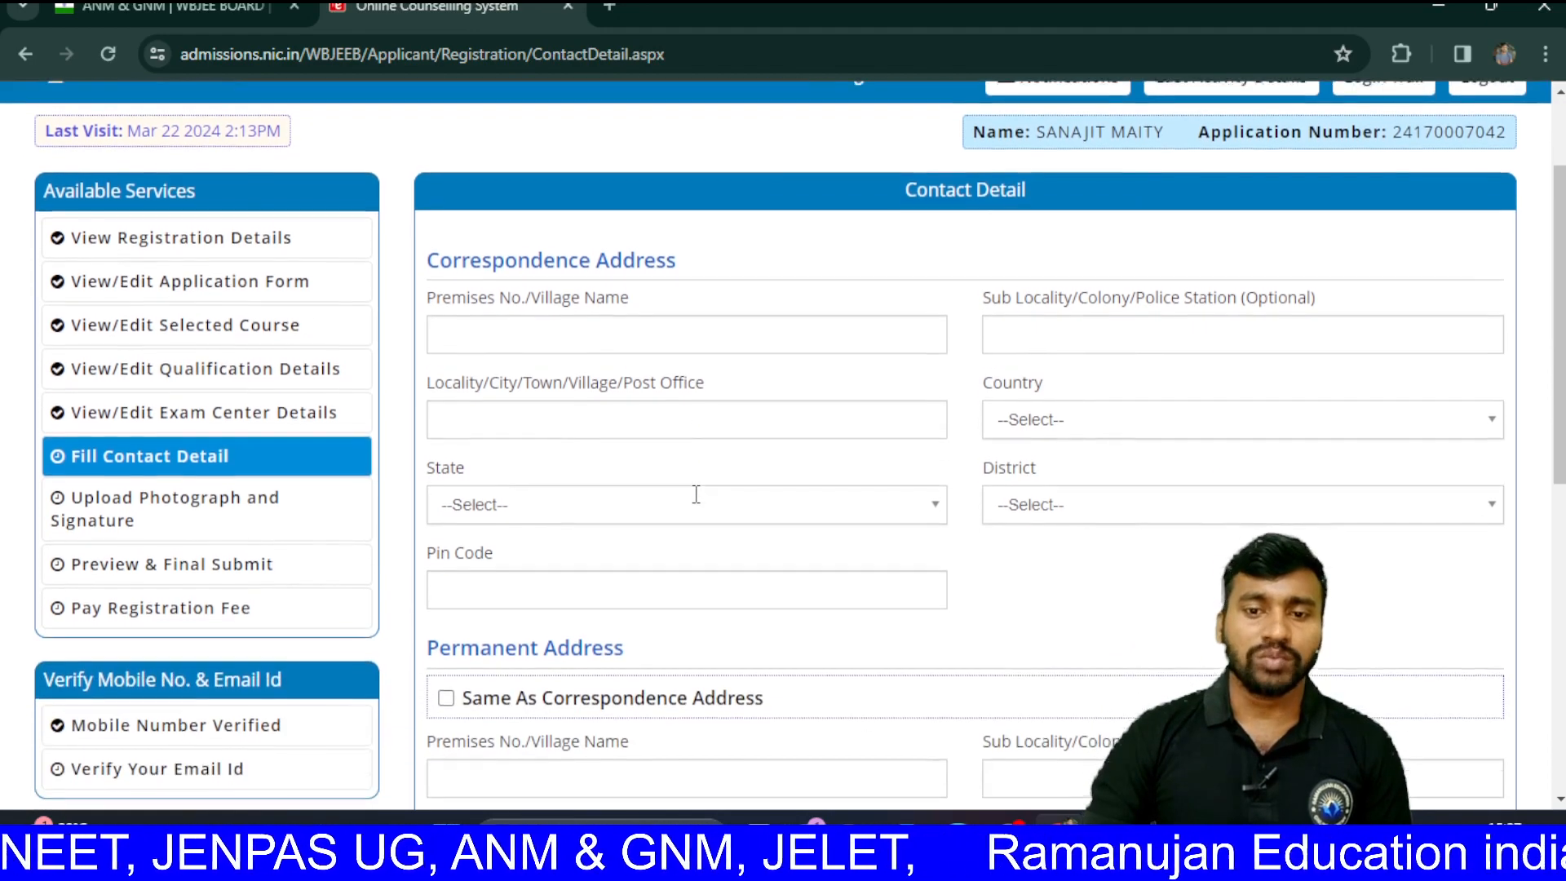
scroll(697, 506, down, 1)
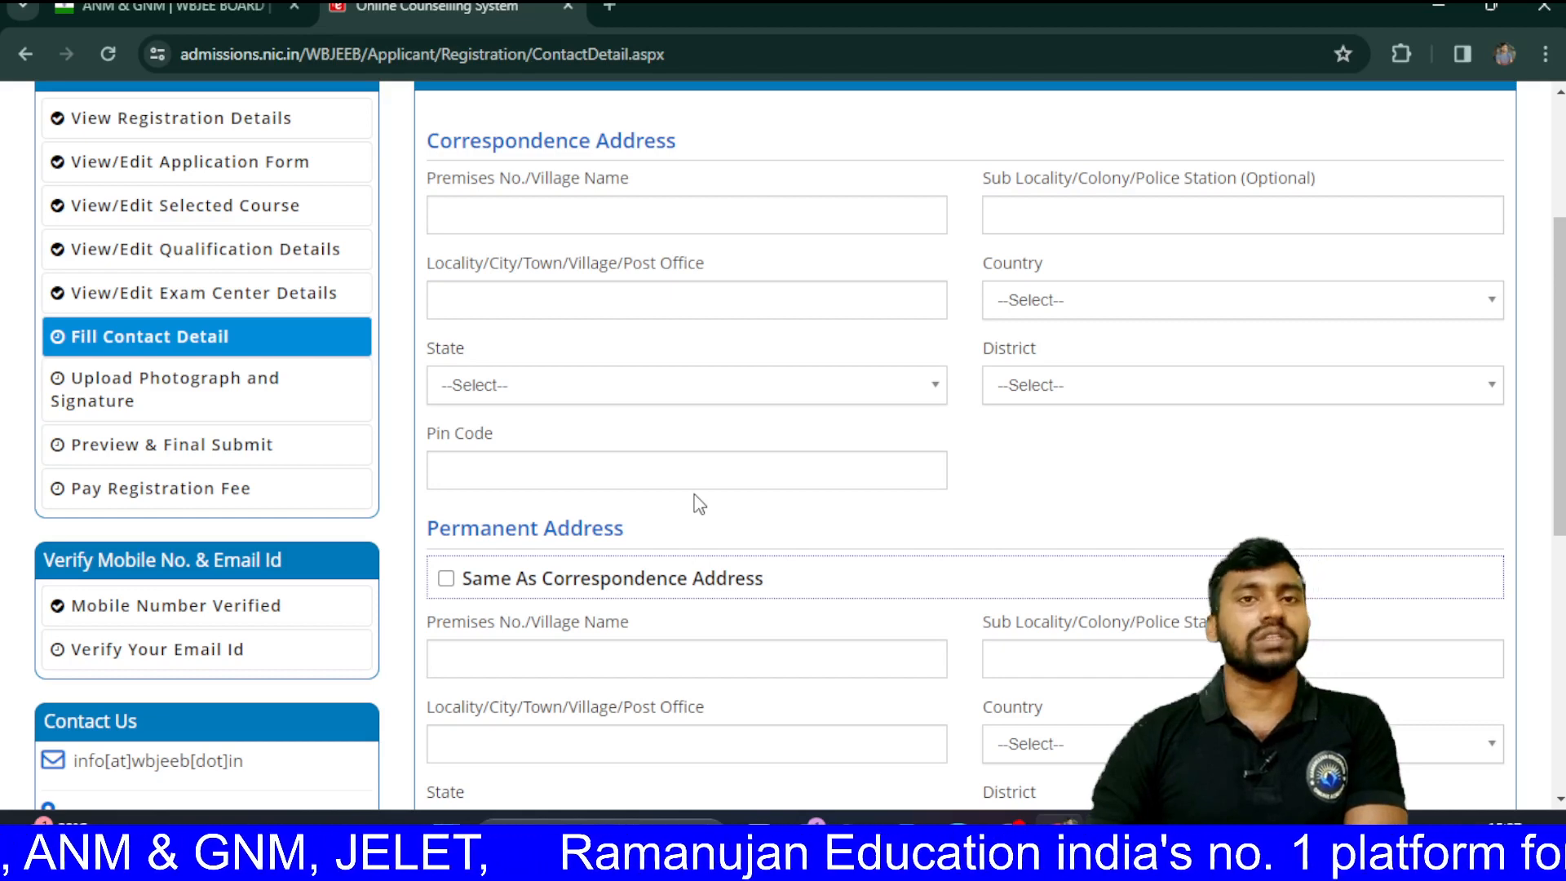
click(713, 217)
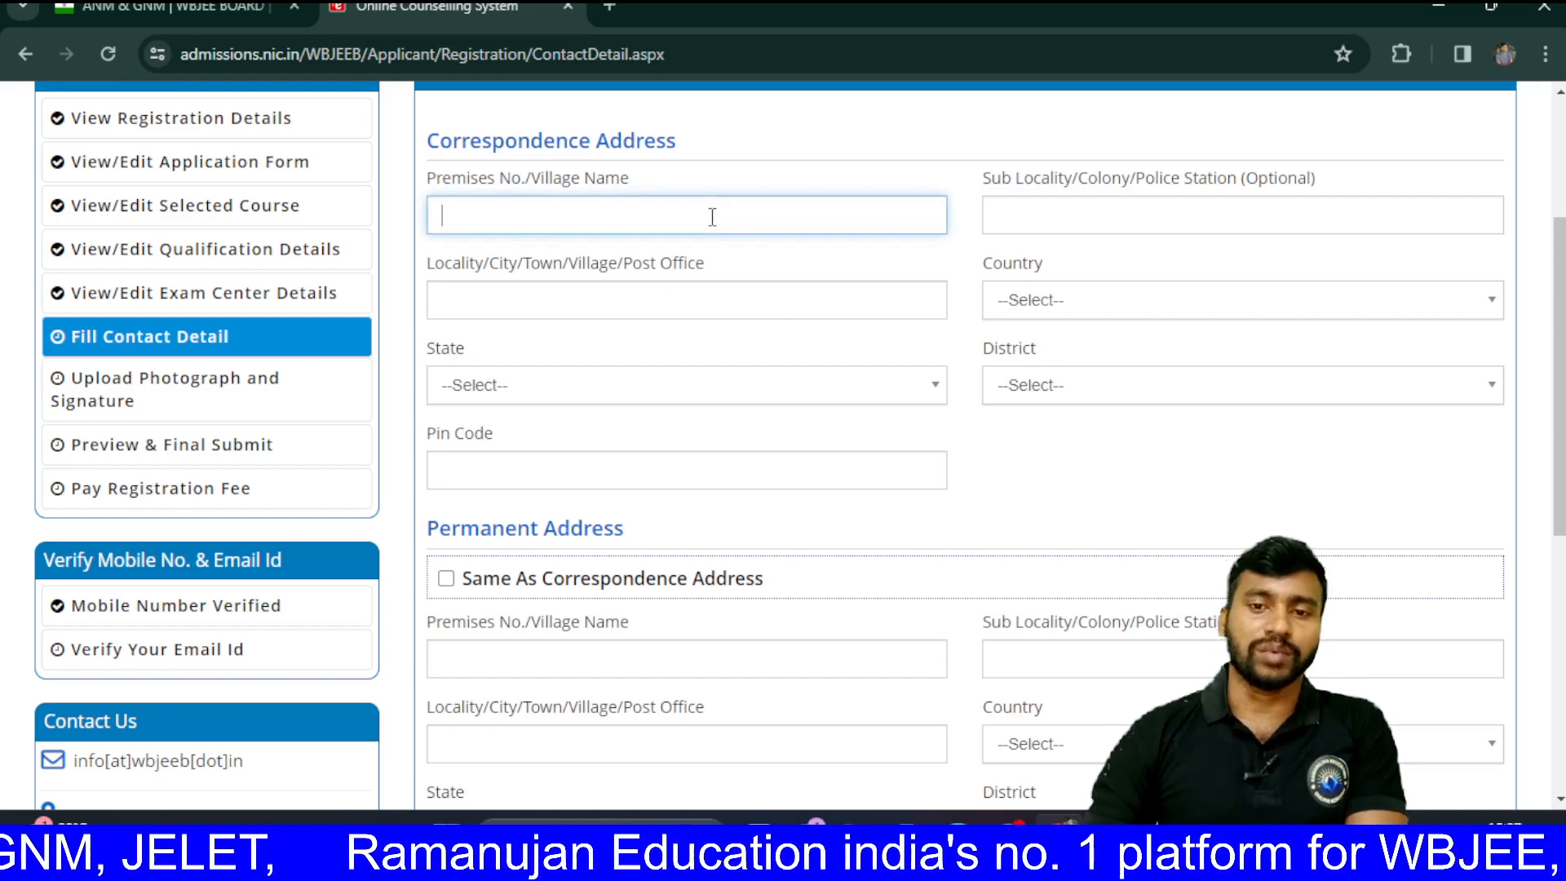
click(705, 297)
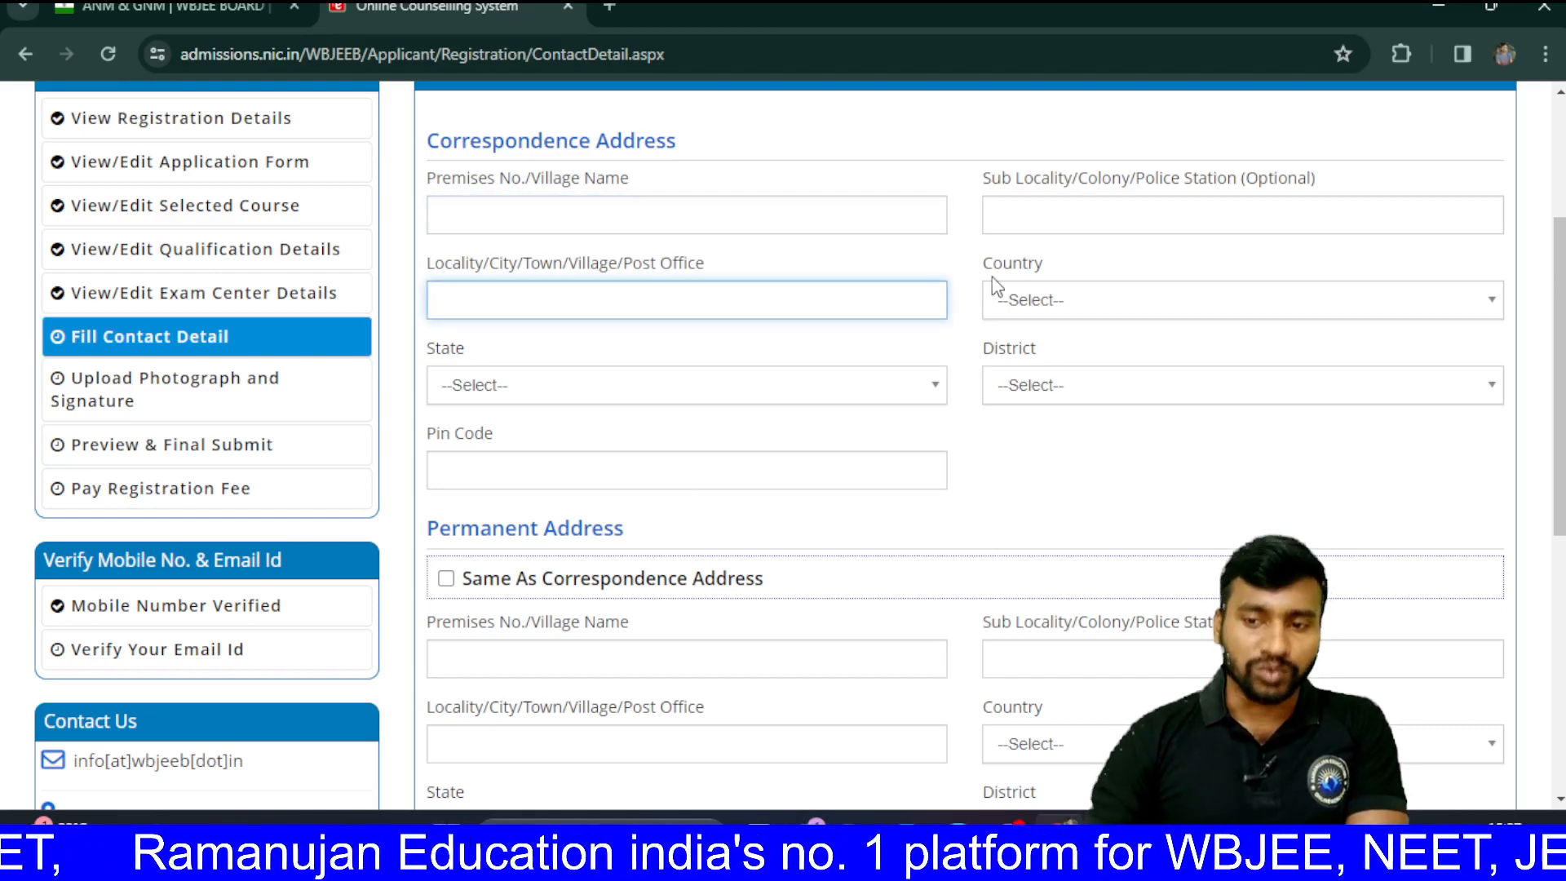
click(1037, 228)
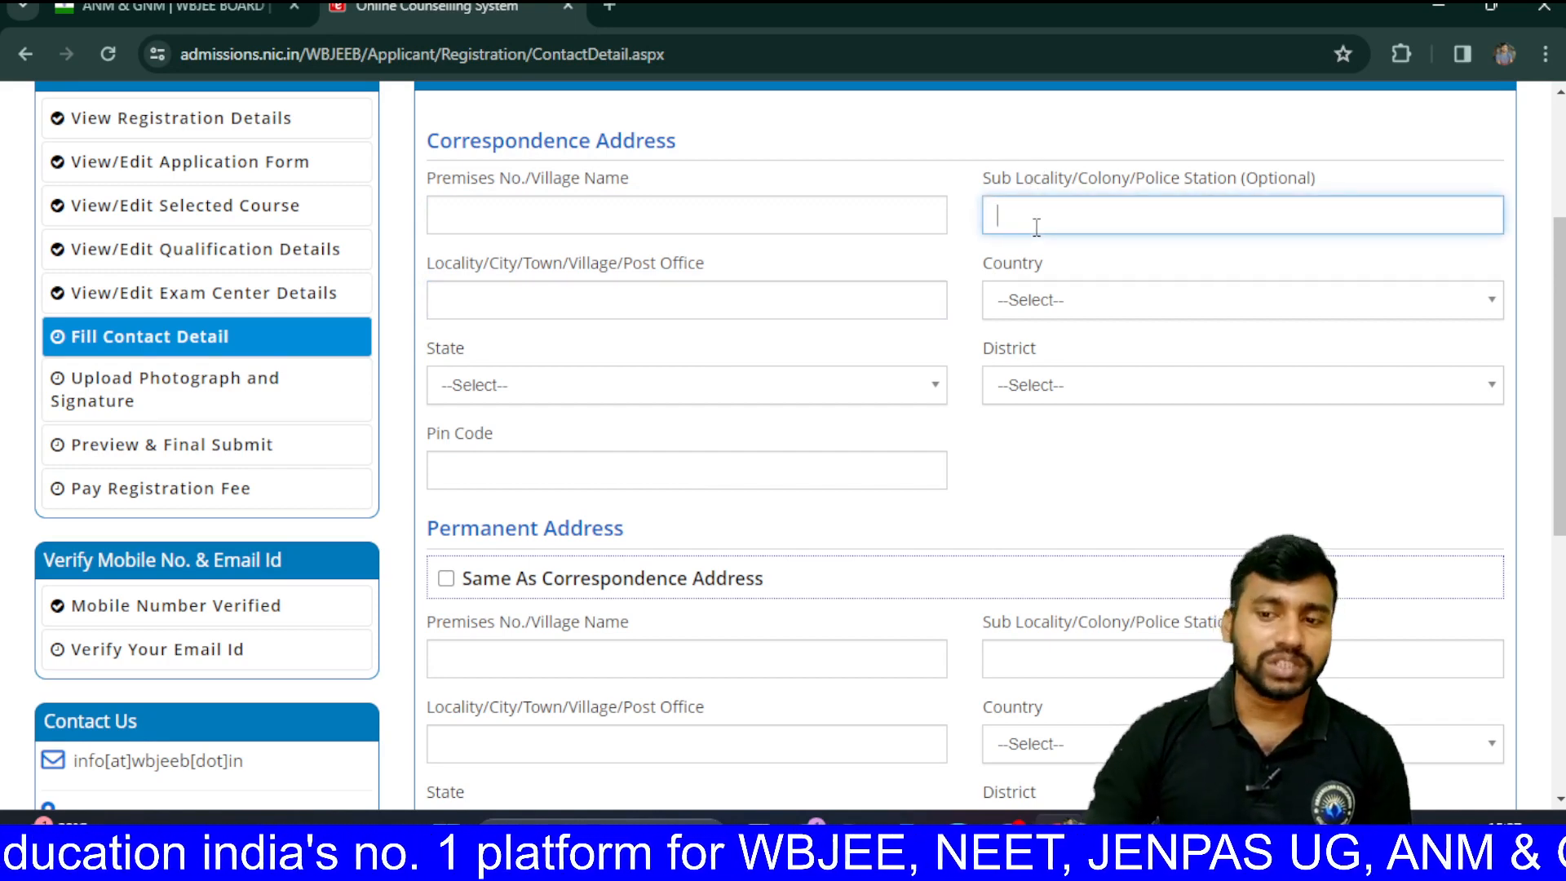
click(1034, 310)
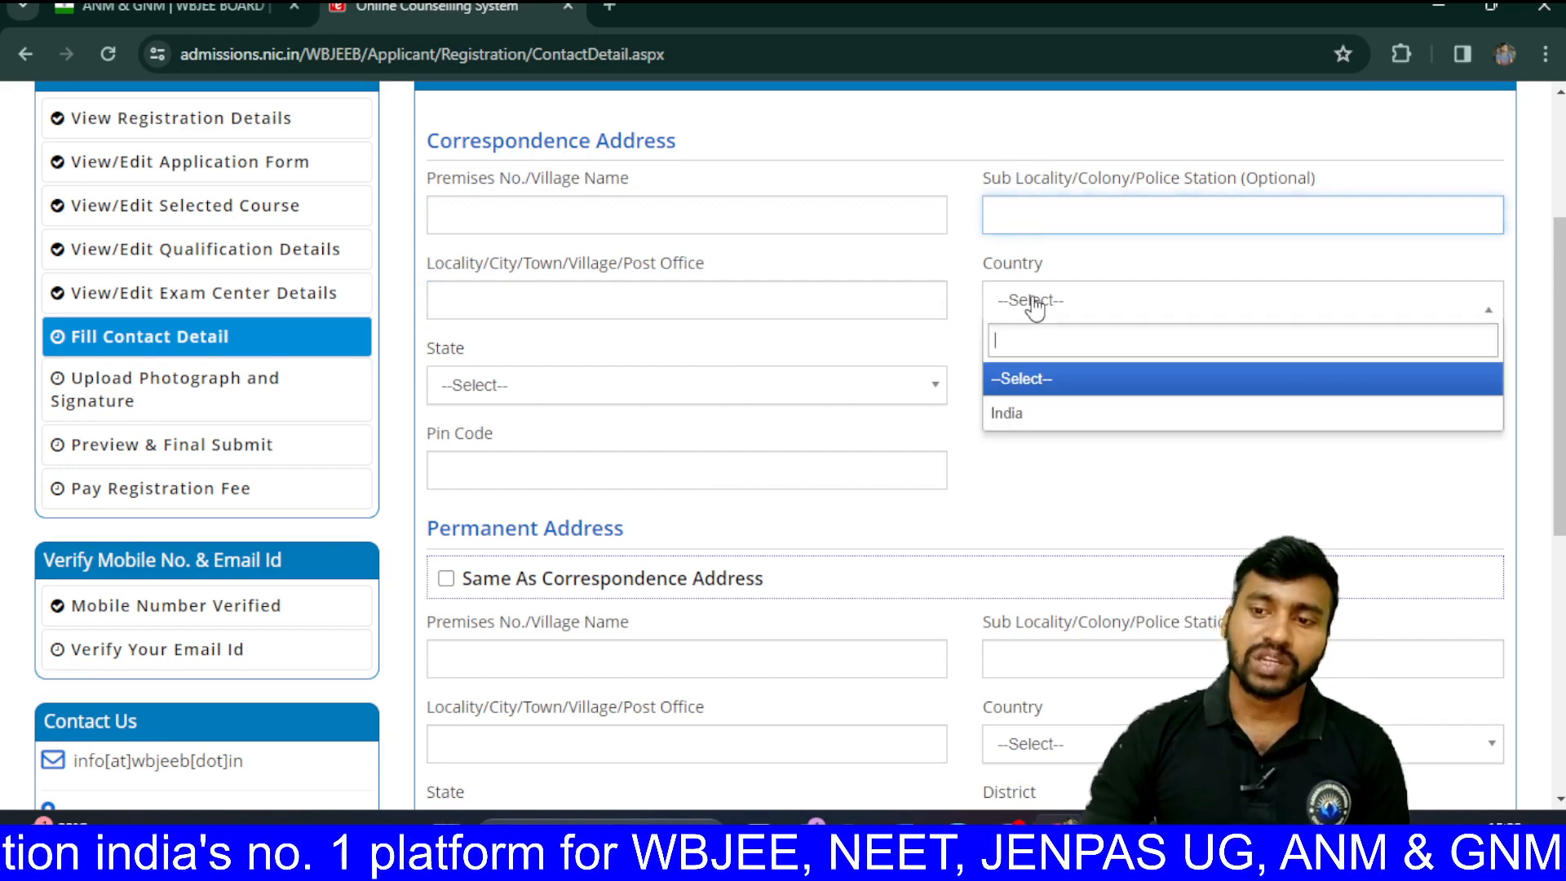
click(1020, 422)
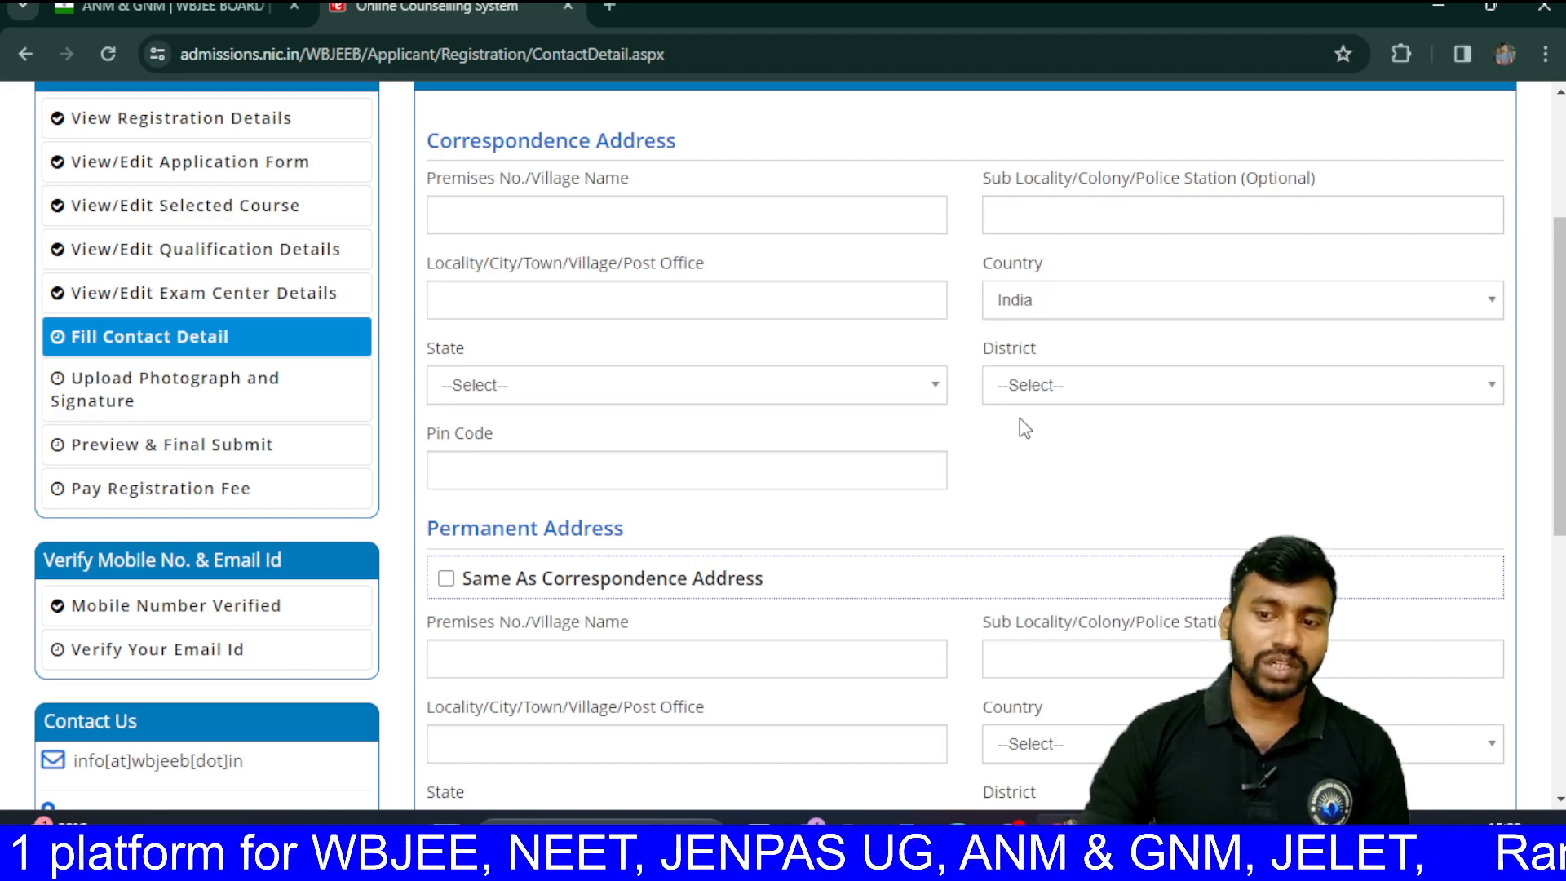
click(1037, 403)
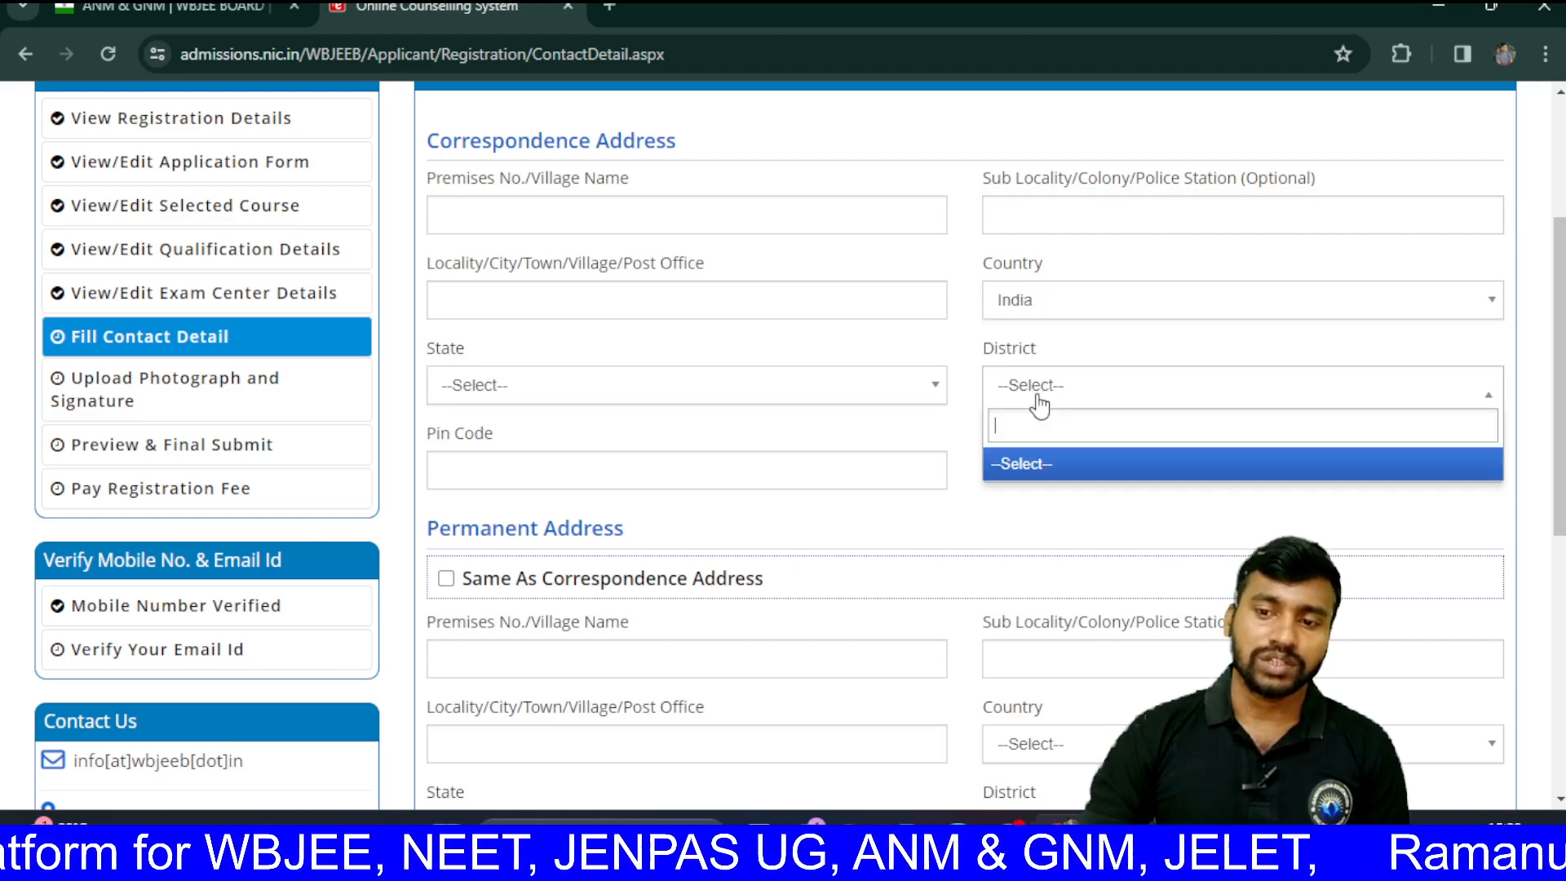
click(719, 396)
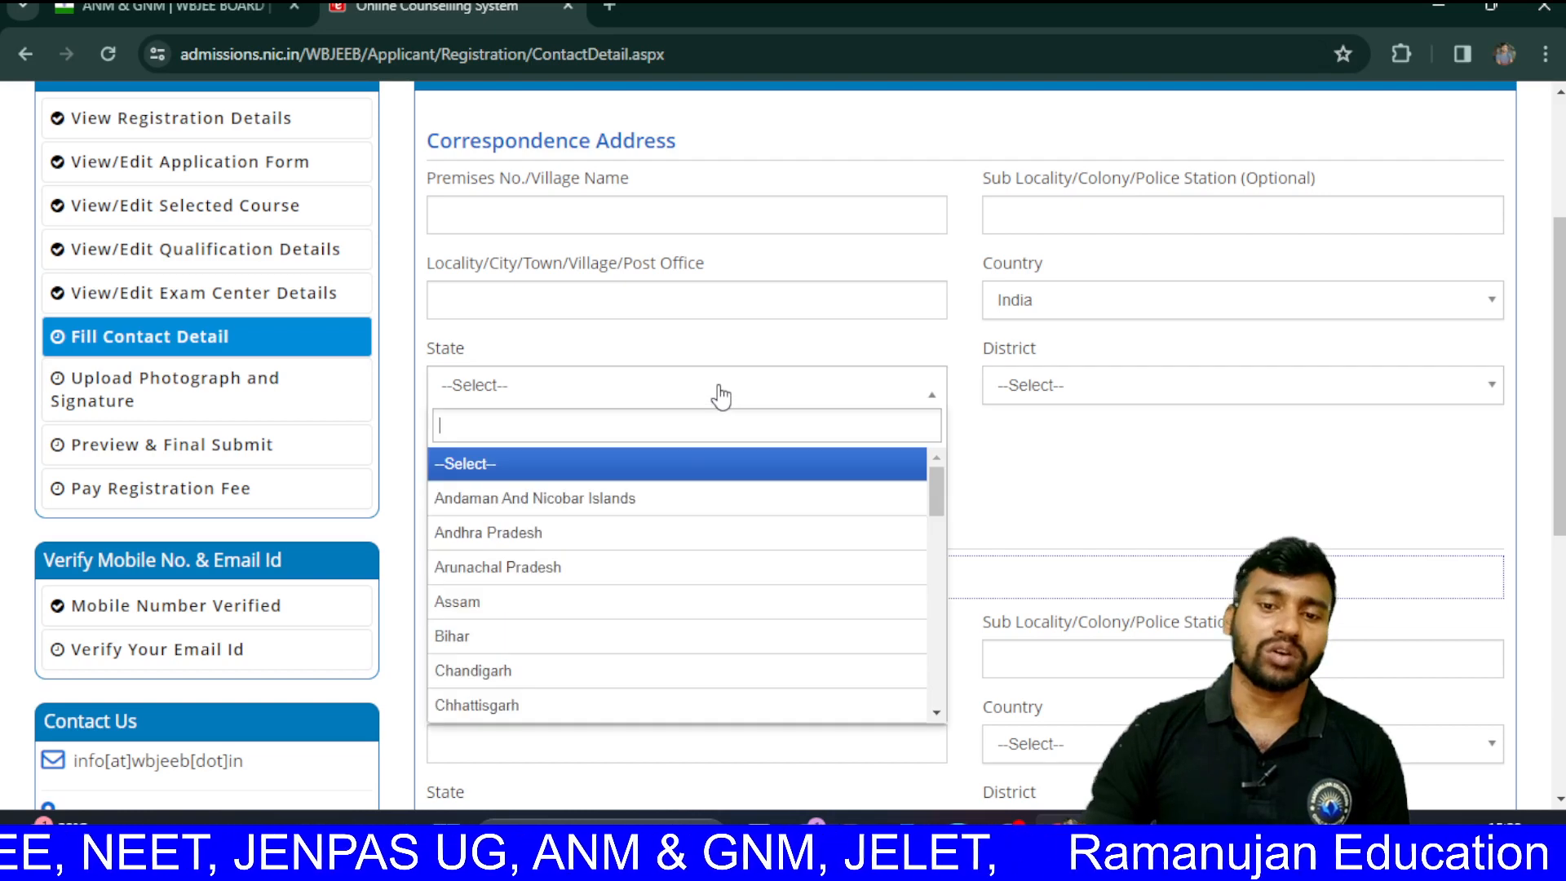
scroll(612, 653, down, 12)
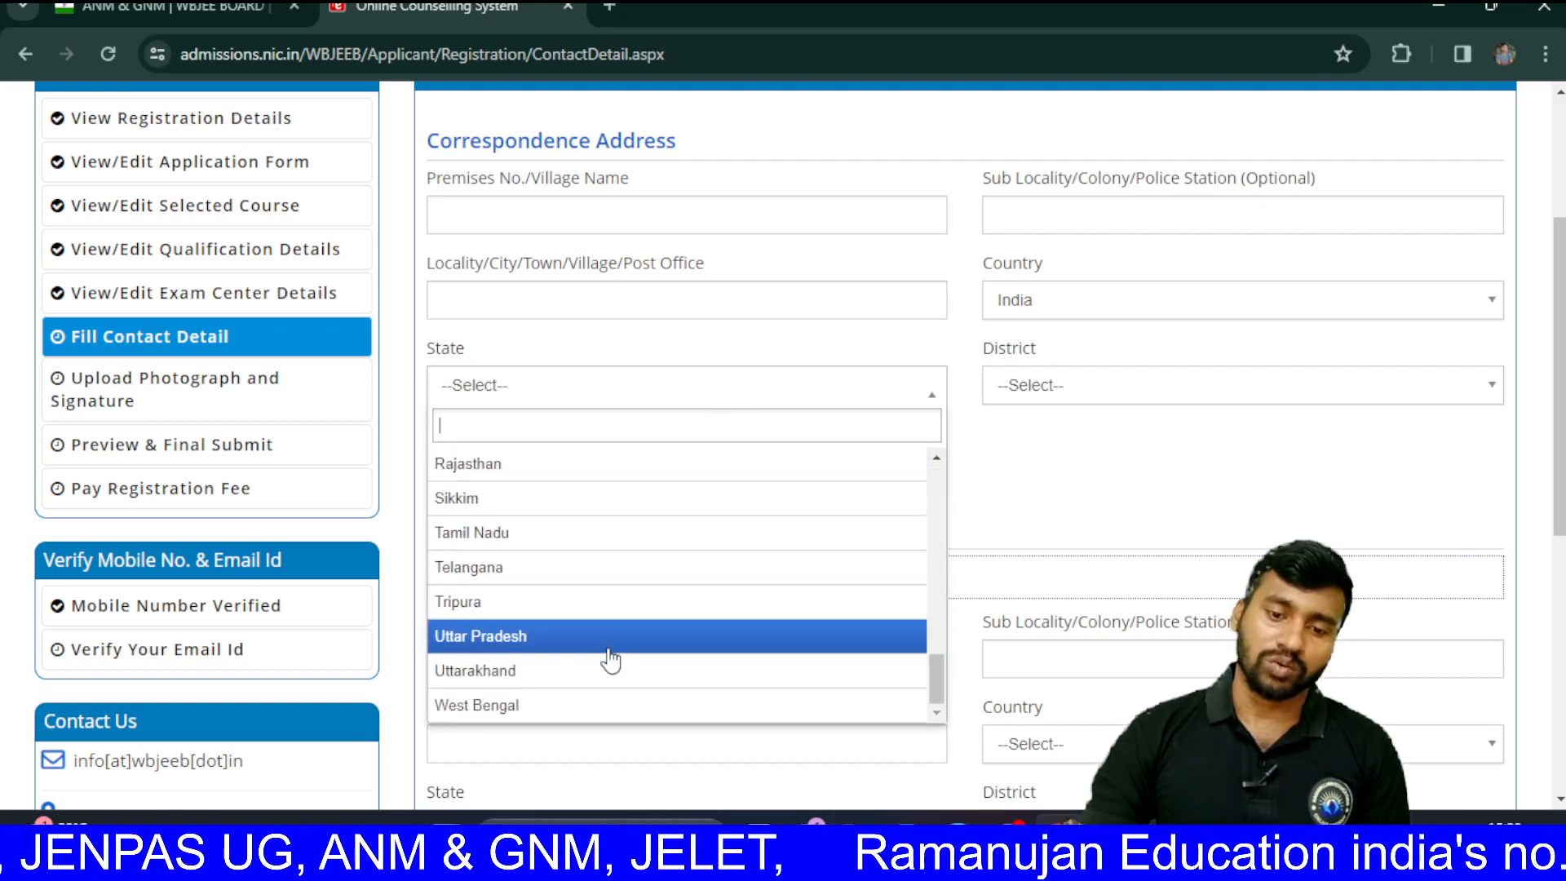
click(560, 708)
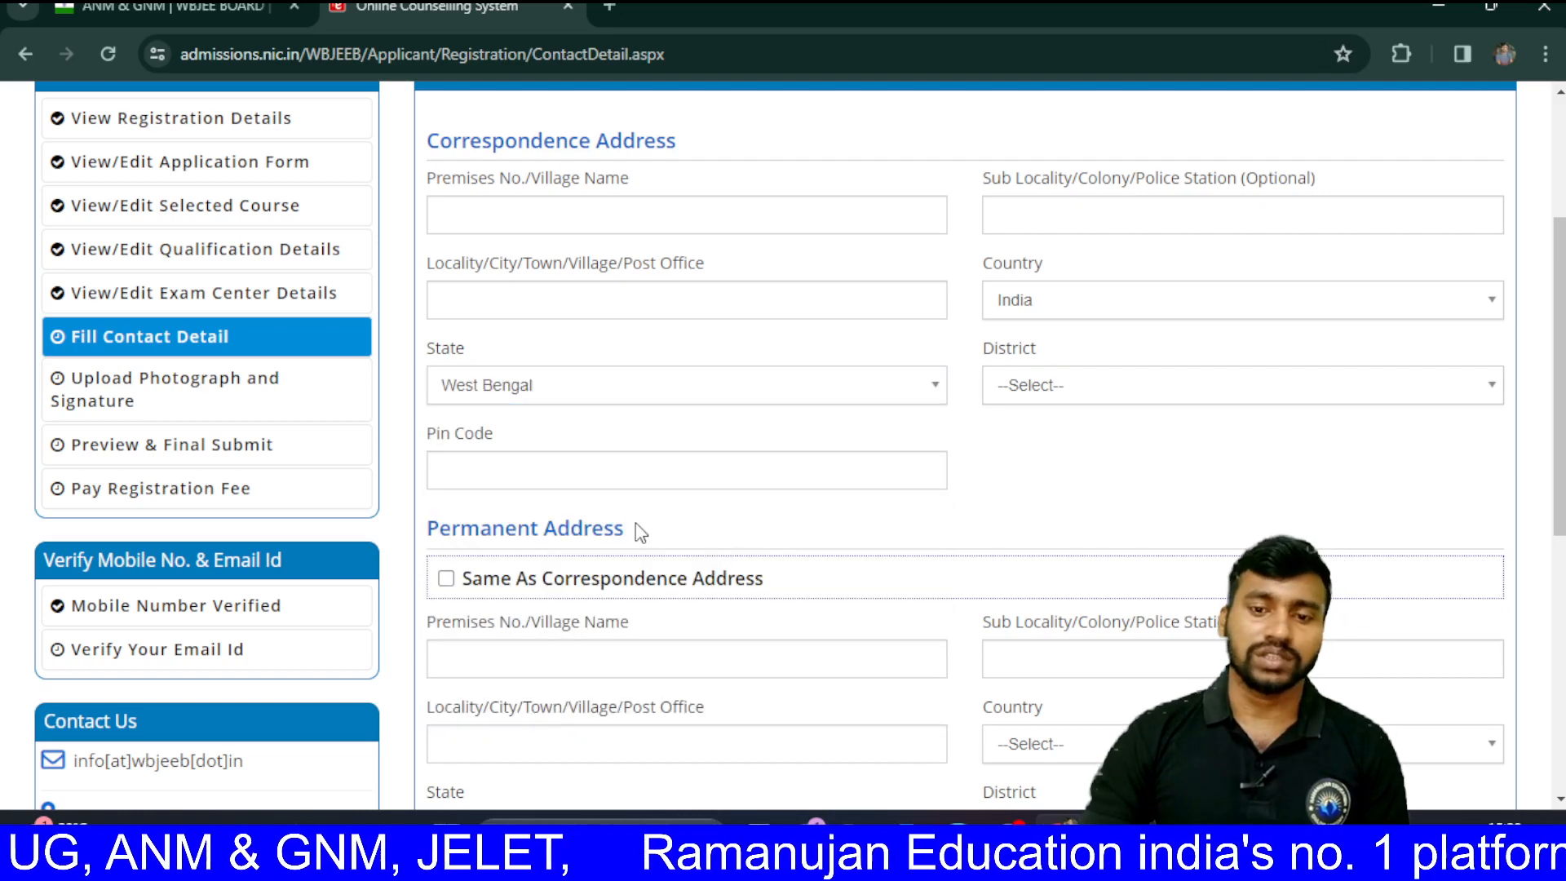
Step: Enter the correspondence pin code and browse the District list
click(642, 479)
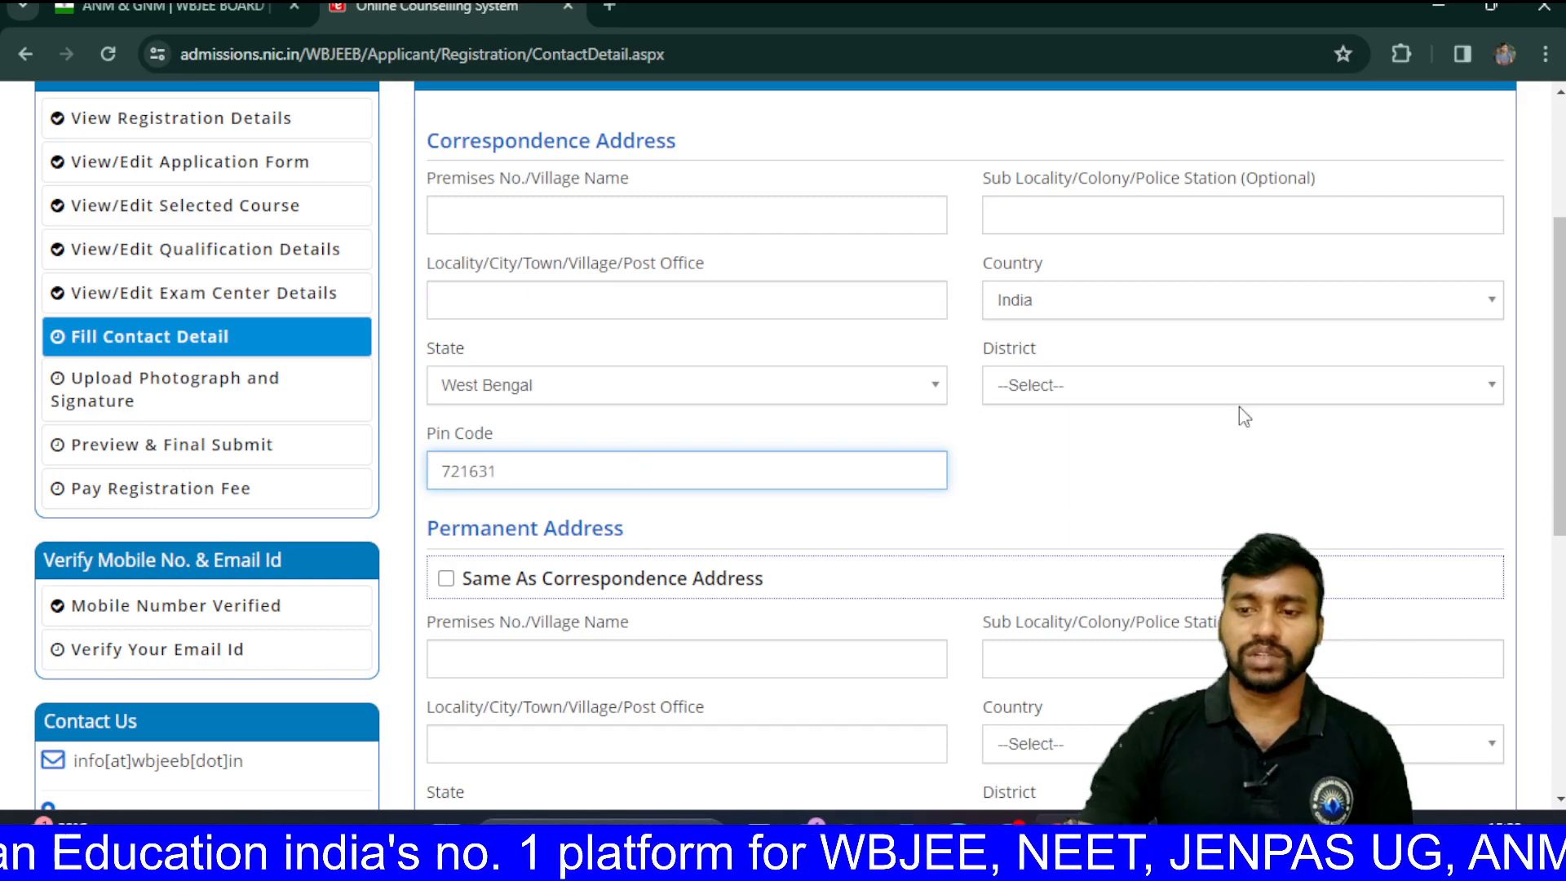
click(1213, 388)
scroll(1052, 603, down, 6)
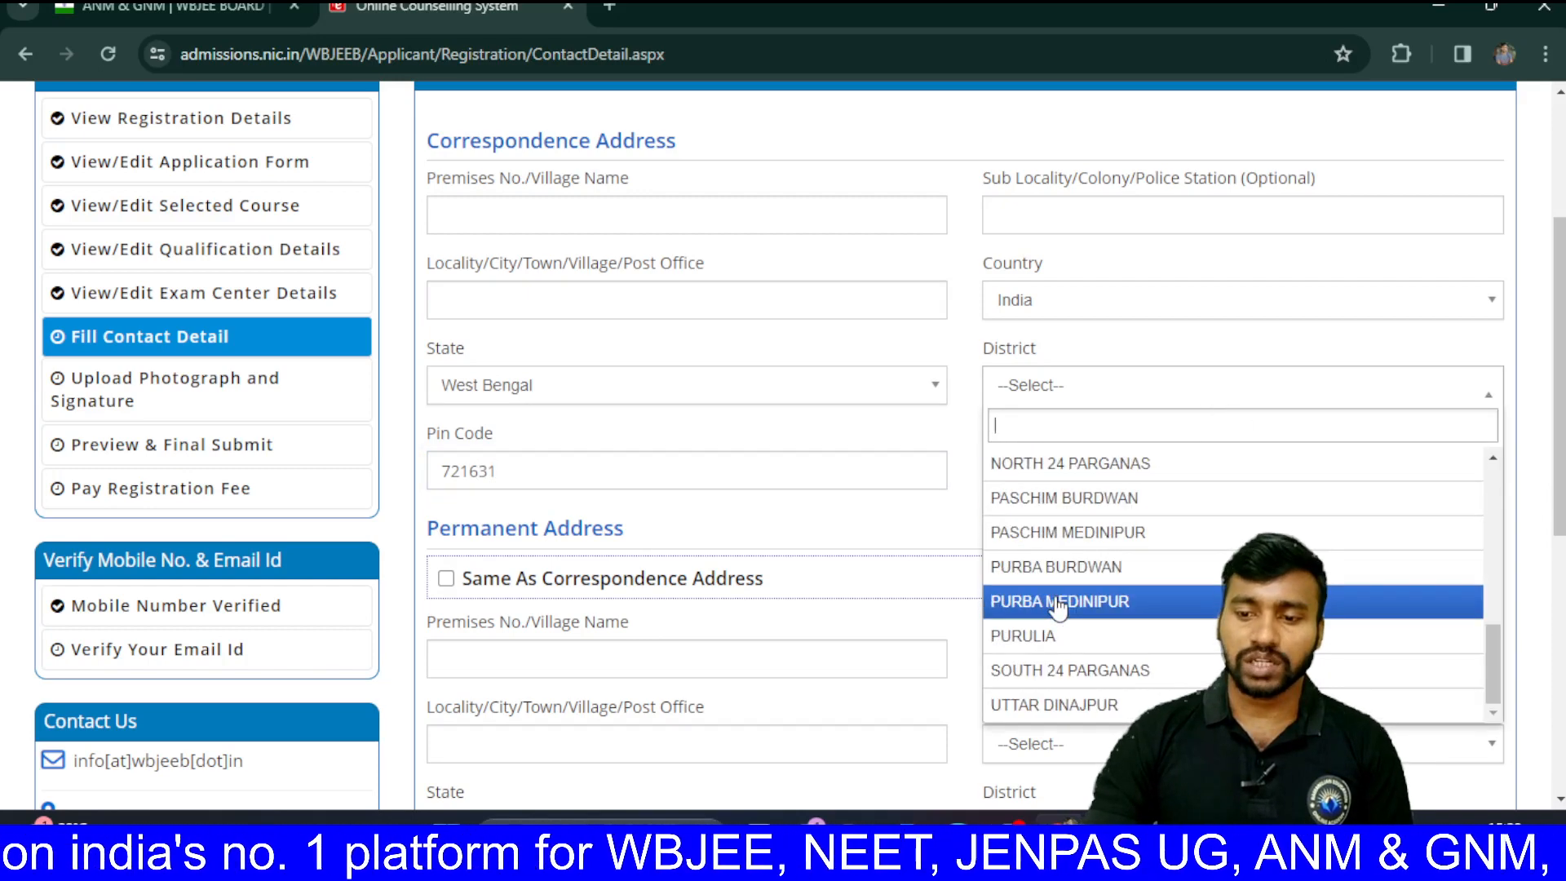
scroll(1058, 605, up, 5)
scroll(1058, 608, down, 3)
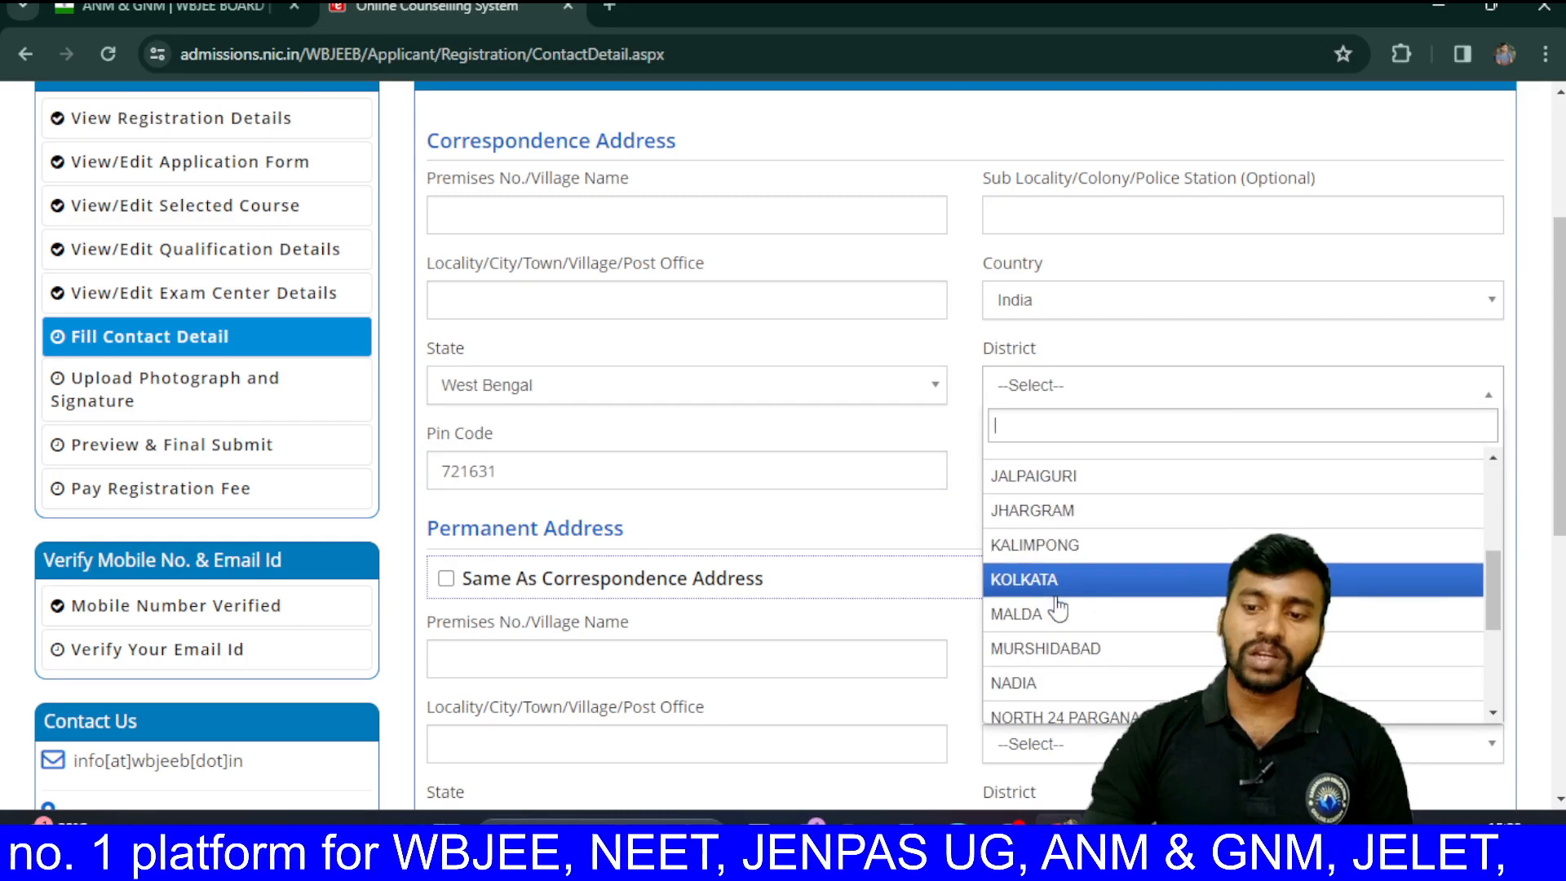
scroll(1053, 645, down, 3)
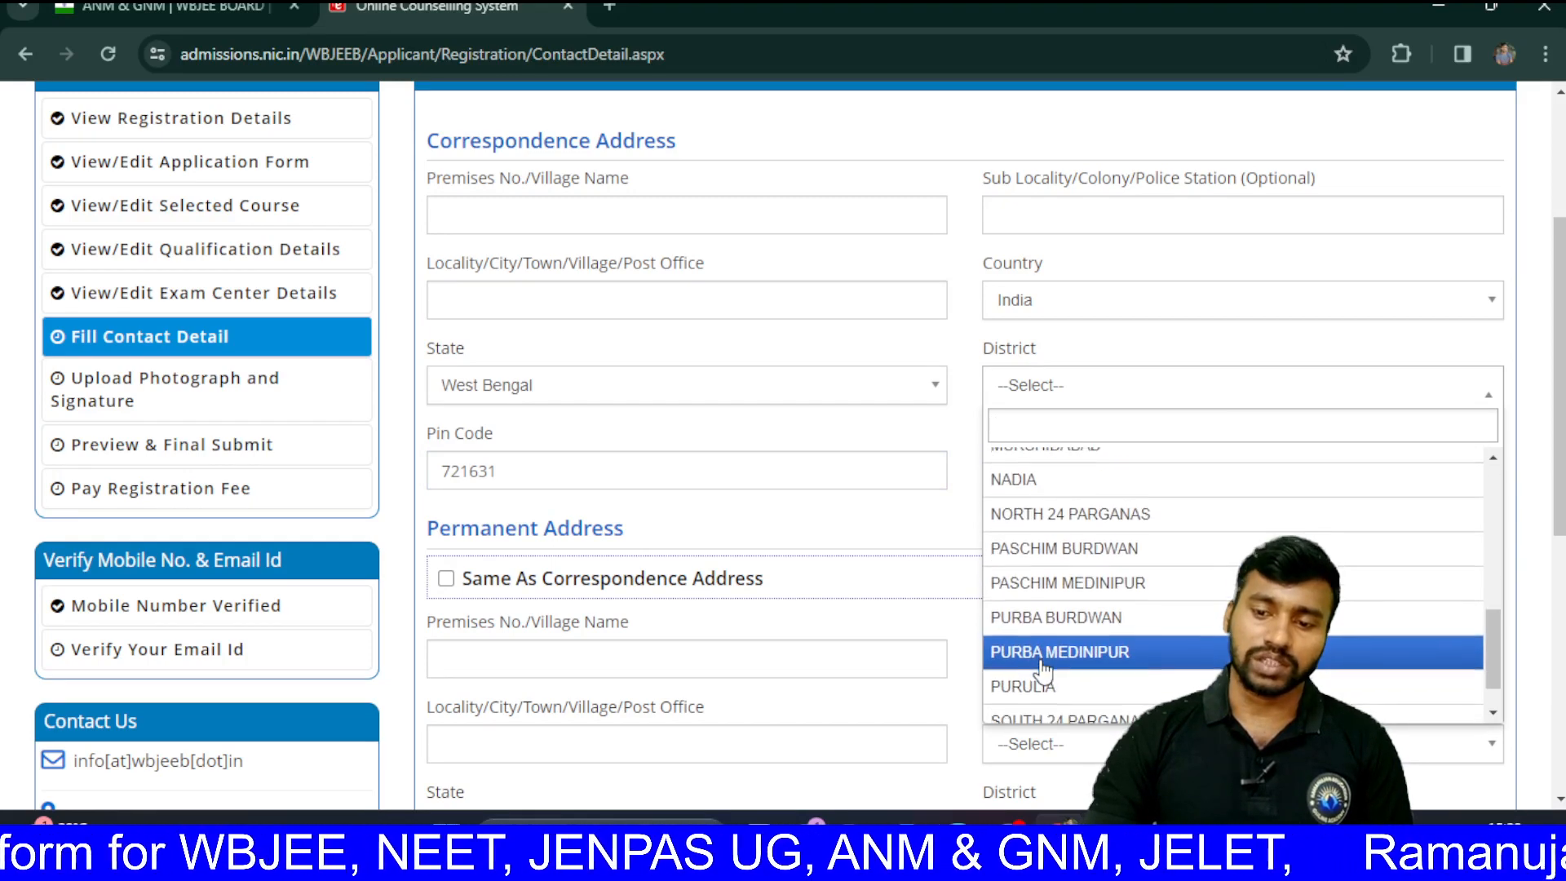
scroll(1042, 667, up, 5)
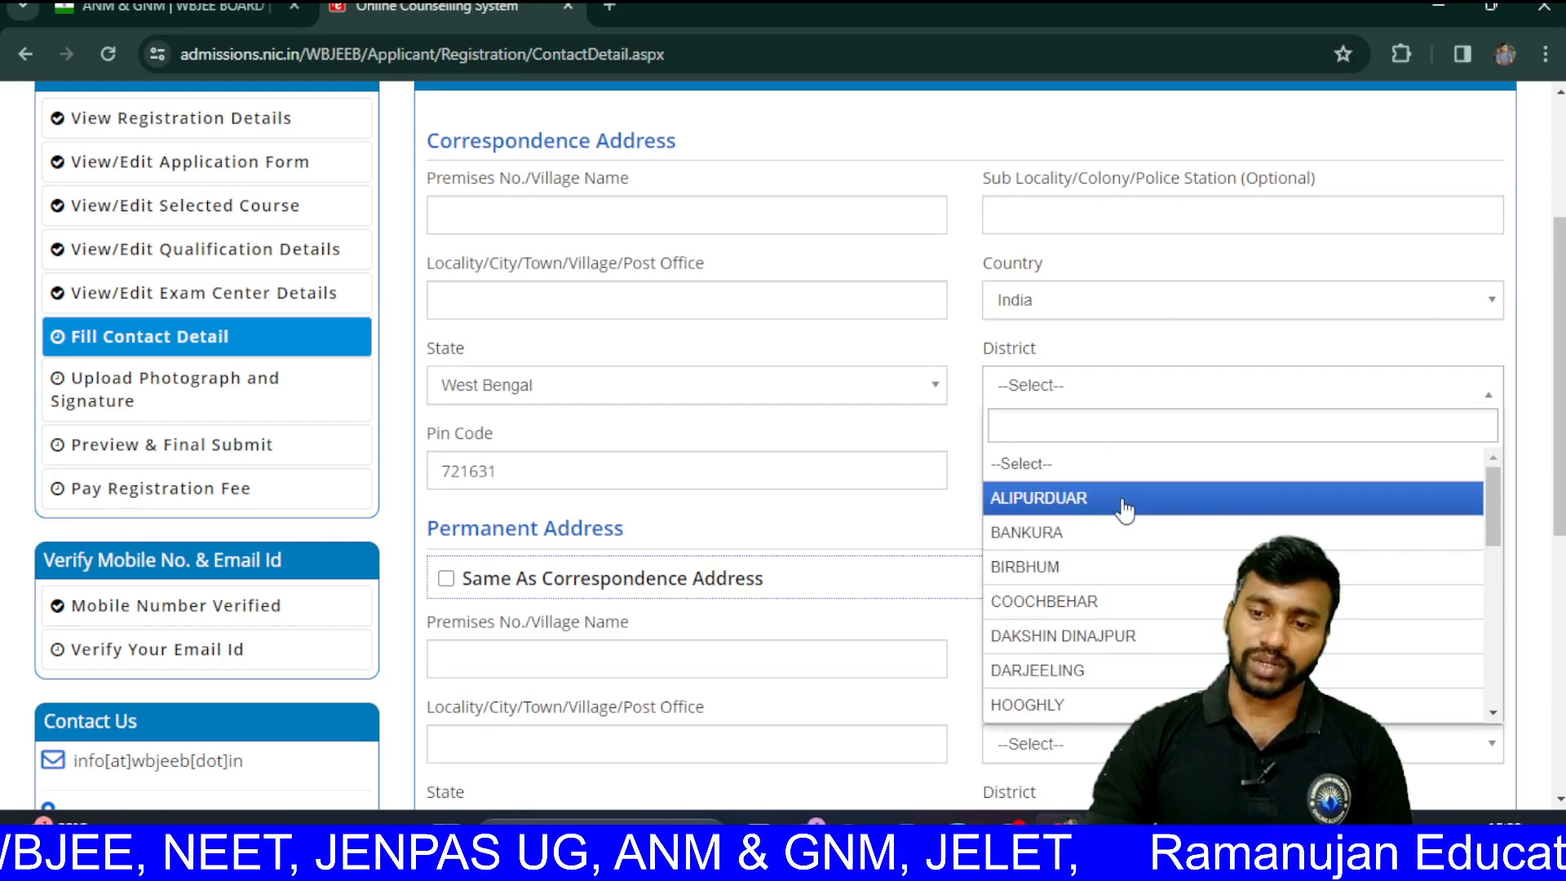
Step: Search the district list, settling on 'MI', and select PURBA MEDINIPUR
text(M)
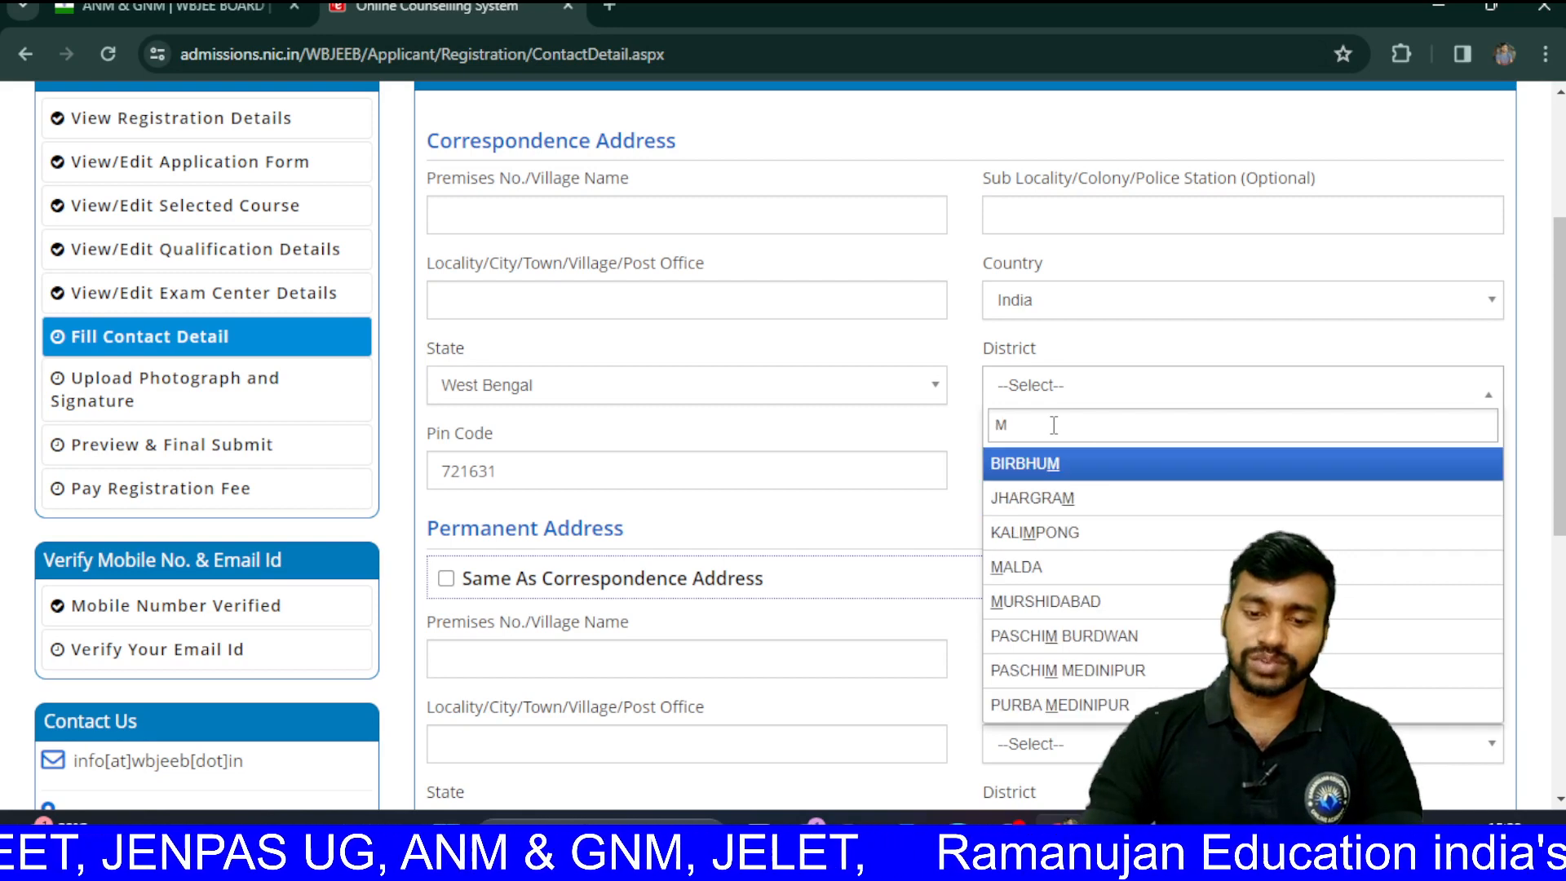
text(EDINI)
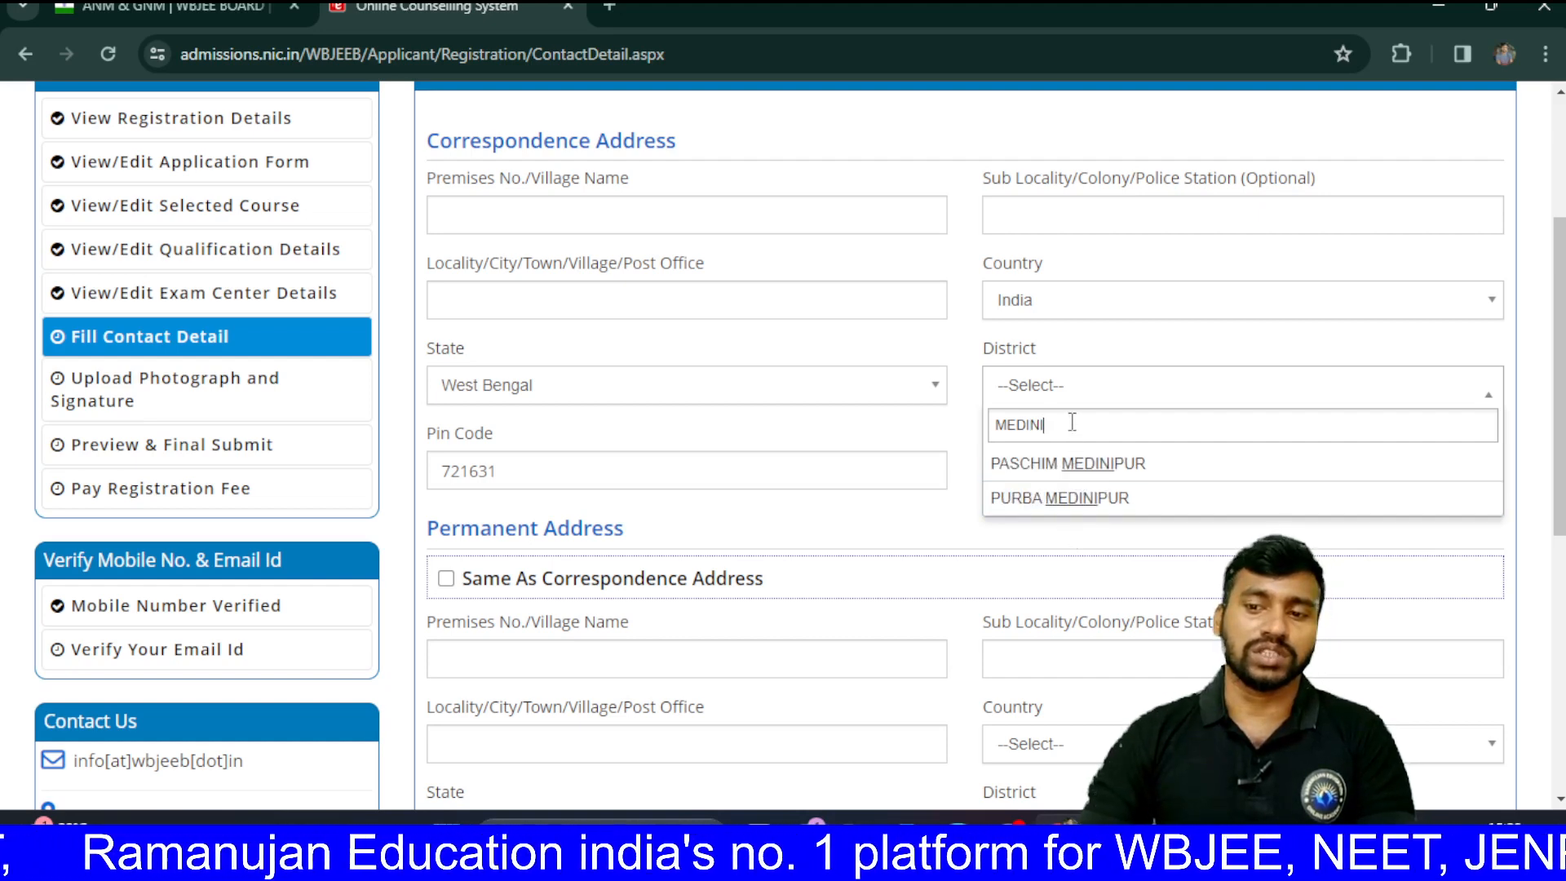
key(BackSpace)
key(BackSpace)
key(BackSpace)
key(BackSpace)
key(BackSpace)
key(BackSpace)
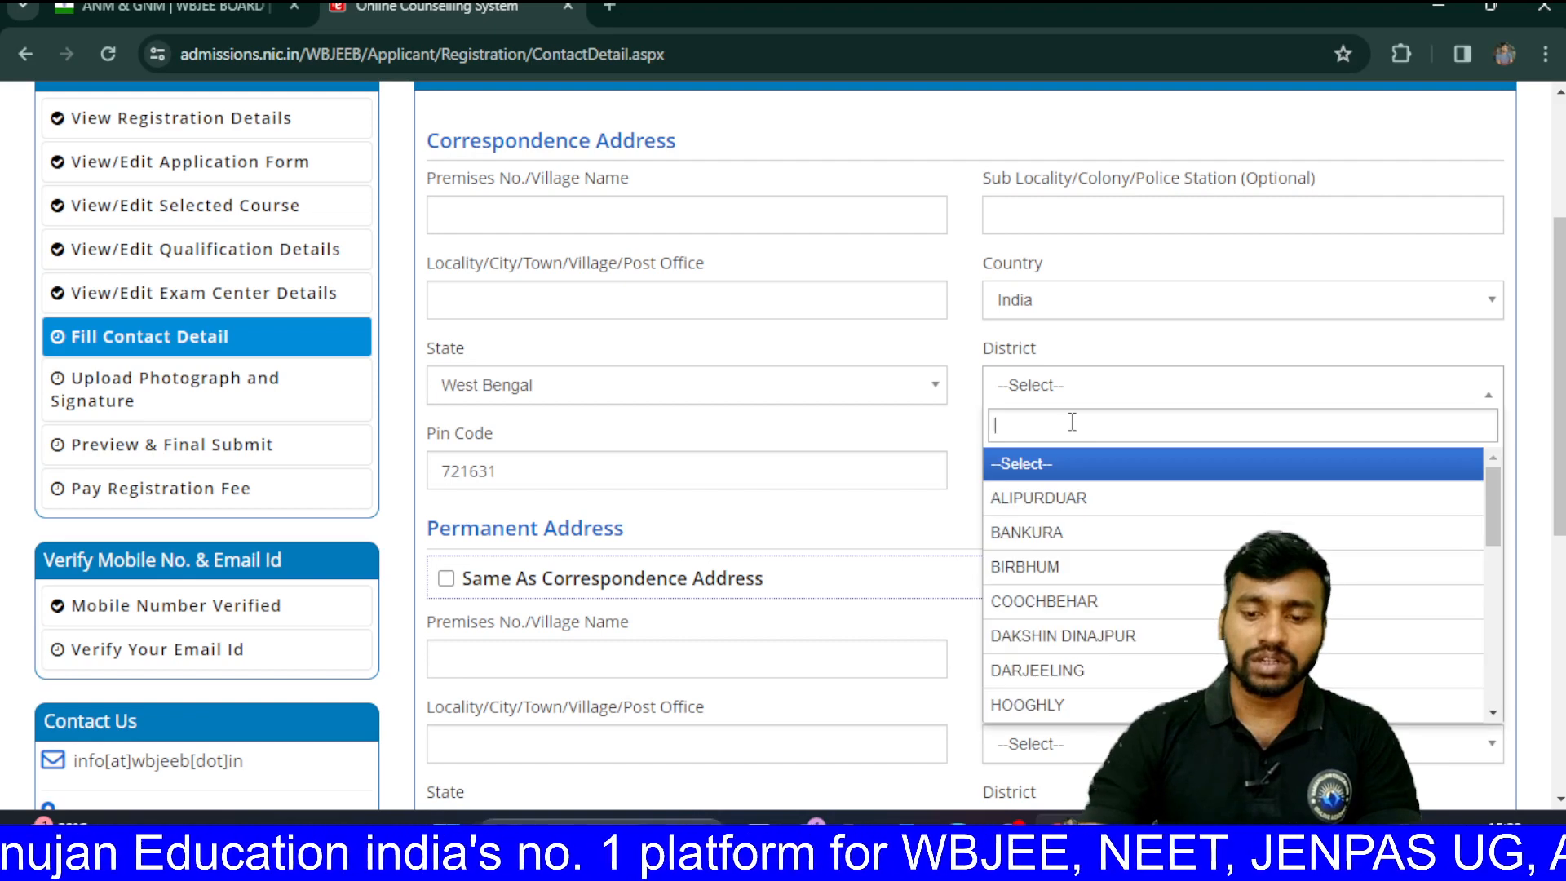
text(KAK)
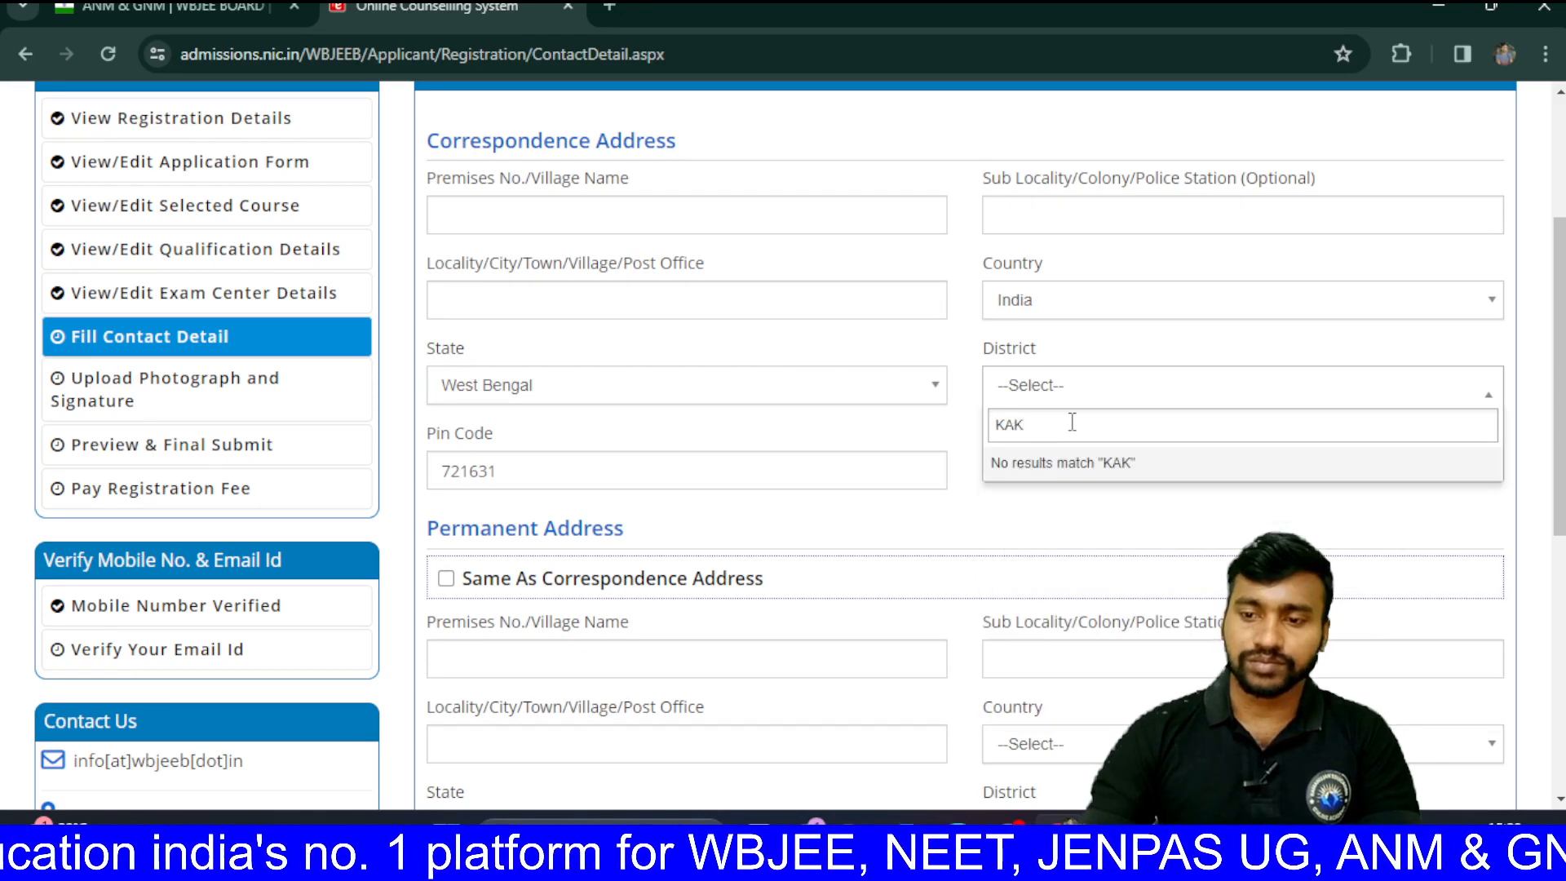
key(BackSpace)
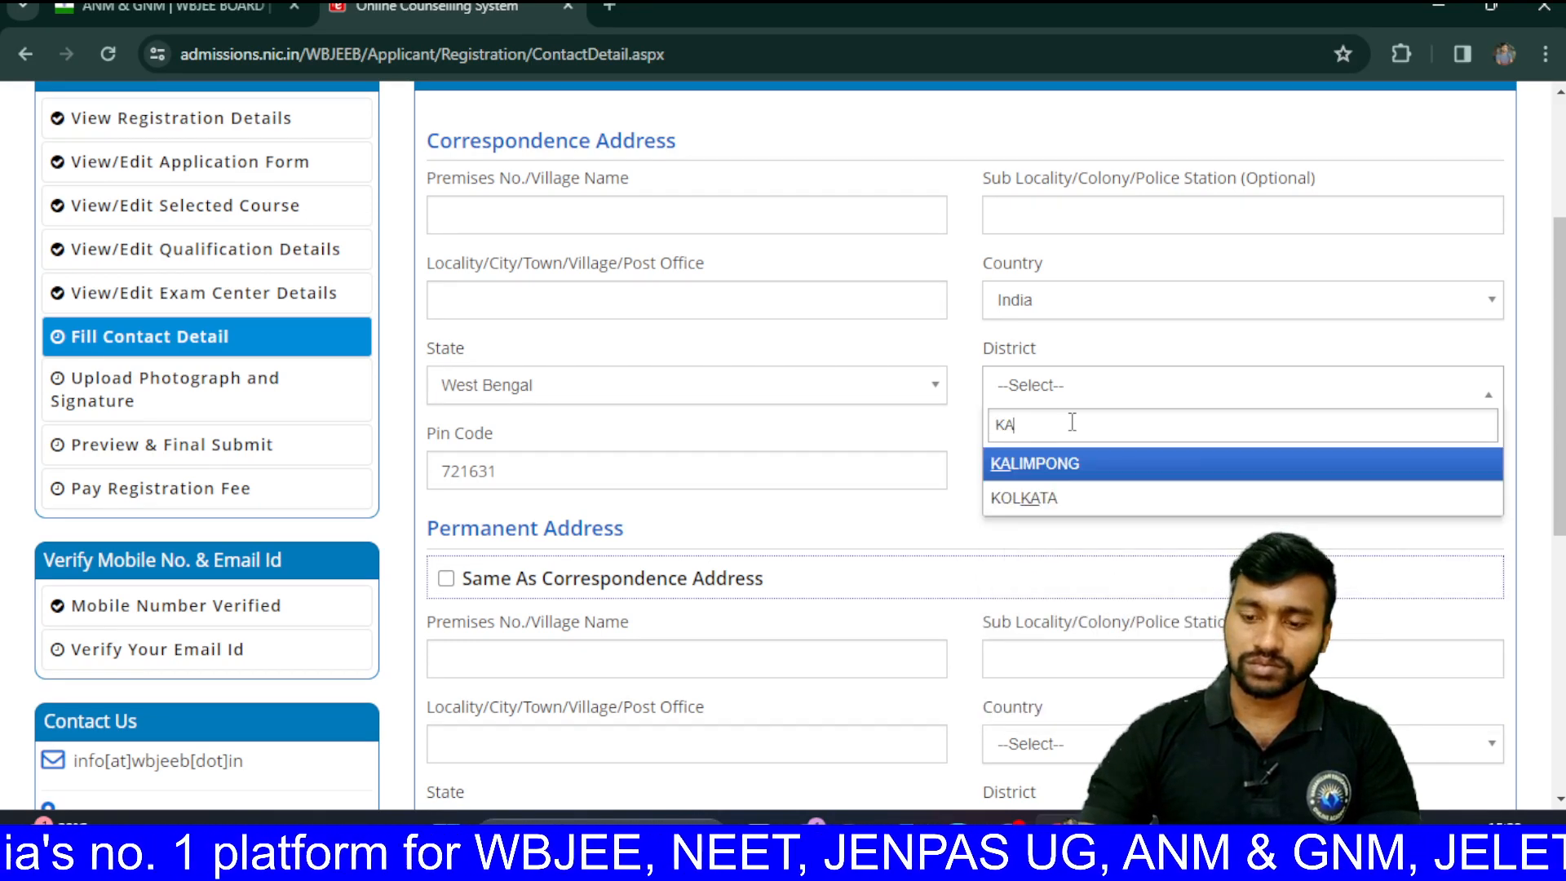
text(L)
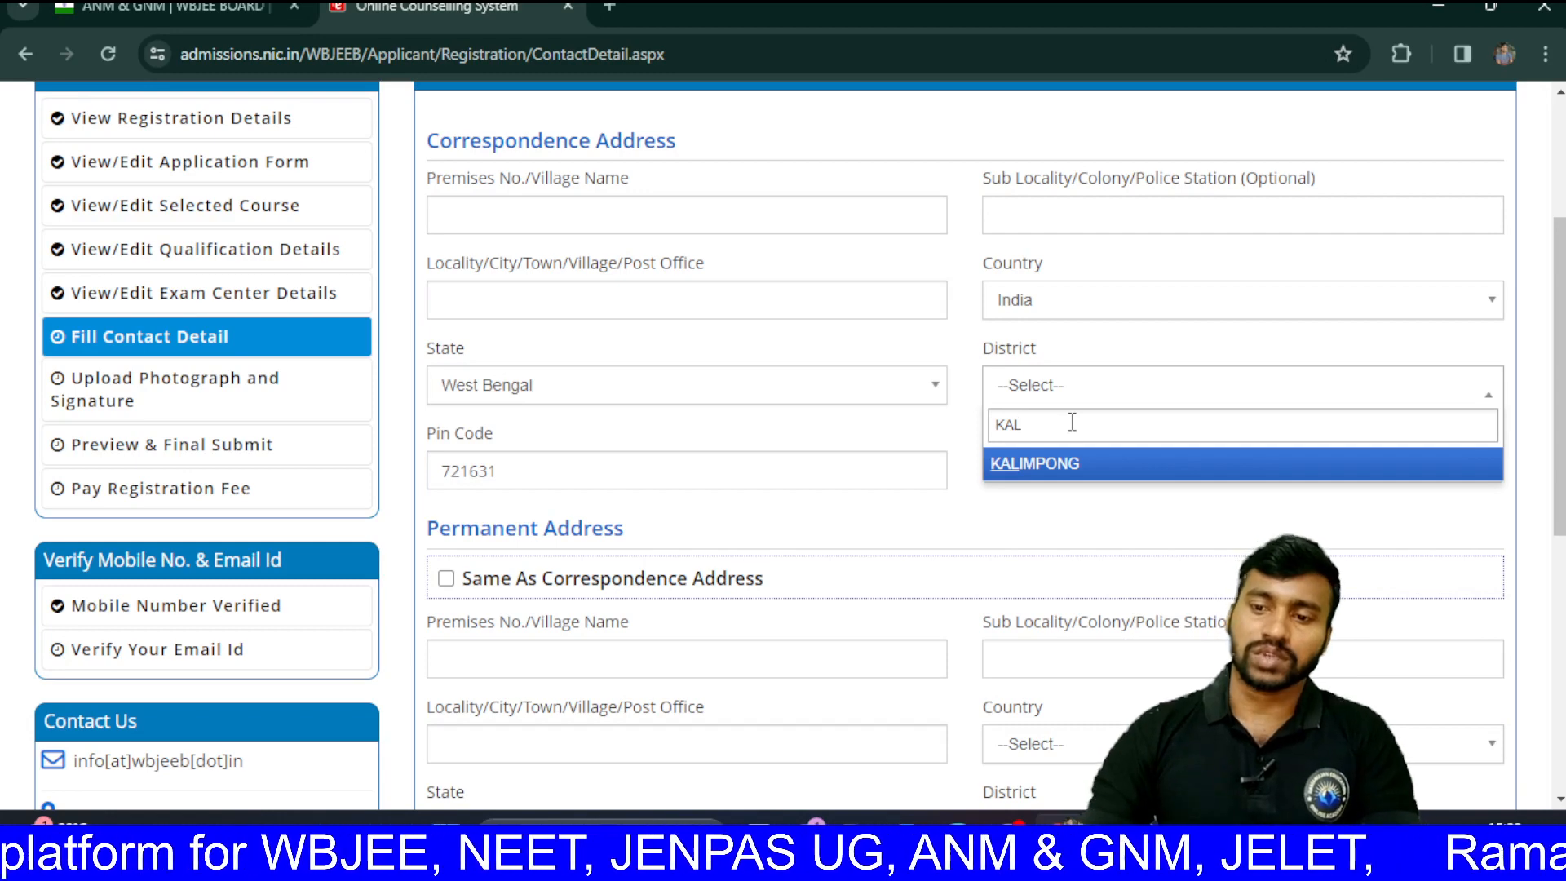
key(BackSpace)
key(BackSpace)
key(BackSpace)
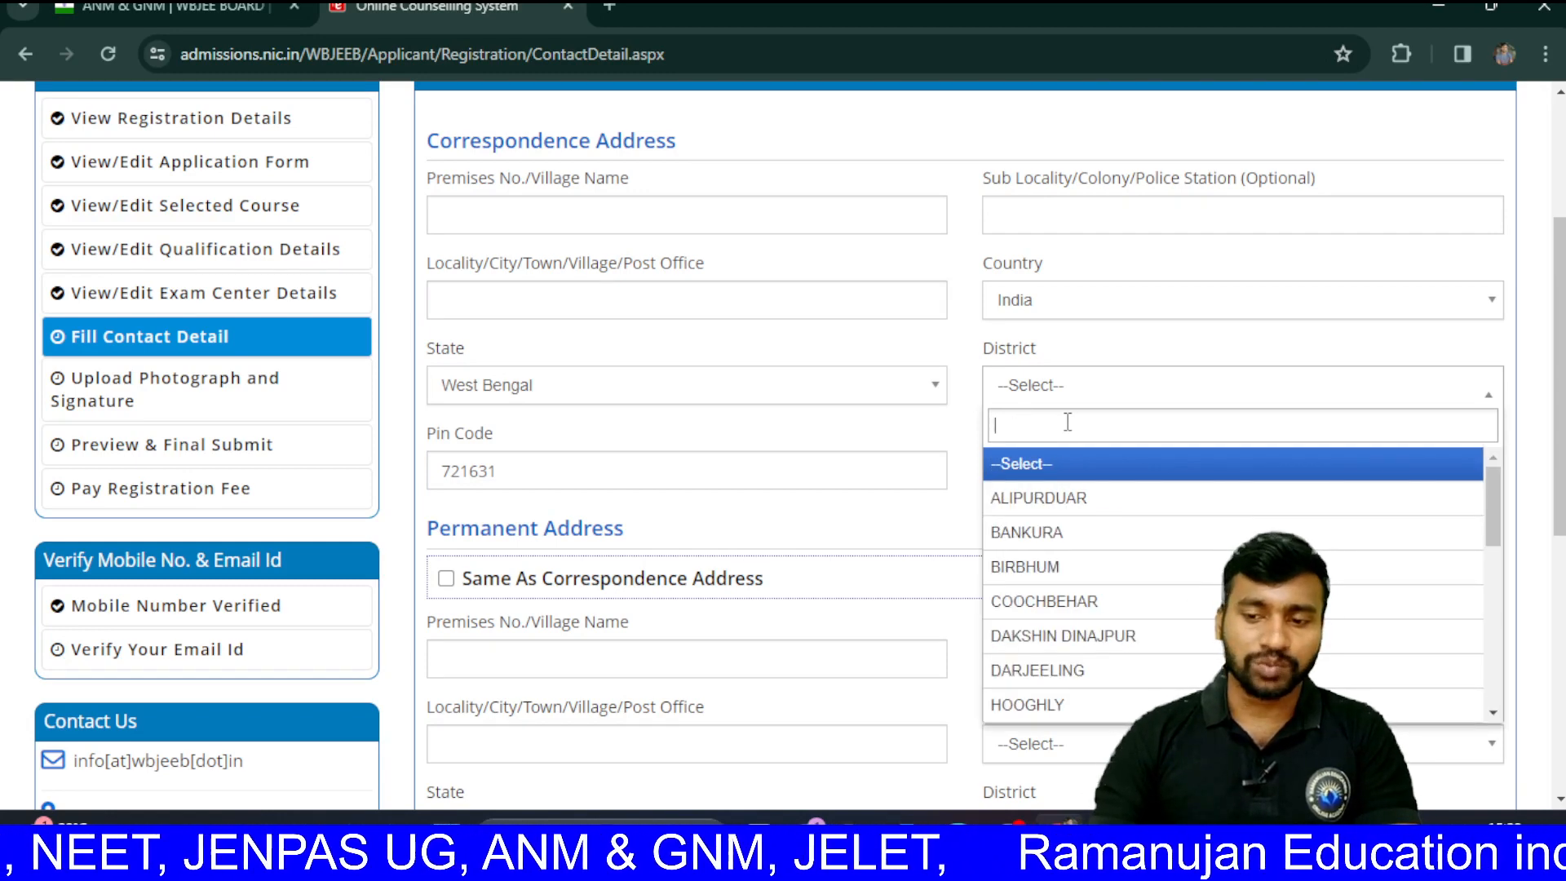
text(M)
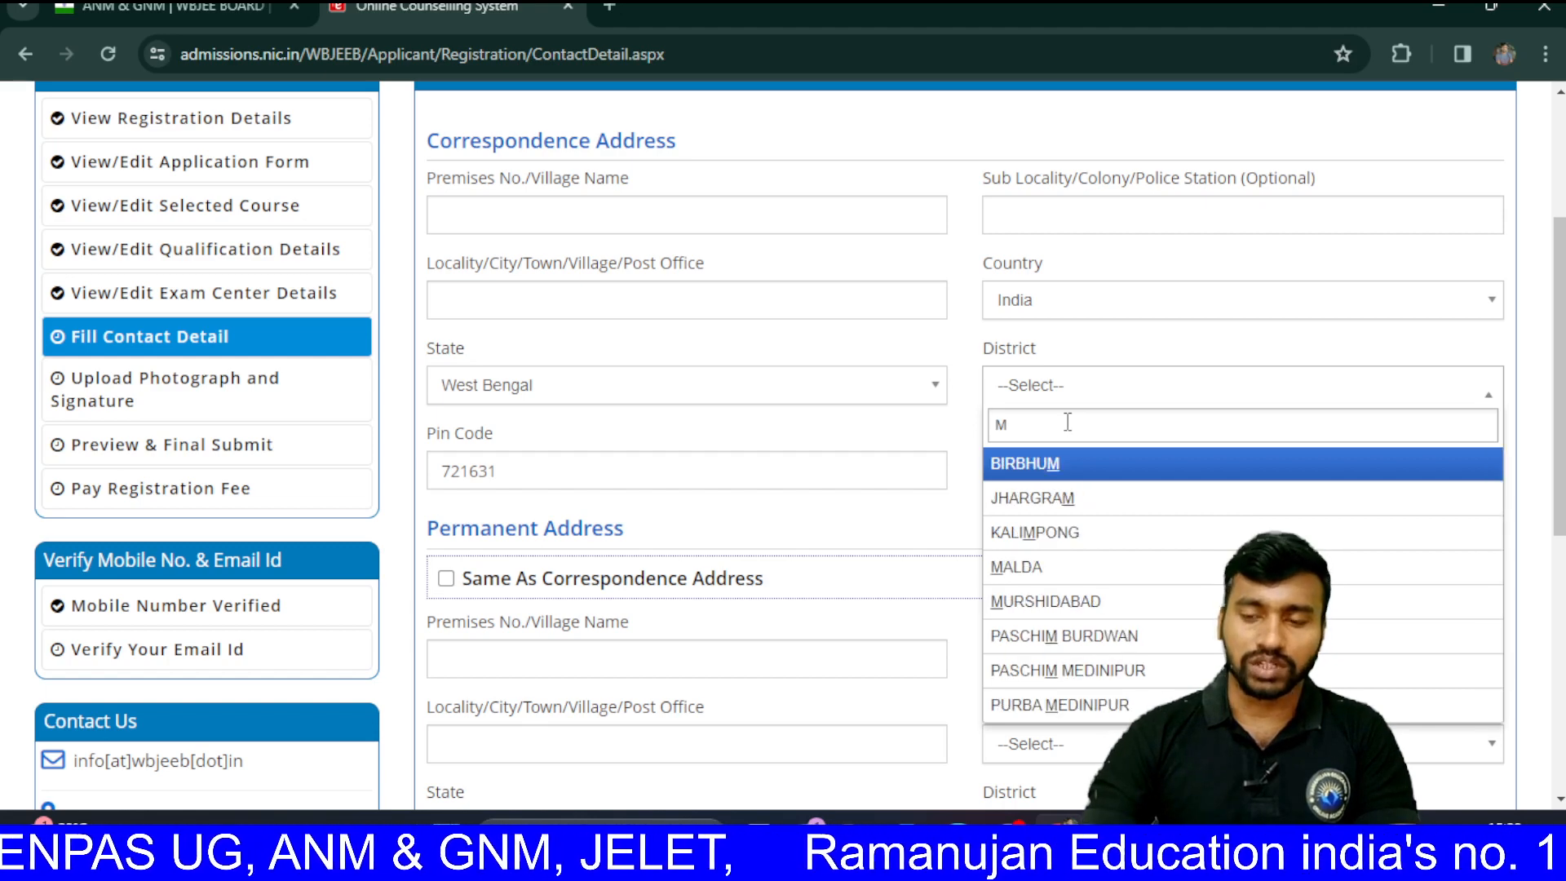
text(I)
mouse_move(1008, 818)
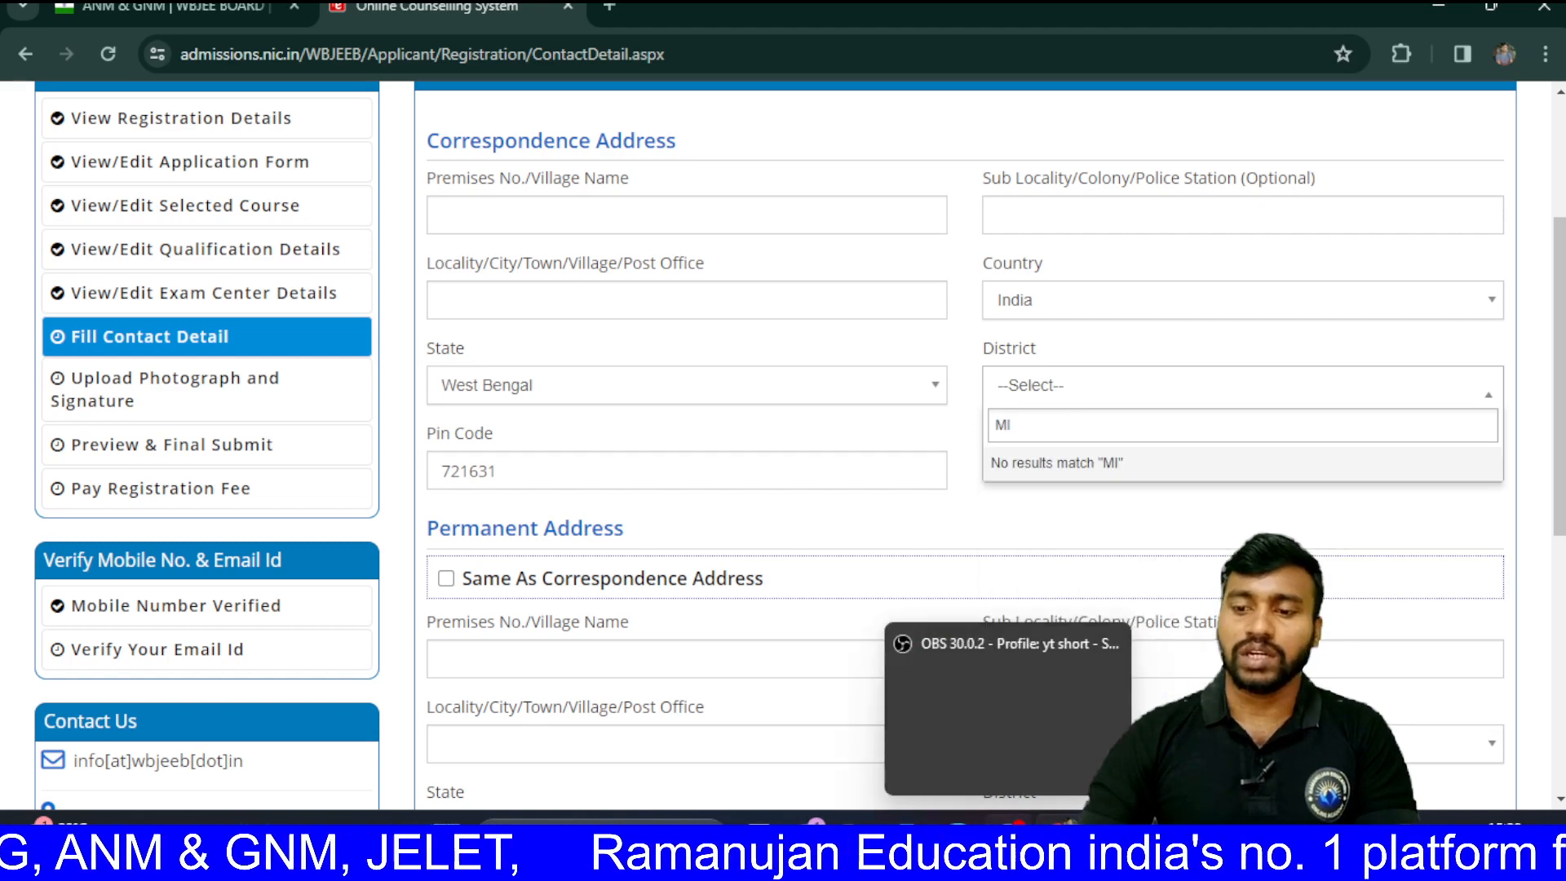
click(982, 703)
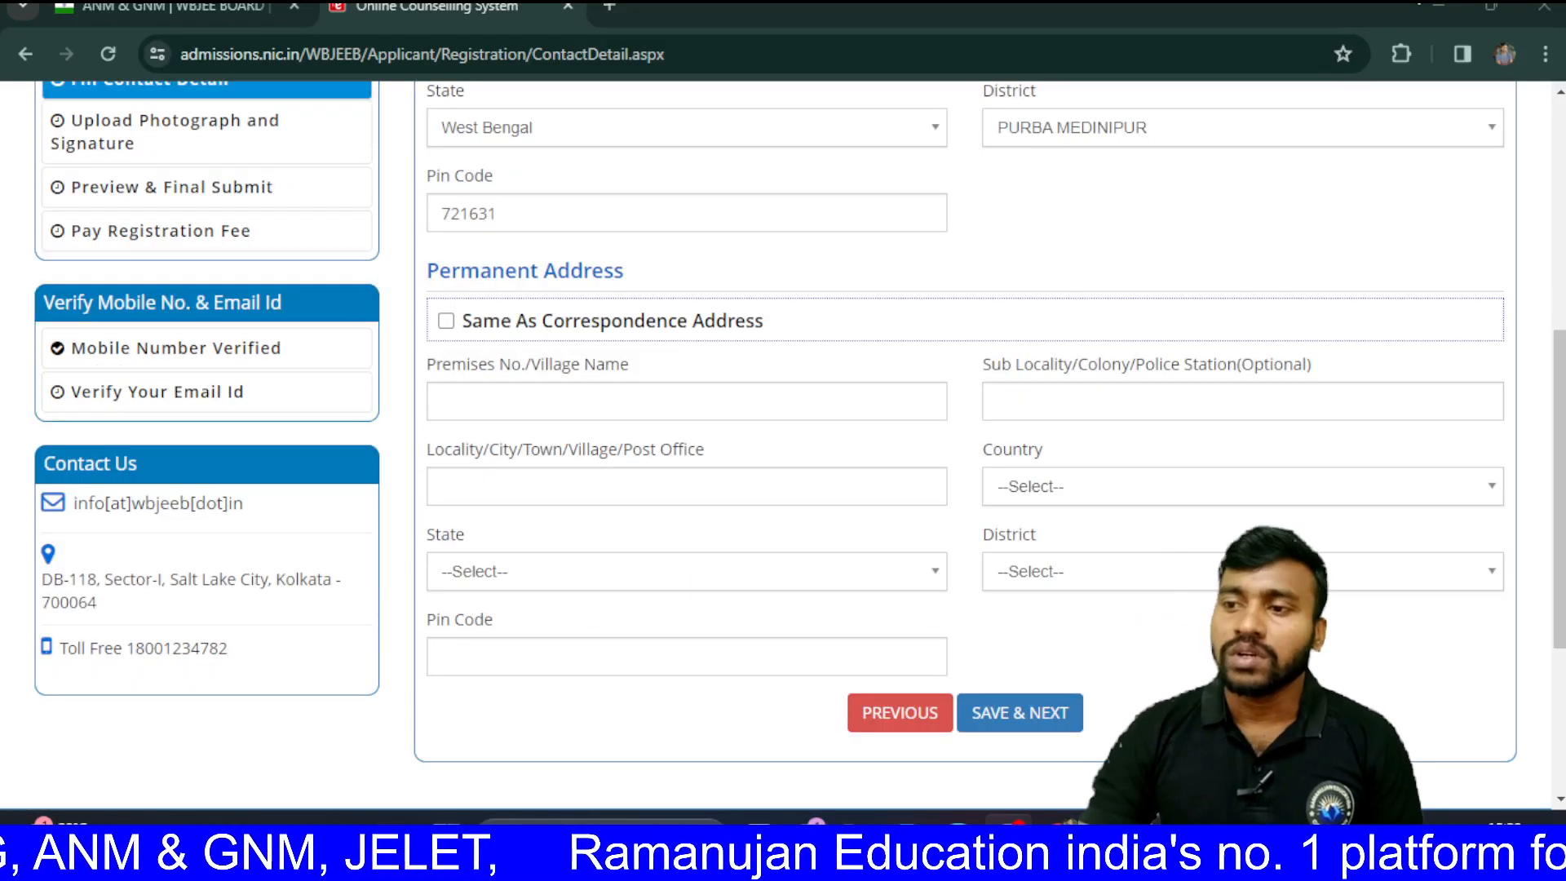
Step: Try Same As Correspondence Address twice, dismiss the 'Kindly enter city' alerts, and attempt saving
click(1420, 3)
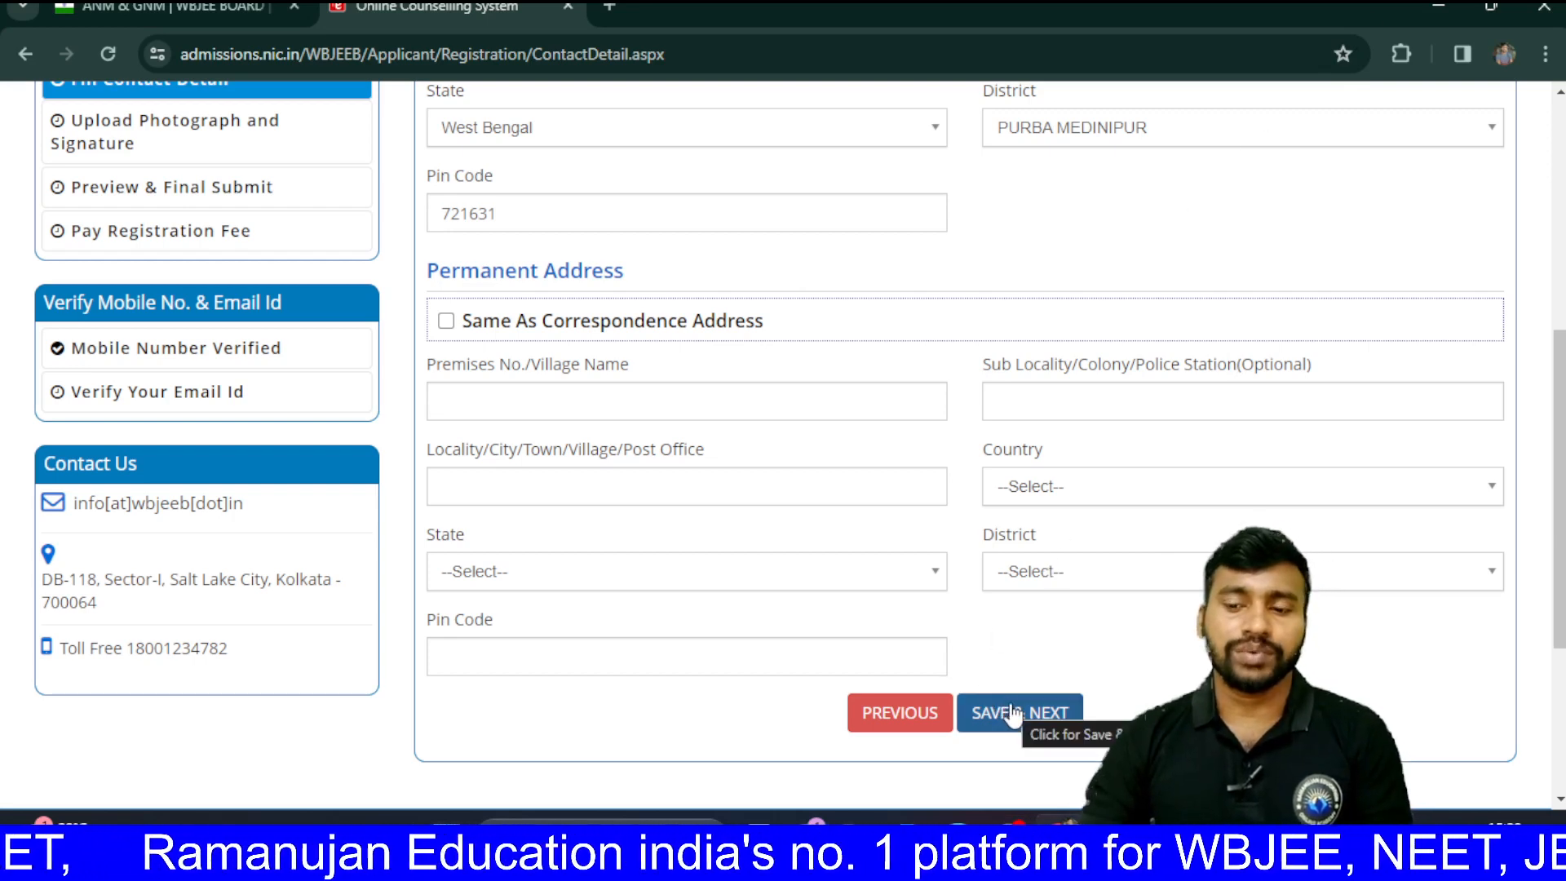
click(447, 321)
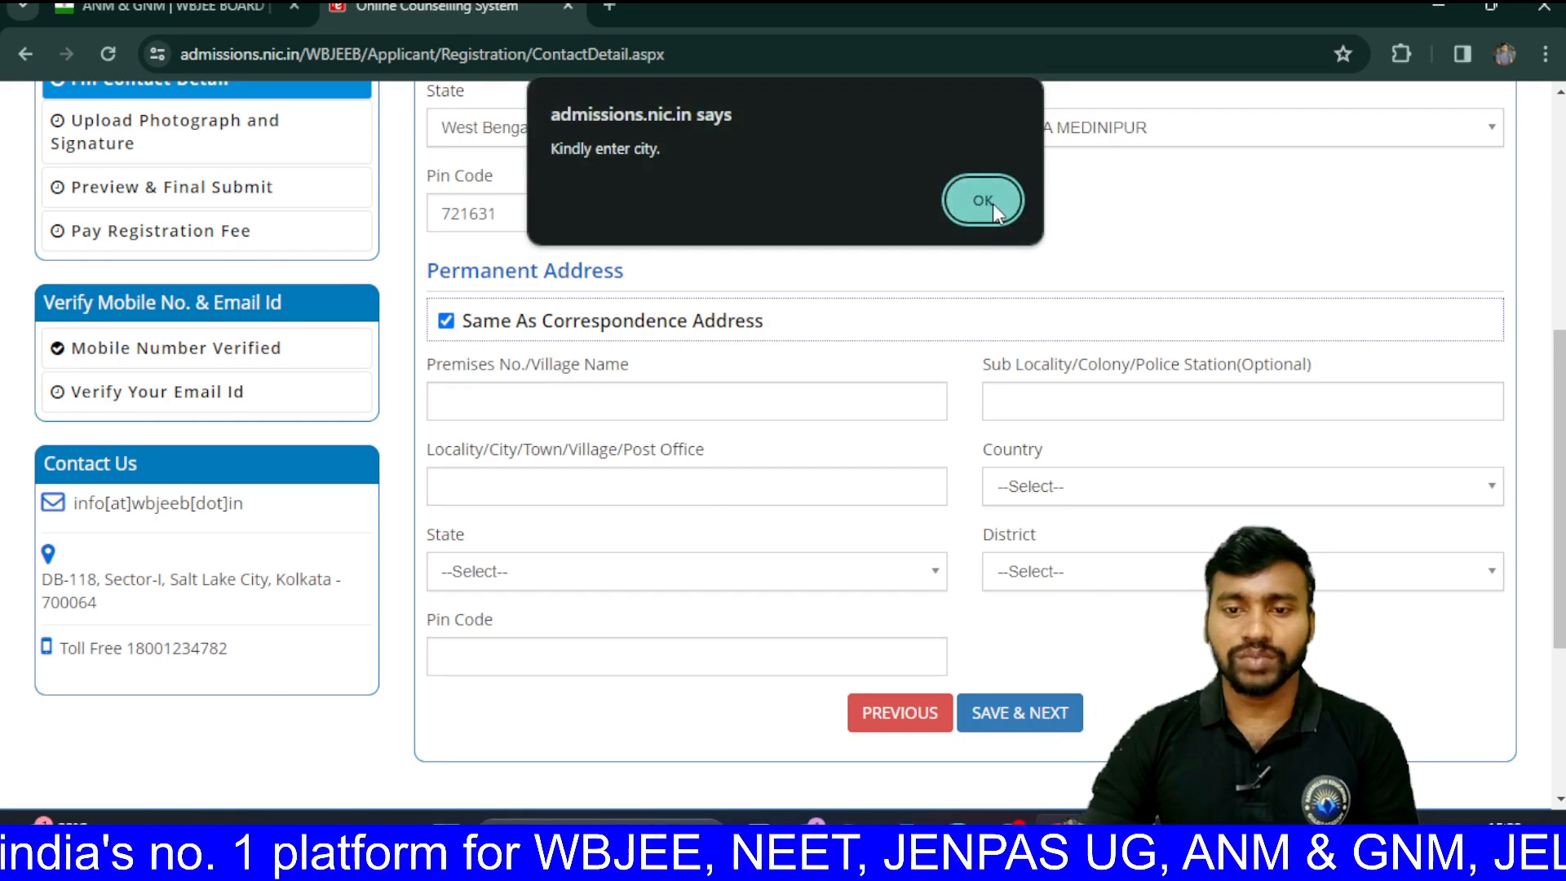
click(990, 203)
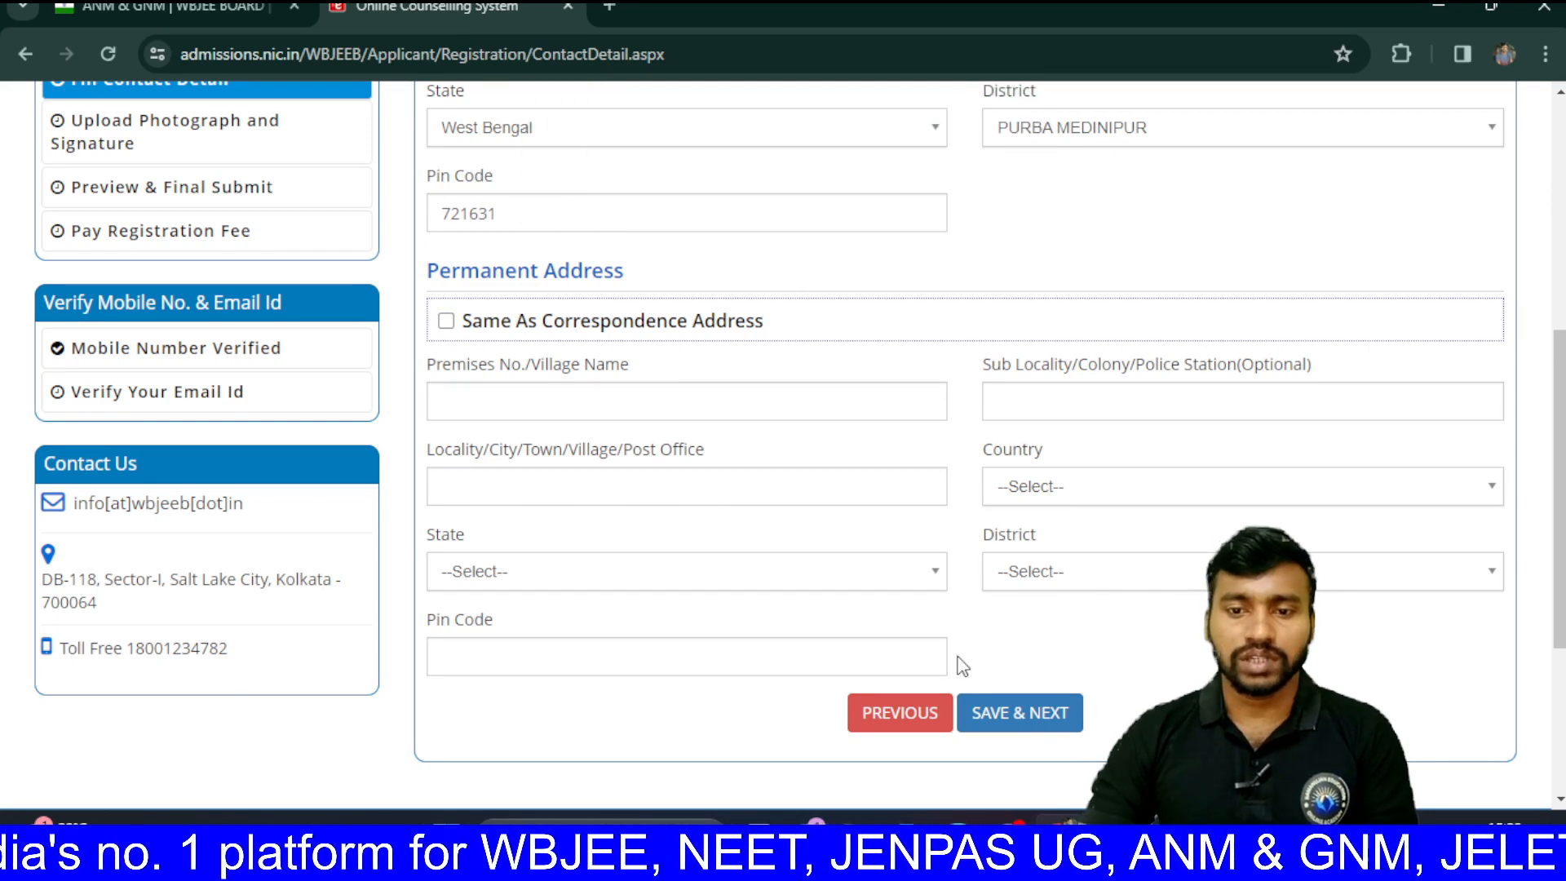
click(447, 322)
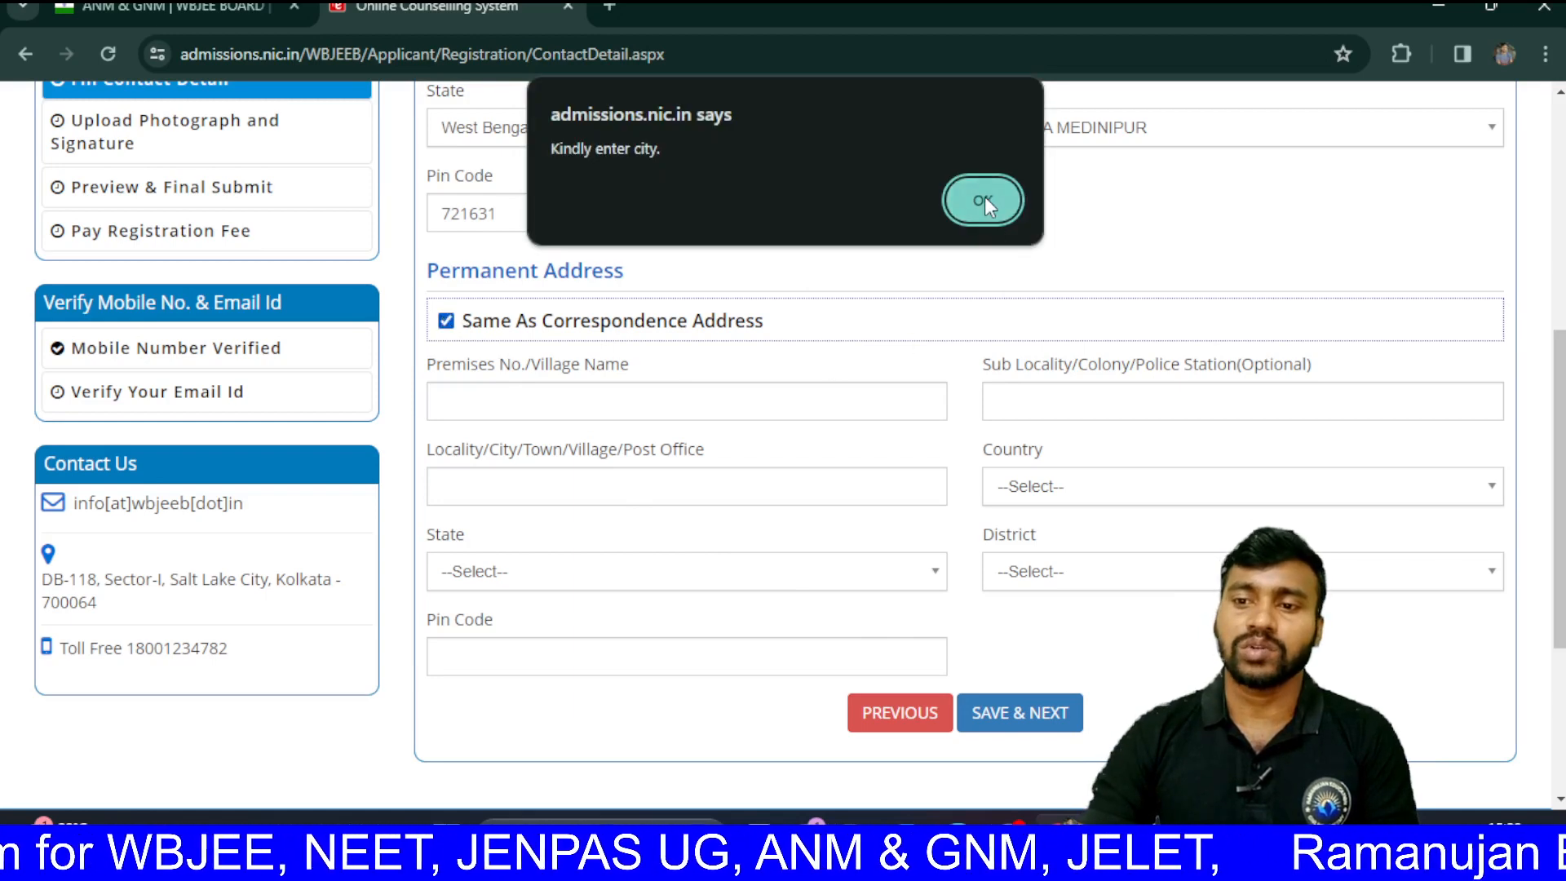
click(987, 202)
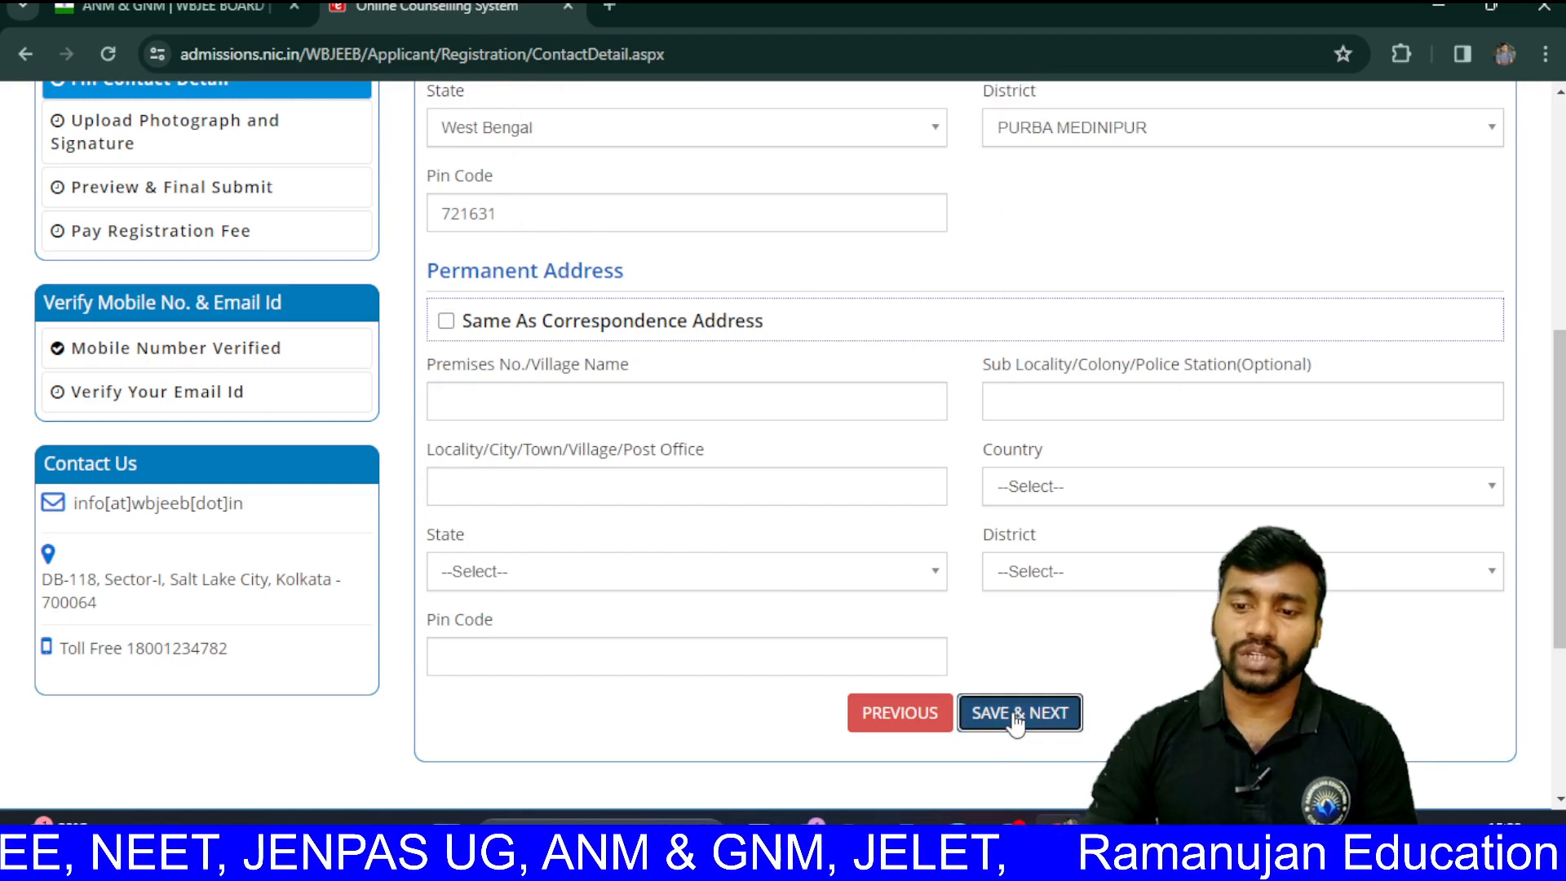
click(1015, 715)
click(728, 518)
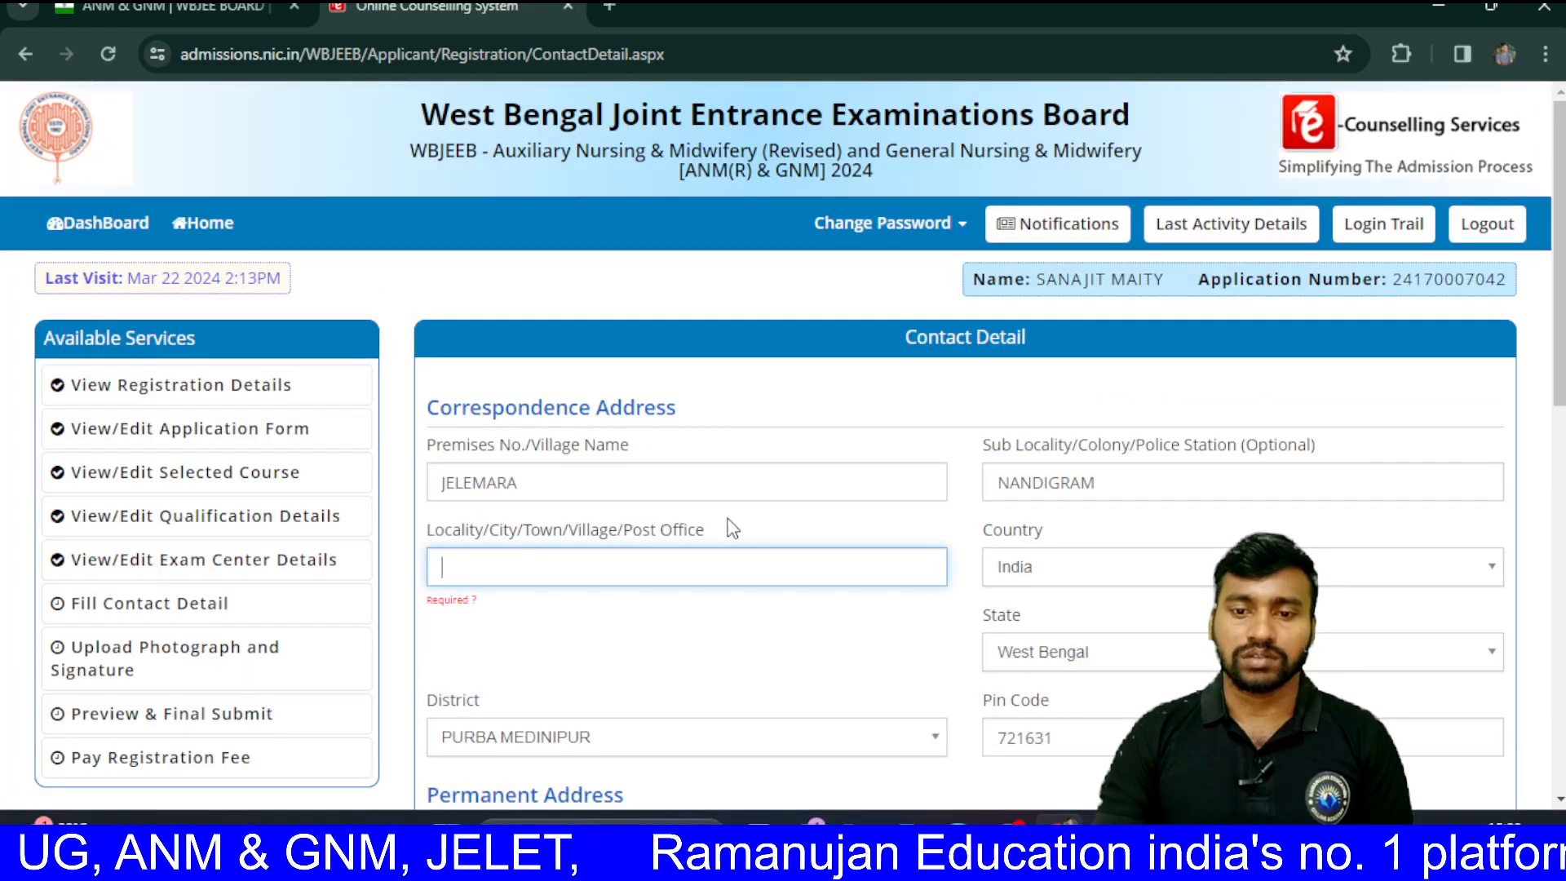
Step: Enter RAMPUR as the locality, copy it to the permanent address, and save the contact details
scroll(731, 528, down, 5)
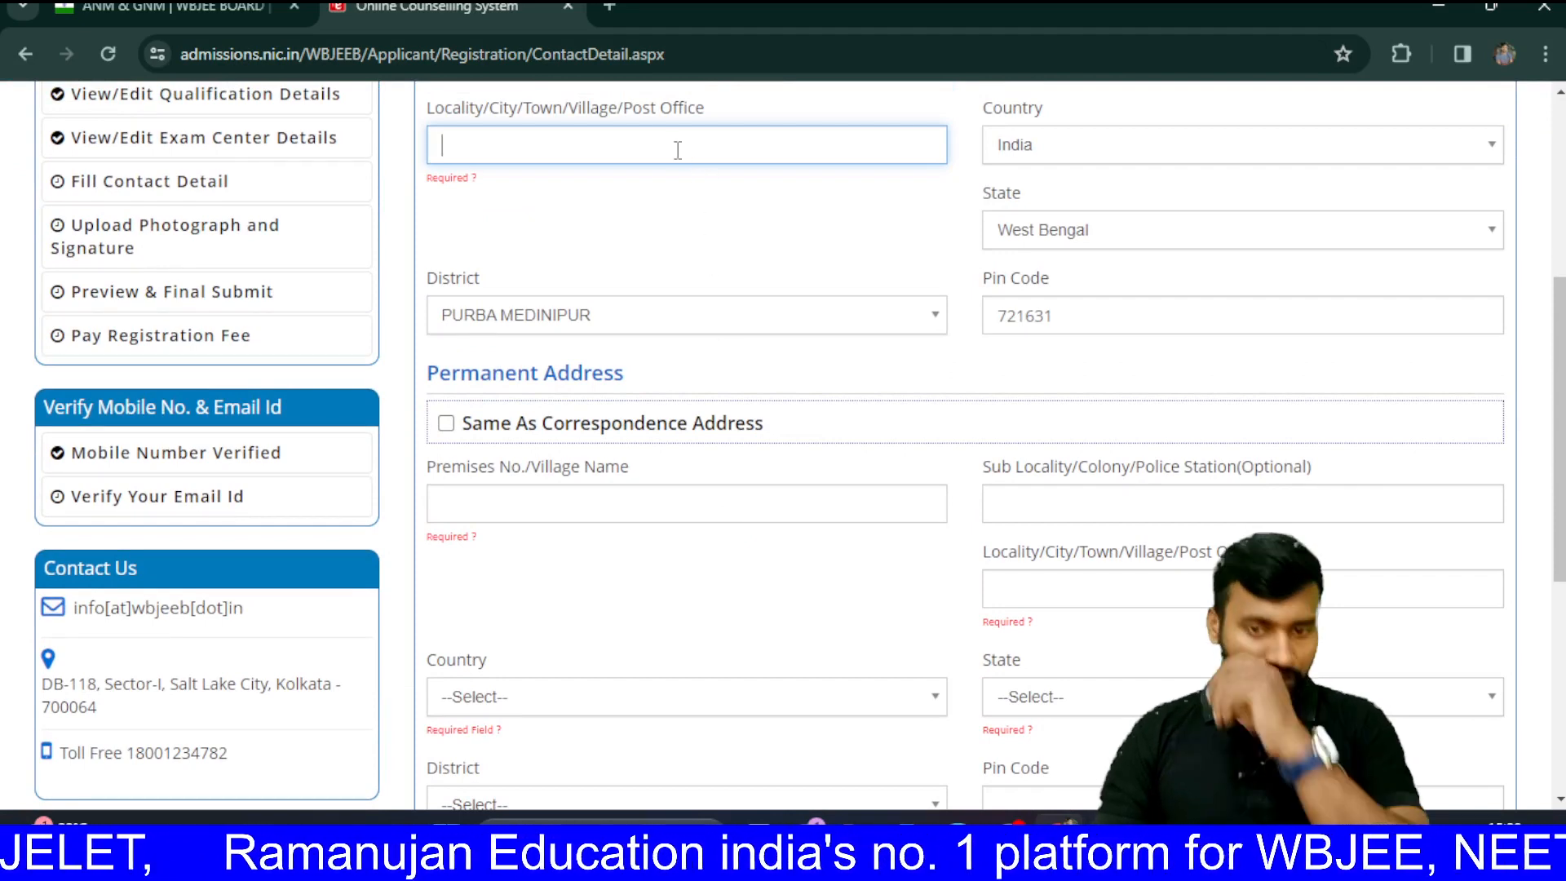
text(RA)
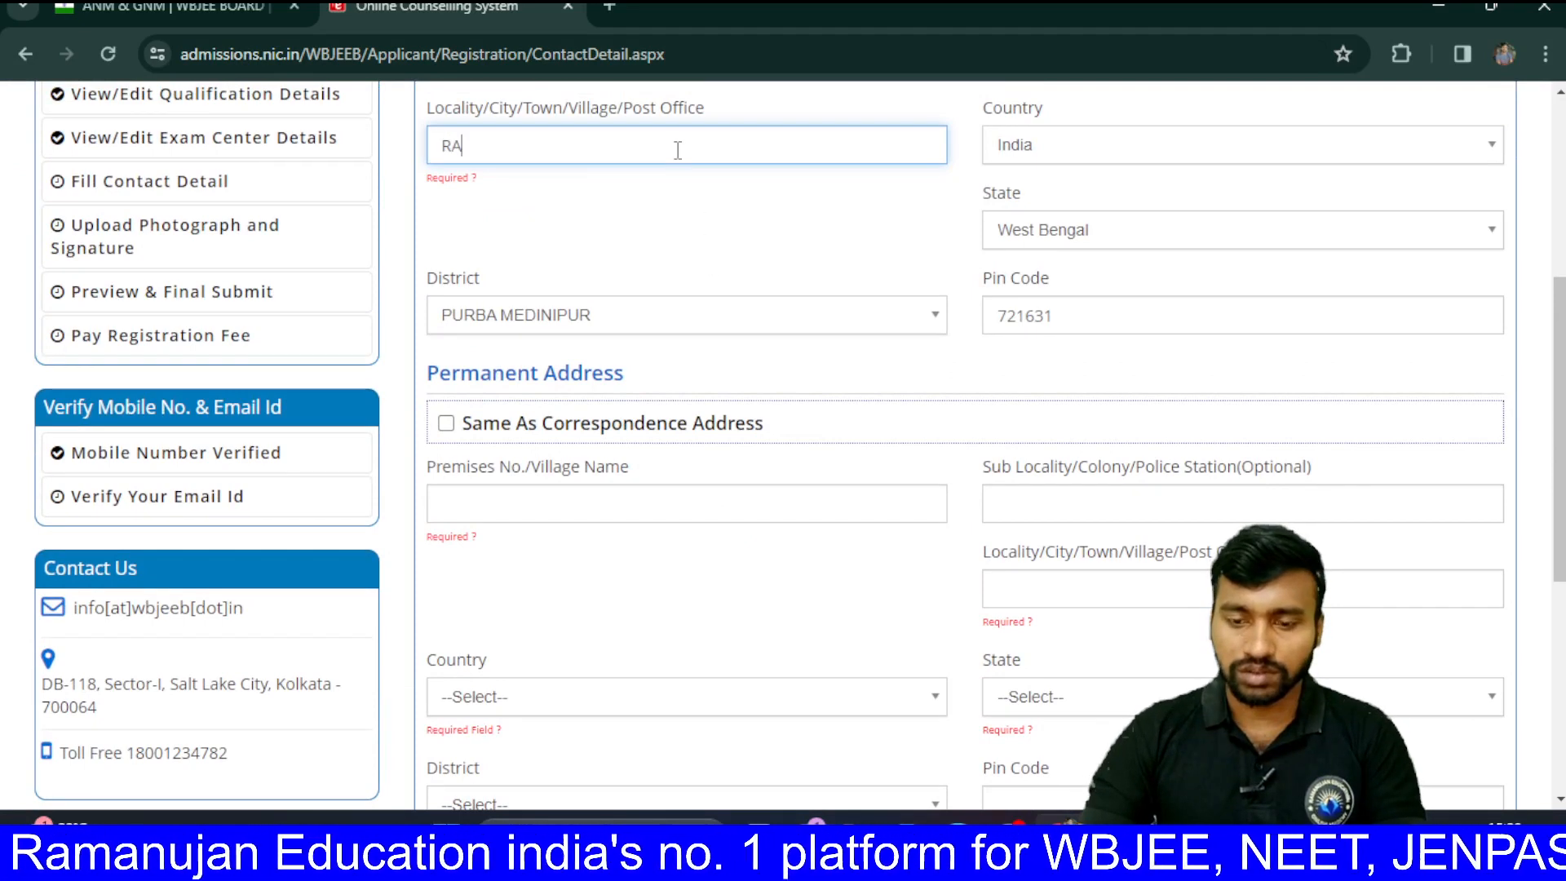
text(MPU)
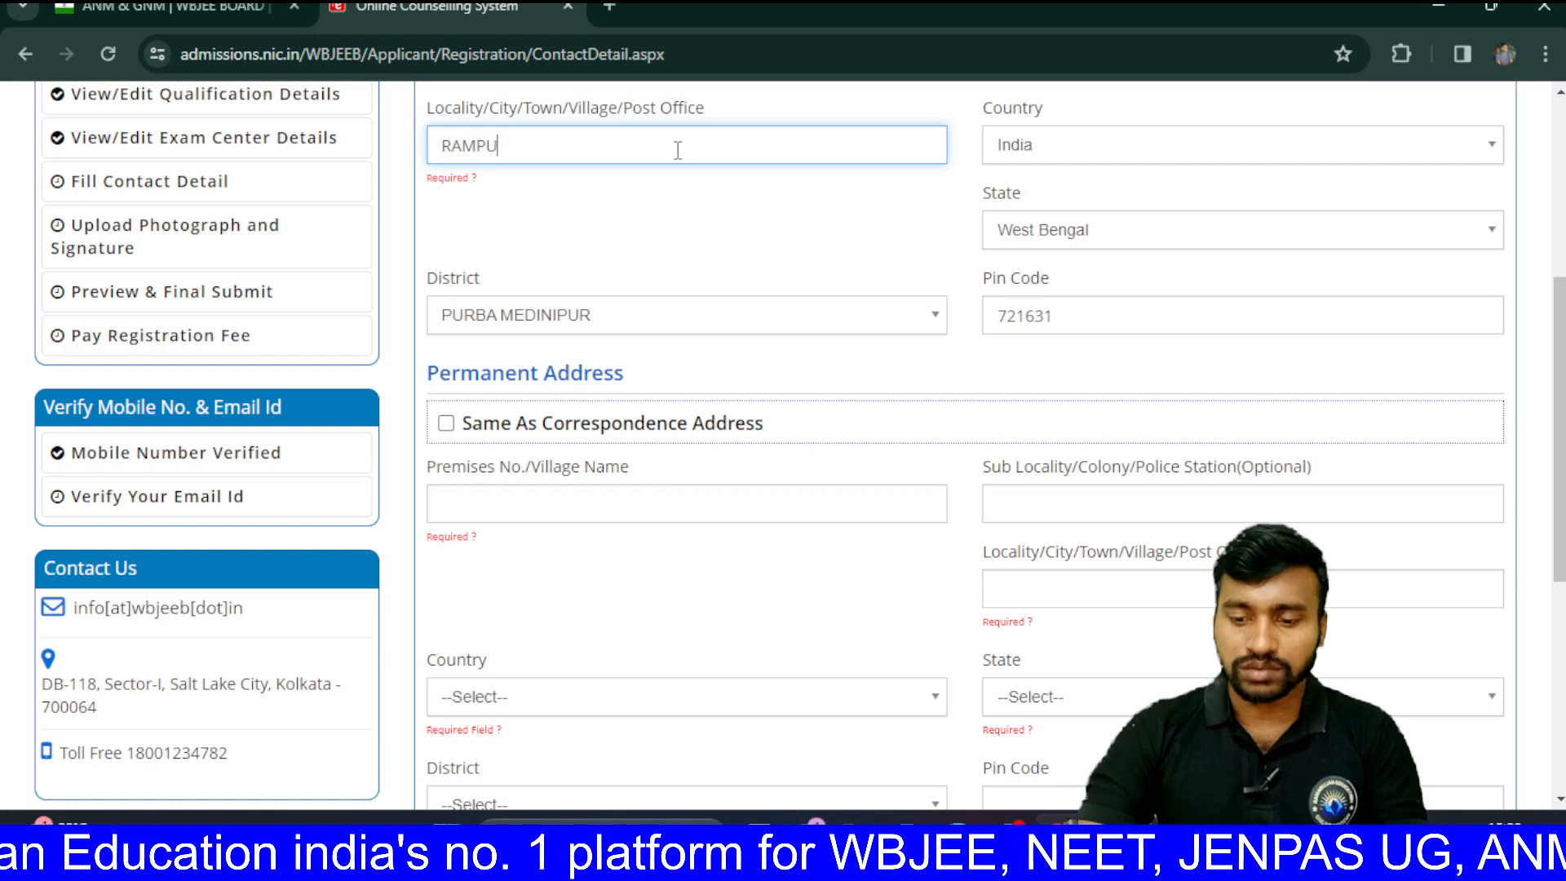
text(R)
scroll(898, 253, down, 2)
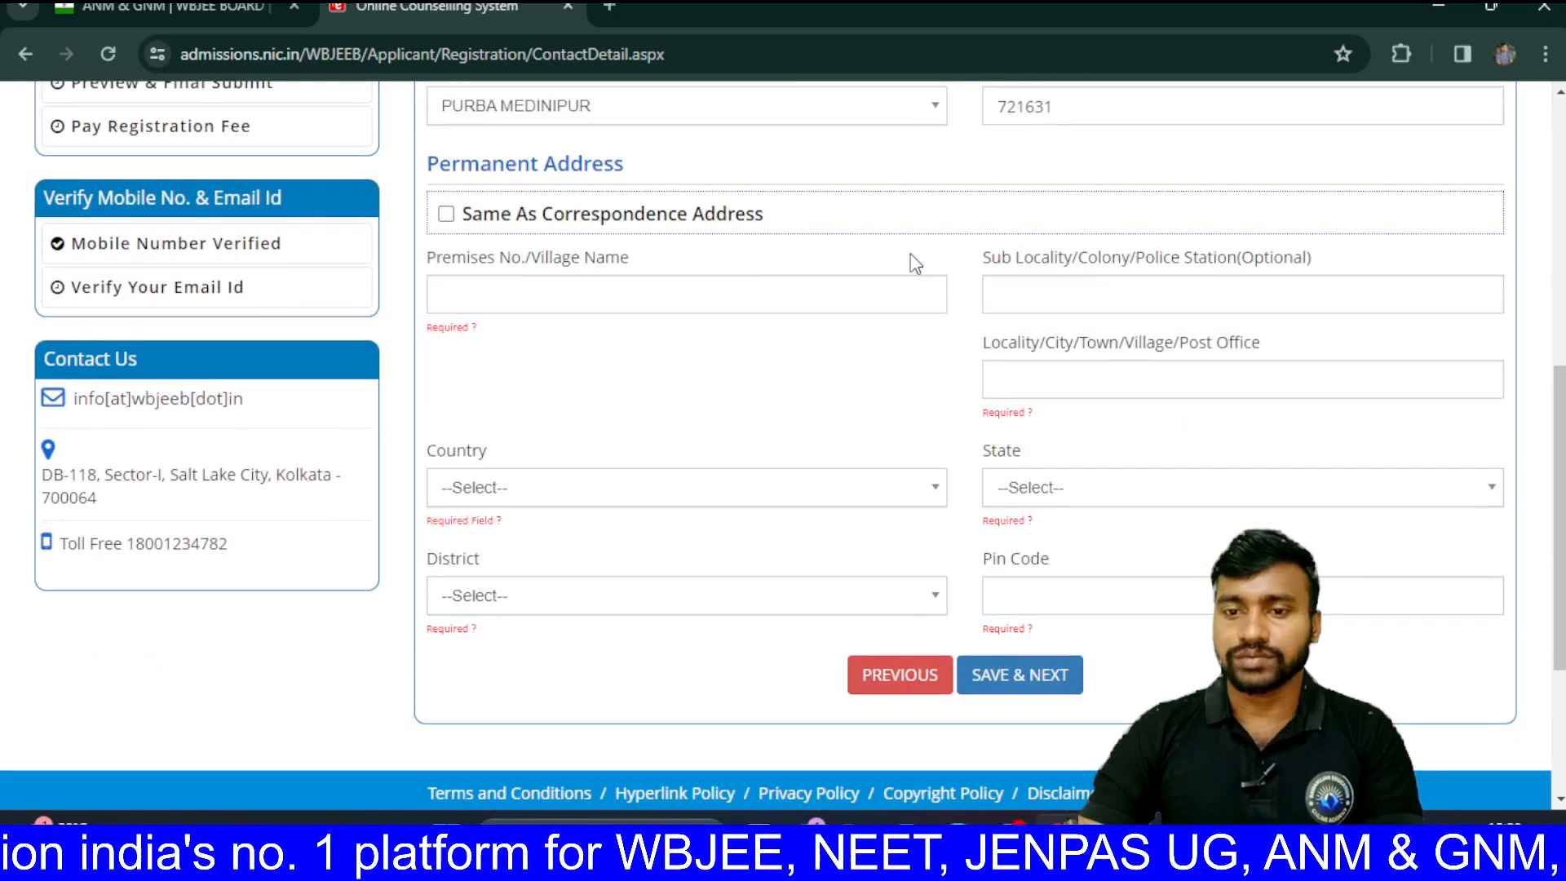
click(647, 296)
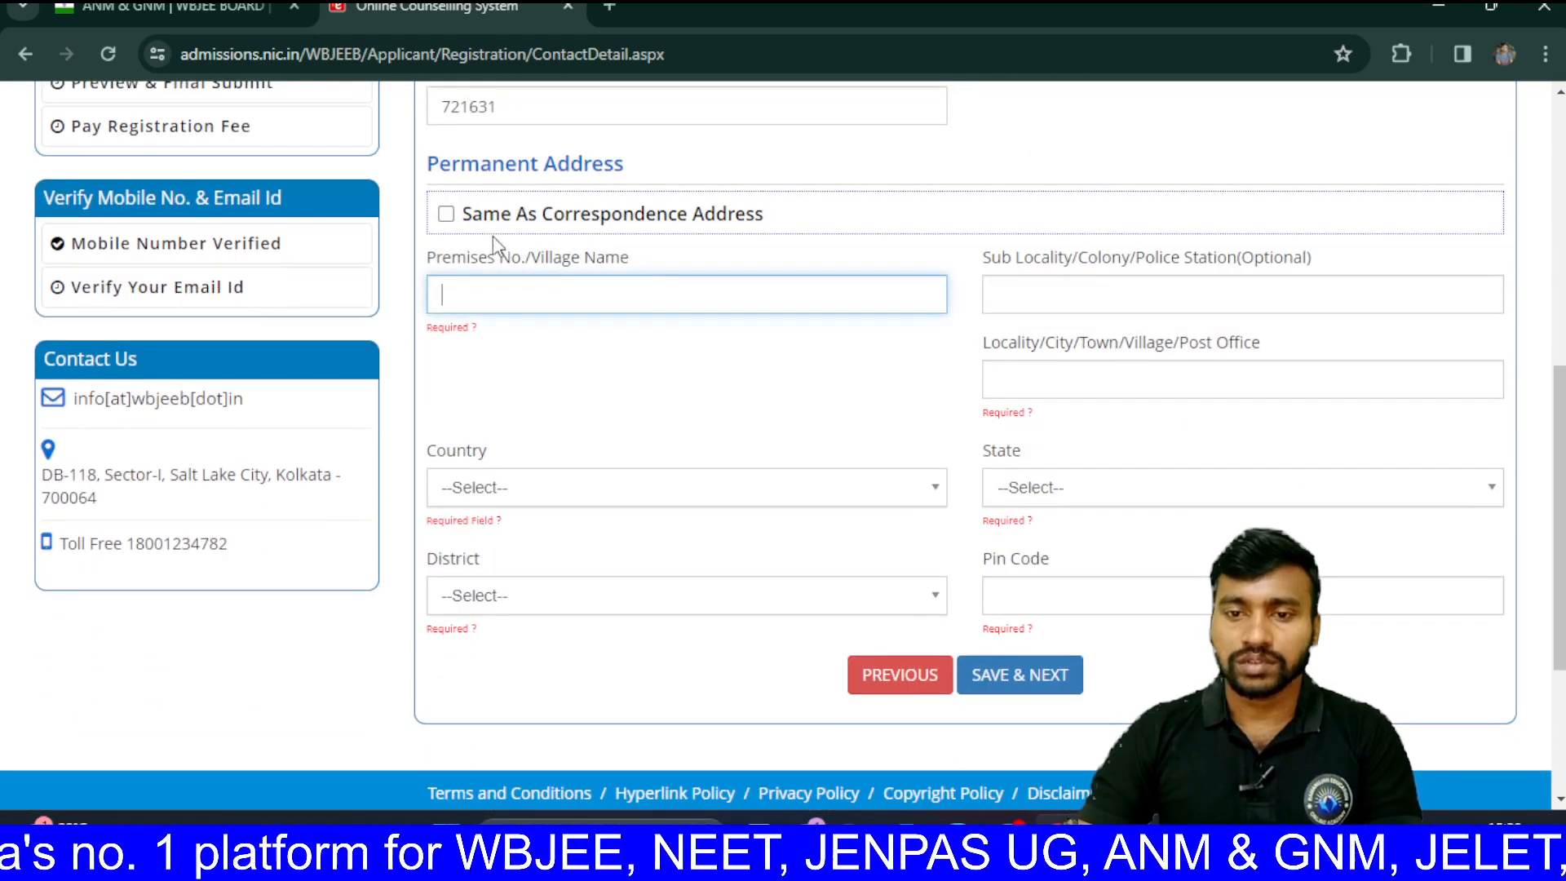
click(446, 215)
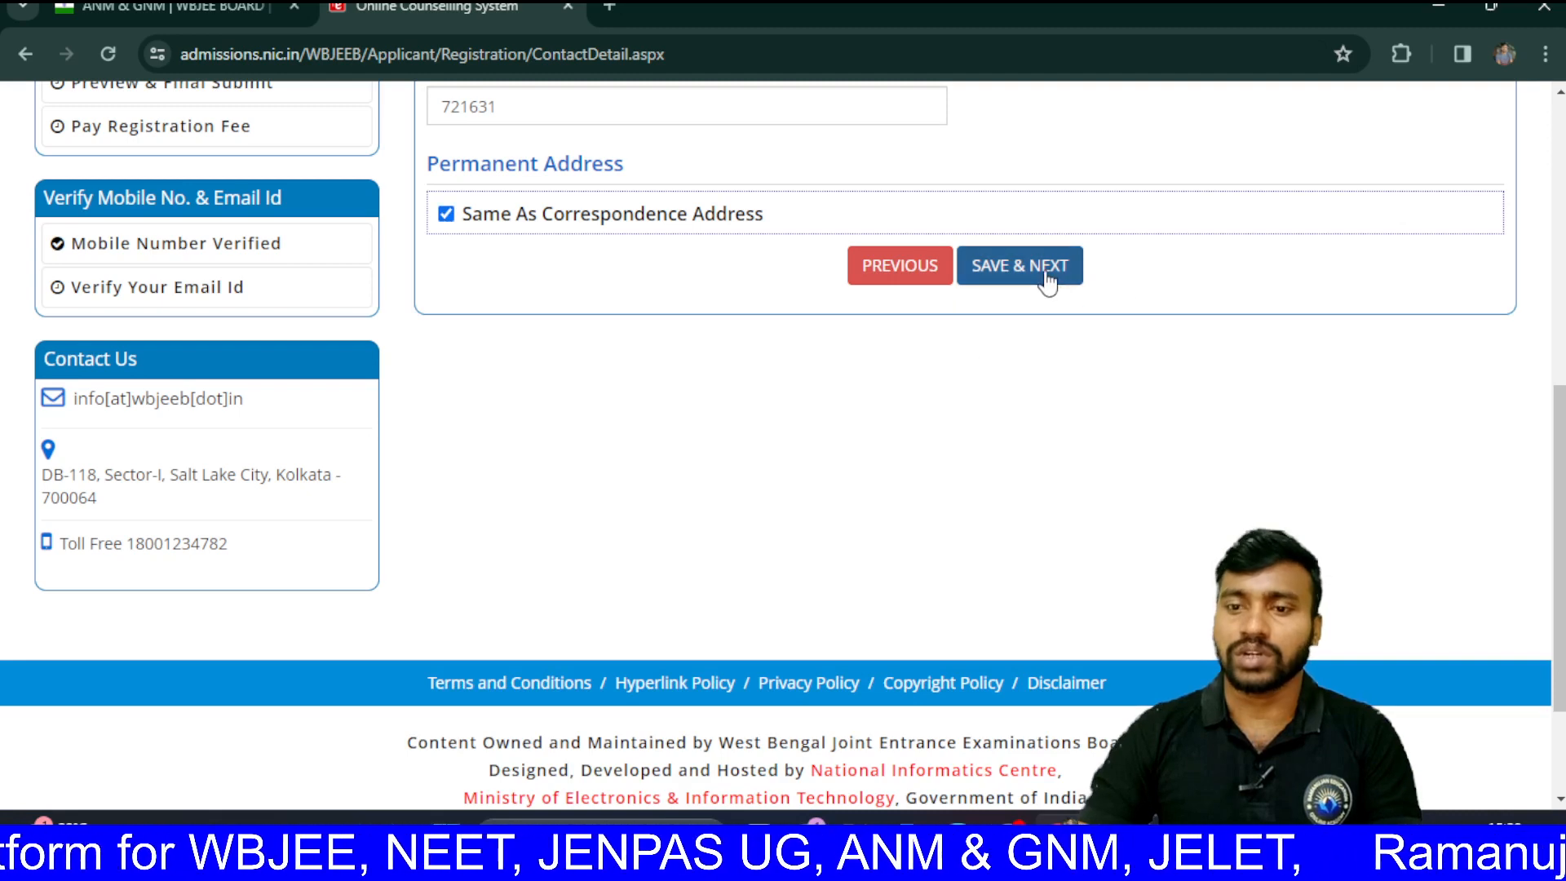
click(1047, 273)
click(736, 506)
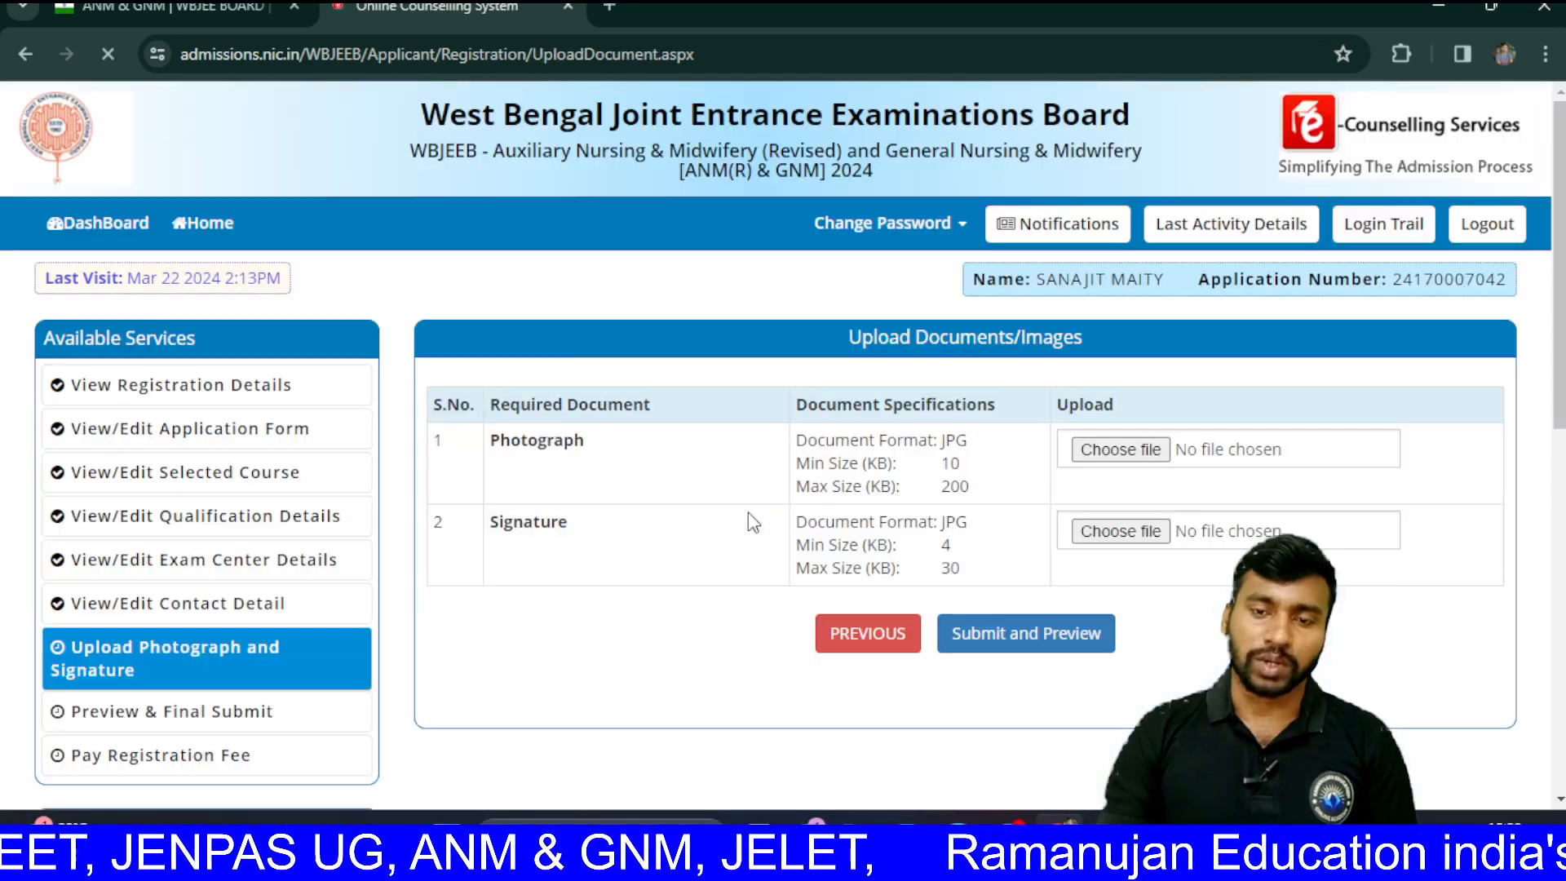
Step: Attach IMG-20221121-WA0016 (1) as the photograph after a non-JPG file is rejected
scroll(749, 514, down, 1)
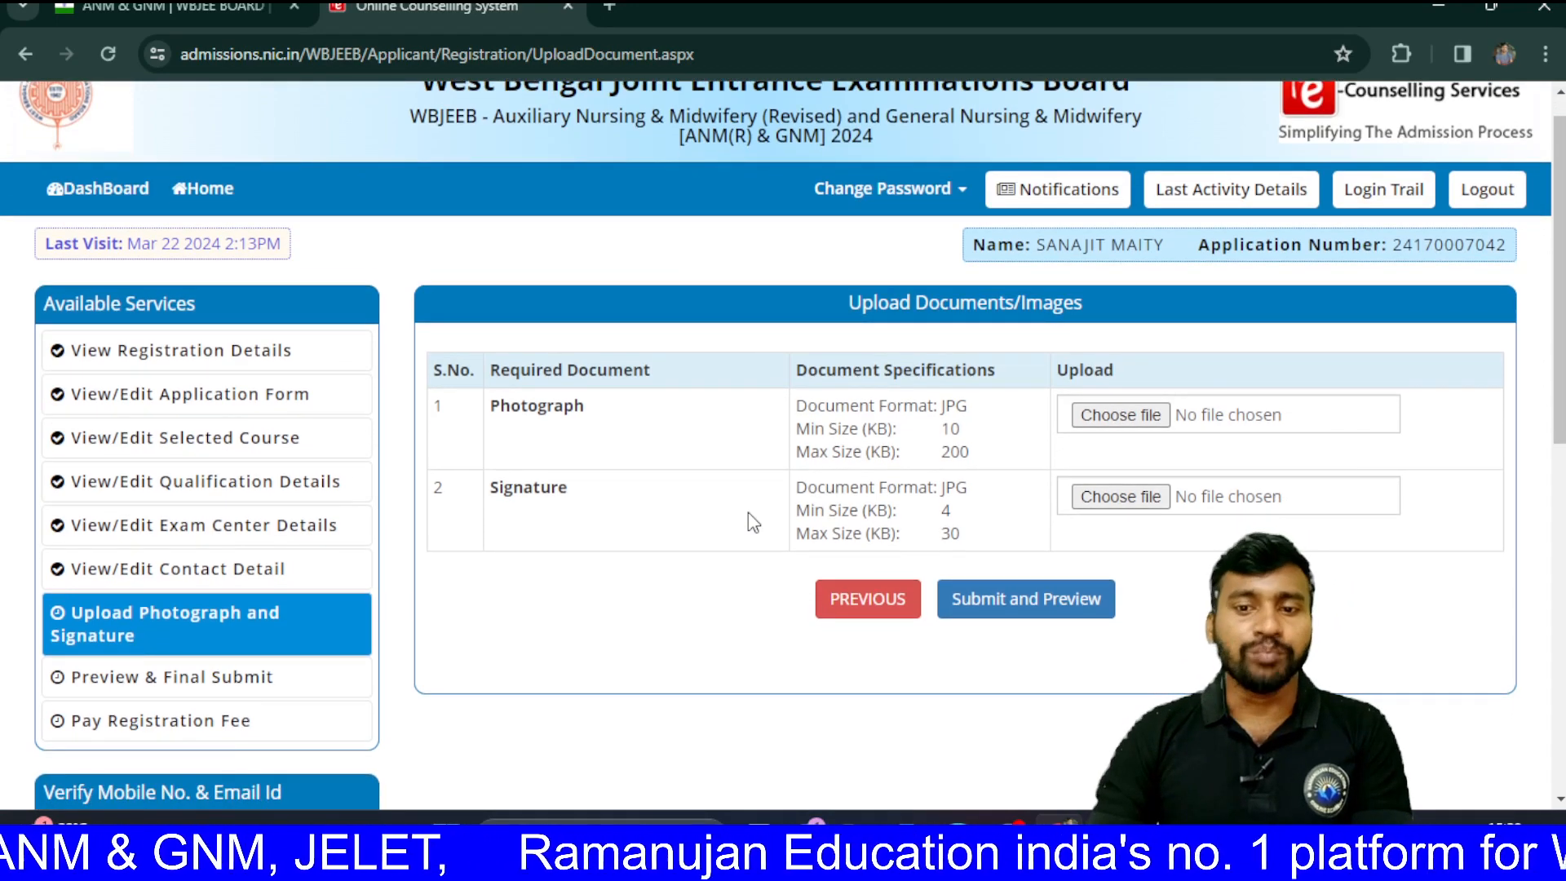
scroll(748, 513, down, 1)
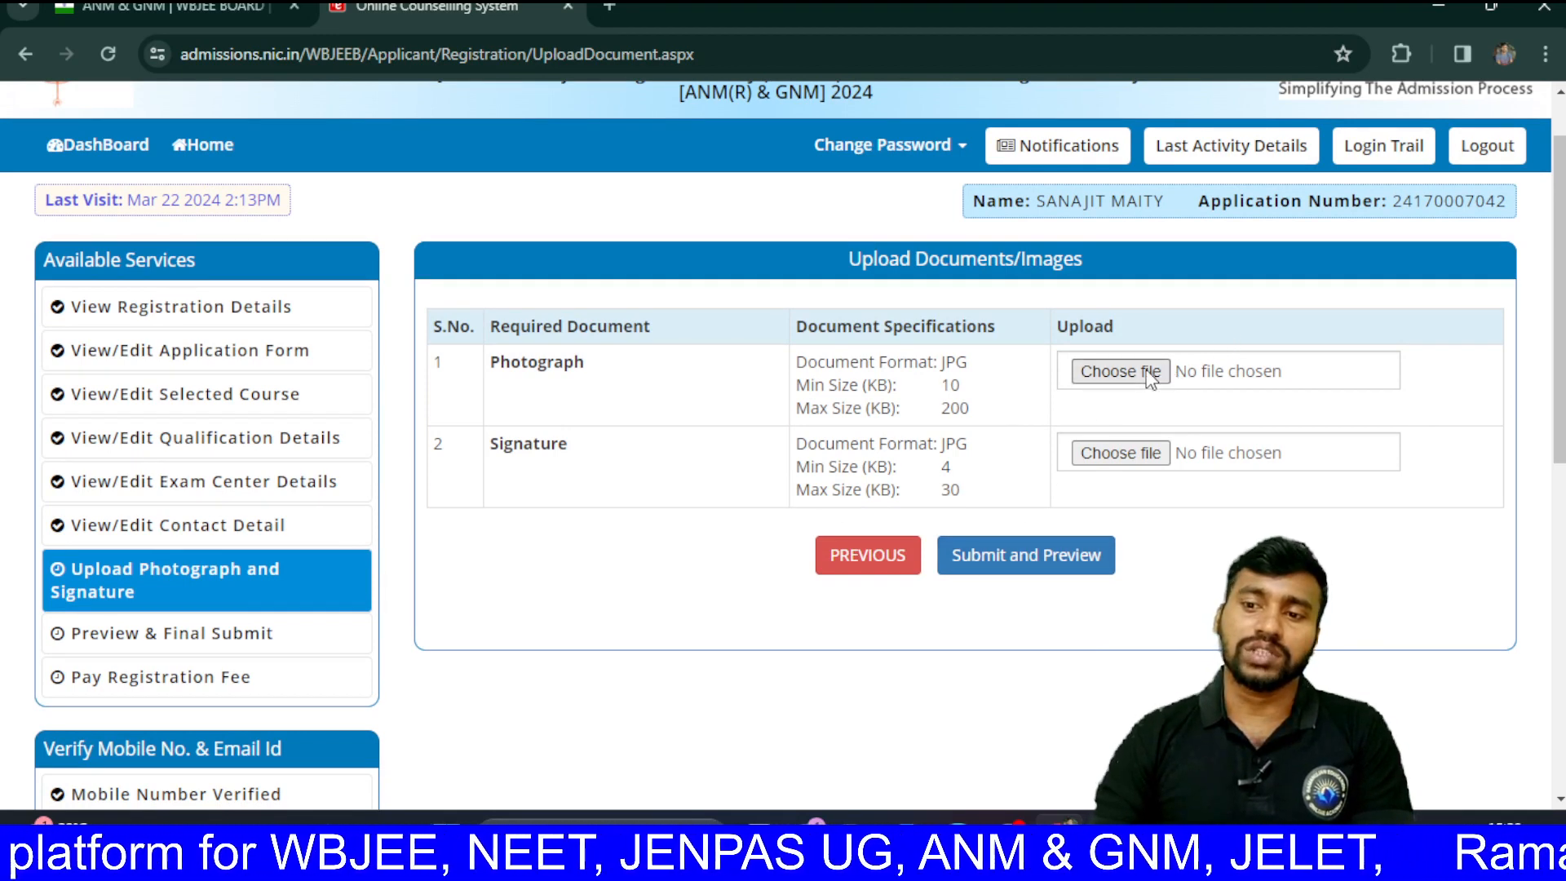
click(1149, 374)
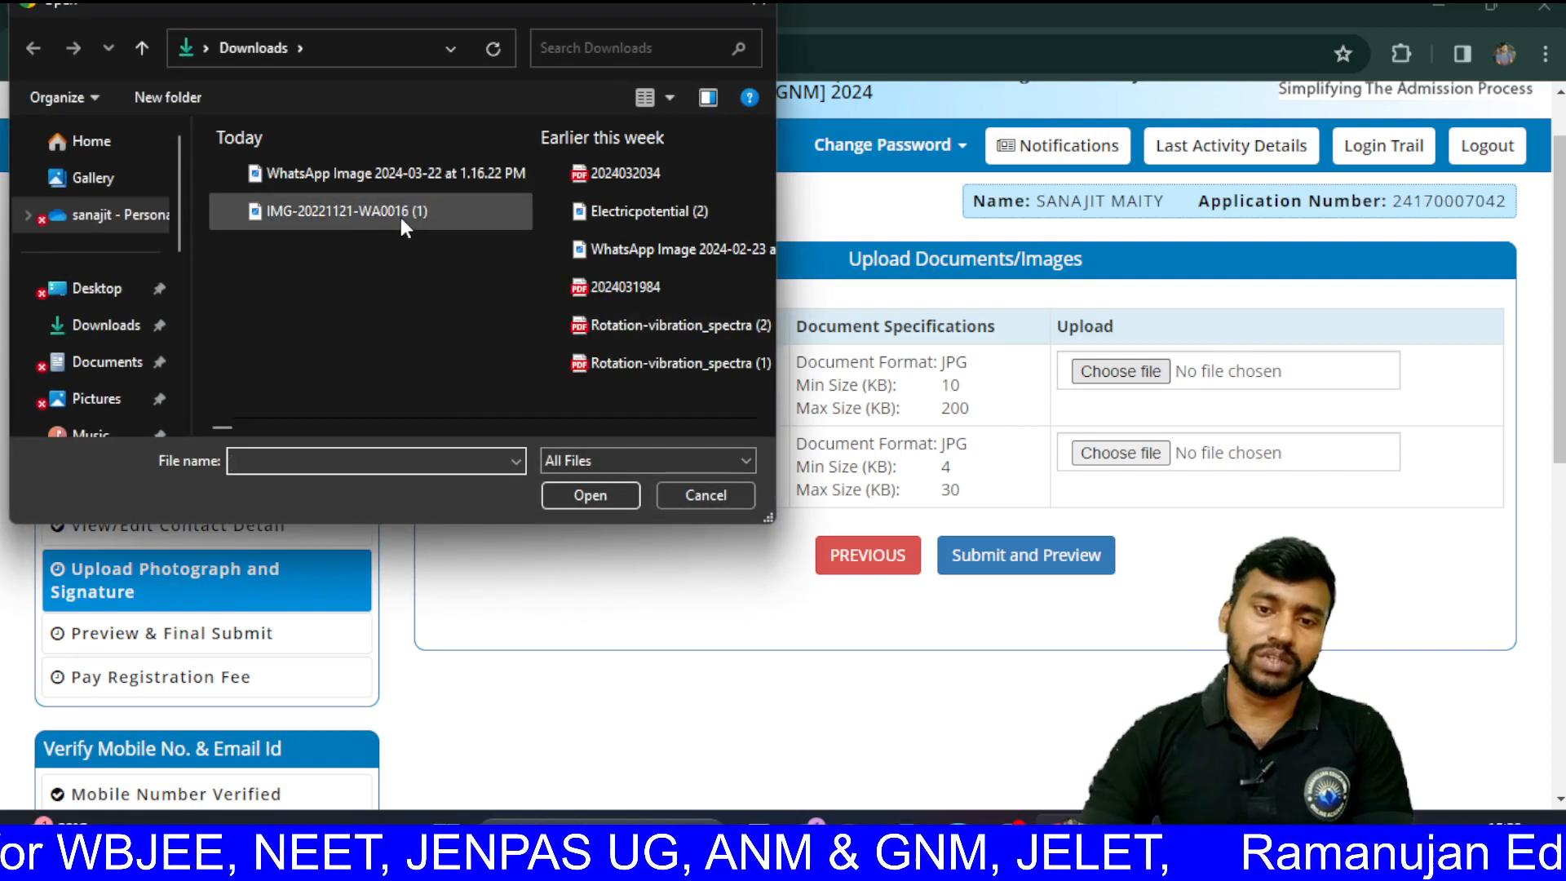
double_click(402, 228)
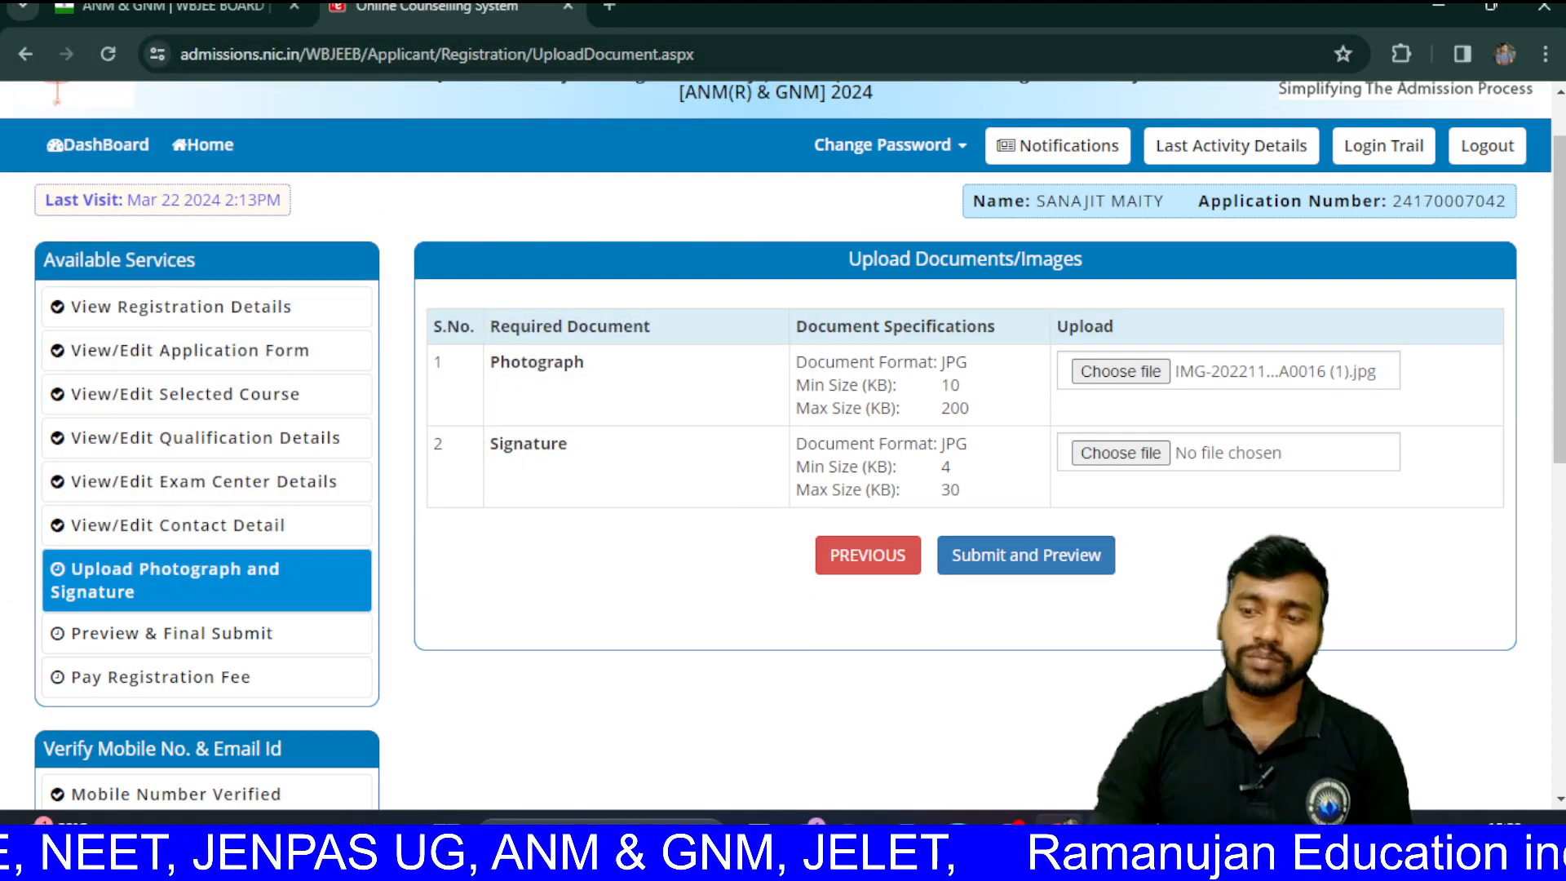
click(1159, 374)
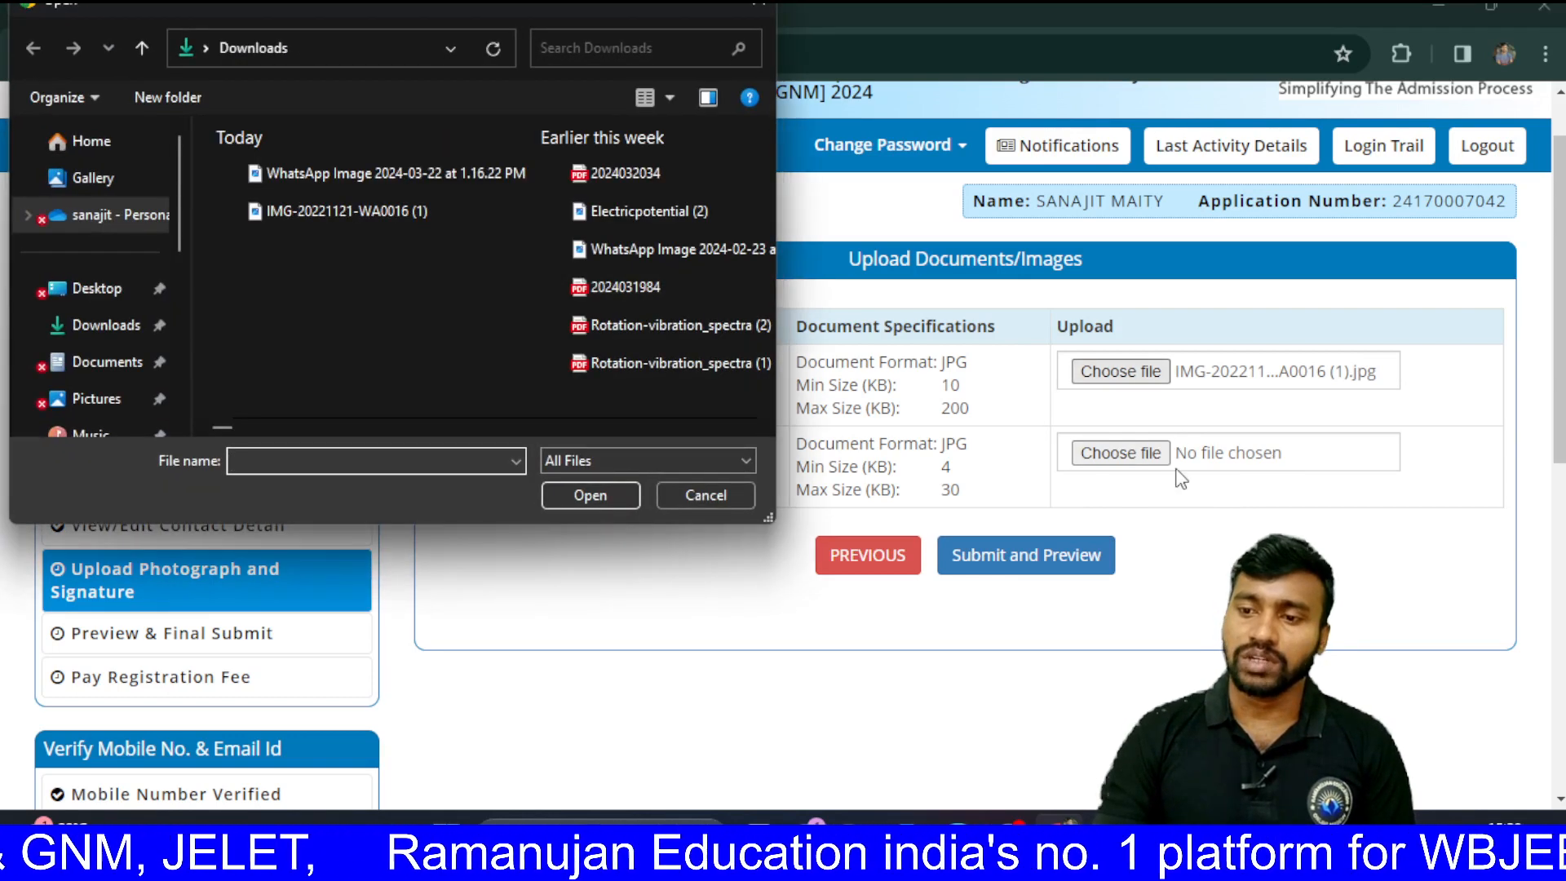
click(760, 9)
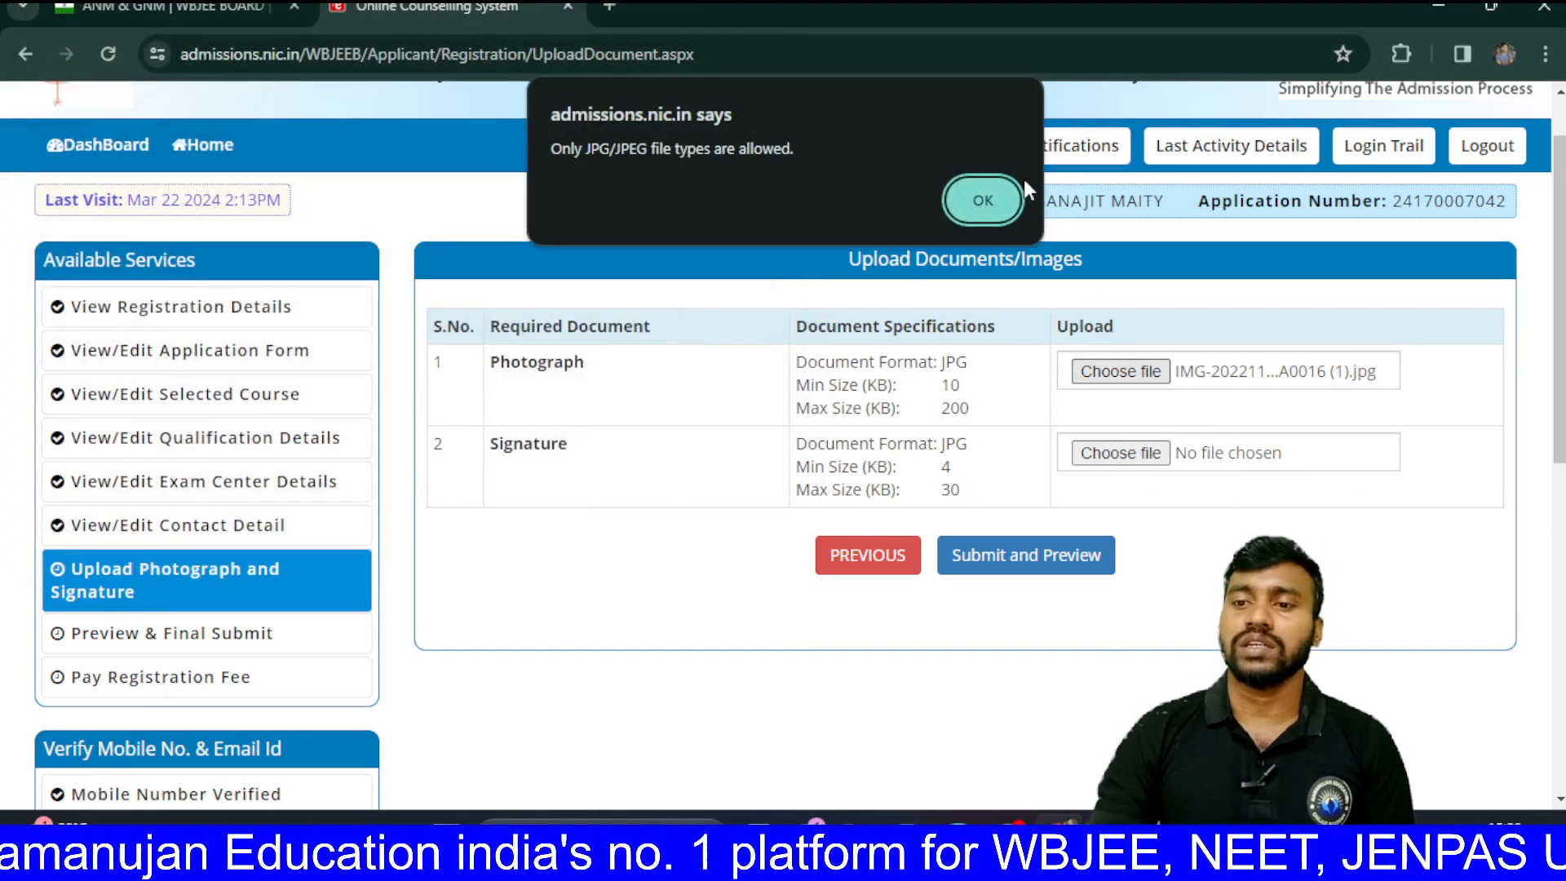
click(984, 200)
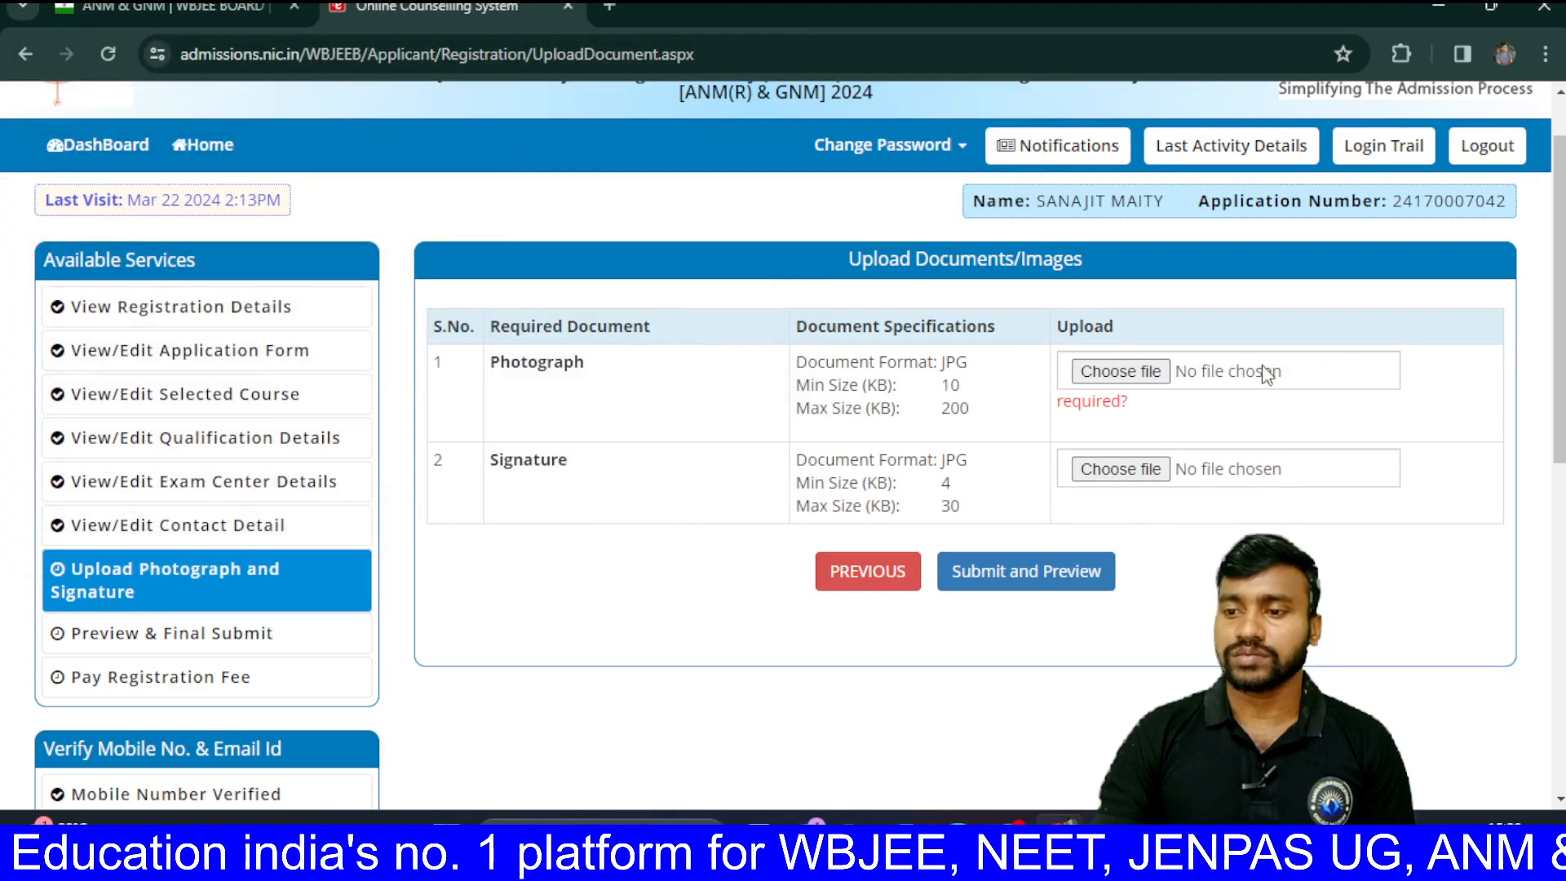
click(1140, 379)
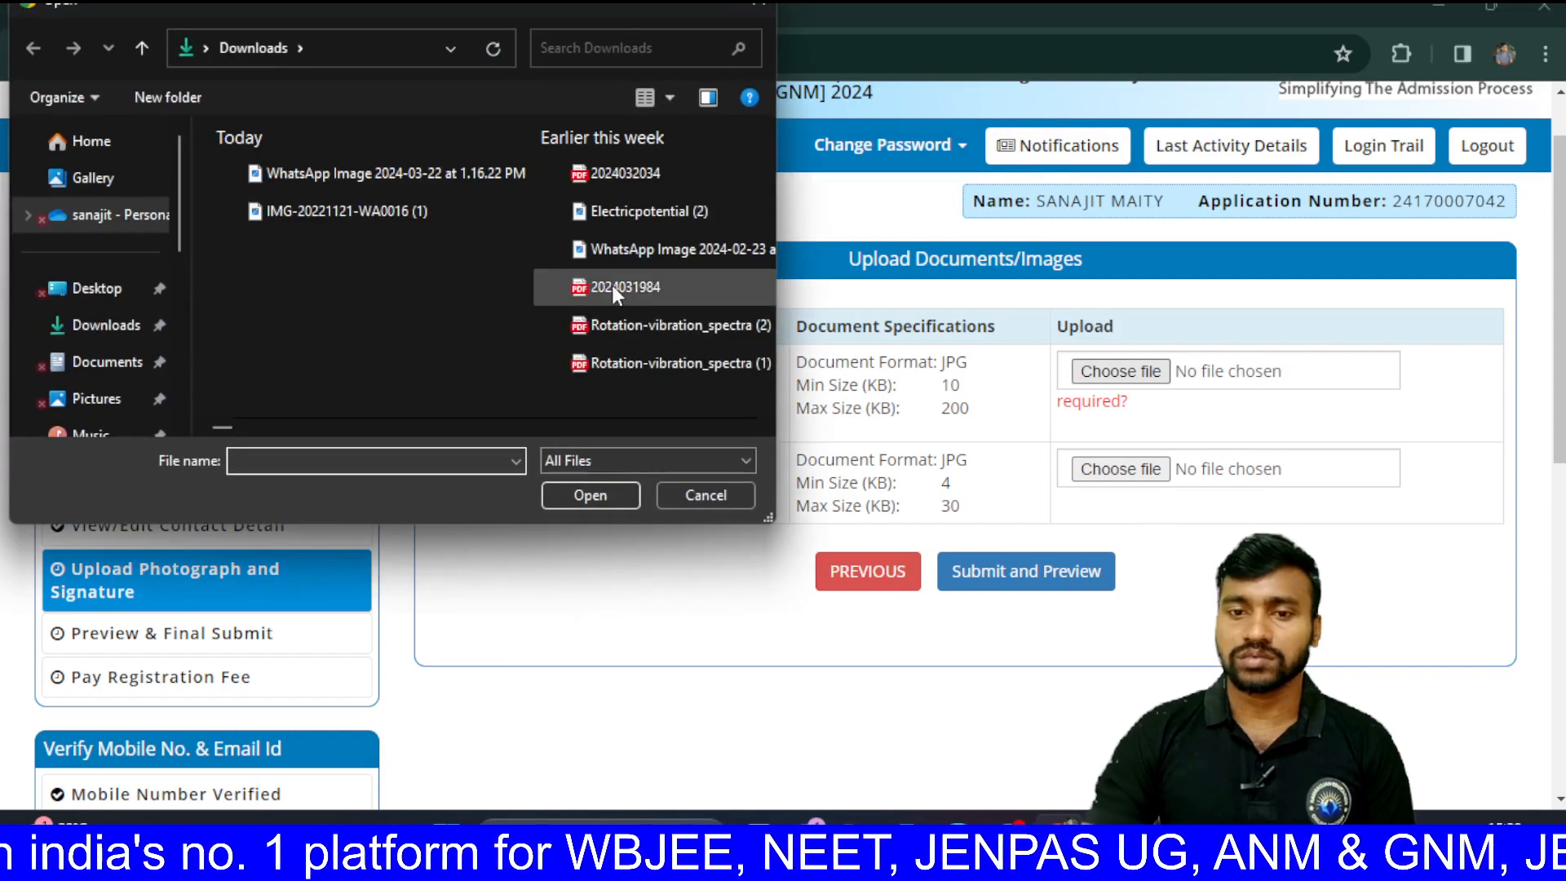
double_click(501, 210)
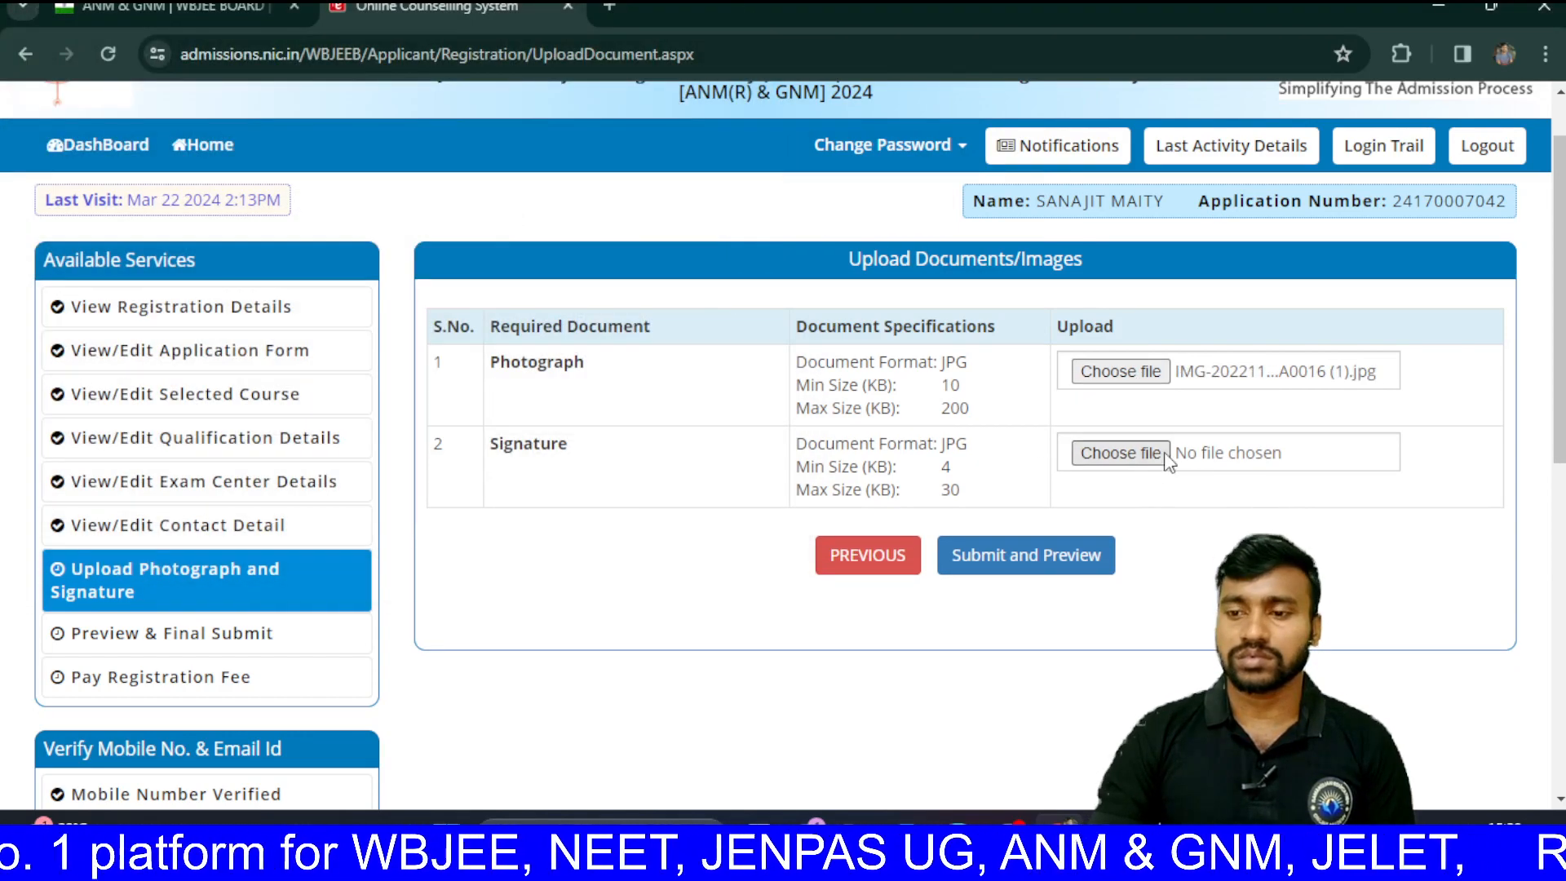
Step: Attach the WhatsApp image as the signature and submit both uploads for preview
click(1140, 455)
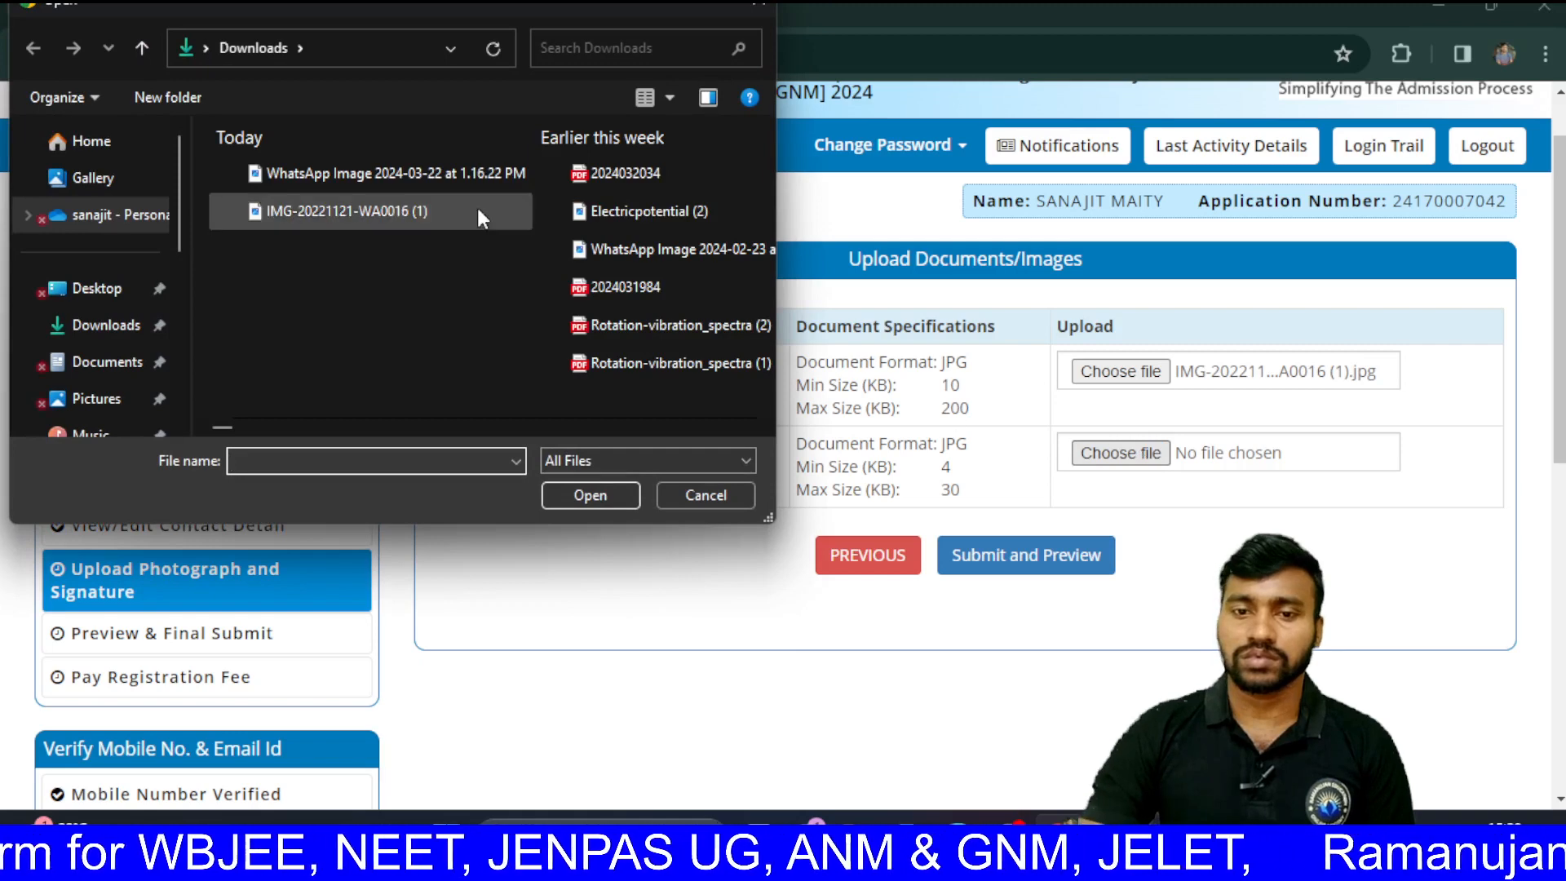
double_click(456, 174)
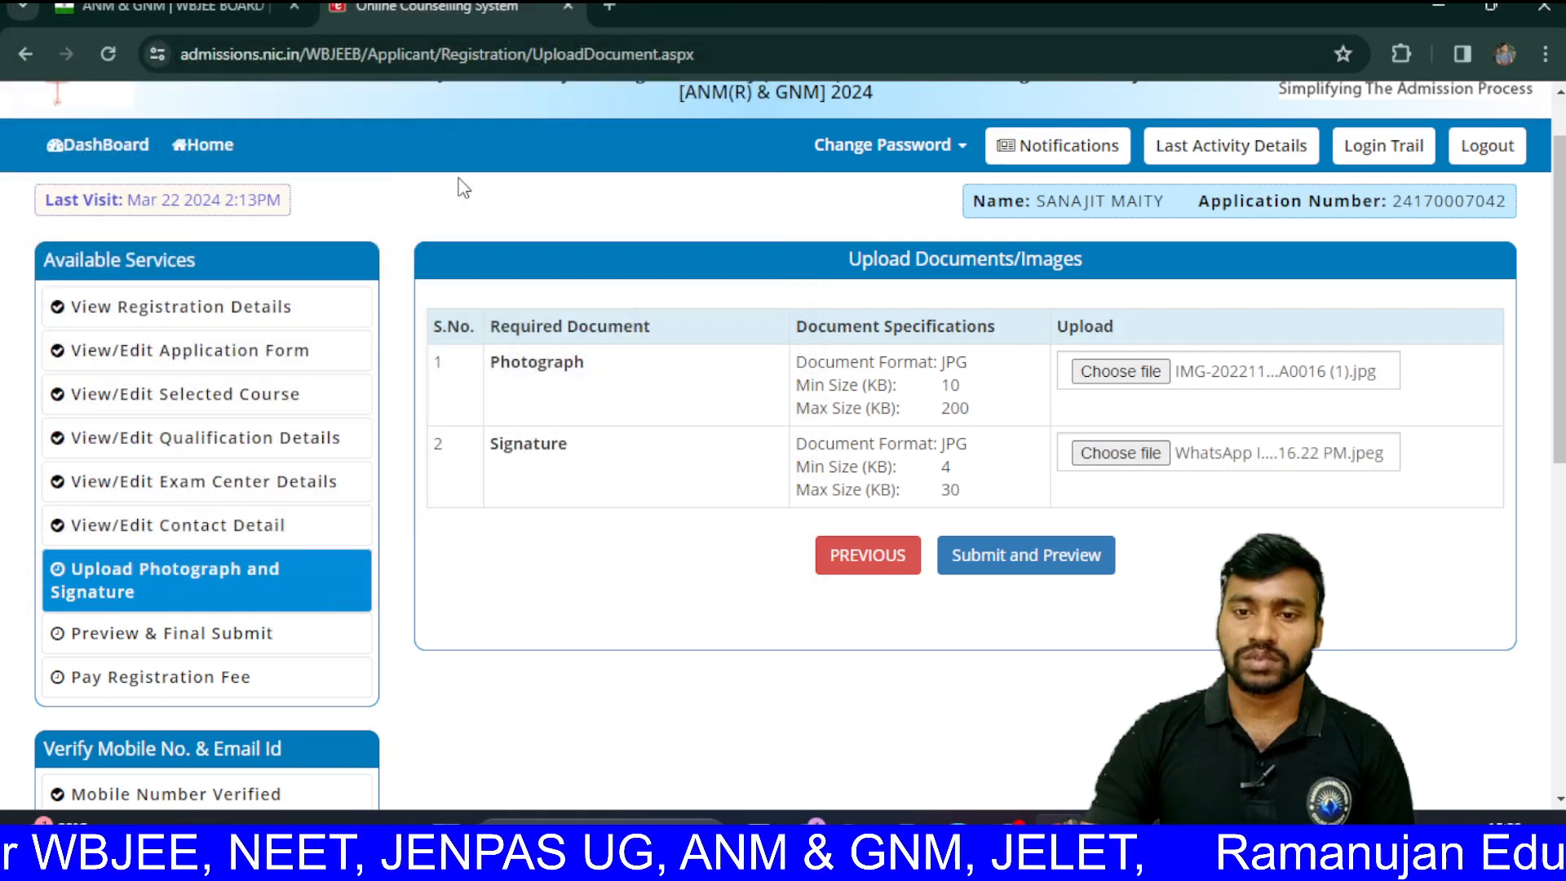
click(1010, 569)
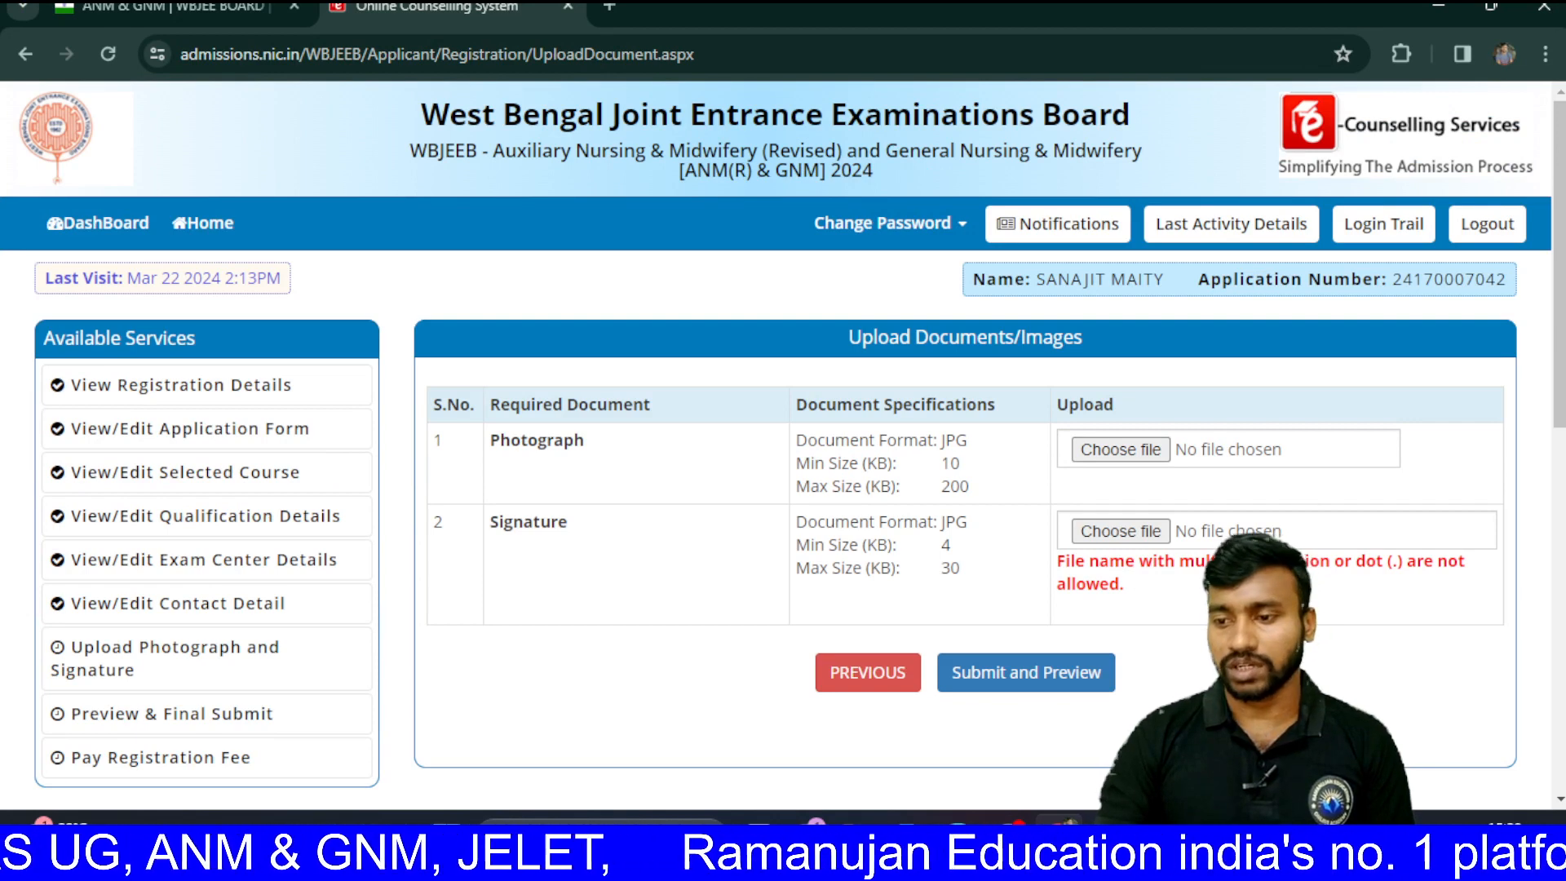
scroll(1010, 568, down, 1)
scroll(1408, 557, down, 1)
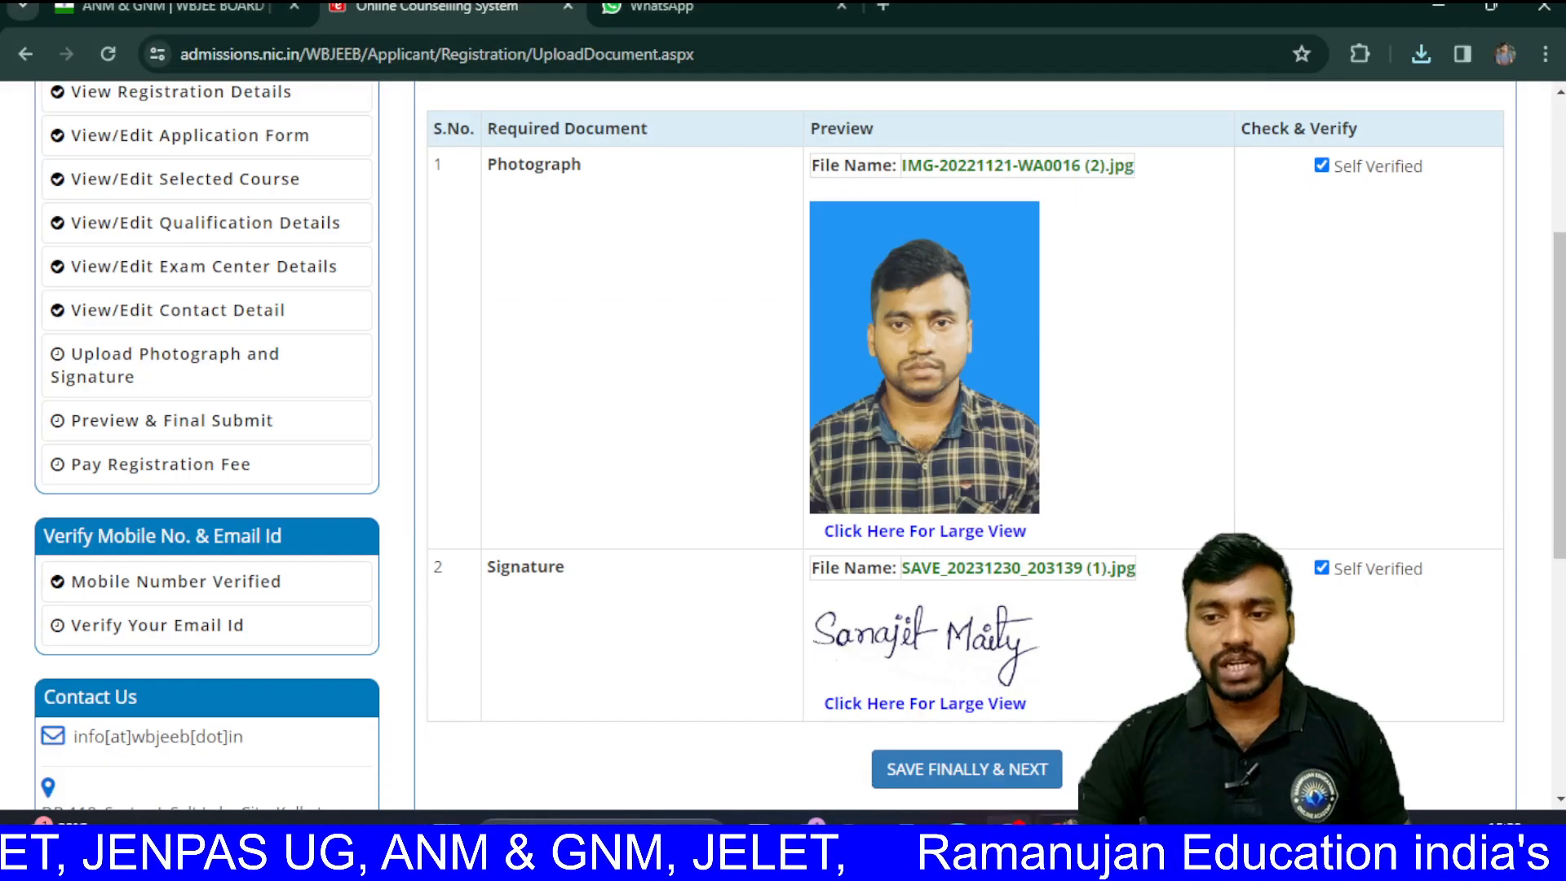
Step: Save the verified photograph and signature with SAVE FINALLY & NEXT and confirm
scroll(1227, 297, down, 5)
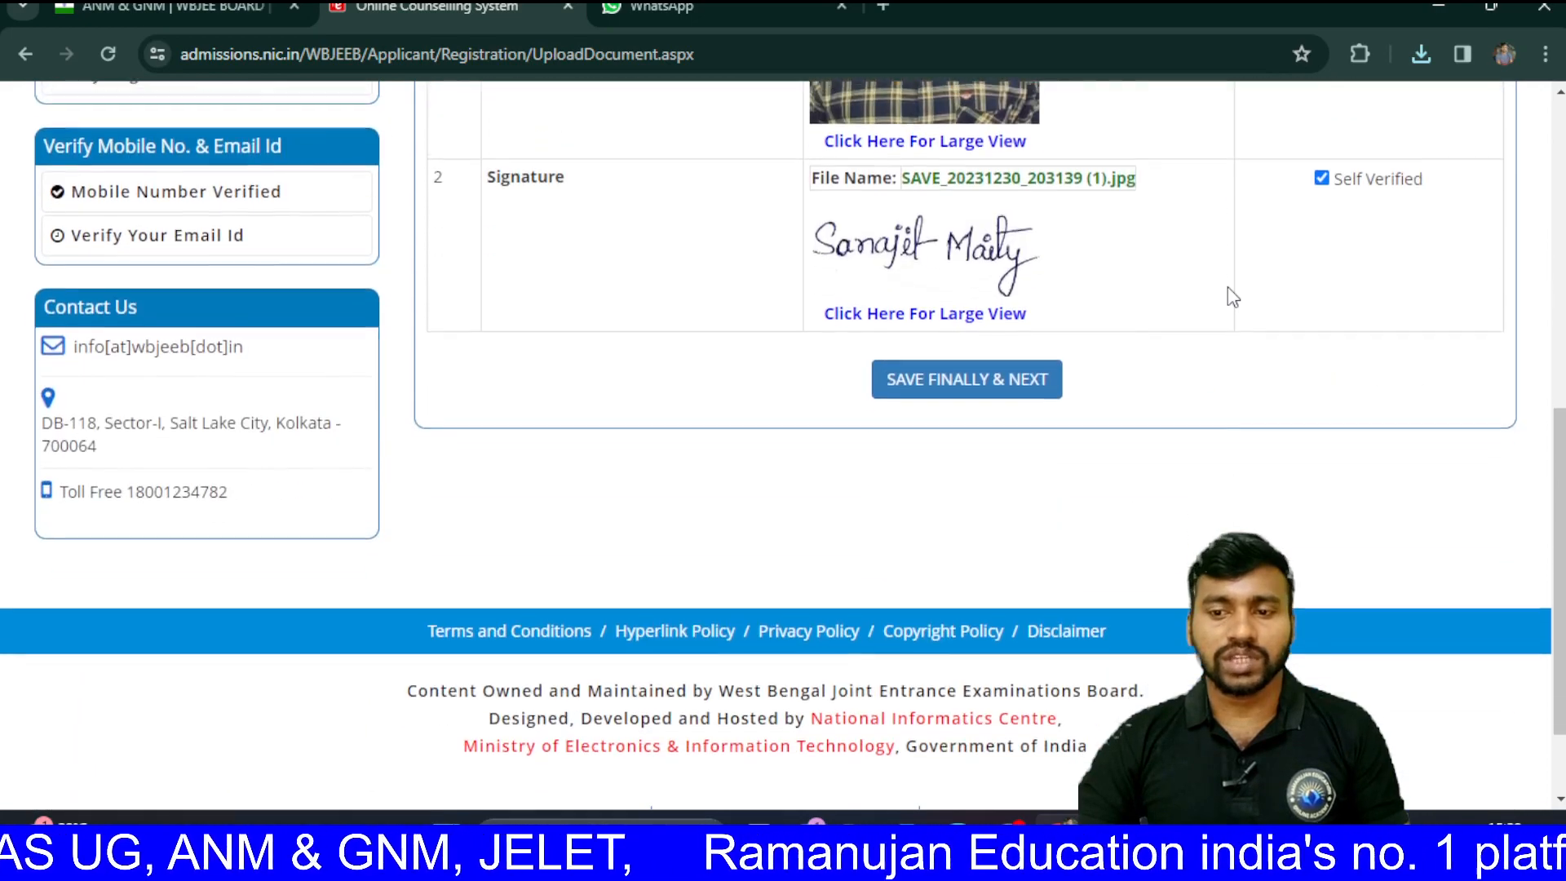
scroll(1232, 296, up, 4)
scroll(1228, 288, up, 3)
scroll(1229, 288, down, 4)
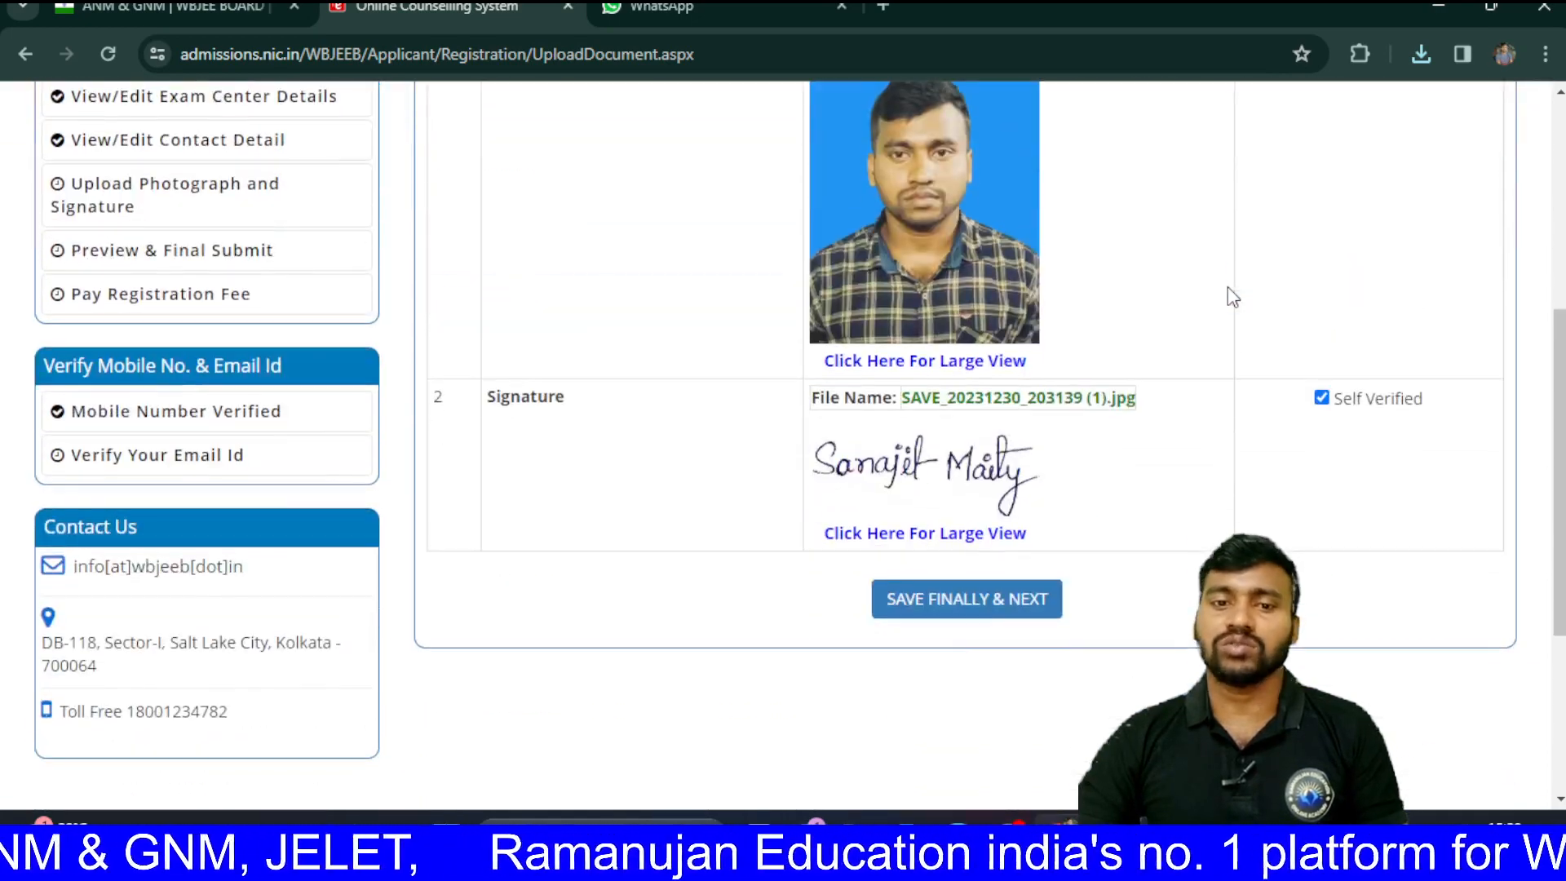
scroll(1228, 292, down, 3)
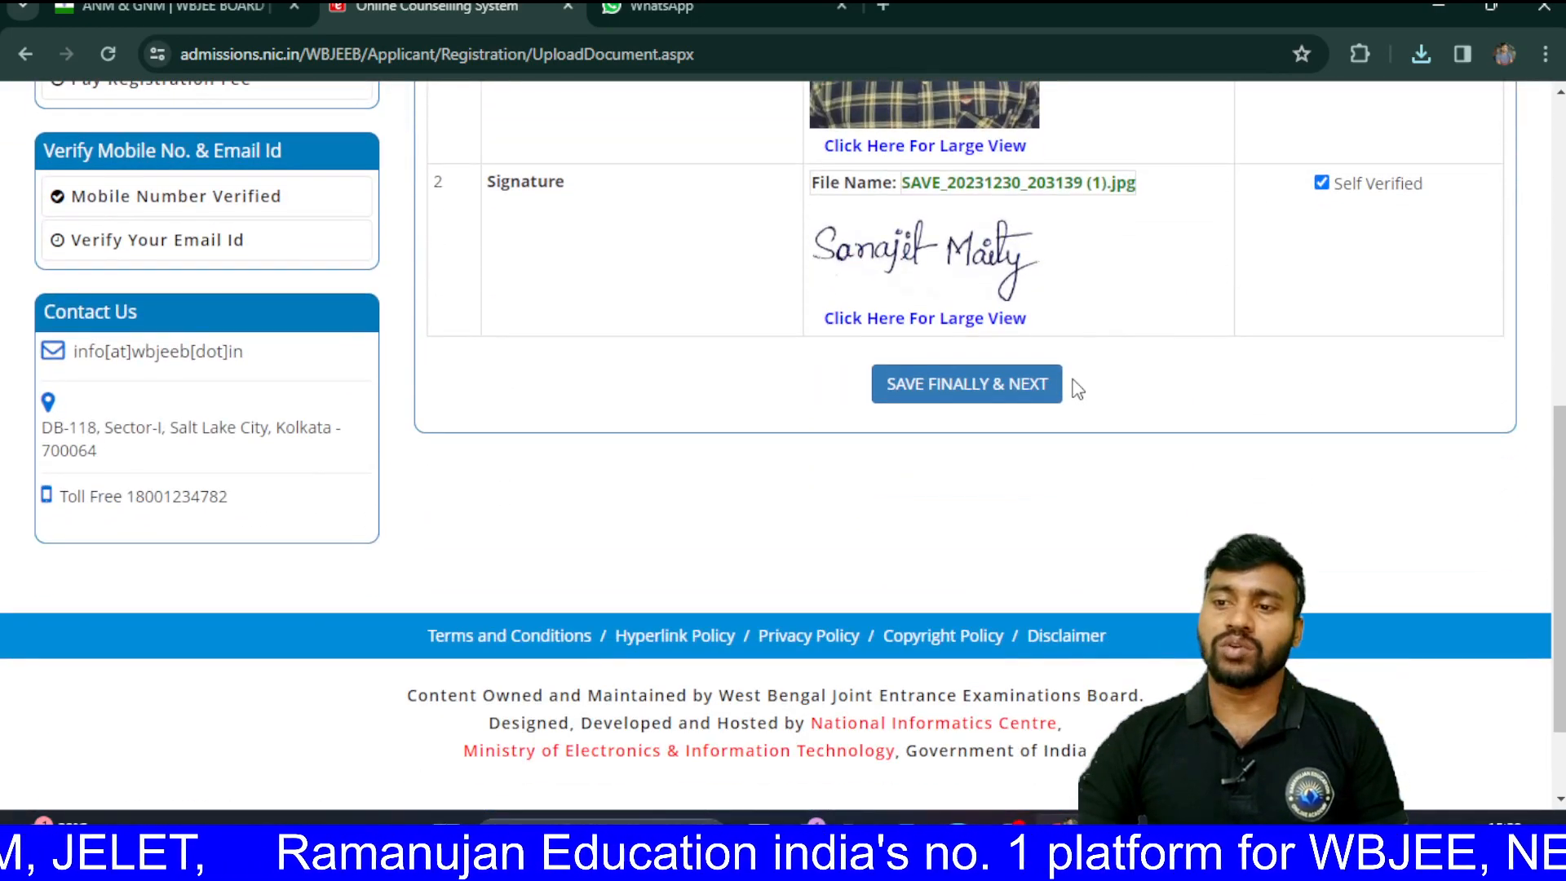
click(1012, 395)
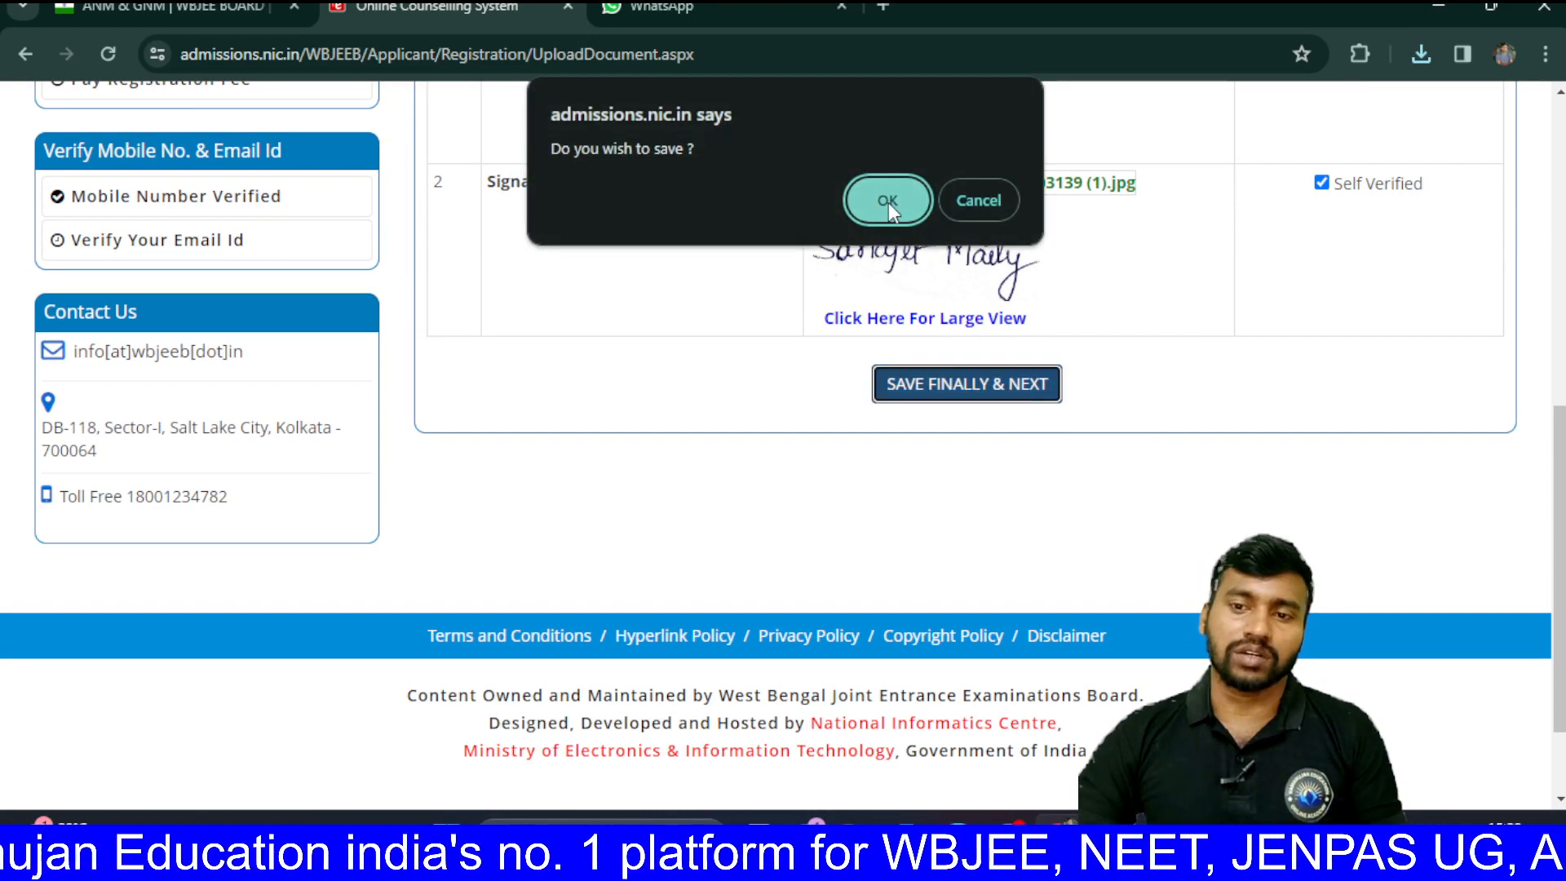
click(889, 202)
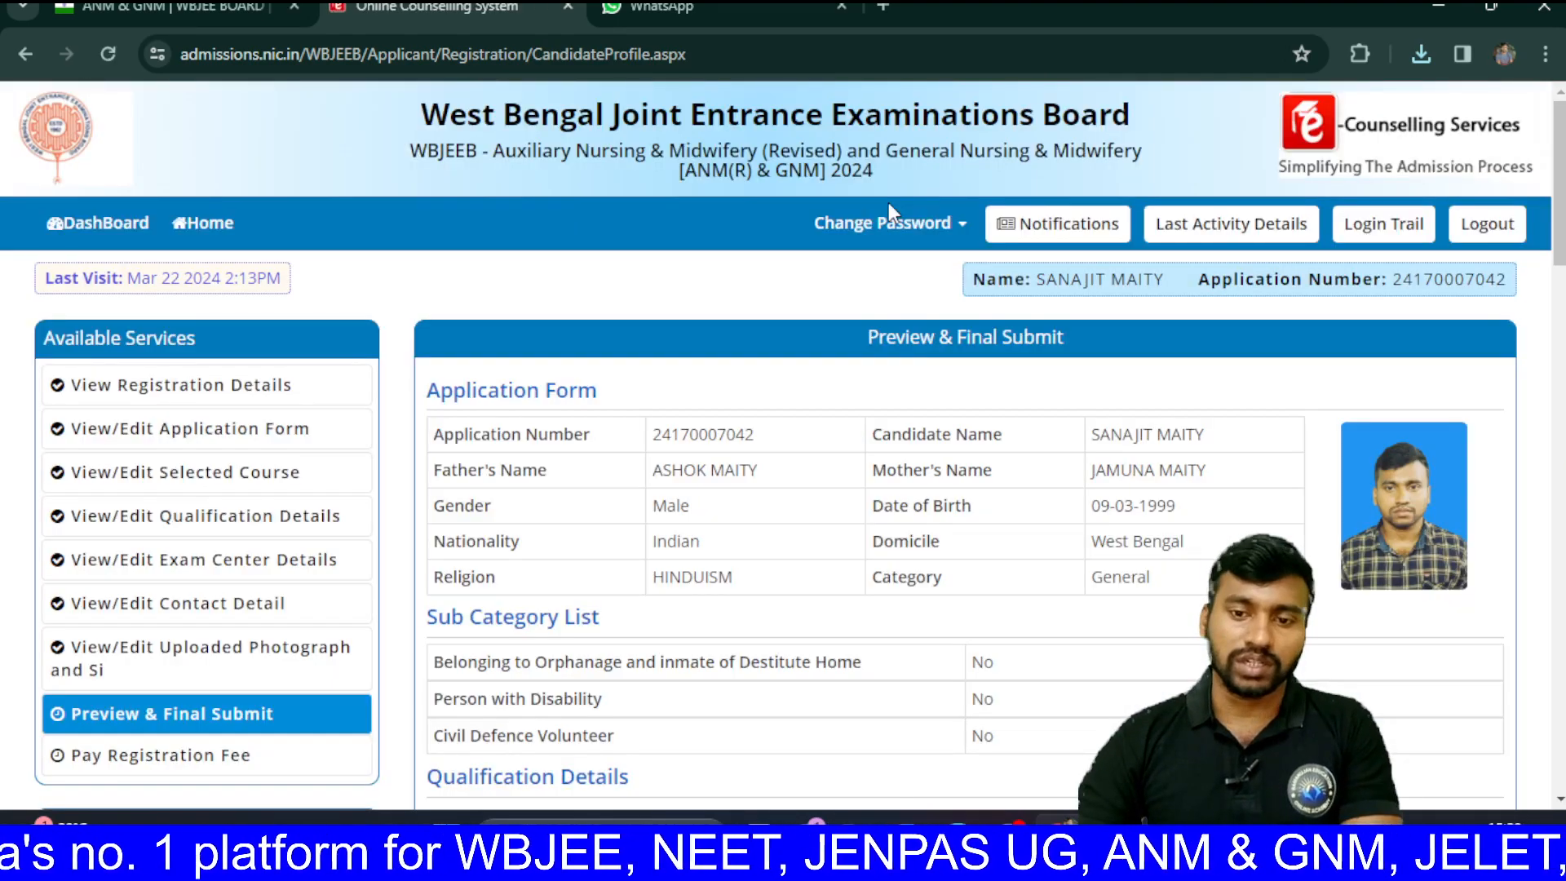
Step: Review the preview, tick the Declaration, and confirm SAVE & FINAL SUBMIT
scroll(908, 531, down, 3)
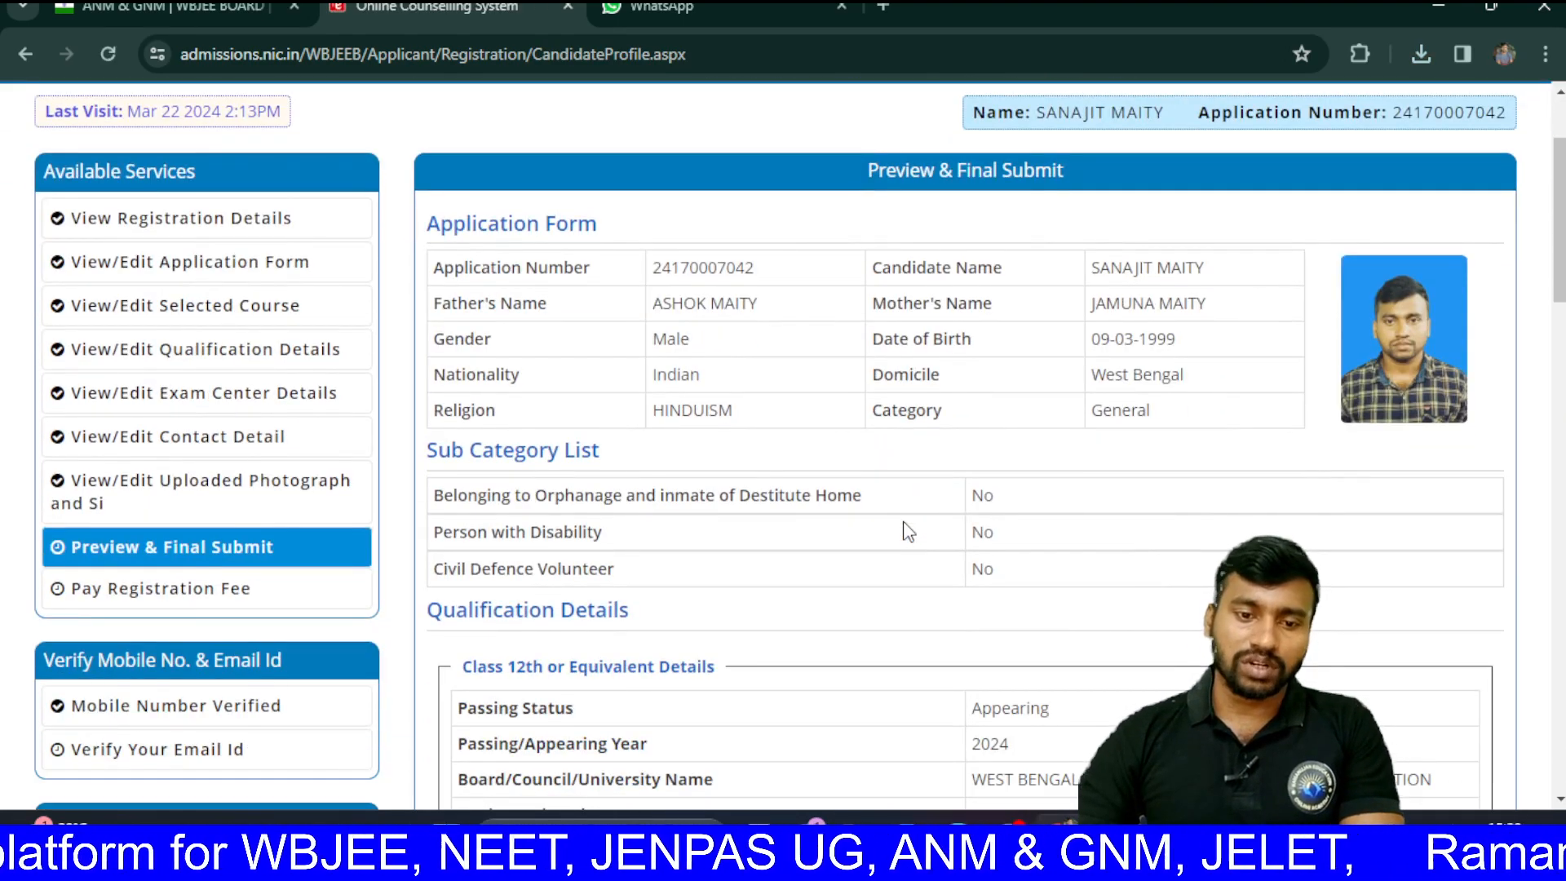
scroll(908, 531, down, 15)
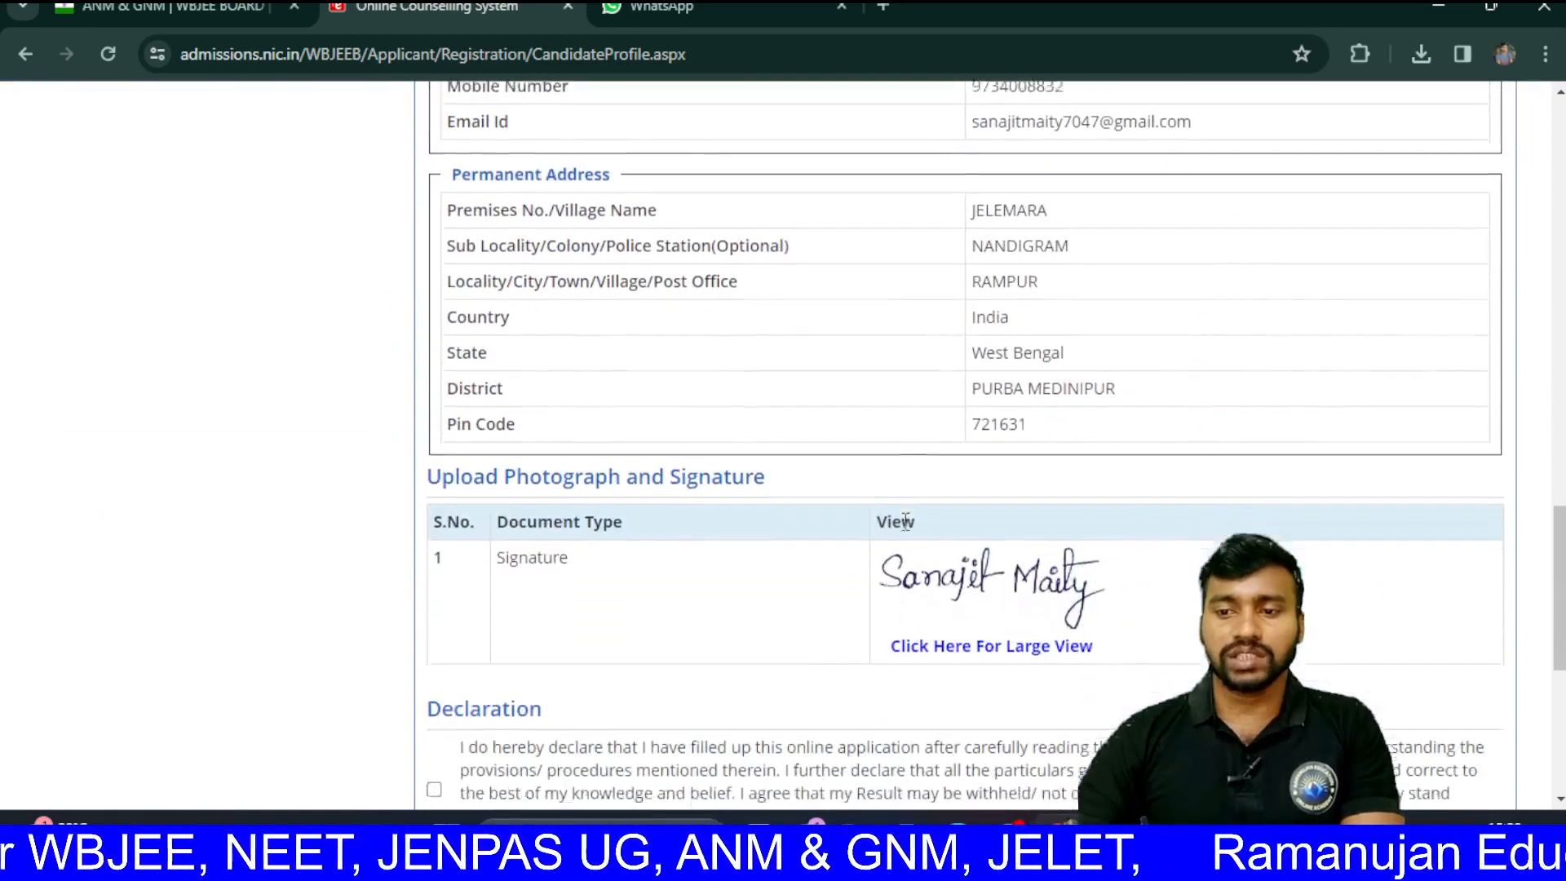
scroll(906, 522, down, 5)
scroll(908, 526, up, 10)
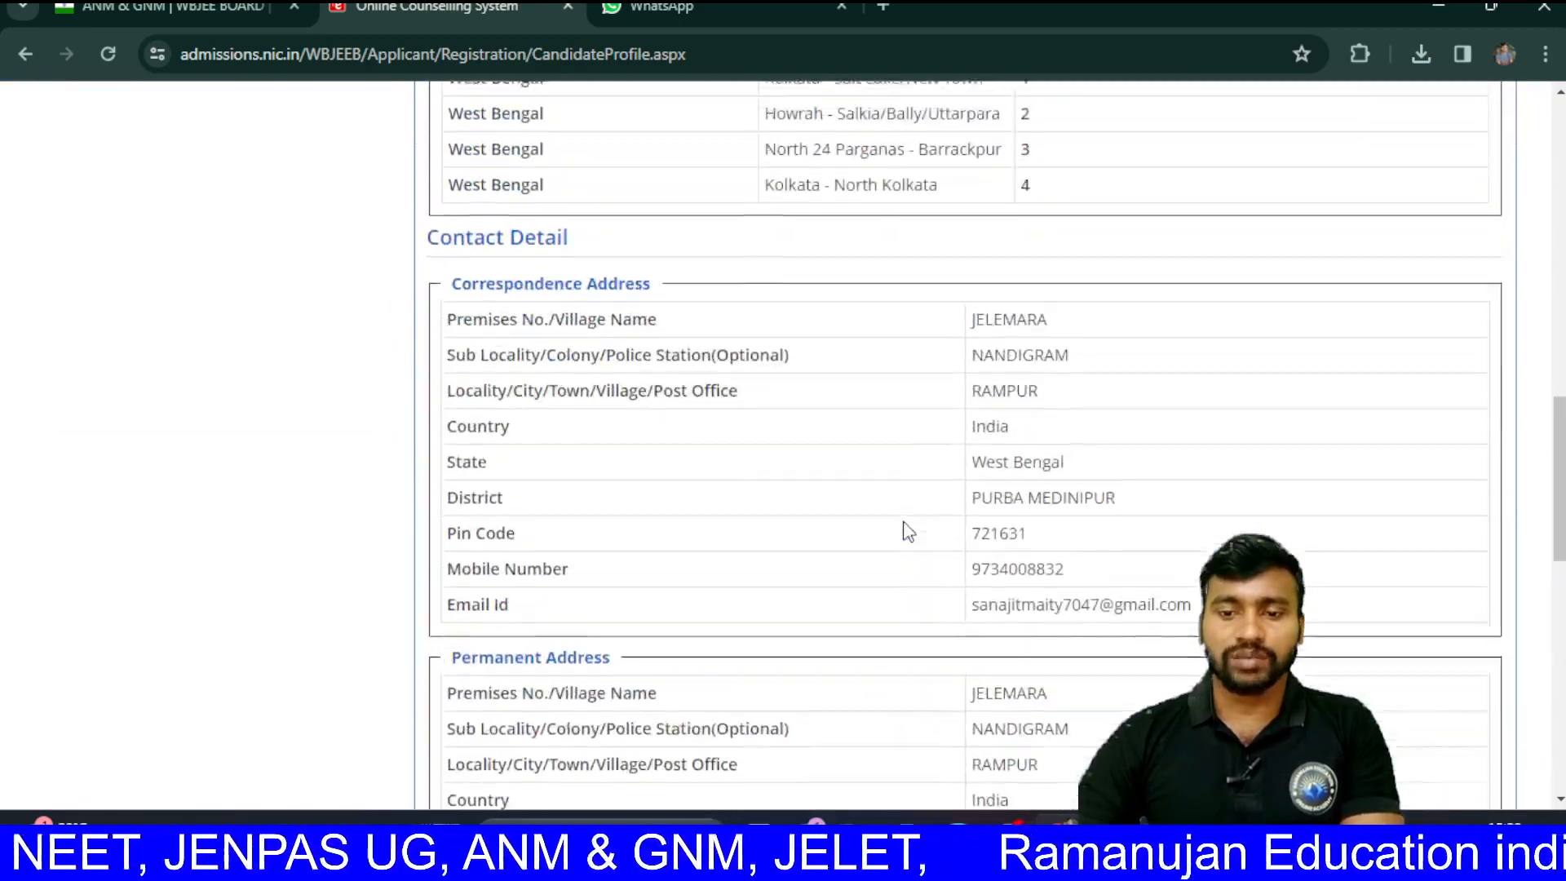
scroll(908, 531, up, 15)
scroll(908, 531, down, 8)
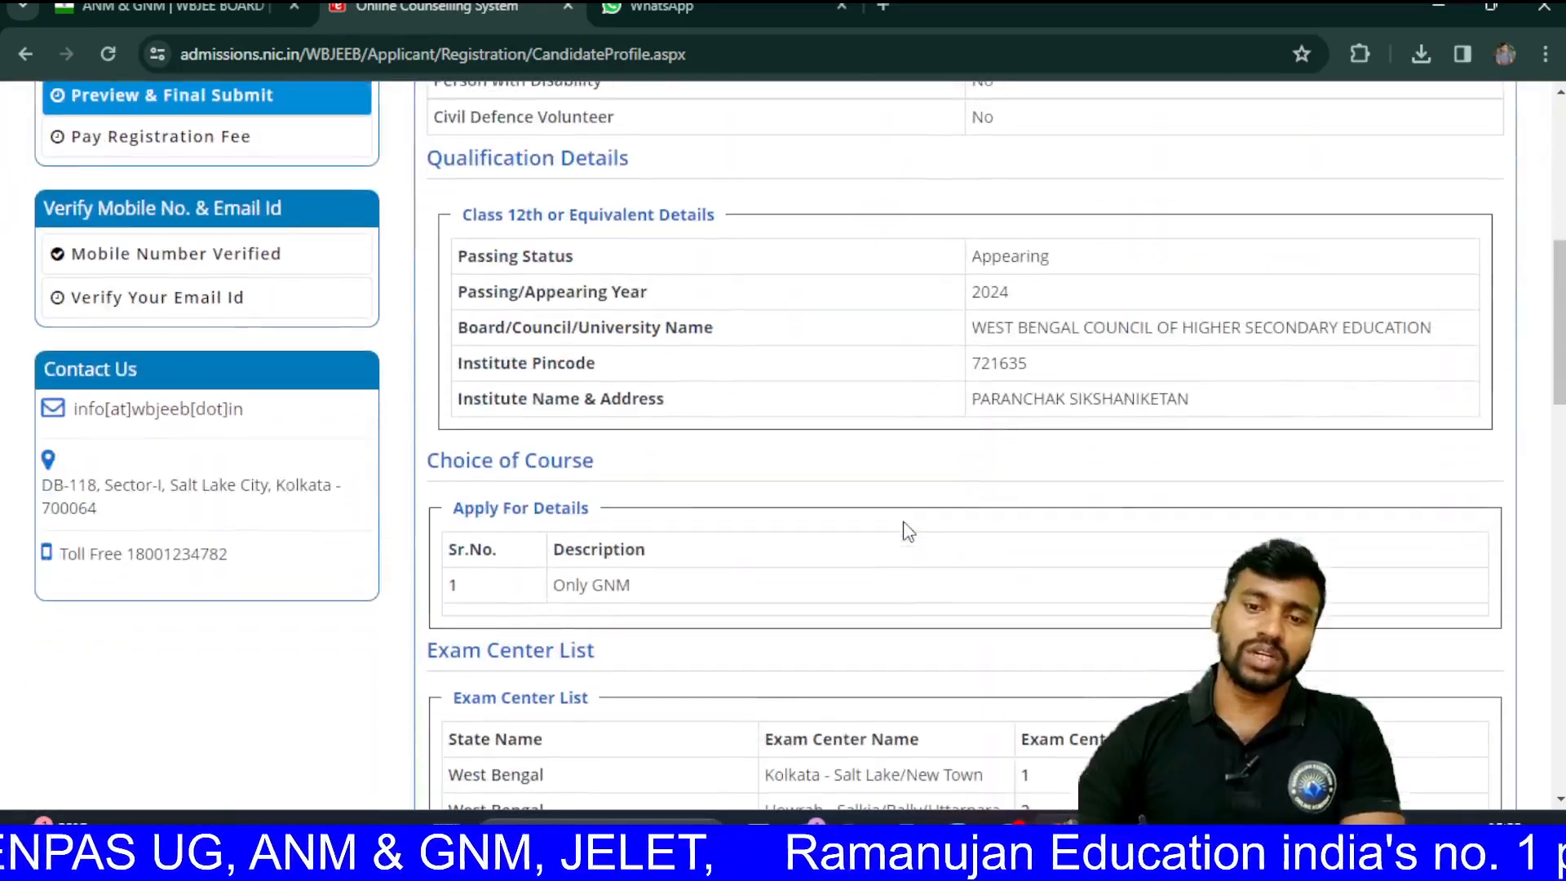
scroll(908, 531, up, 7)
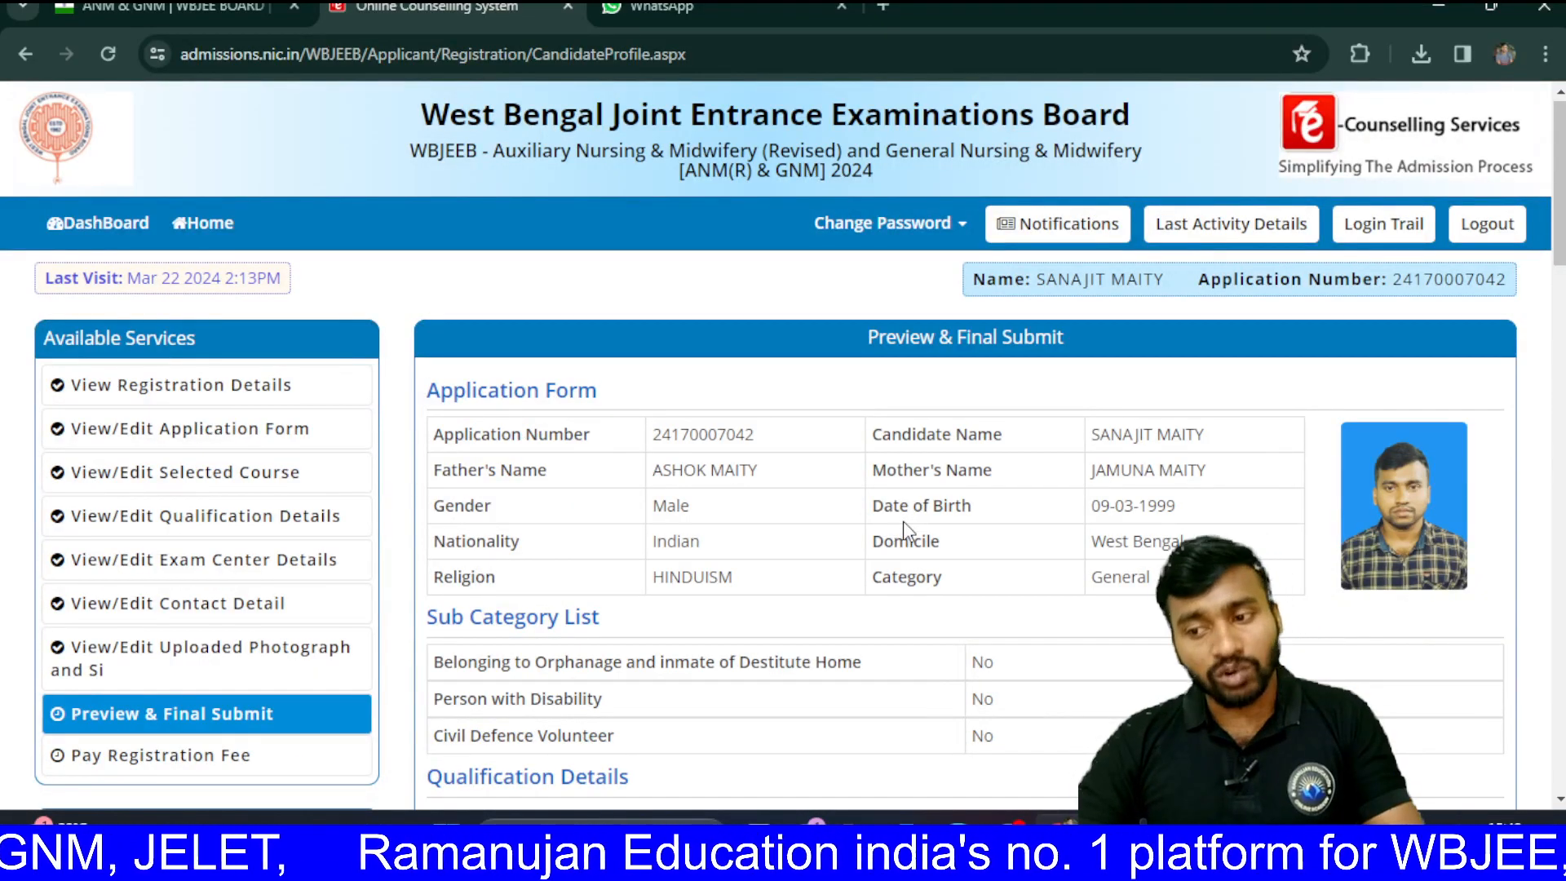
scroll(906, 531, down, 15)
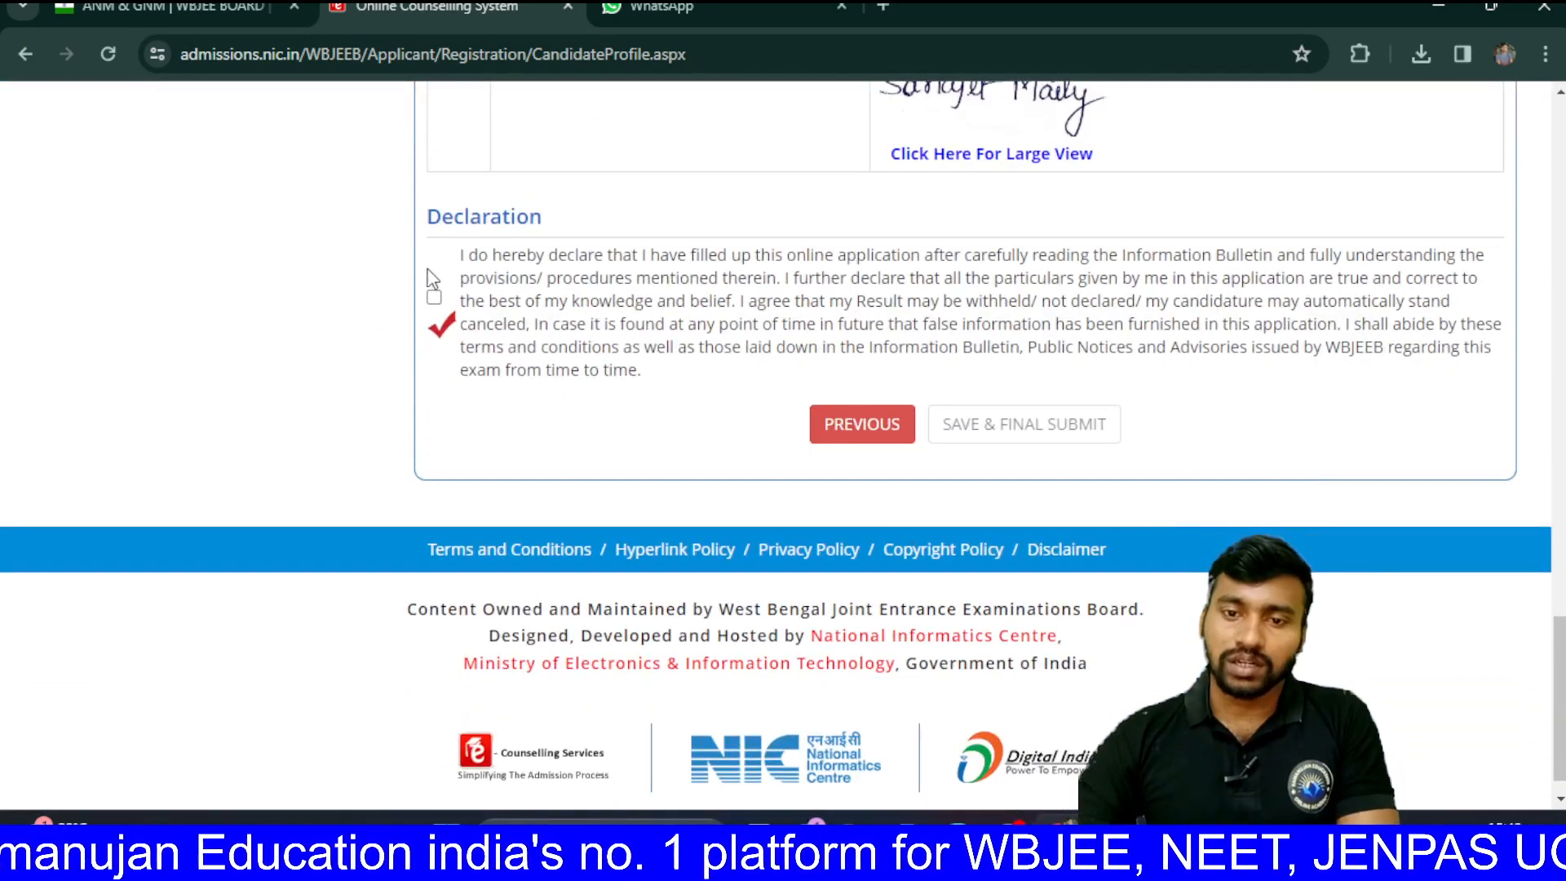
click(434, 299)
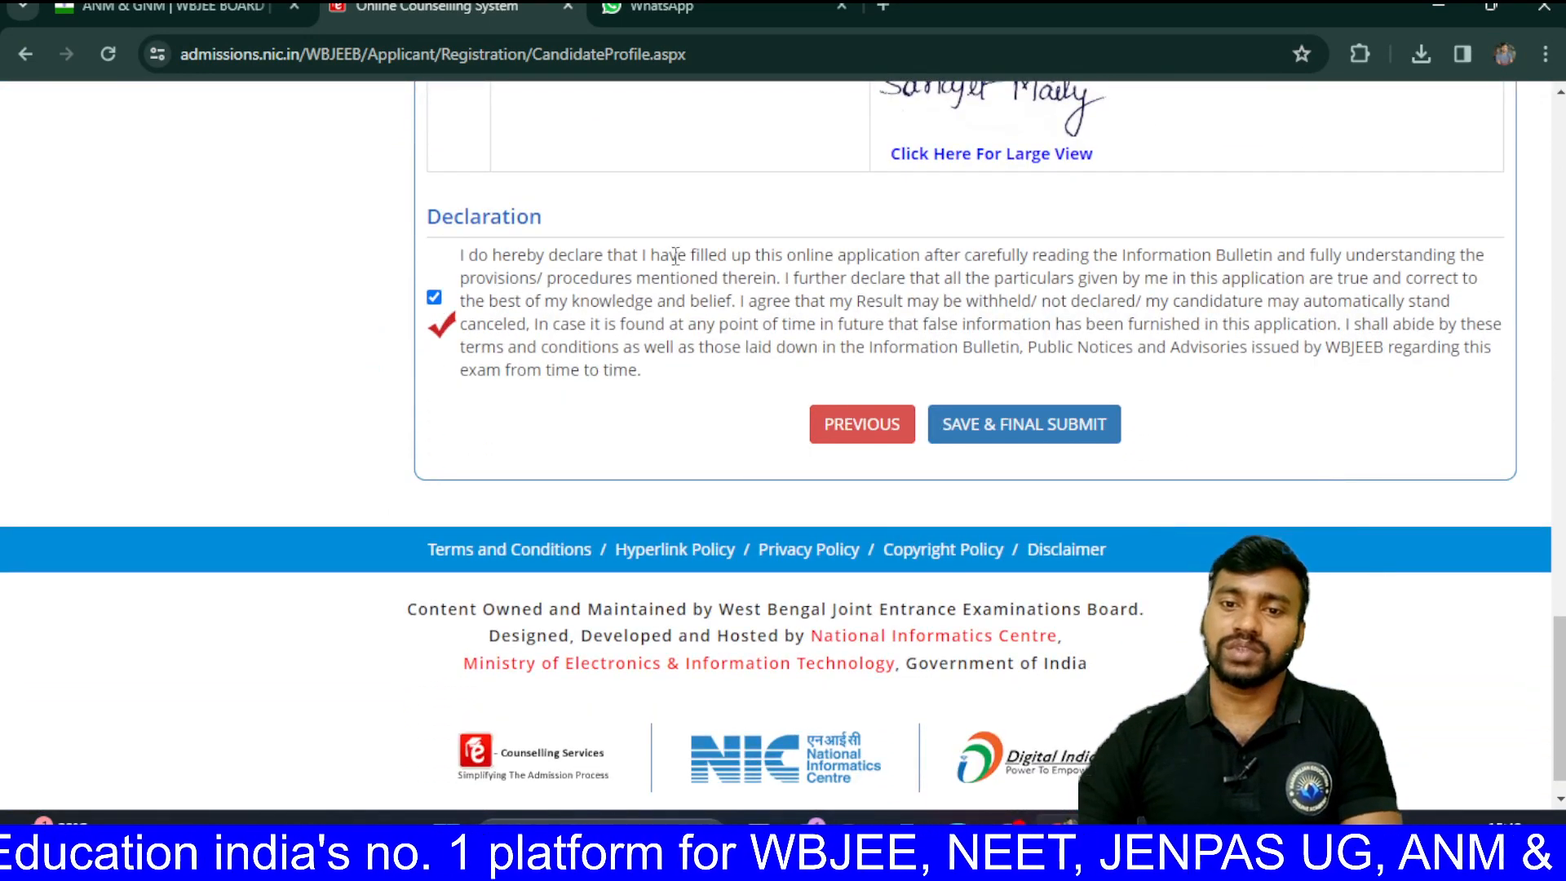
click(945, 430)
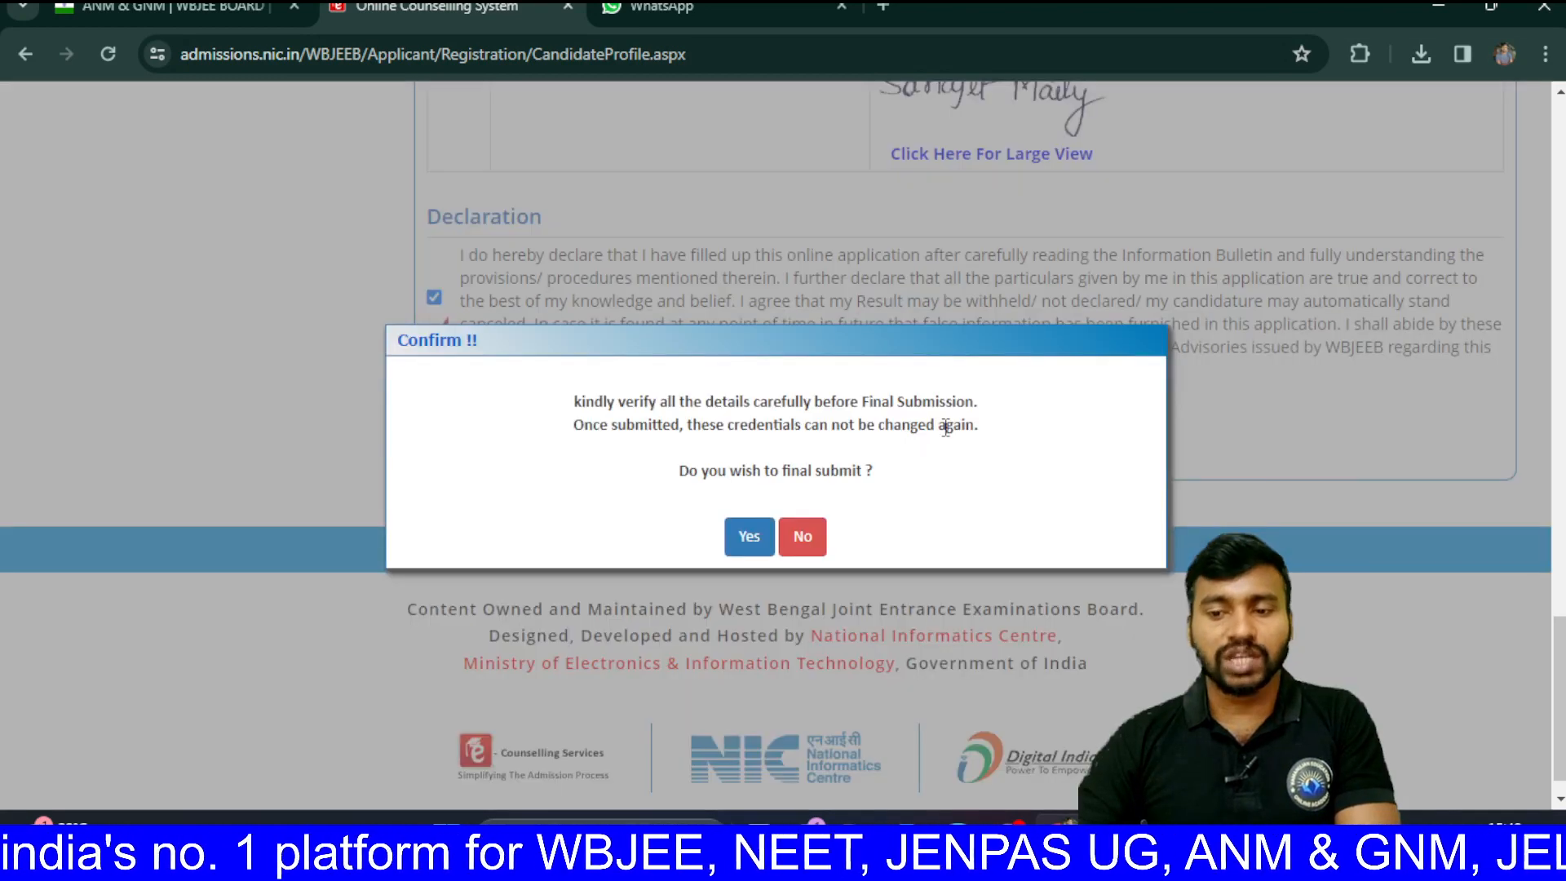
click(747, 538)
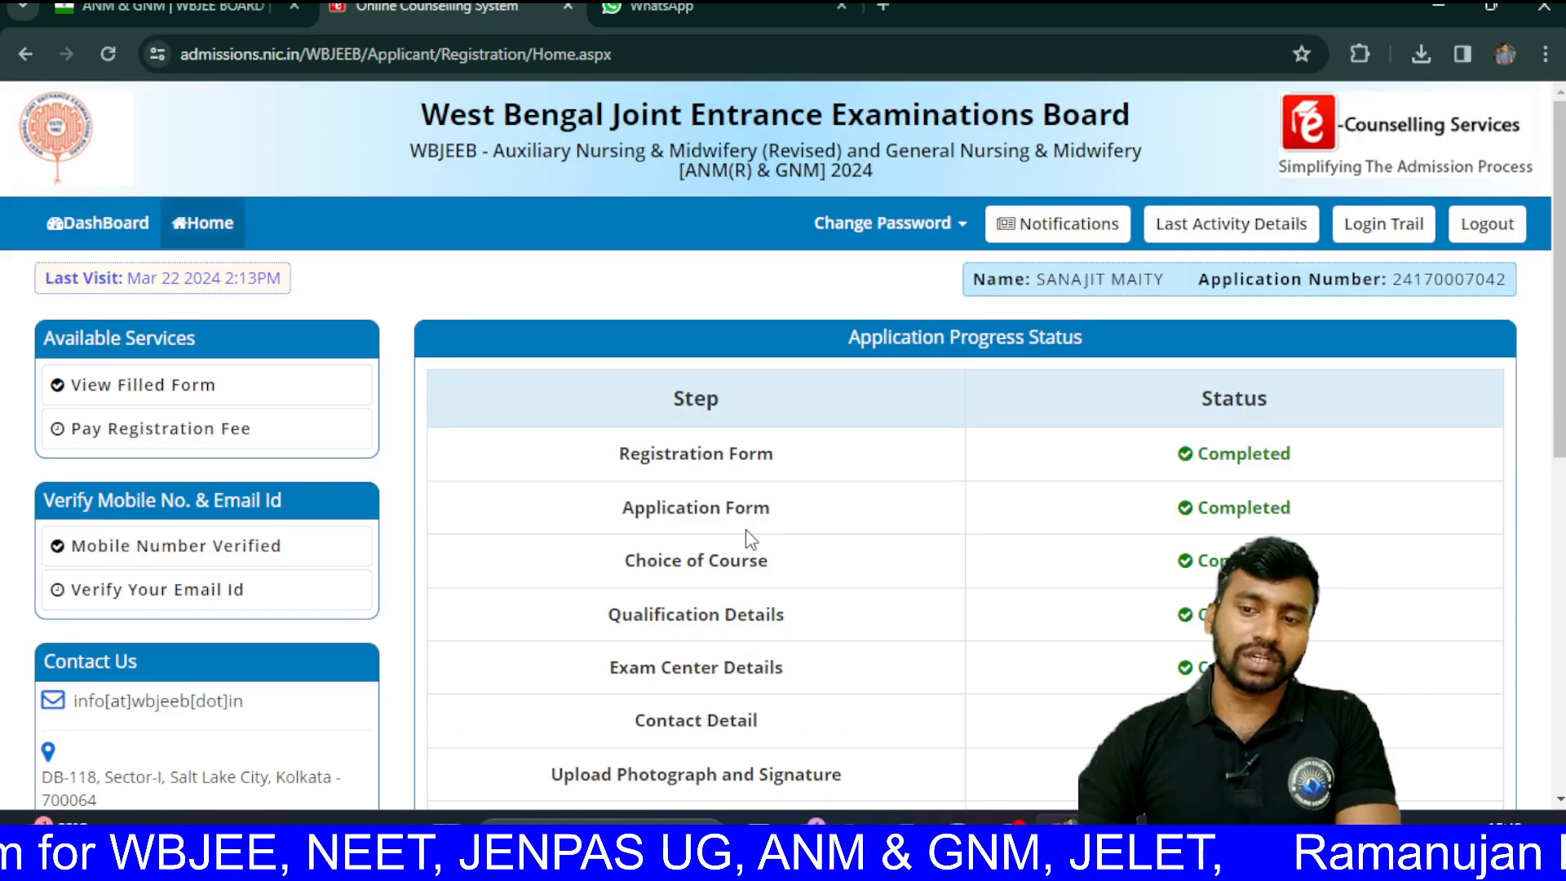
Step: Check the Application Progress Status table shows every step completed, then start the Pay Registration Fee payment
scroll(745, 530, down, 2)
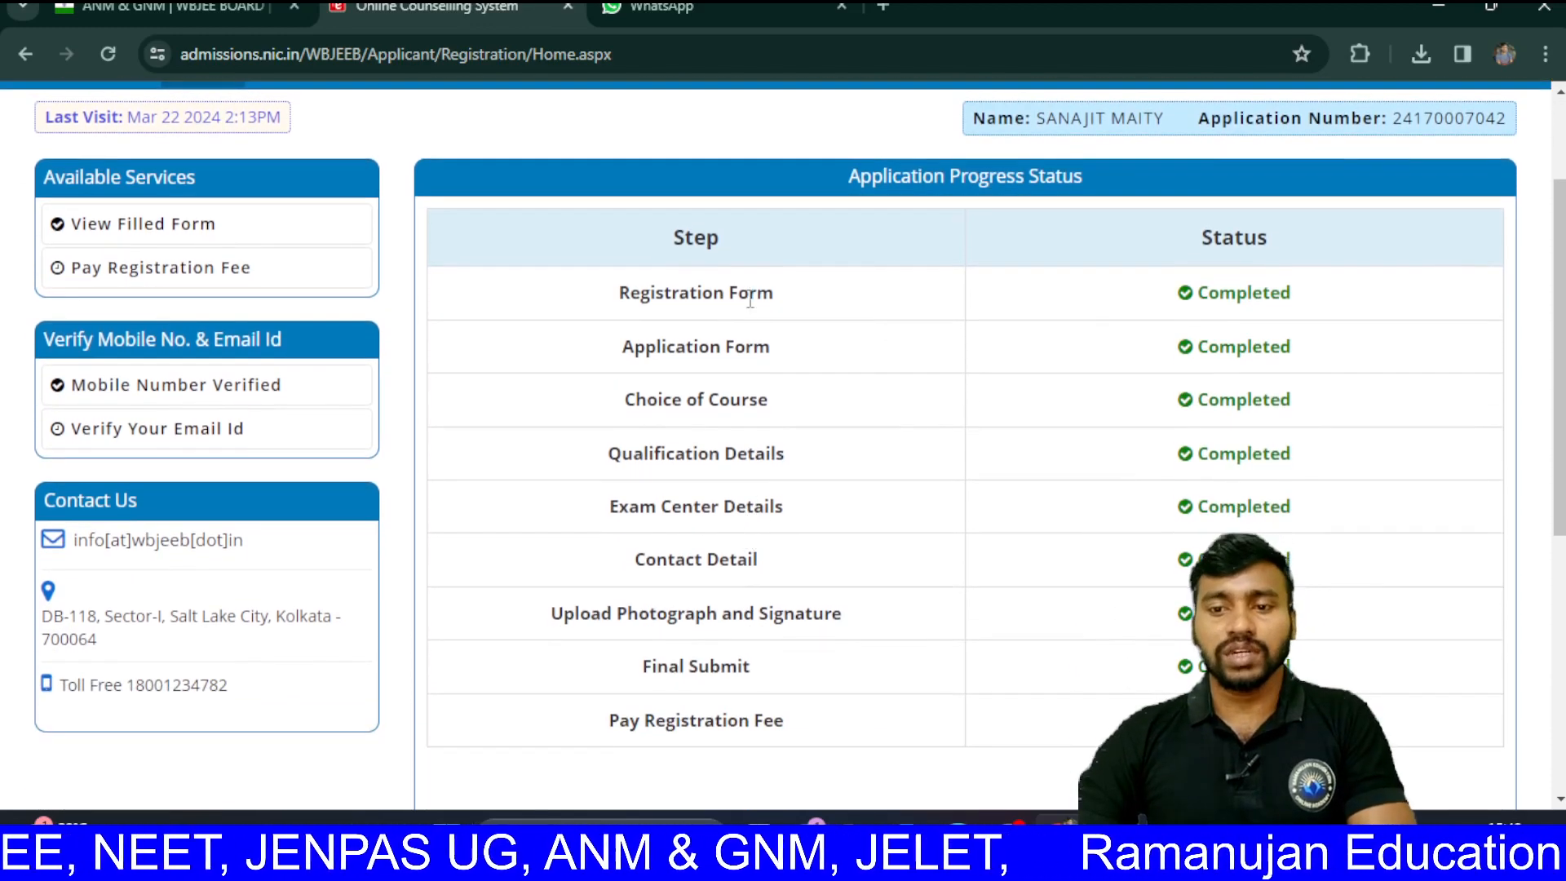
scroll(747, 302, down, 1)
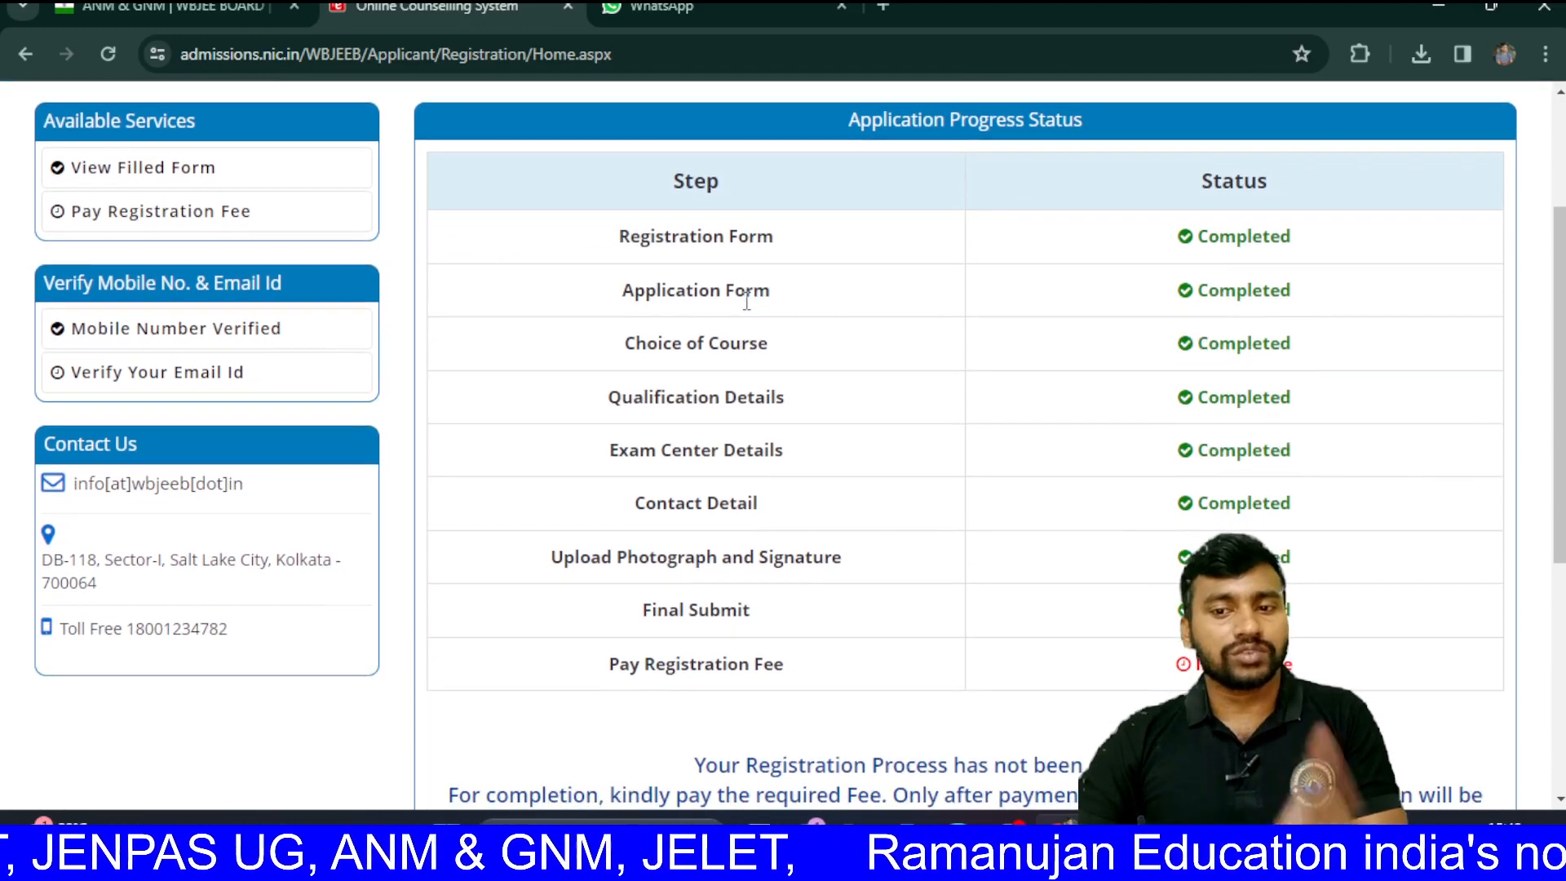
scroll(748, 301, down, 1)
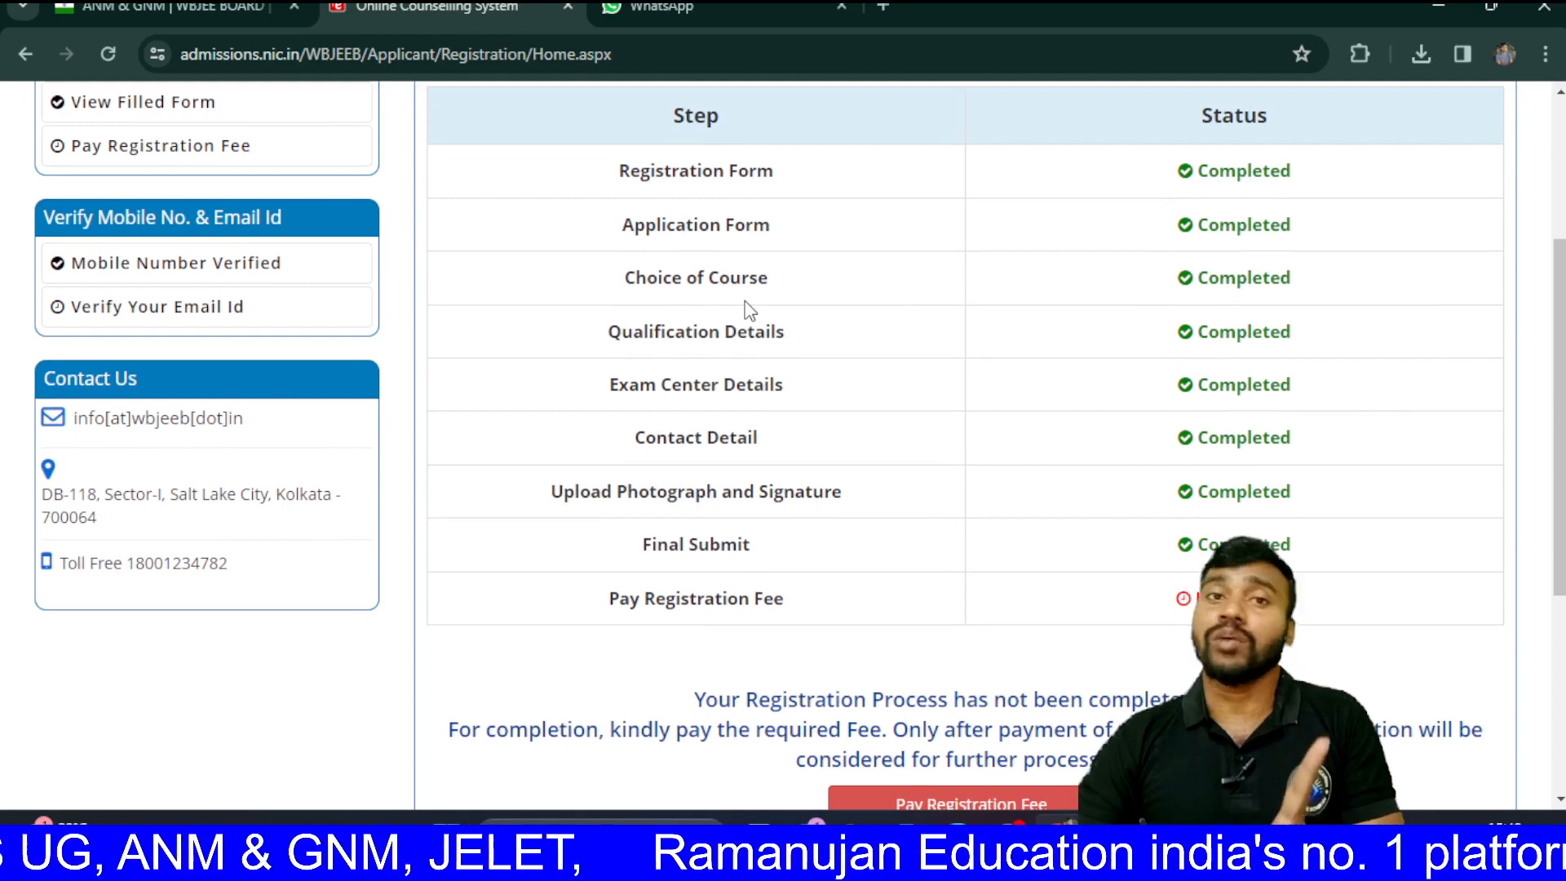
scroll(820, 313, down, 1)
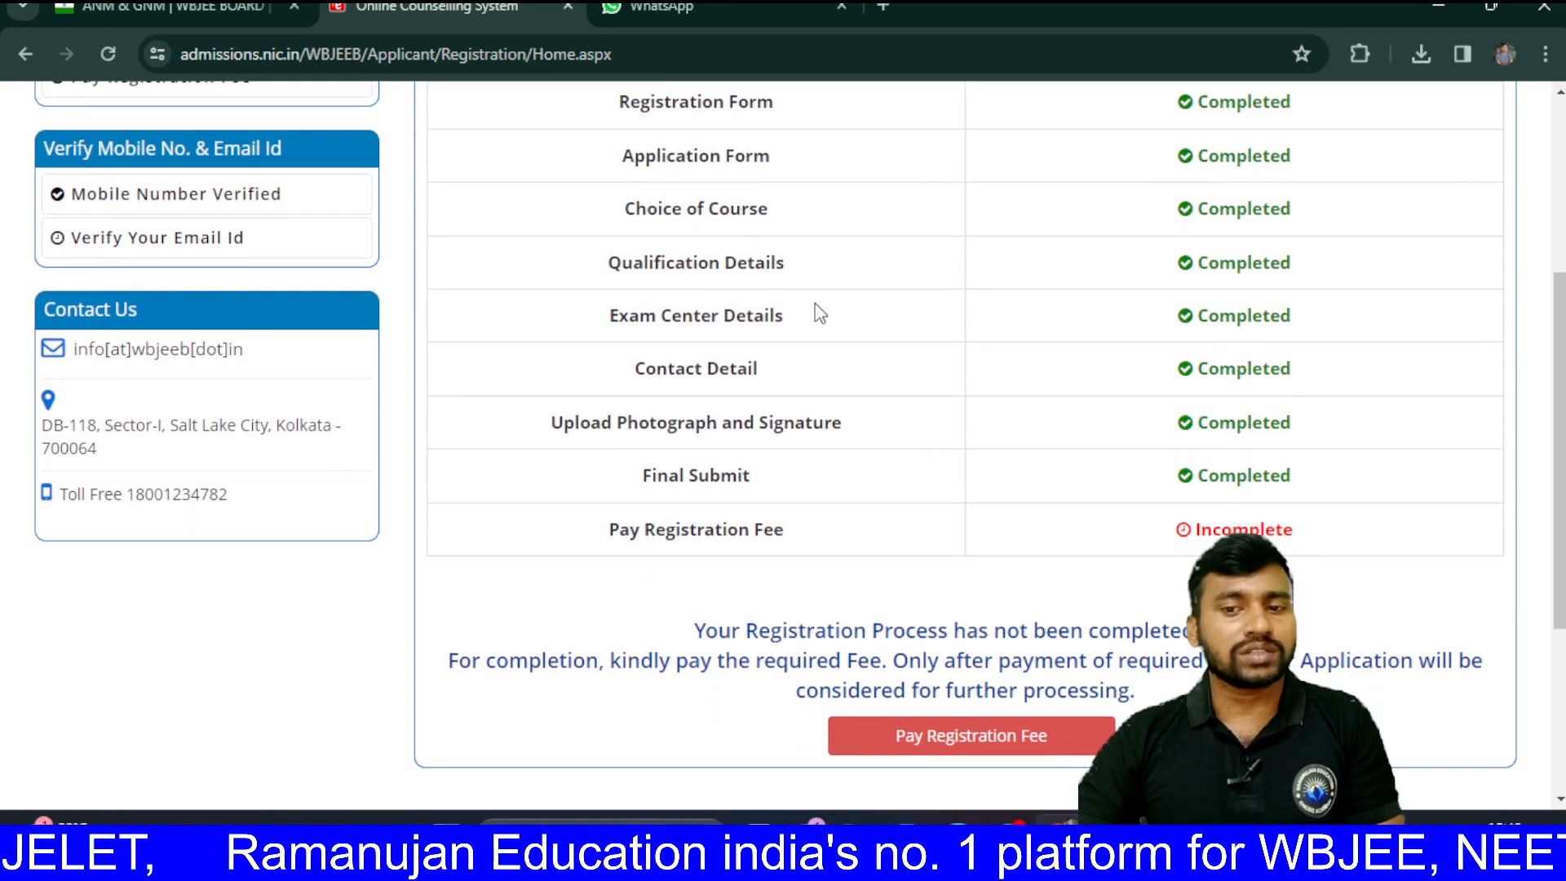
scroll(820, 312, down, 1)
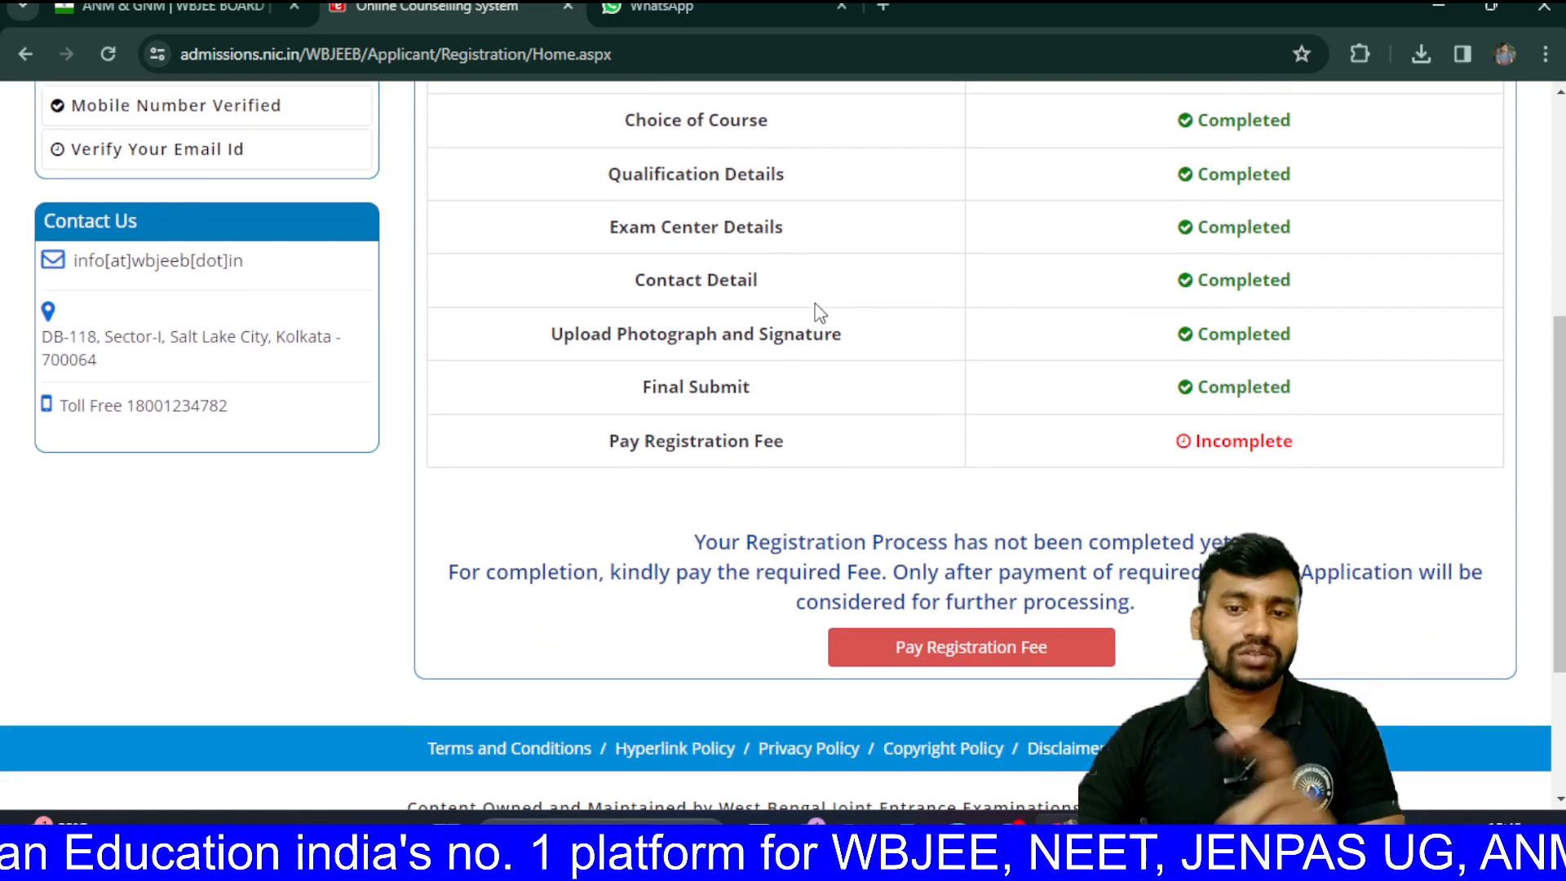
scroll(757, 412, down, 1)
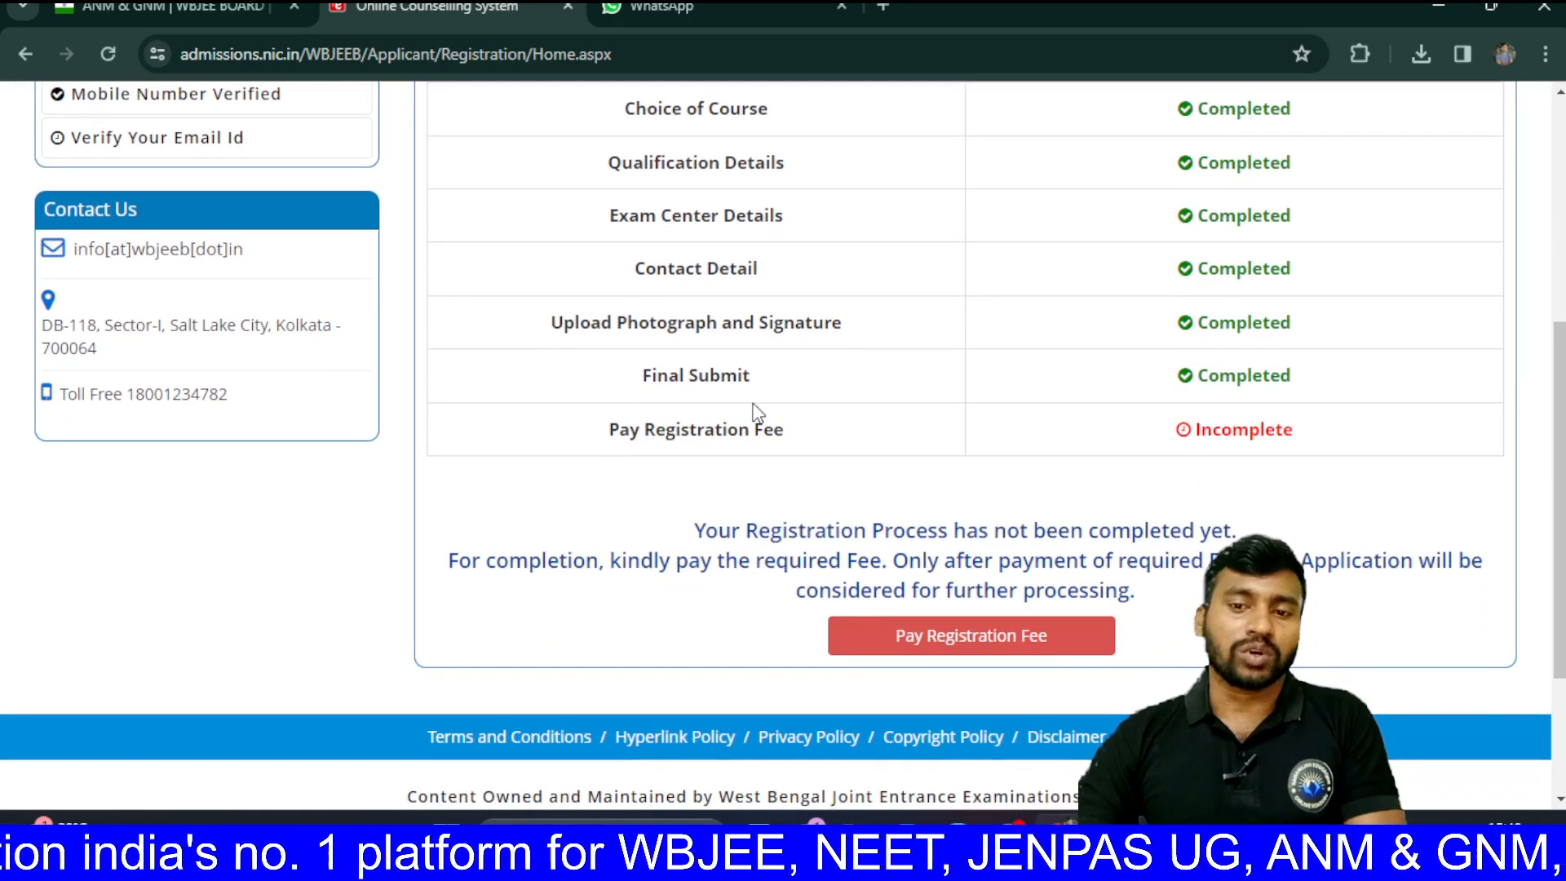
scroll(757, 412, down, 1)
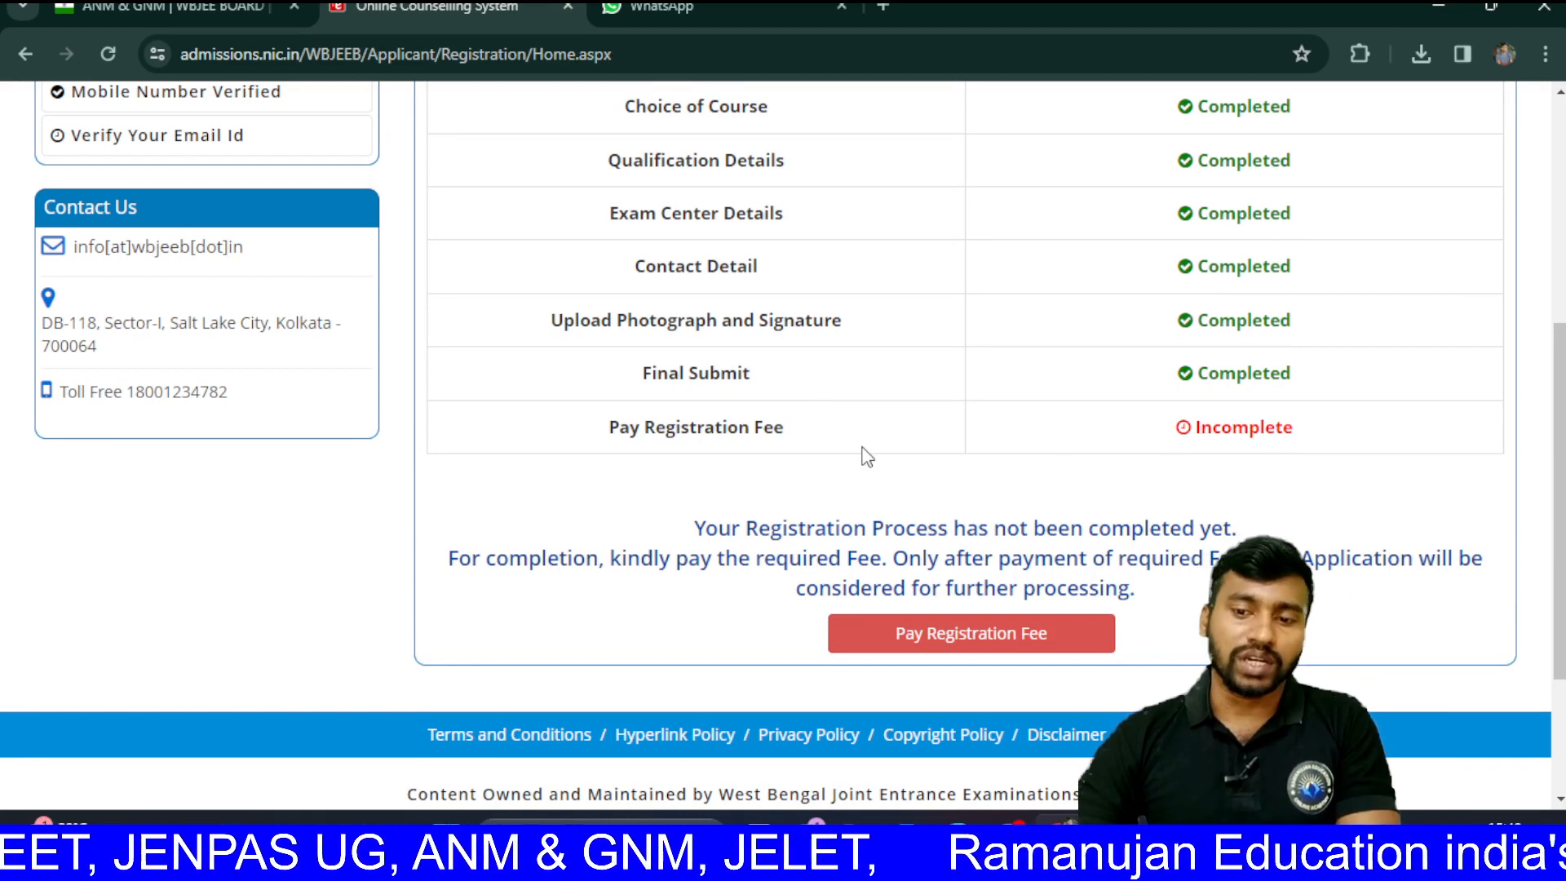
scroll(867, 456, down, 1)
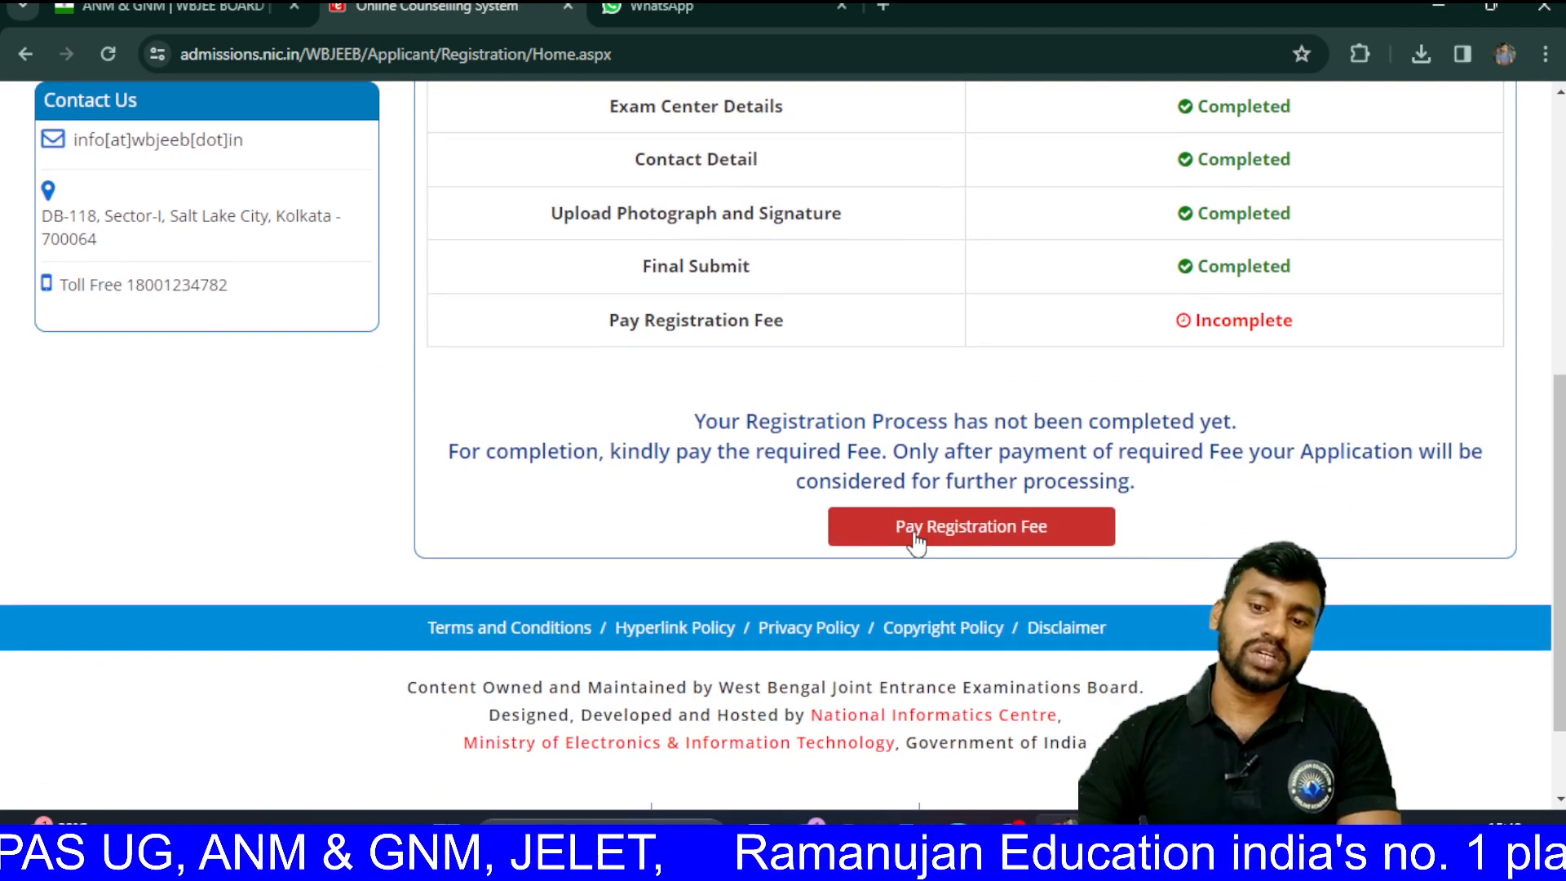
click(916, 536)
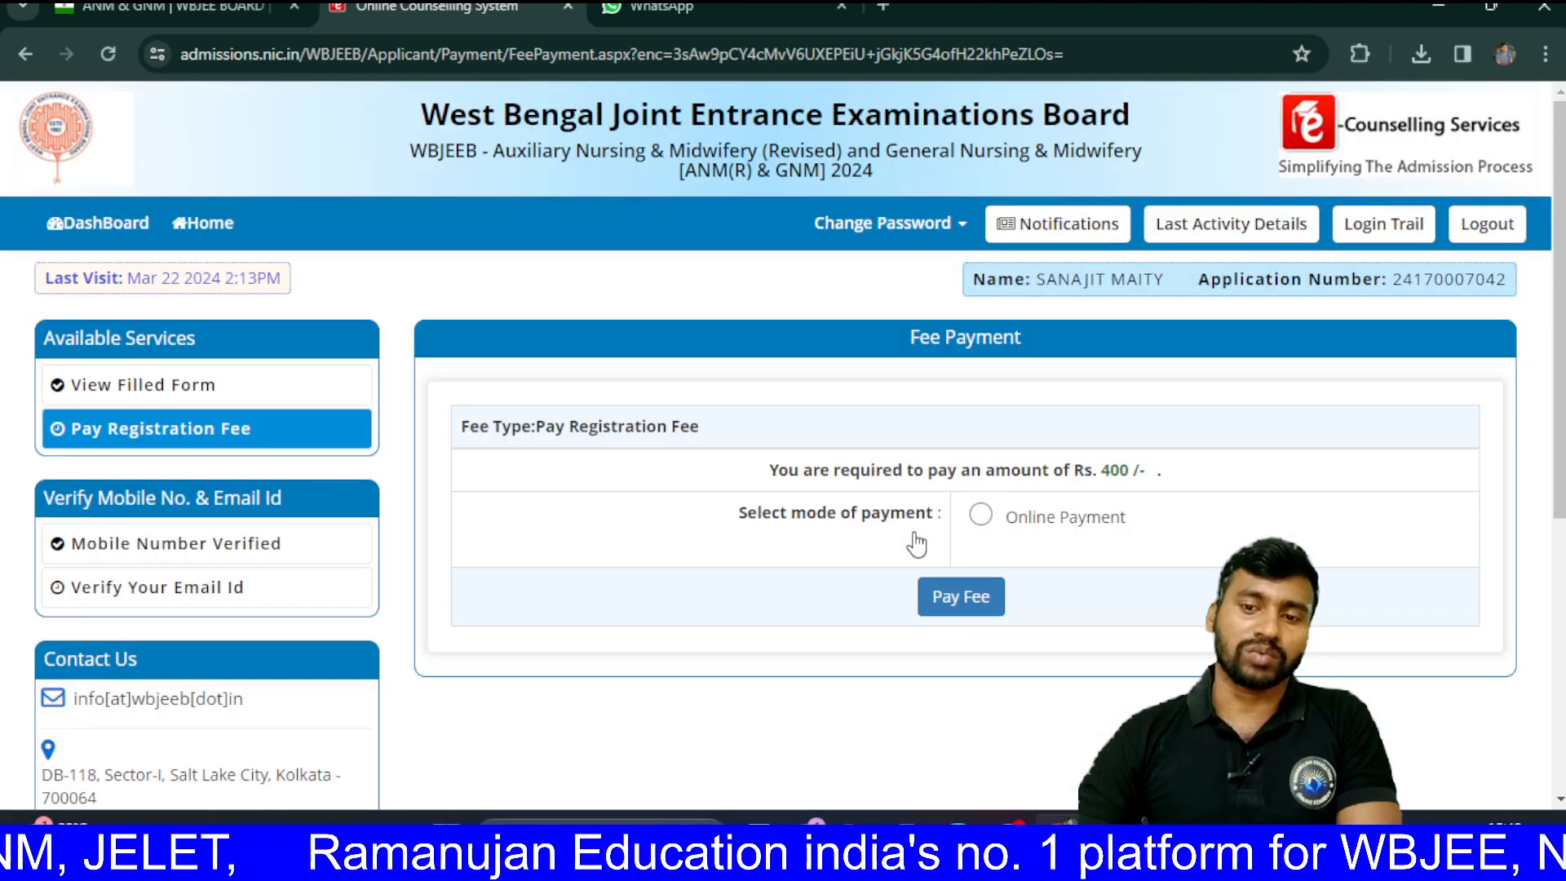
Step: Go ahead with paying the Rs. 400 registration fee by Online Payment
scroll(917, 543, down, 1)
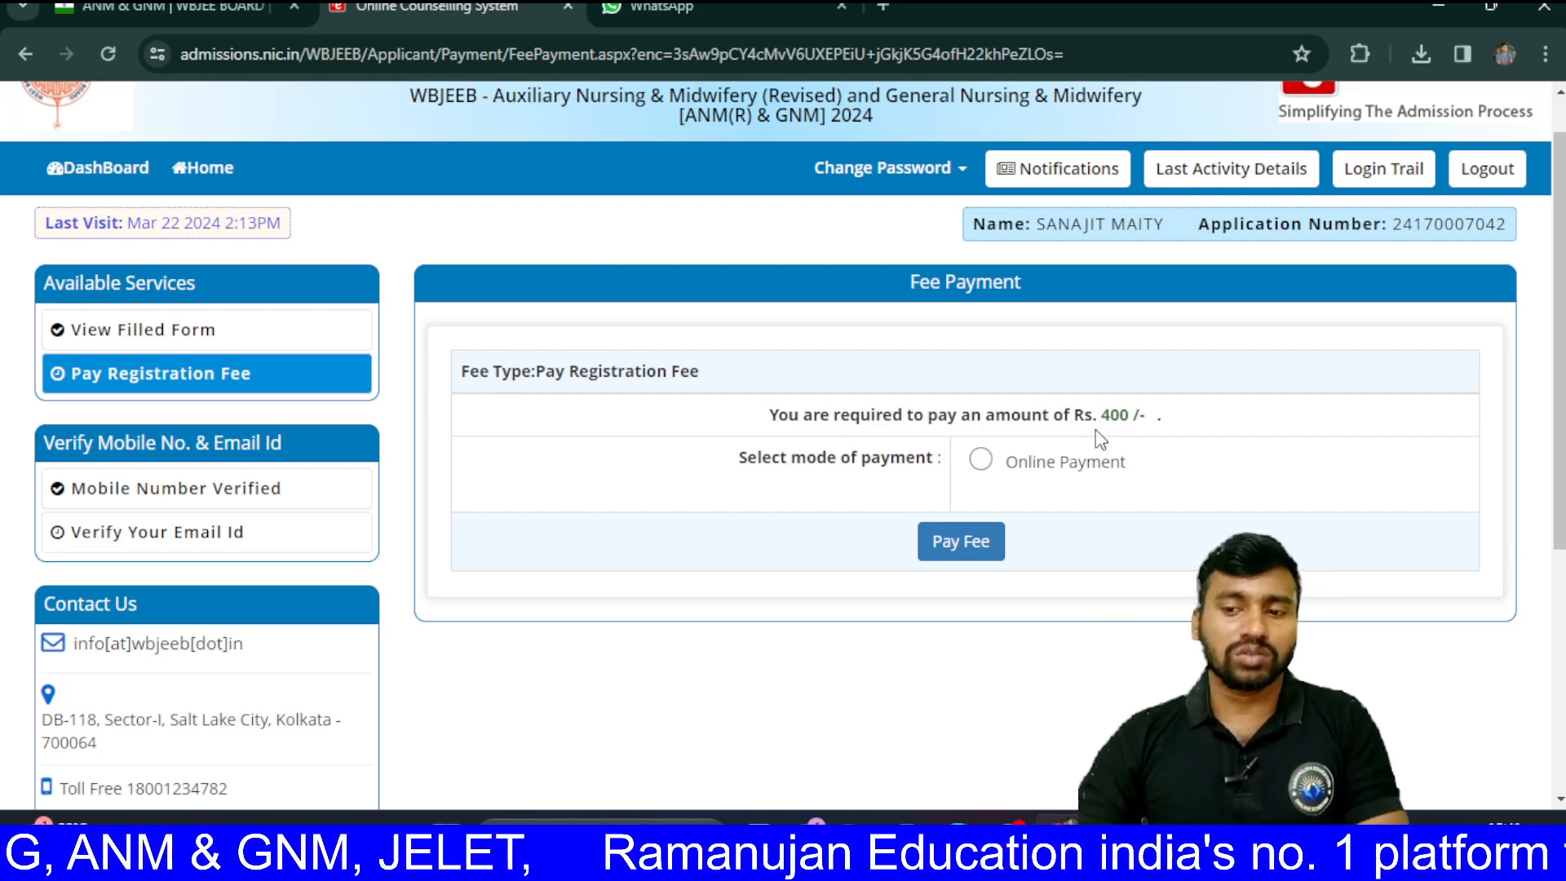
scroll(1101, 438, down, 1)
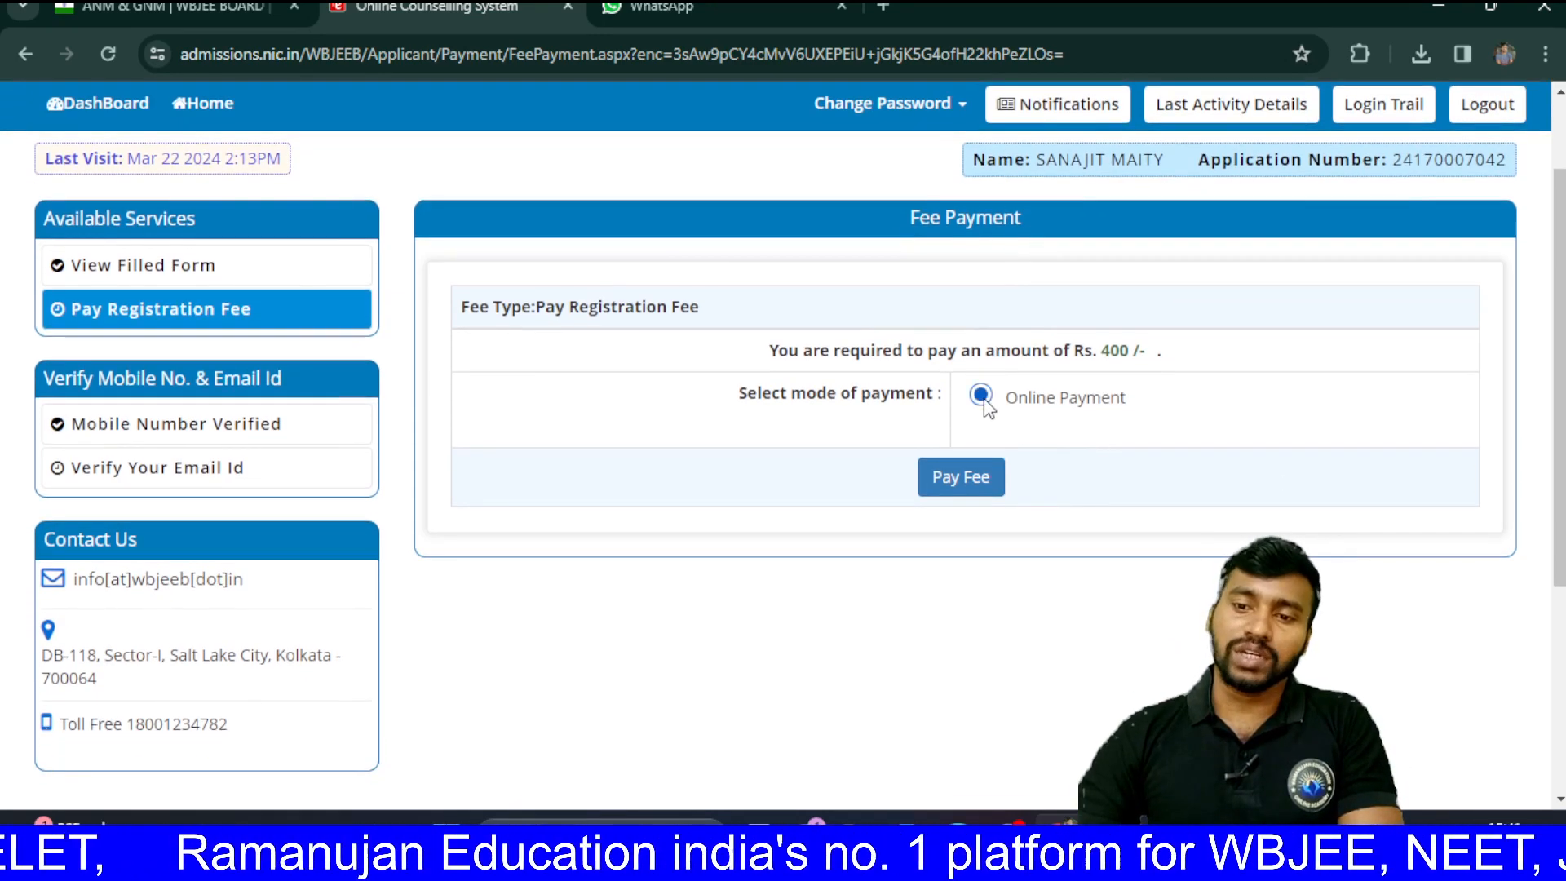
click(975, 481)
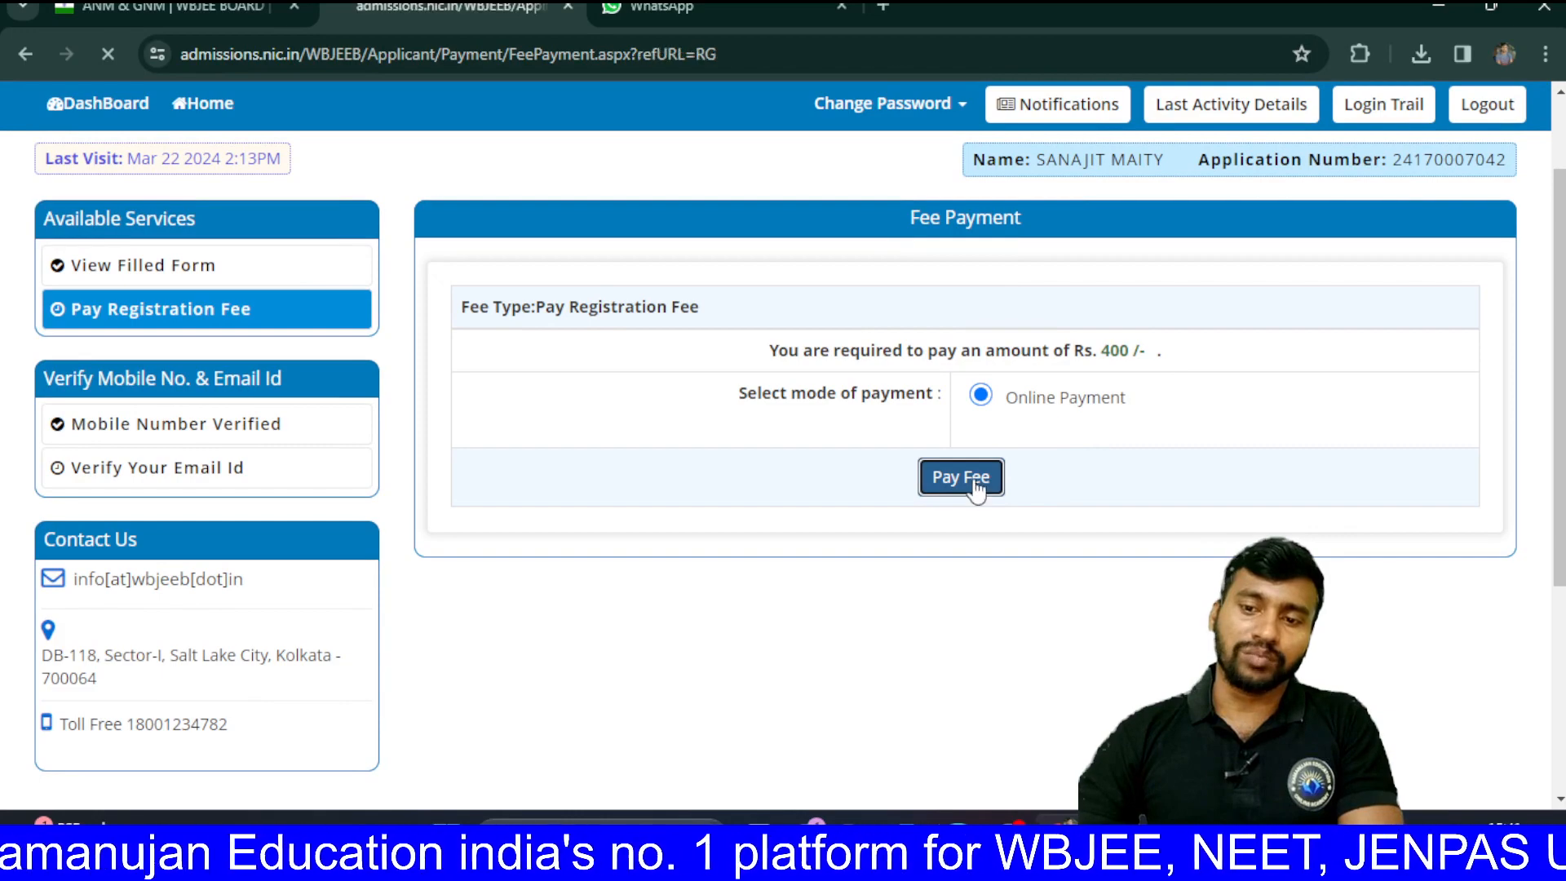
Step: Select the HDFC Bank Payment Gateway and proceed to the PayU options for the ₹400 payment
scroll(979, 487, down, 1)
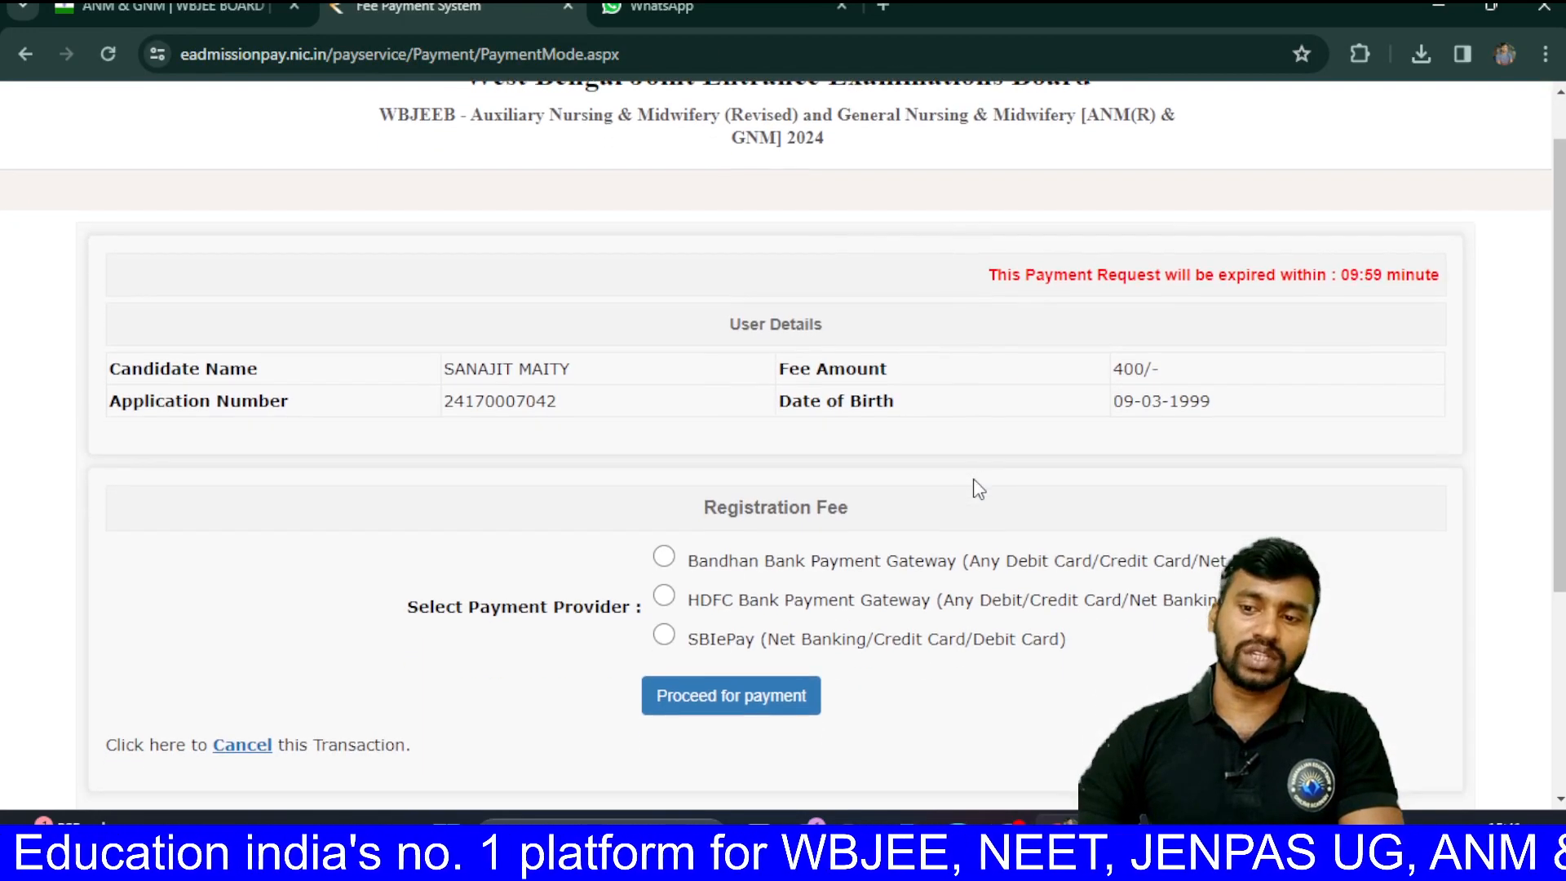
scroll(979, 488, down, 1)
scroll(977, 488, down, 3)
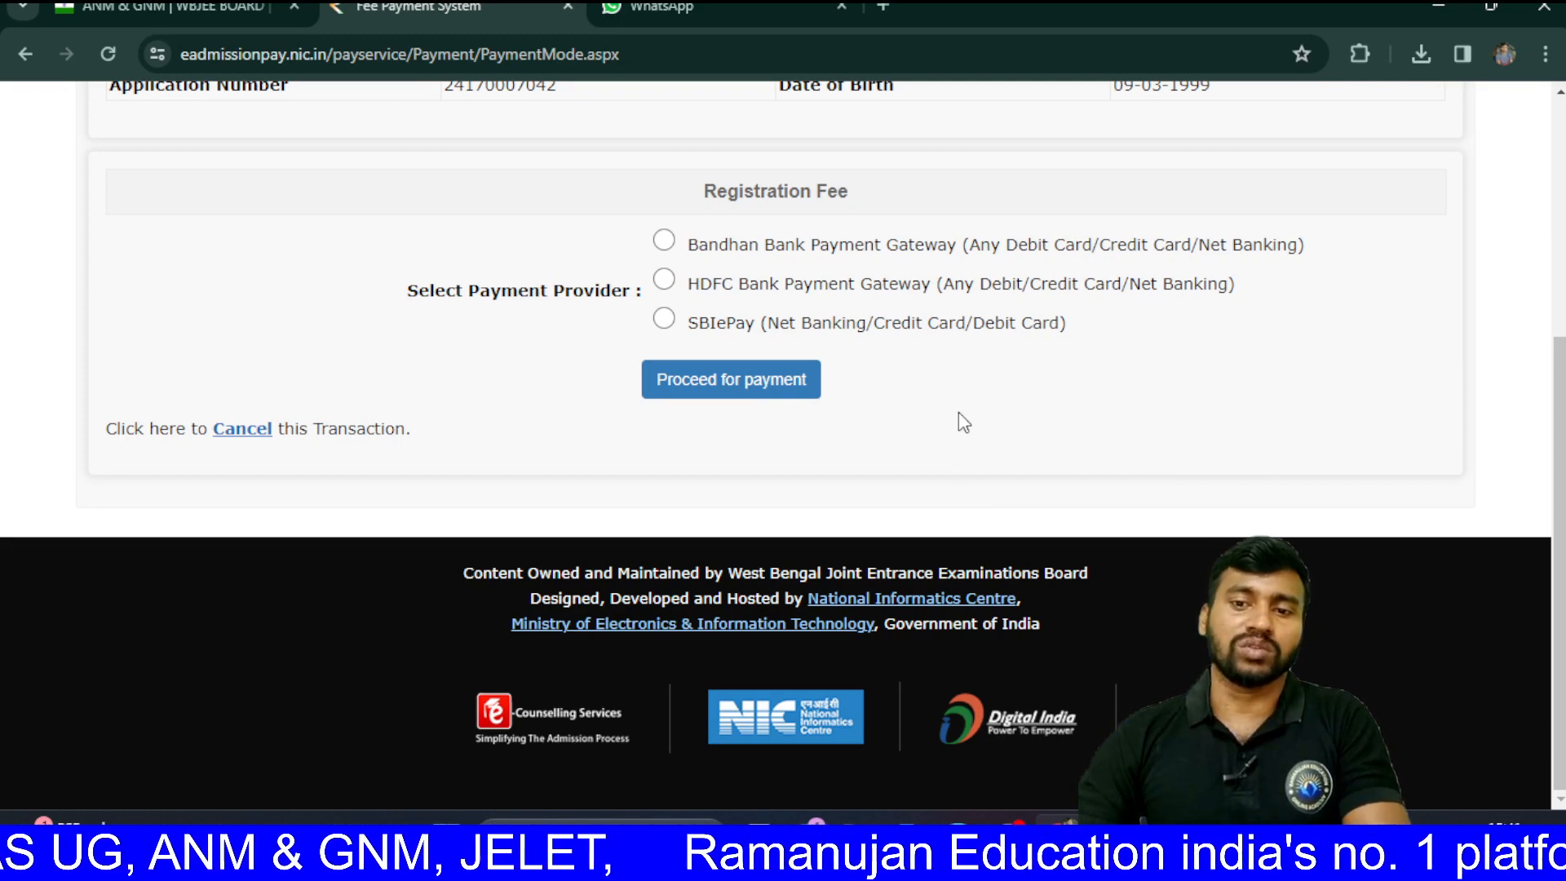
scroll(958, 413, up, 1)
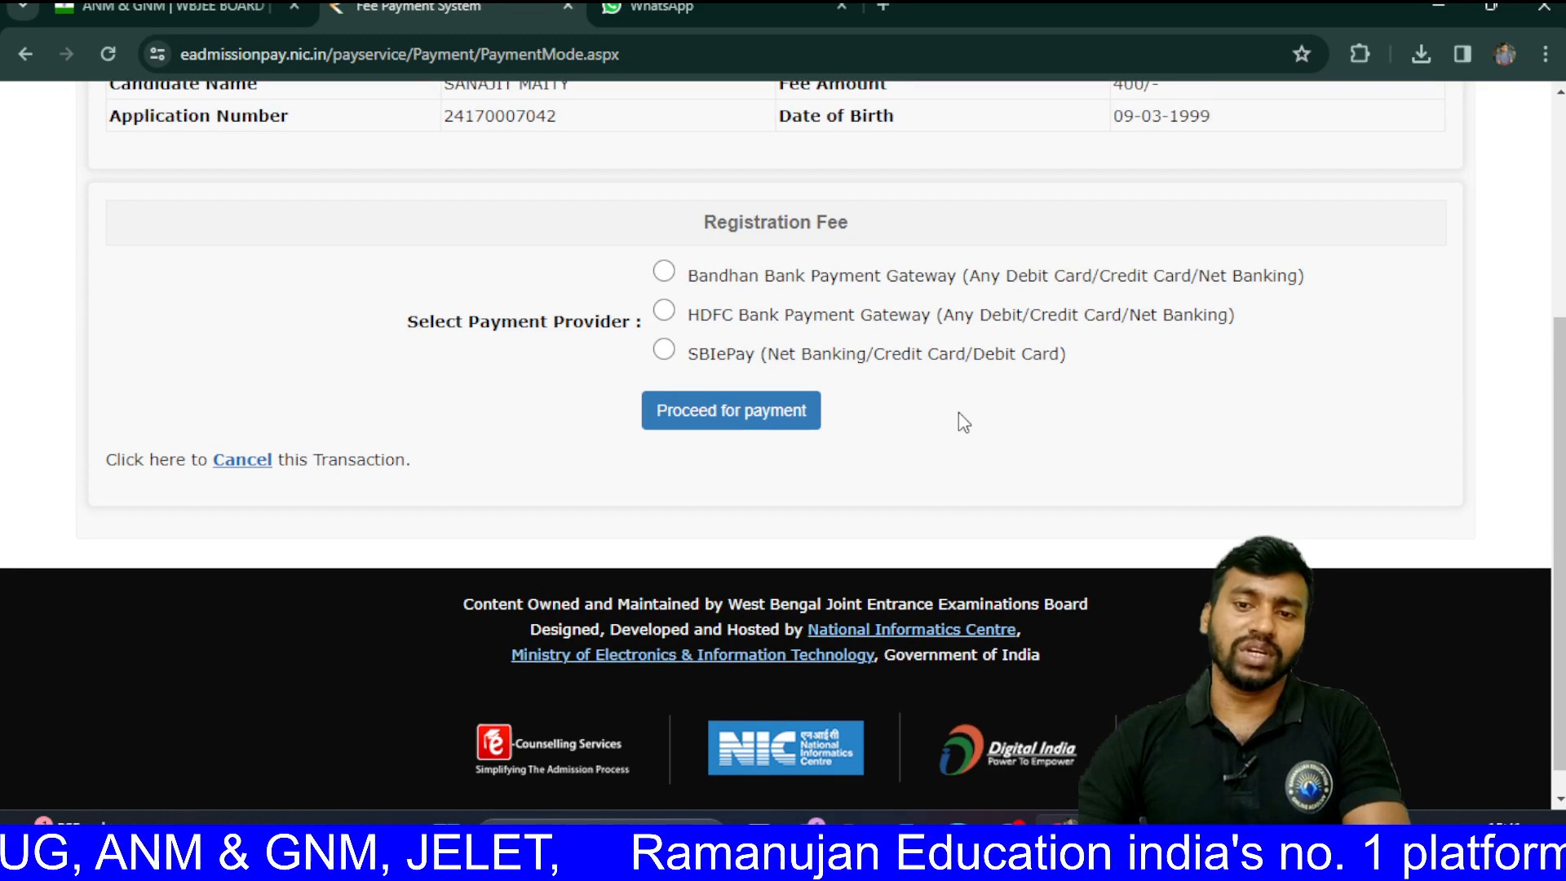
click(666, 315)
click(731, 412)
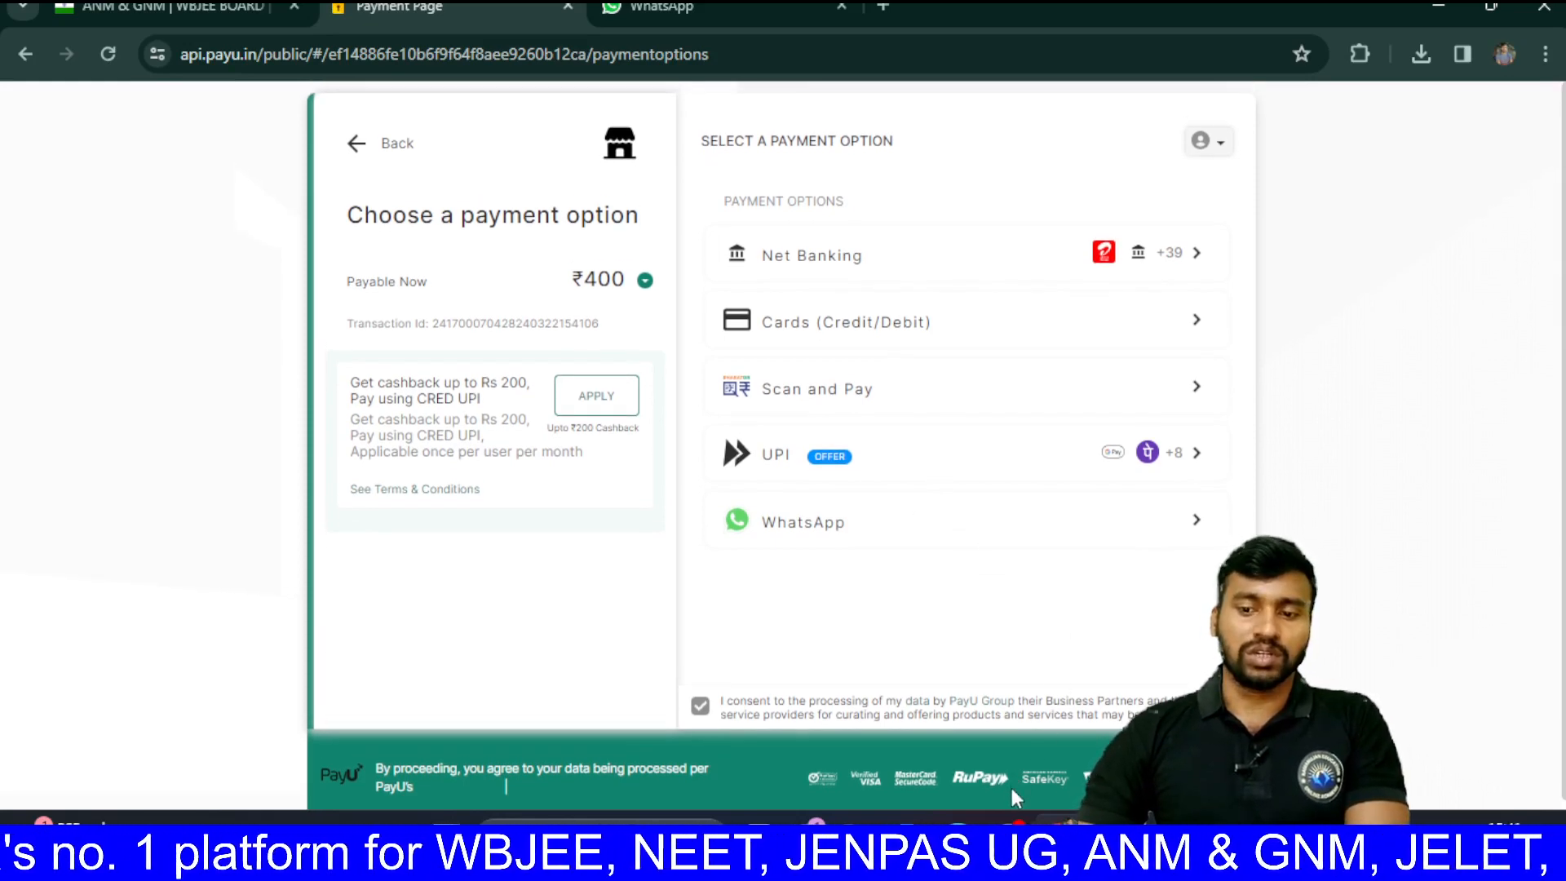
mouse_move(1010, 828)
click(1000, 695)
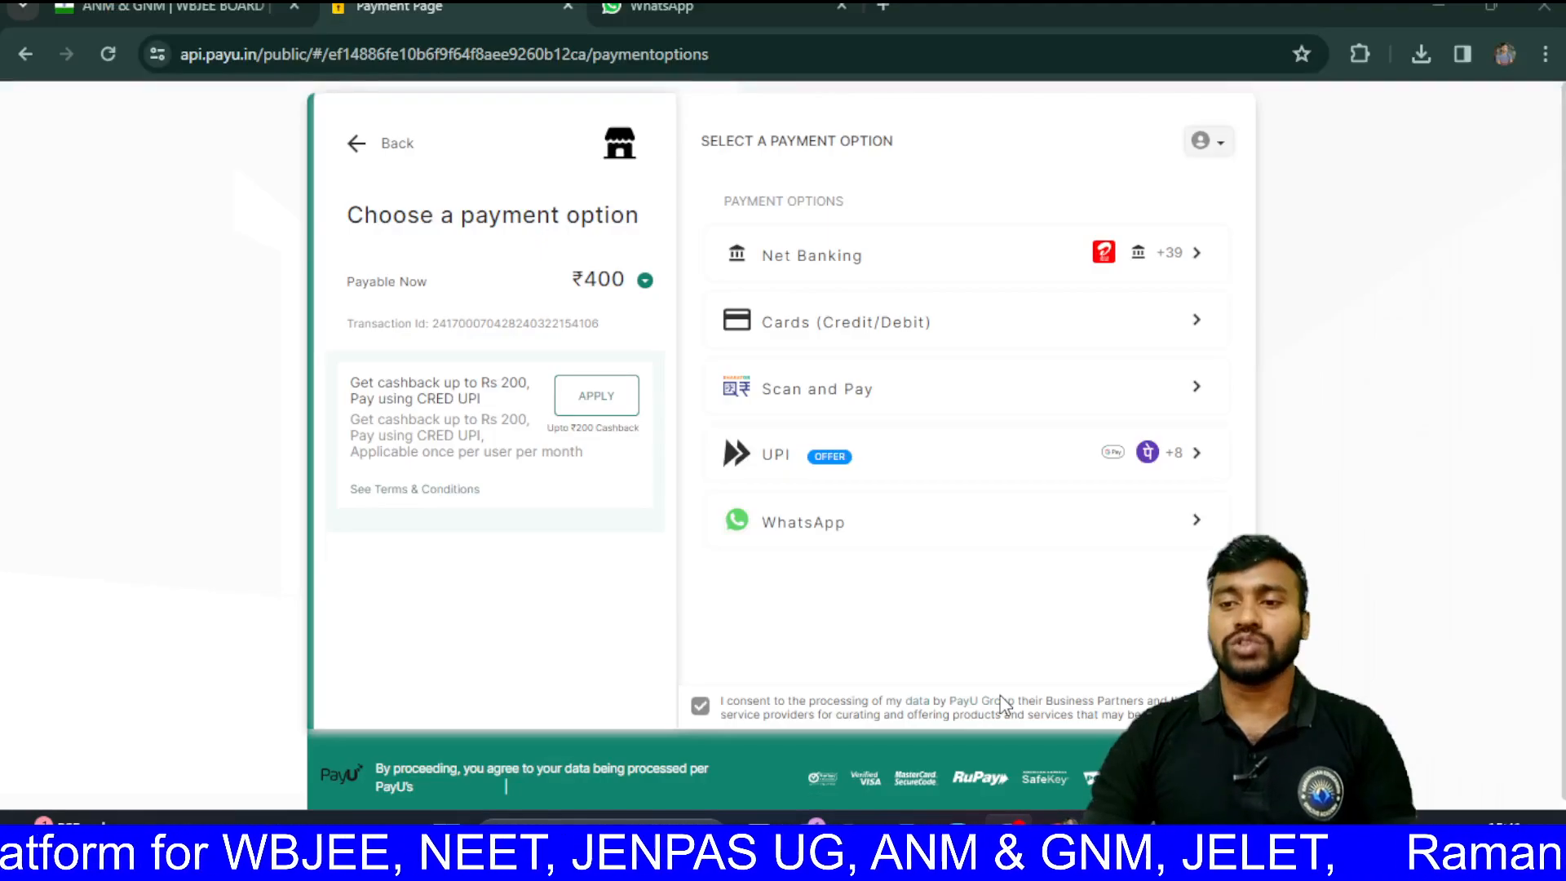